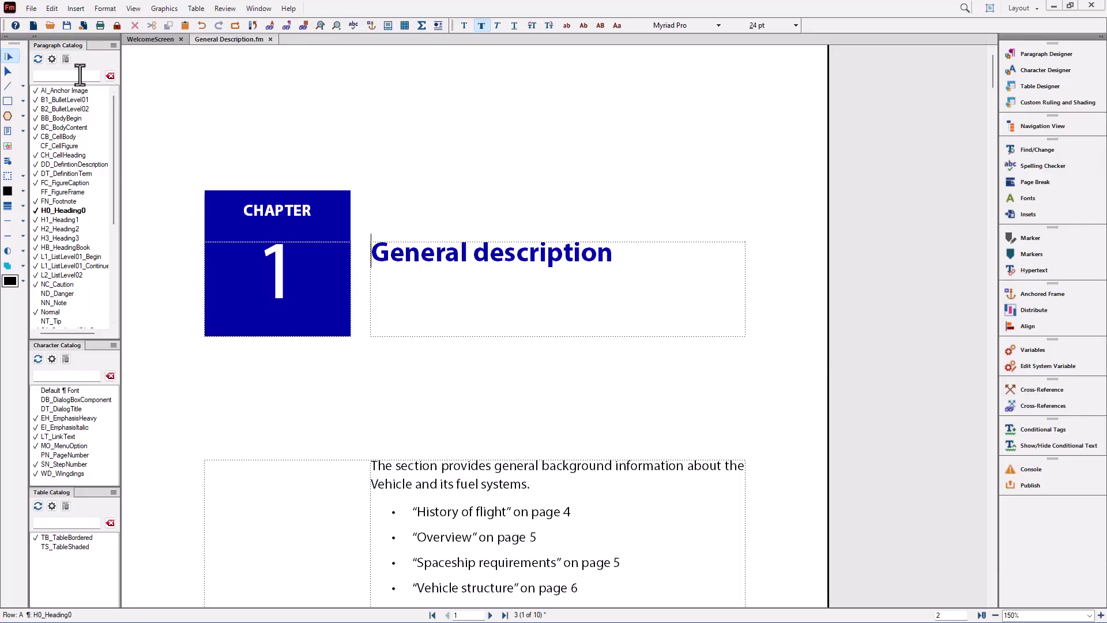
# Open Find/Change and search the document for the text "Congratulations on your purchase".
pyautogui.click(52, 10)
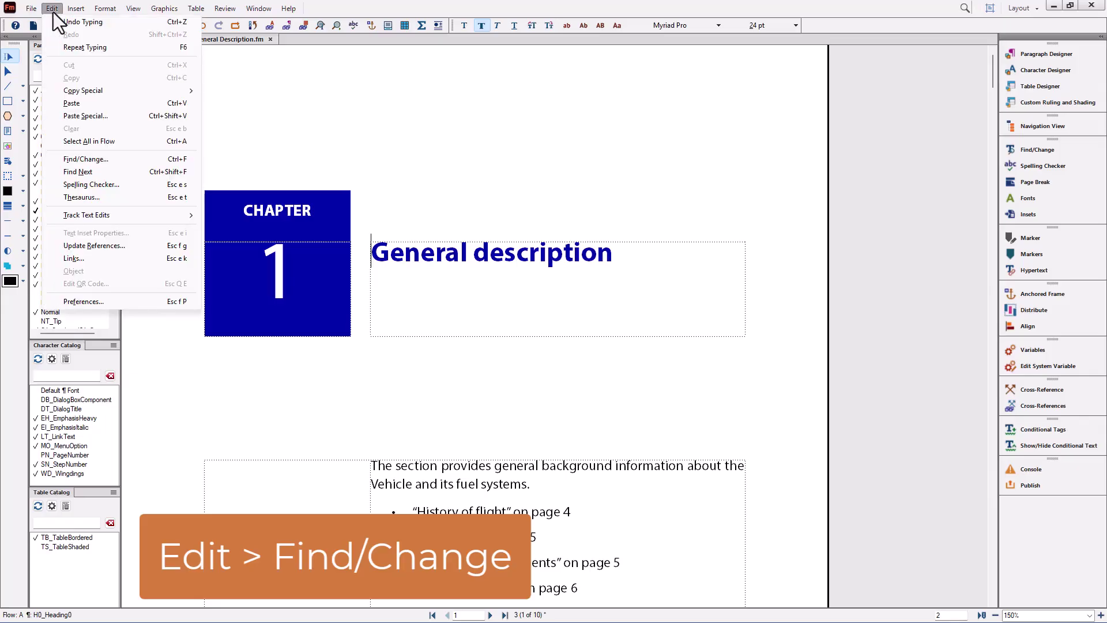
pyautogui.click(65, 160)
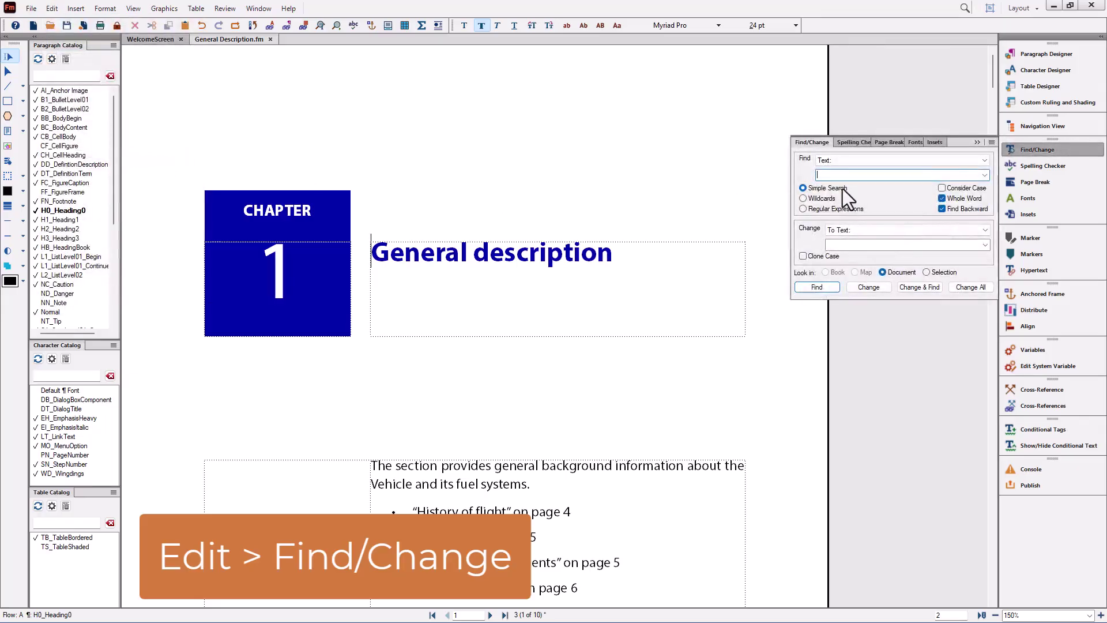
pyautogui.click(1043, 151)
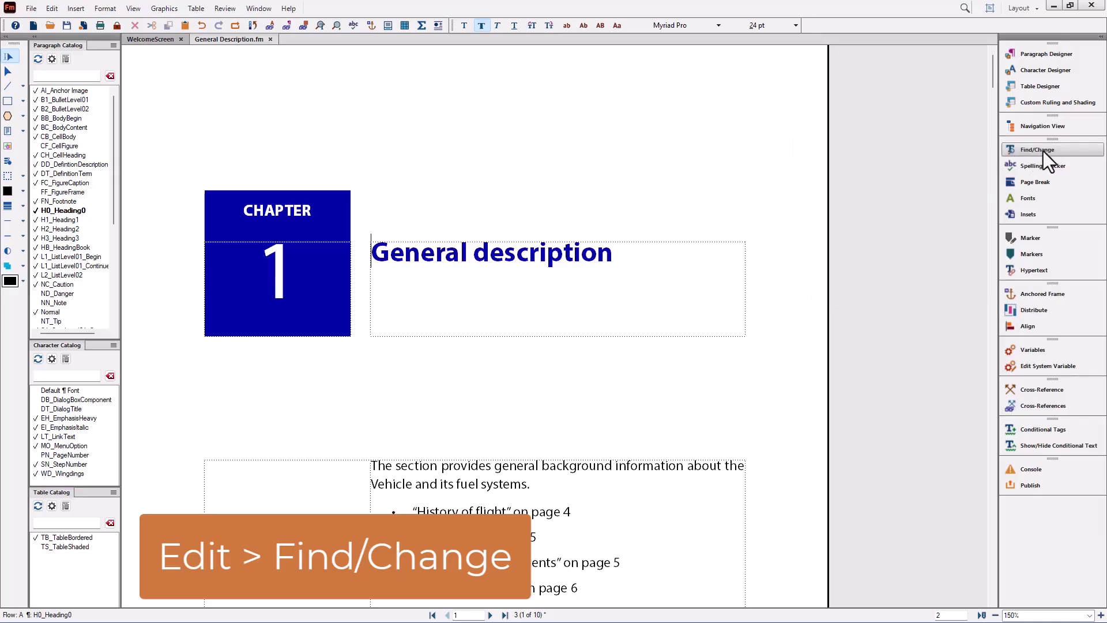
pyautogui.click(1043, 151)
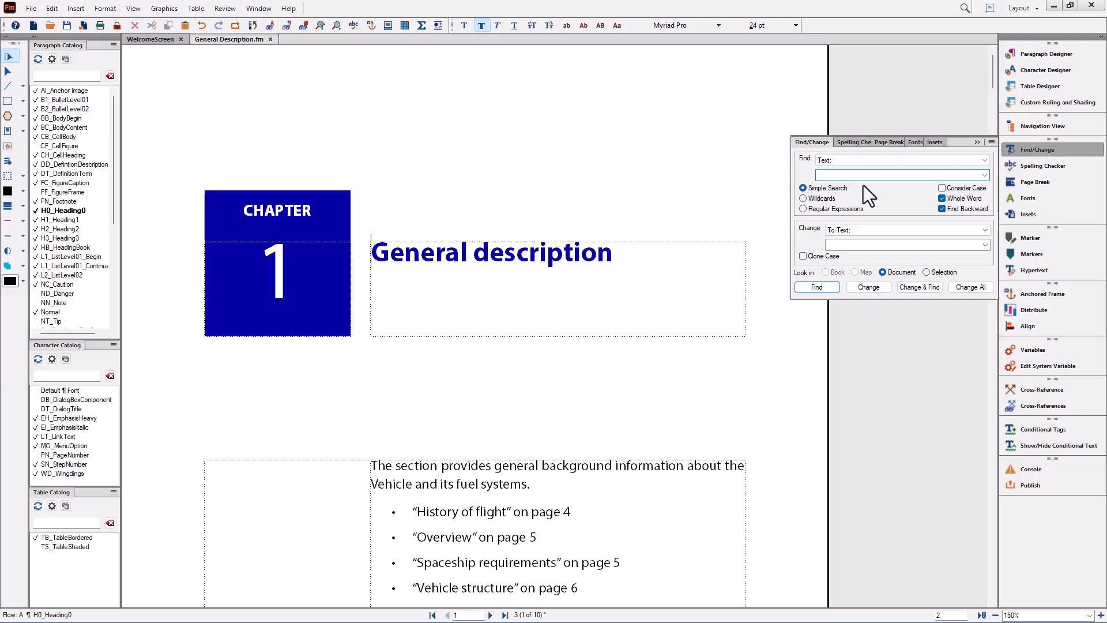
pyautogui.write('Congratulations on your purchase')
pyautogui.click(816, 287)
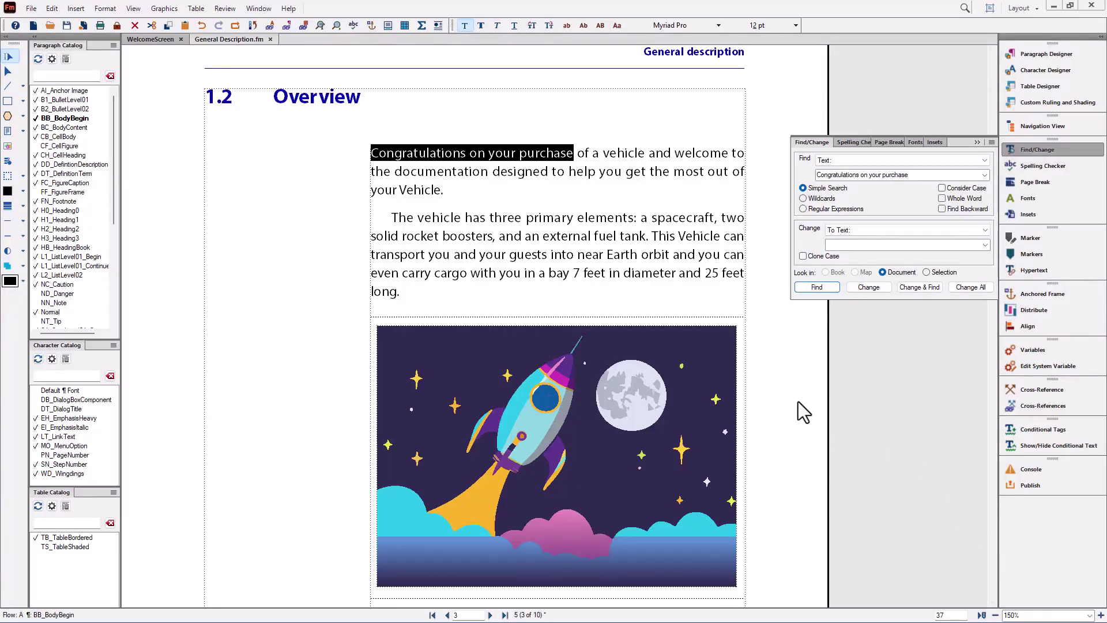
# Highlight each occurrence of "vehicle", lowercase and capitalized, one by one in the two Overview paragraphs.
pyautogui.click(618, 154)
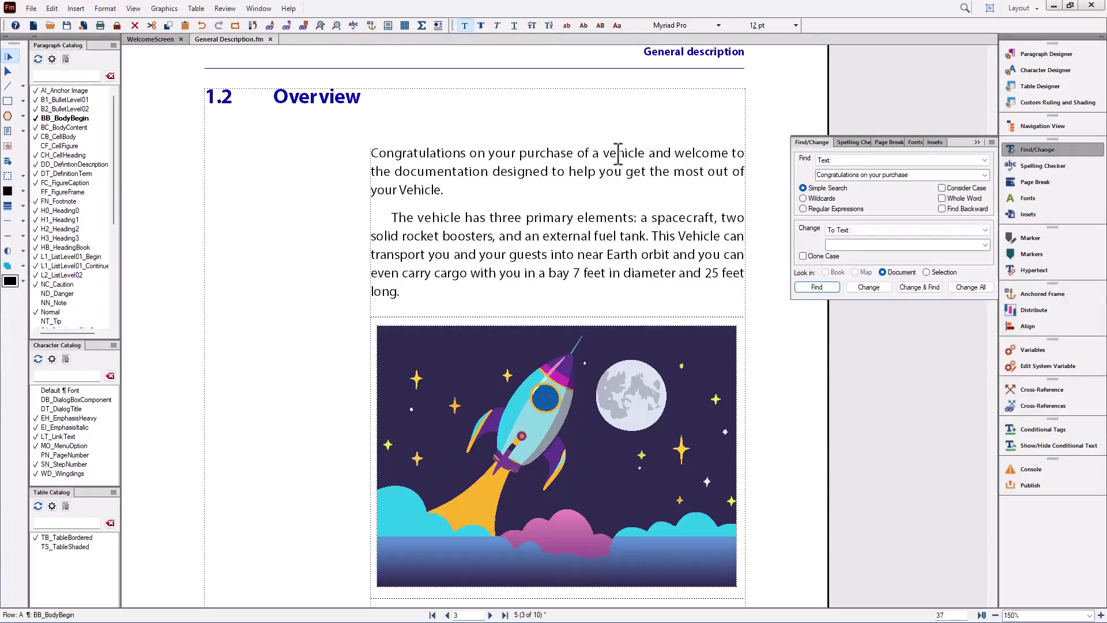
pyautogui.doubleClick(618, 154)
pyautogui.doubleClick(421, 189)
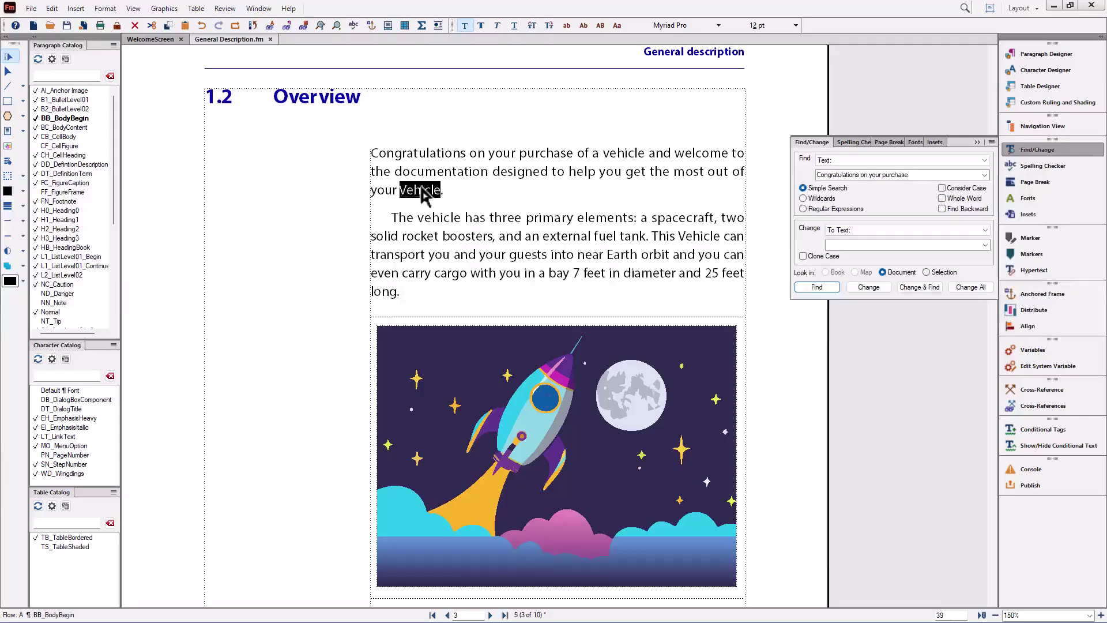
pyautogui.doubleClick(426, 218)
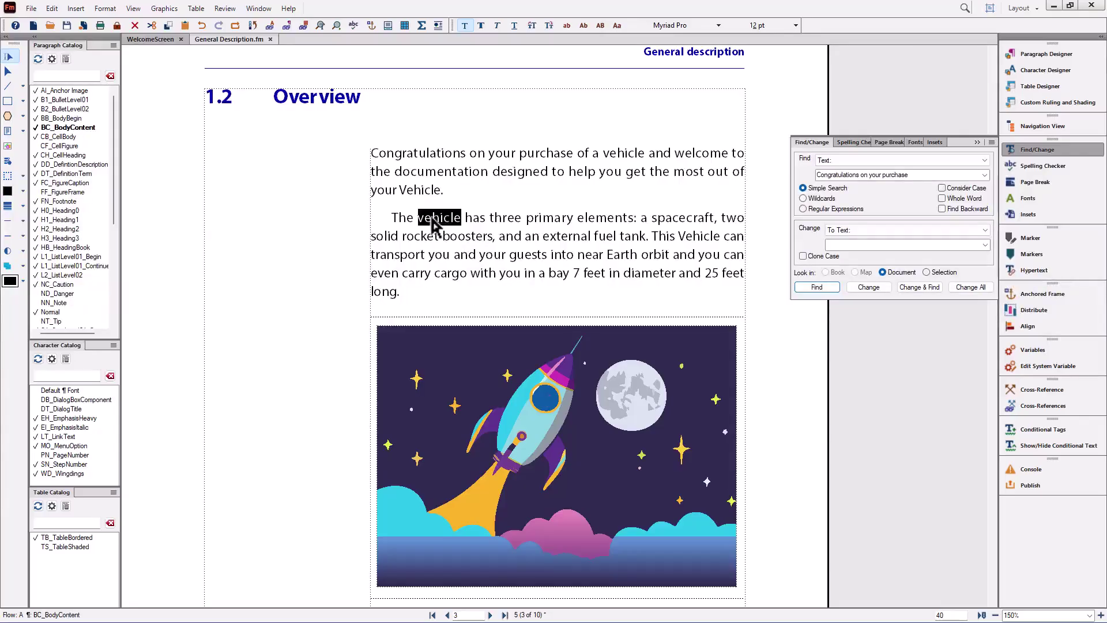
pyautogui.doubleClick(696, 237)
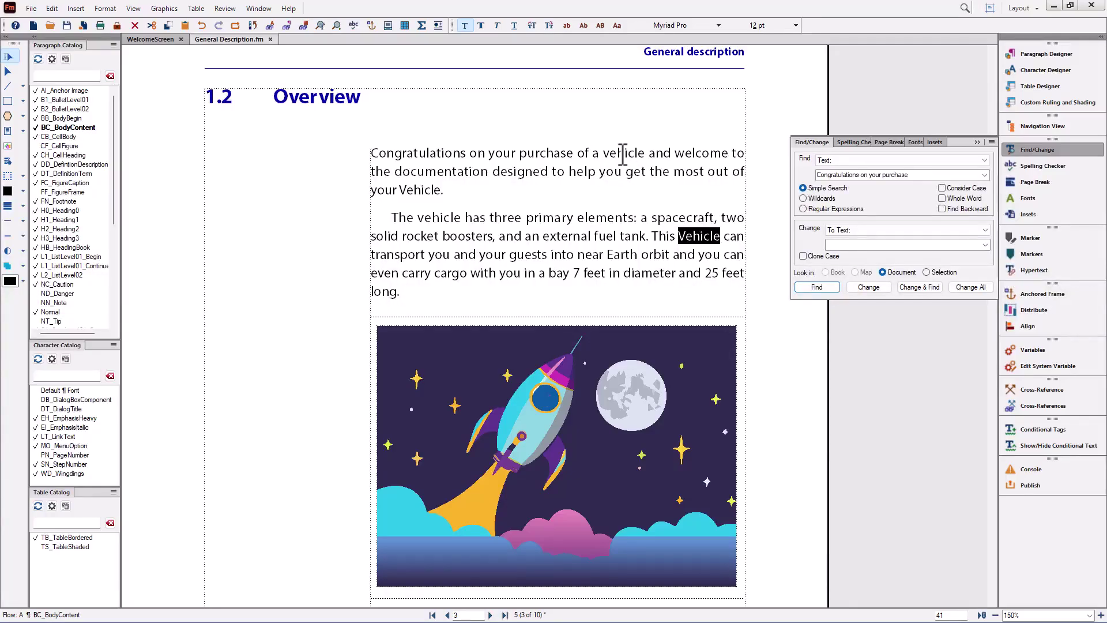
# Search for "vehicle" from the start of the first Overview paragraph and step through its occurrences in both paragraphs.
pyautogui.tripleClick(916, 175)
pyautogui.write('vehicle')
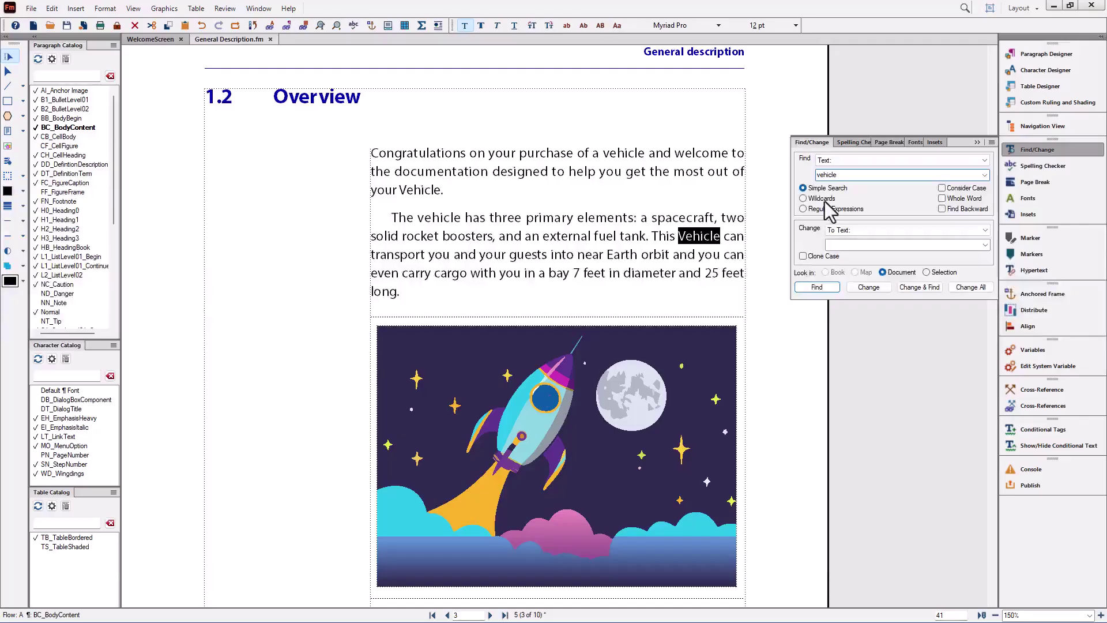
pyautogui.click(372, 153)
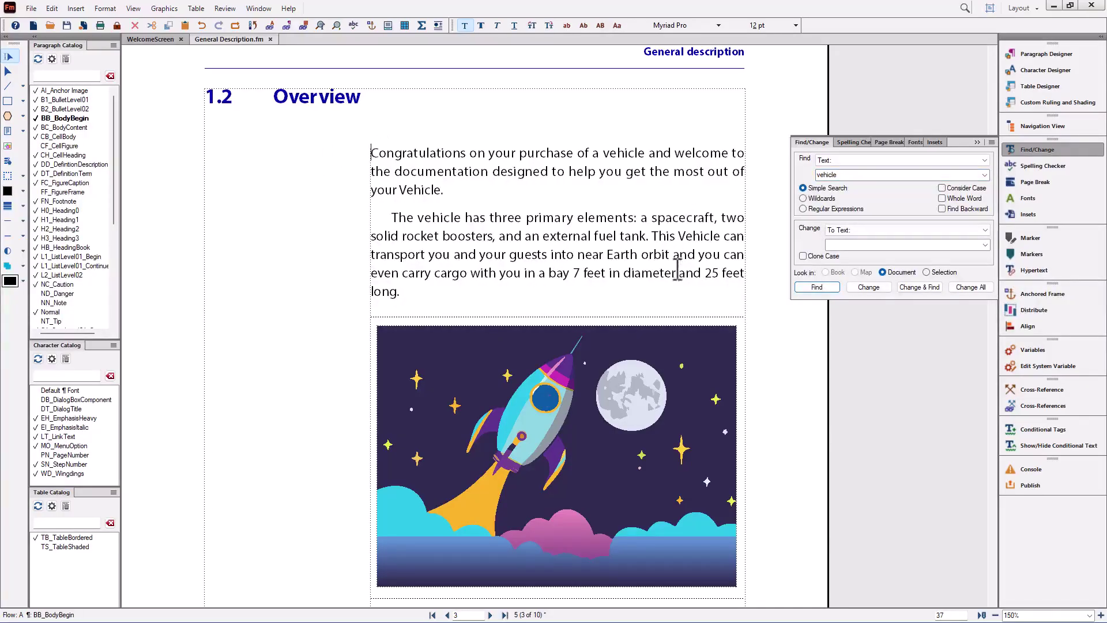
pyautogui.click(821, 289)
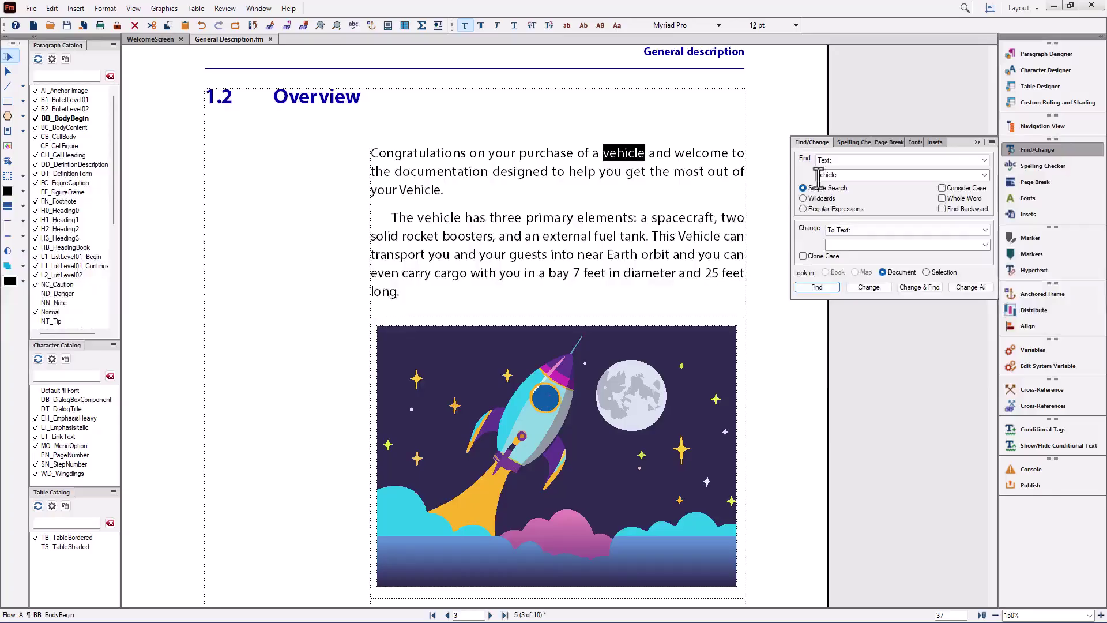
pyautogui.click(823, 291)
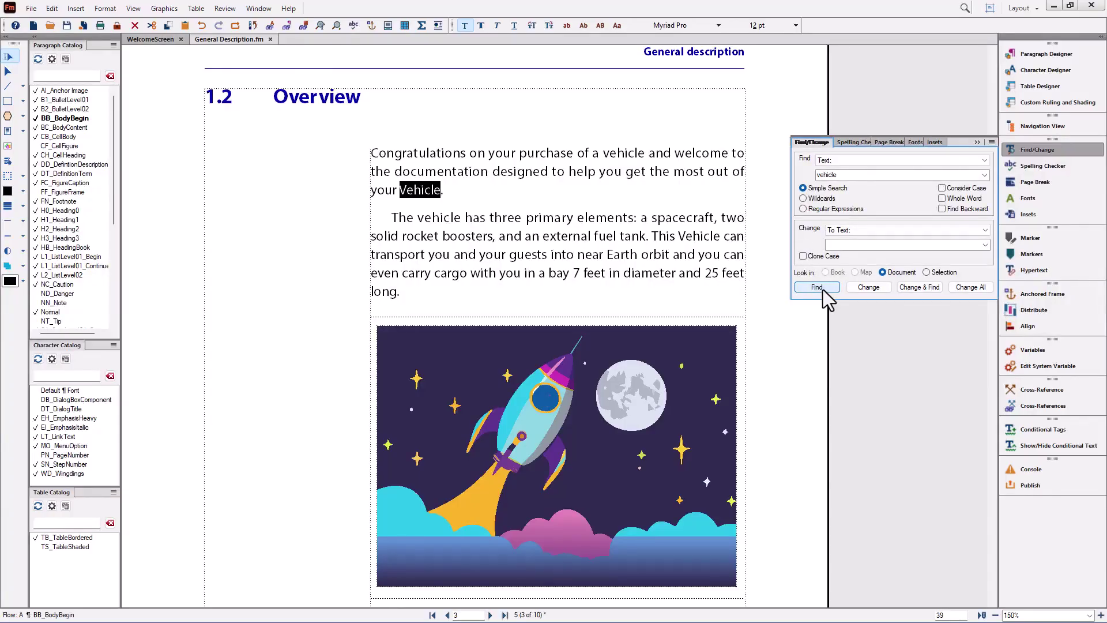
pyautogui.click(824, 292)
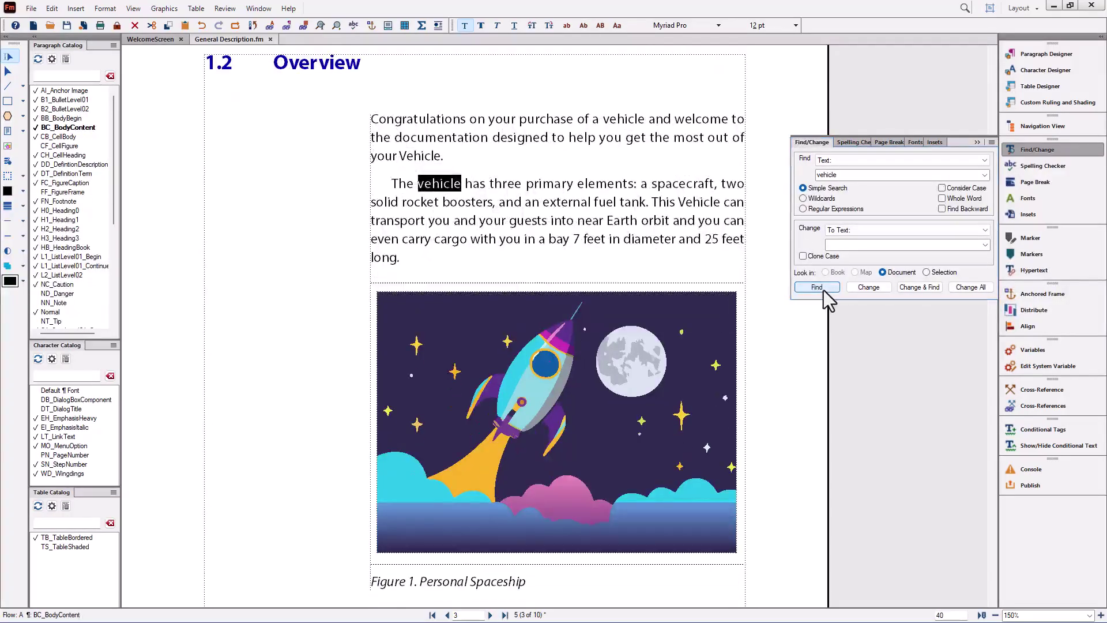
pyautogui.click(824, 289)
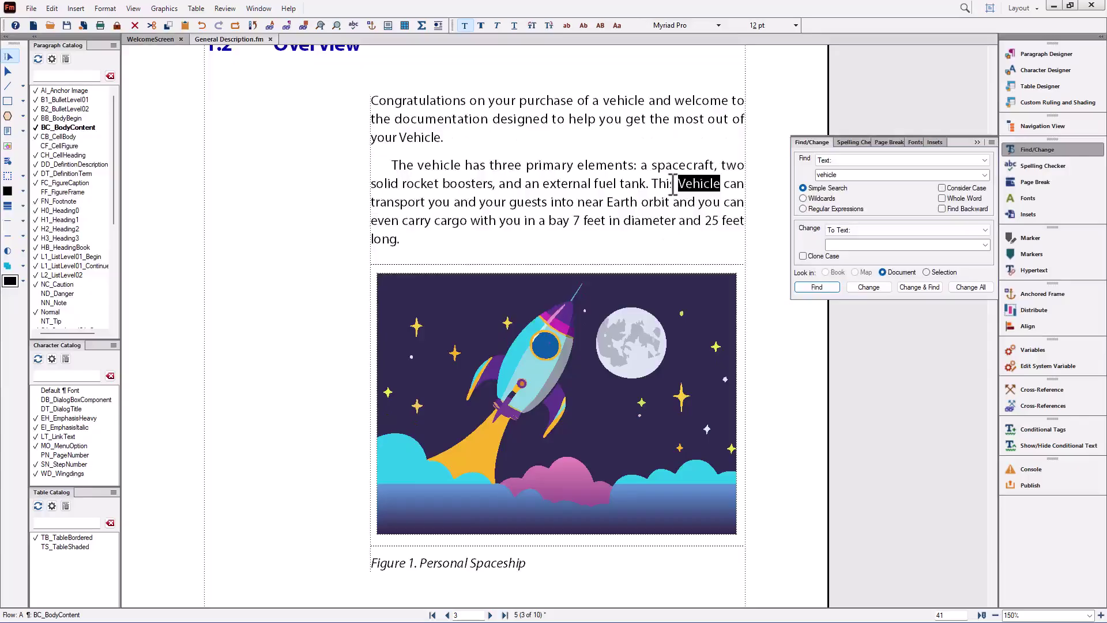
# Search for "vehicle" again from the end of the Overview heading with Consider Case enabled, stepping through the lowercase matches.
pyautogui.scroll(5, 674, 184)
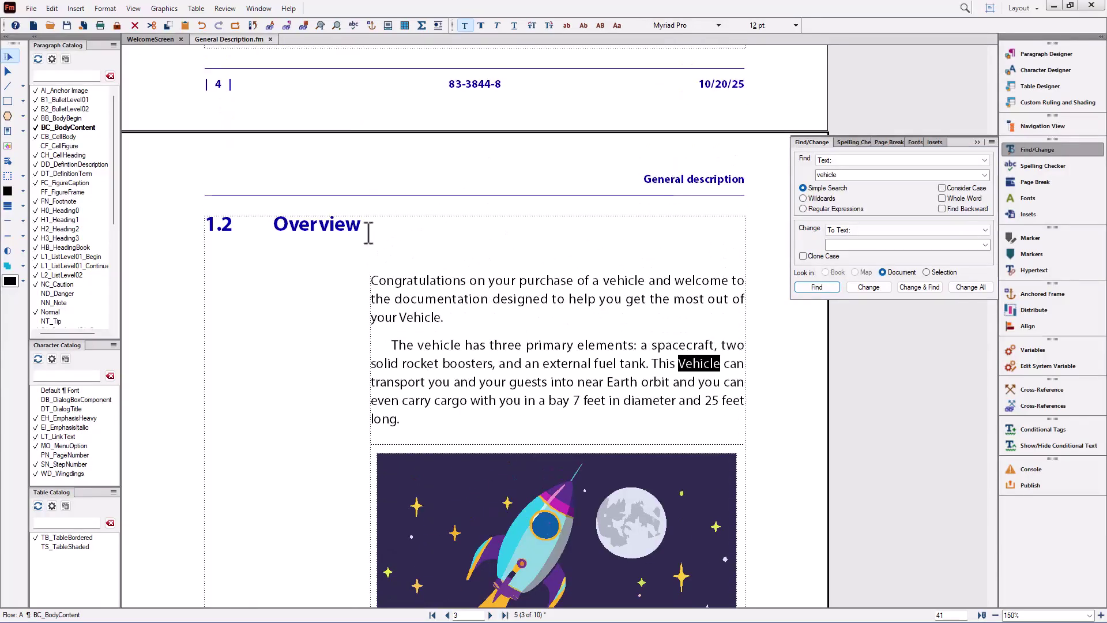
pyautogui.click(369, 224)
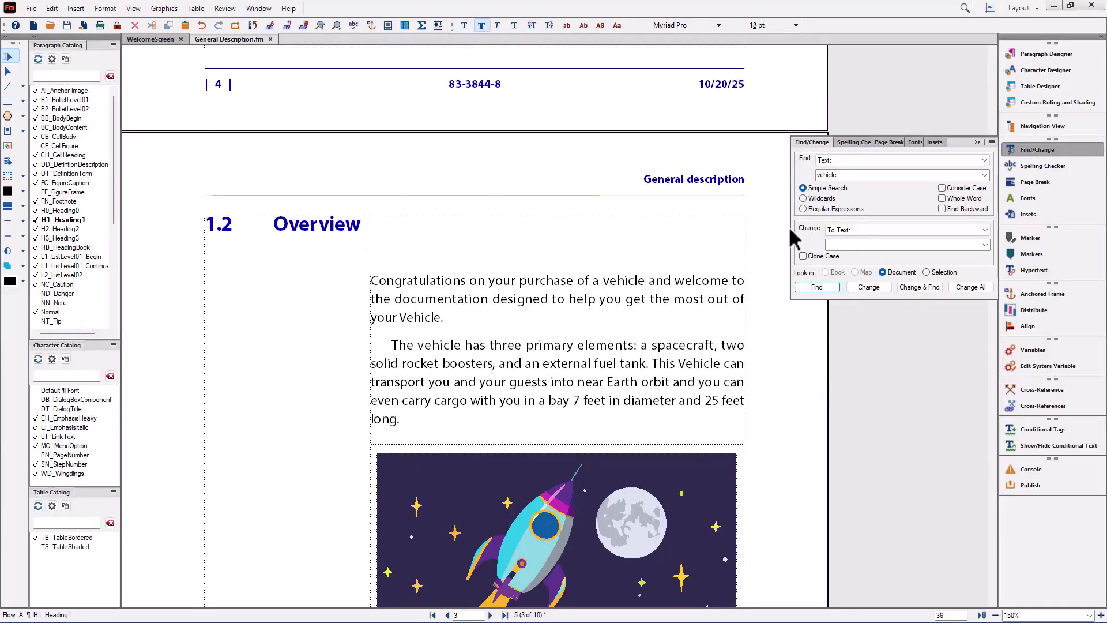
pyautogui.click(966, 189)
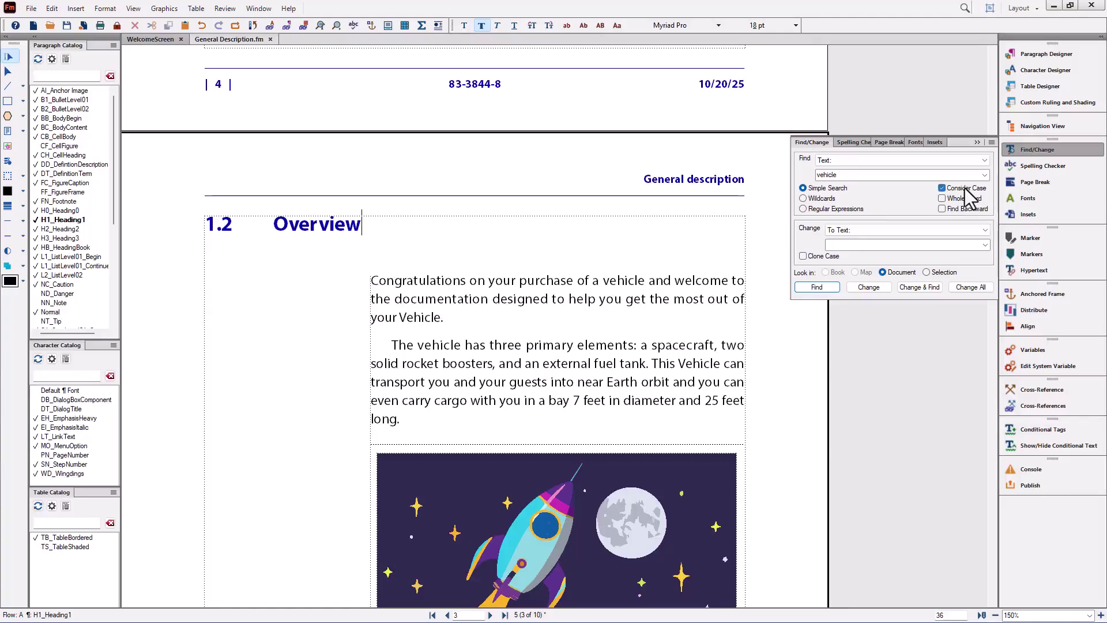
pyautogui.click(810, 288)
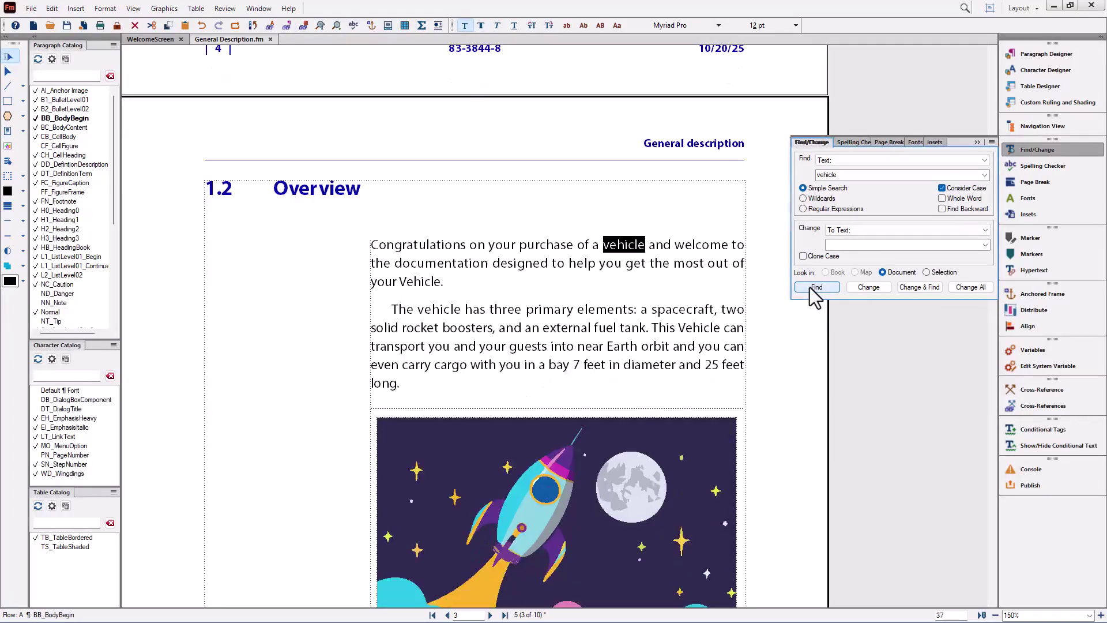
pyautogui.click(811, 288)
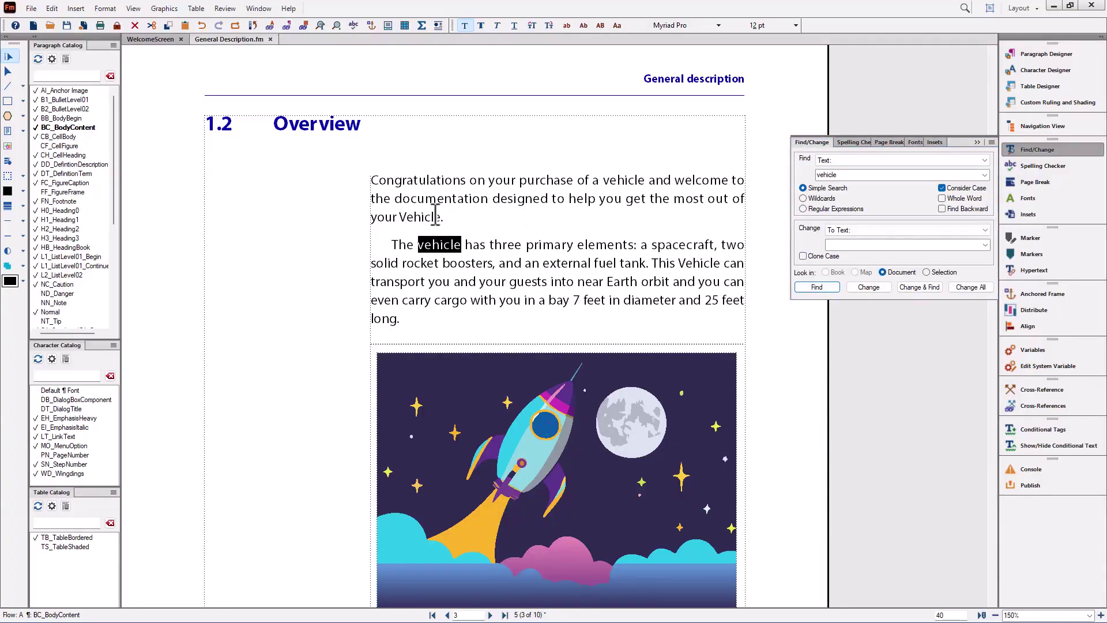
# Replace the first "vehicle" in the Overview text with "spaceship", with Consider Case off and Clone Case on.
pyautogui.click(372, 180)
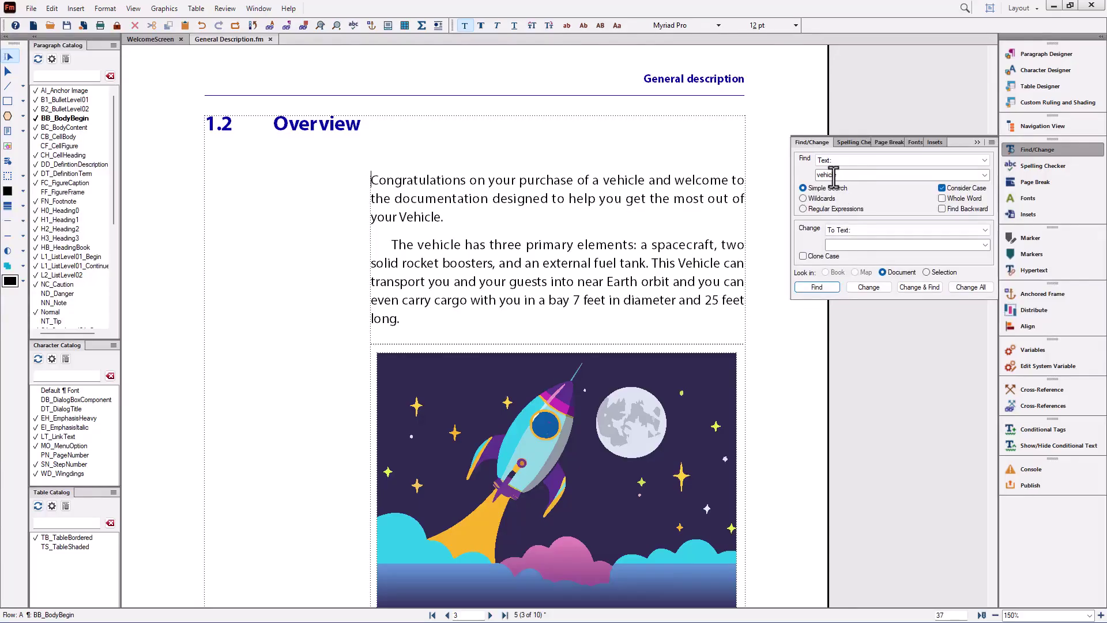
pyautogui.click(845, 244)
pyautogui.write('spaceship')
pyautogui.click(944, 188)
pyautogui.click(802, 256)
pyautogui.click(813, 288)
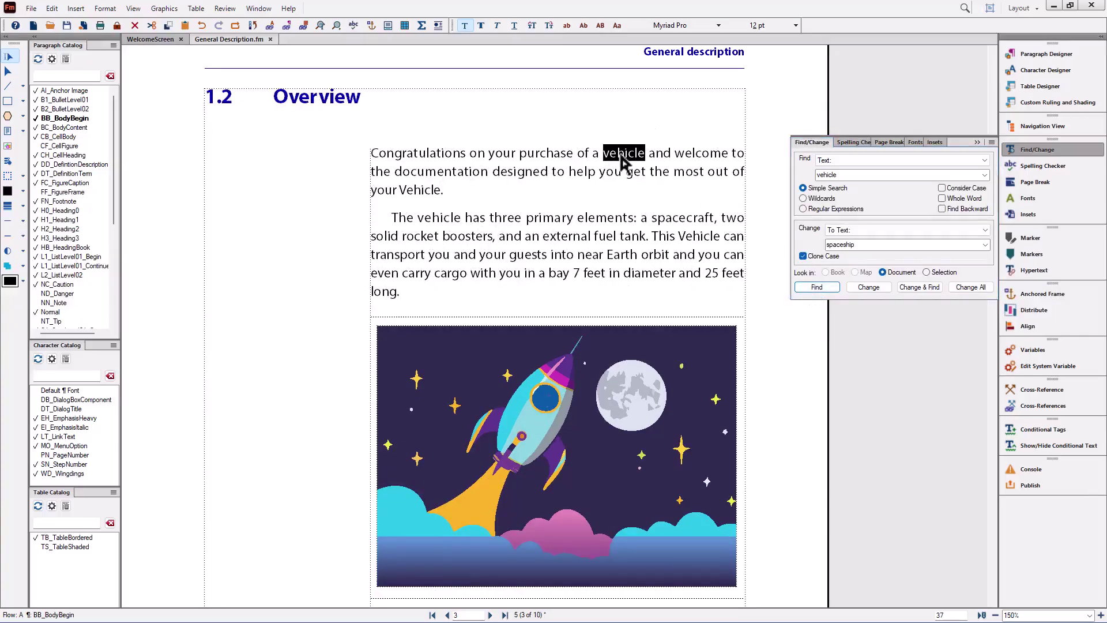
pyautogui.click(868, 288)
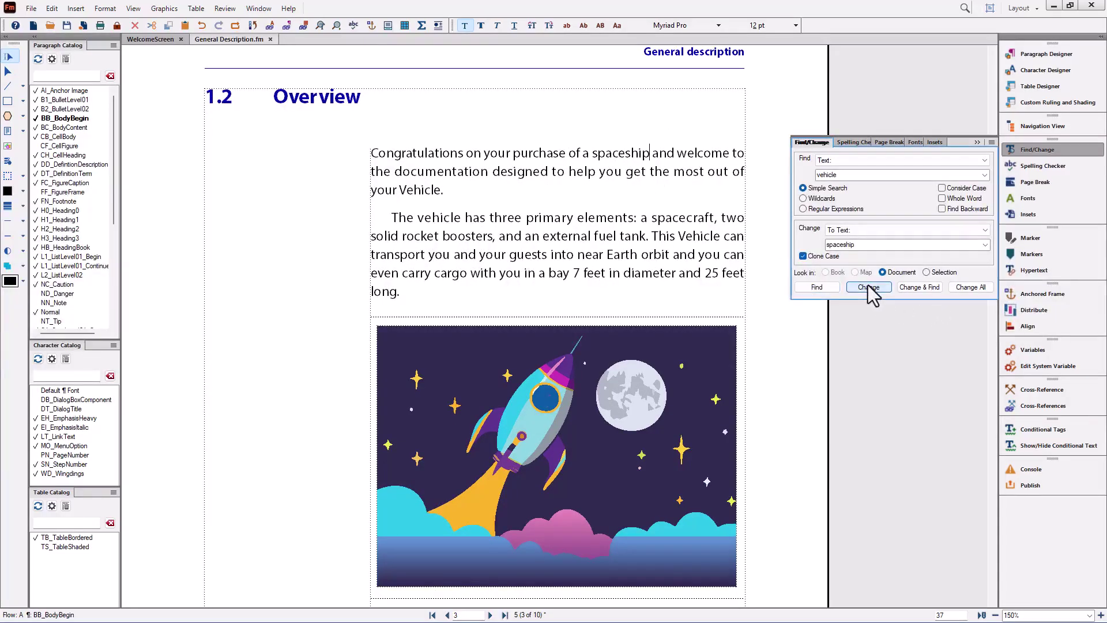
# Find the remaining occurrences of "vehicle" in the two Overview paragraphs and change each one to the replacement text.
pyautogui.click(817, 288)
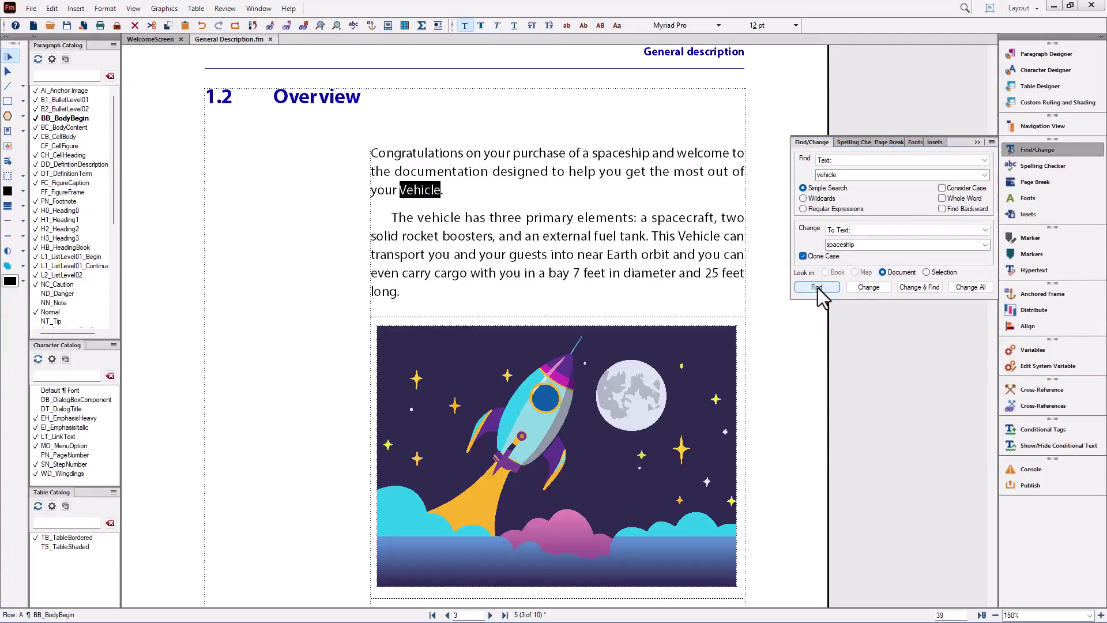
pyautogui.click(867, 288)
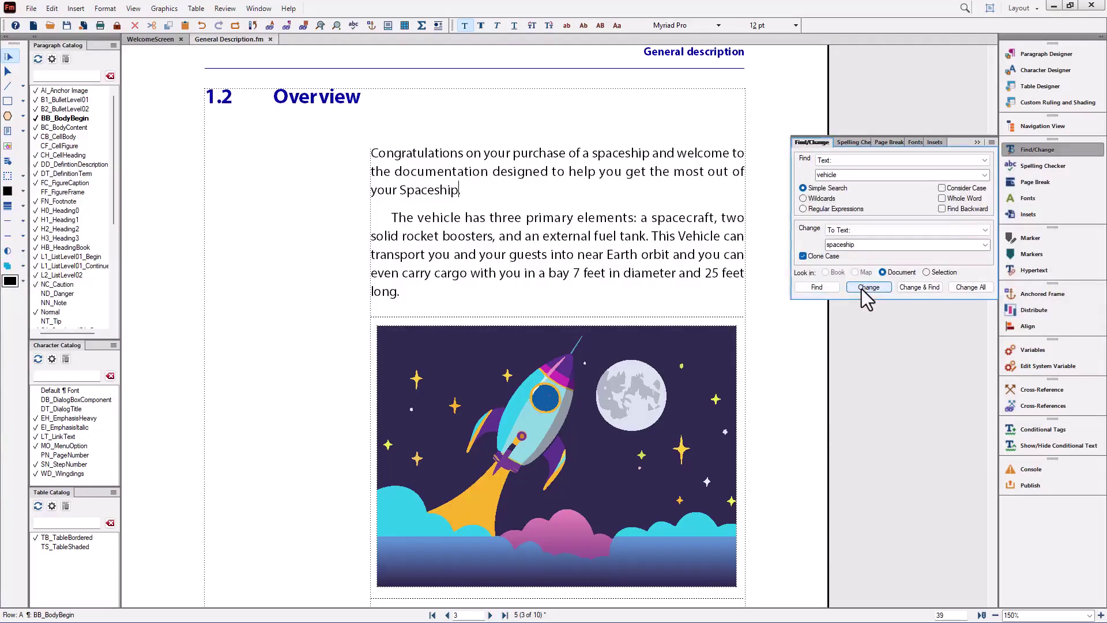
pyautogui.click(816, 288)
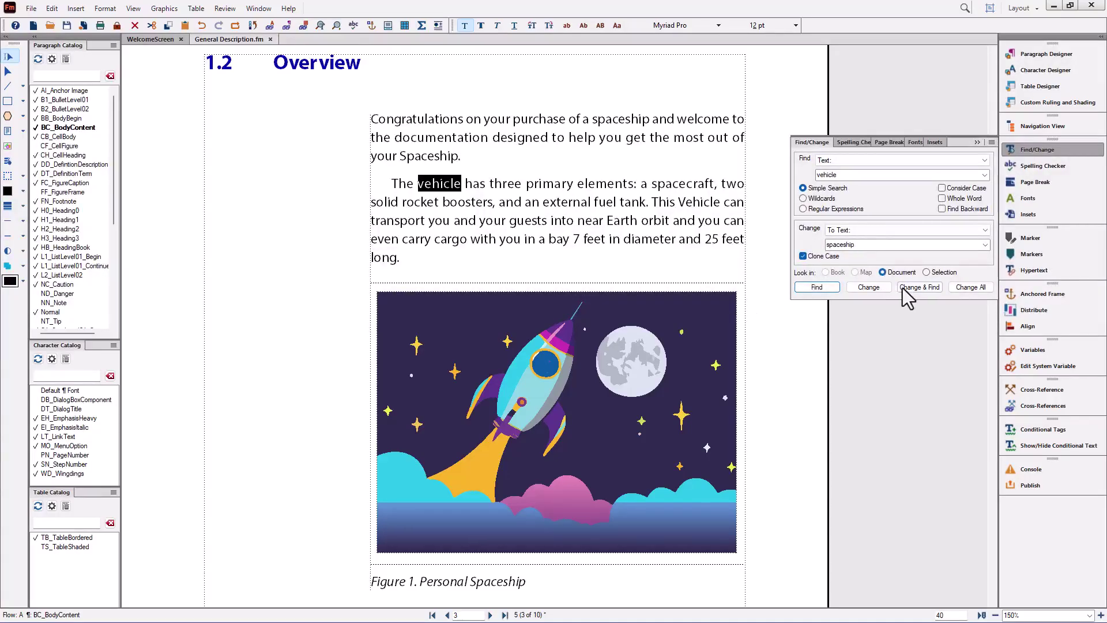
pyautogui.click(920, 287)
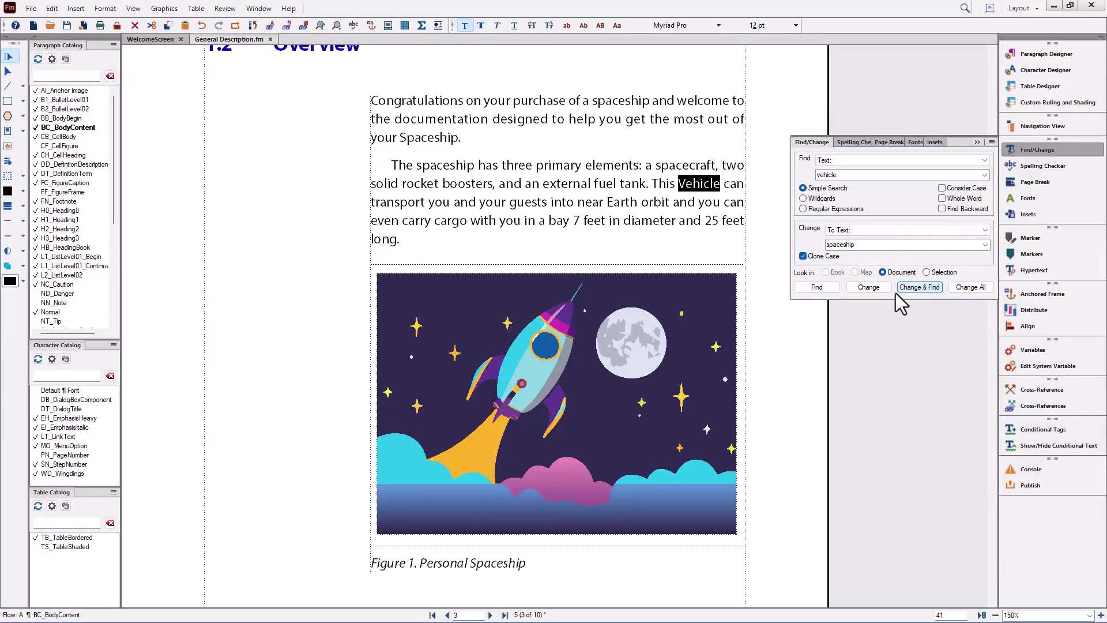
pyautogui.click(868, 287)
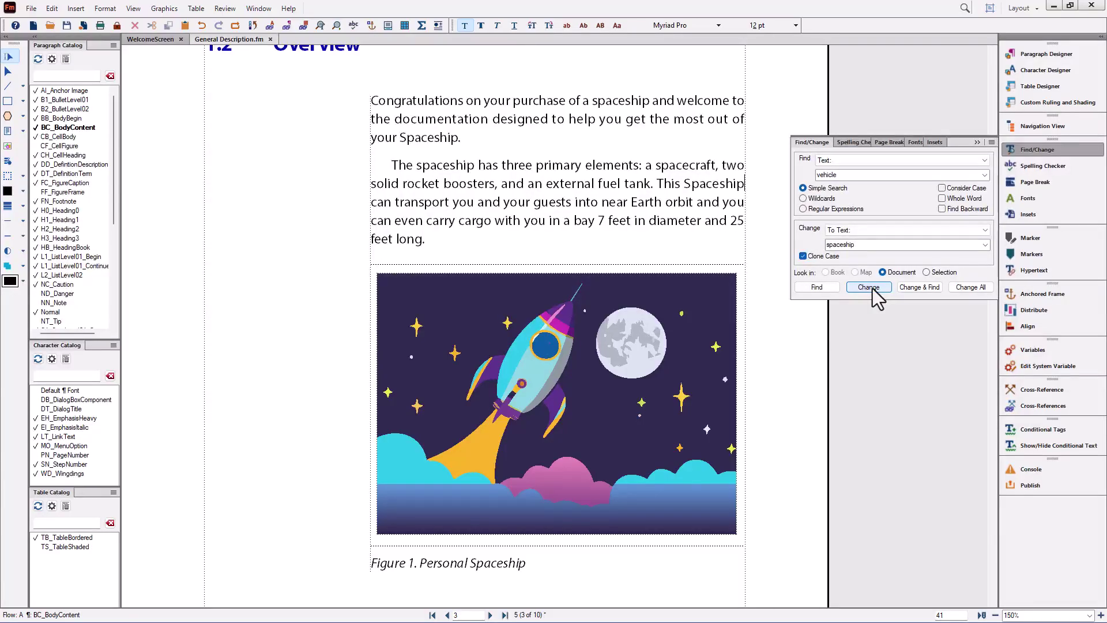
# Turn off Clone Case and copy the replacement text "spaceship" over the search text.
pyautogui.click(802, 256)
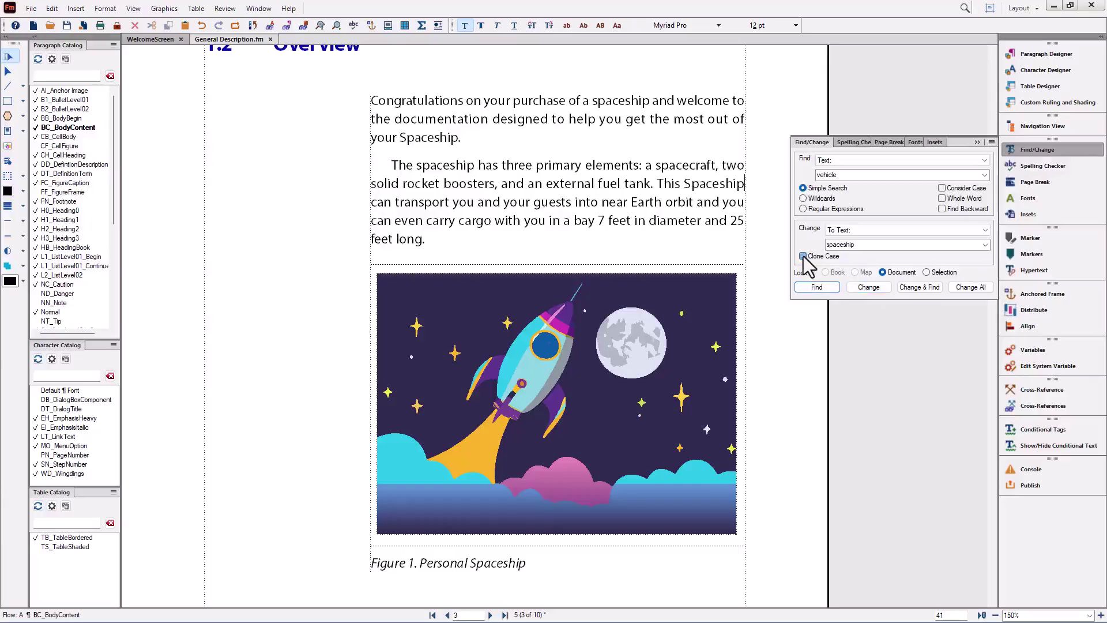
pyautogui.doubleClick(834, 245)
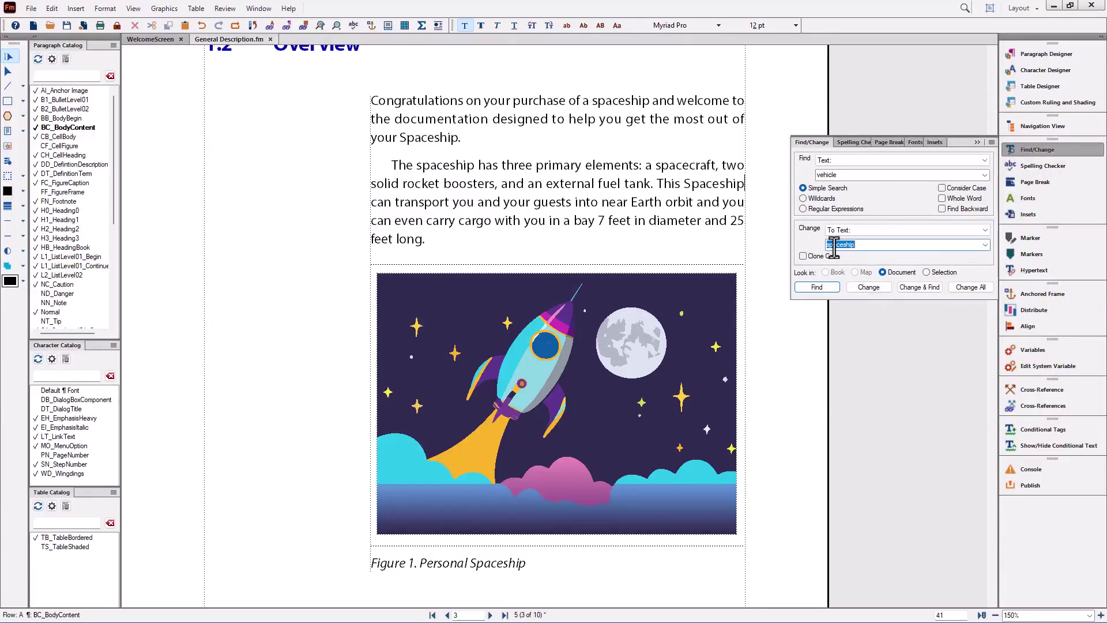
pyautogui.rightClick(834, 245)
pyautogui.click(738, 296)
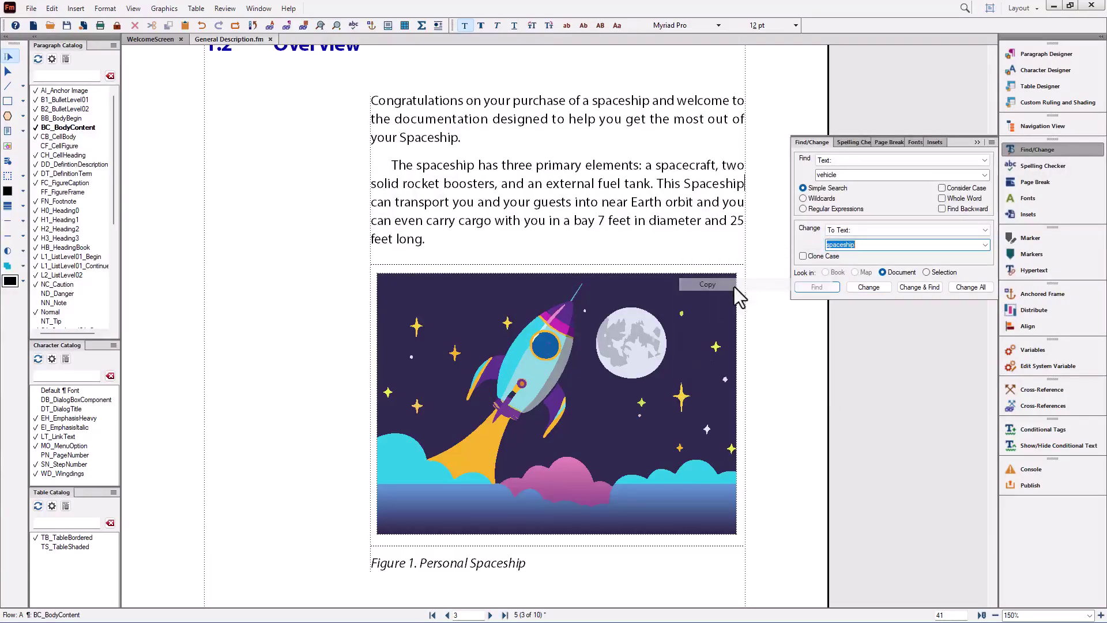
pyautogui.doubleClick(827, 175)
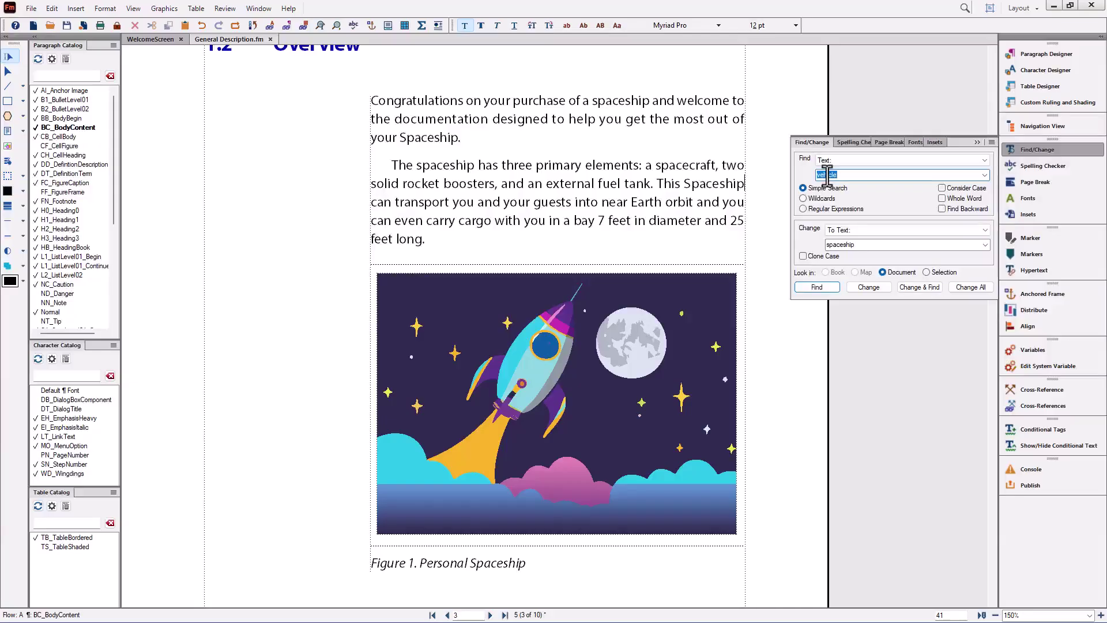
pyautogui.hotkey('ctrl', 'v')
# Select both Overview paragraphs and change all matches of "spaceship" within the selection only.
pyautogui.moveTo(371, 99); pyautogui.dragTo(430, 241)
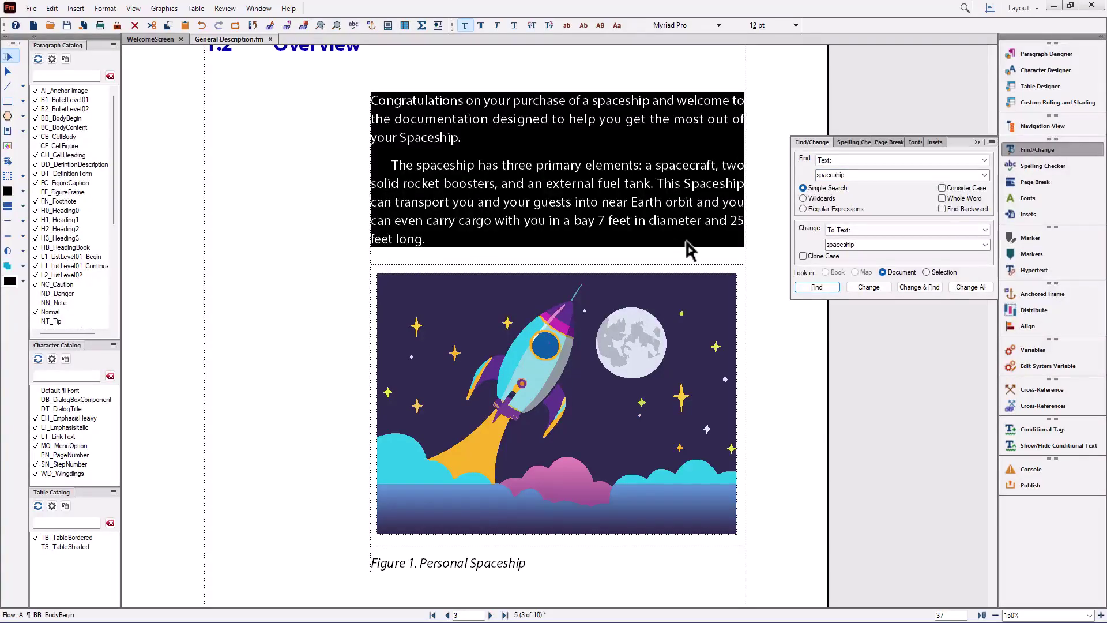
pyautogui.click(939, 275)
pyautogui.click(971, 287)
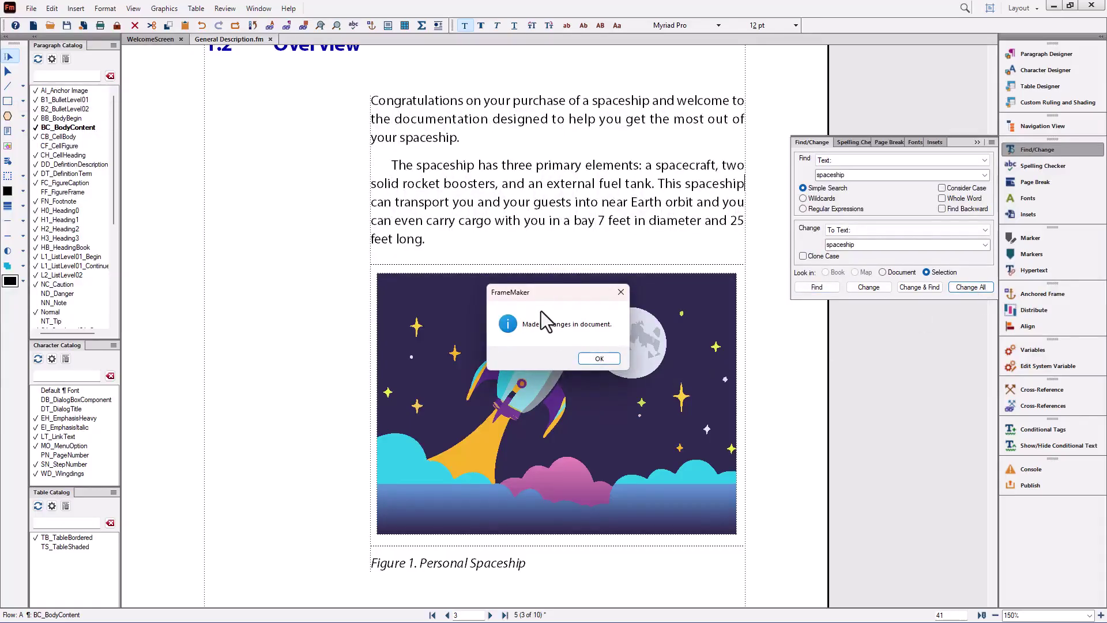
pyautogui.click(599, 358)
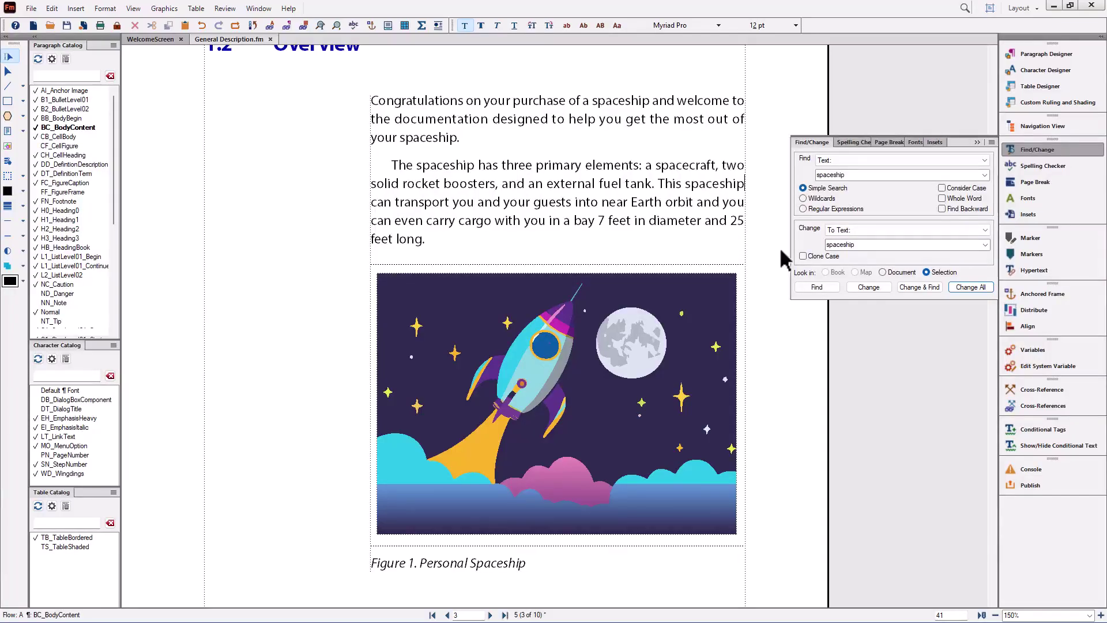
# Set the search scope to the whole document and turn on Clone Case, reviewing the recent search and replacement texts.
pyautogui.click(883, 273)
pyautogui.click(984, 175)
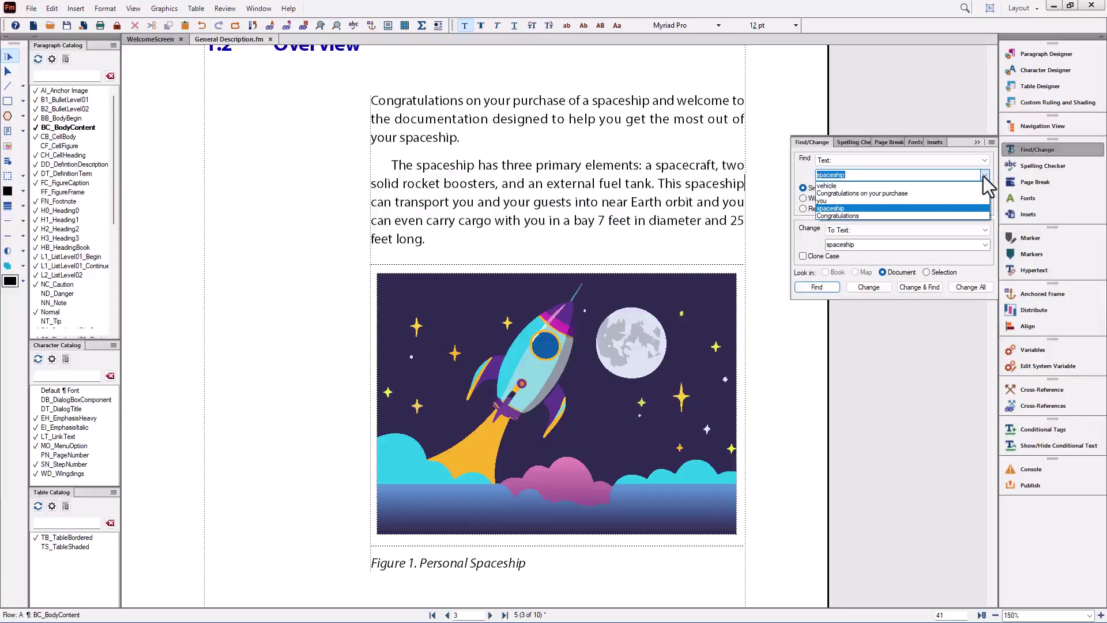
pyautogui.click(984, 176)
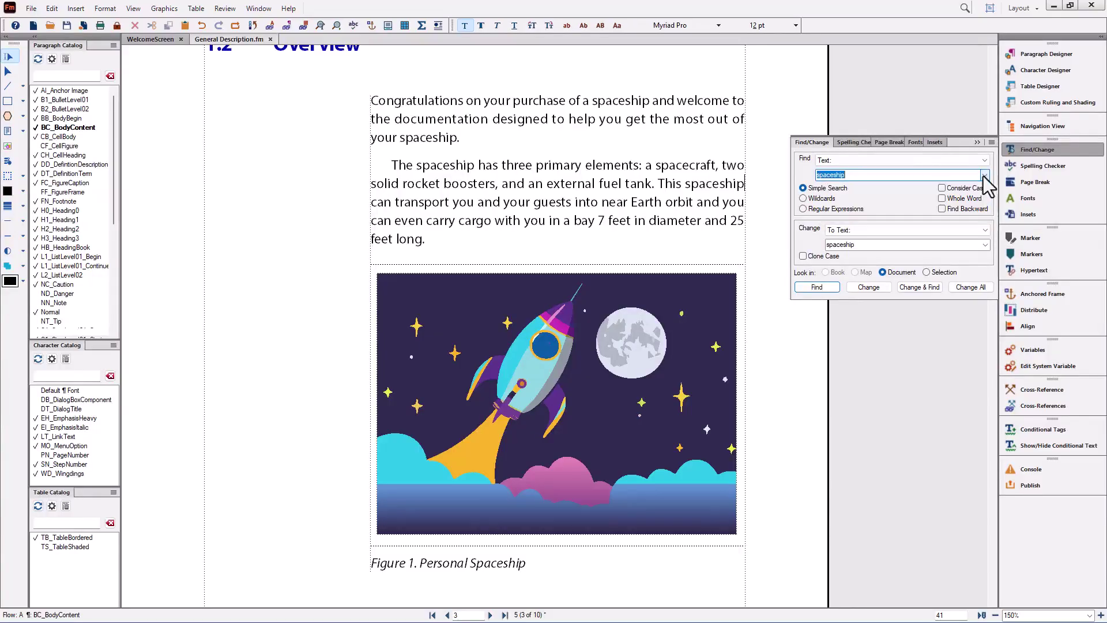
pyautogui.click(984, 245)
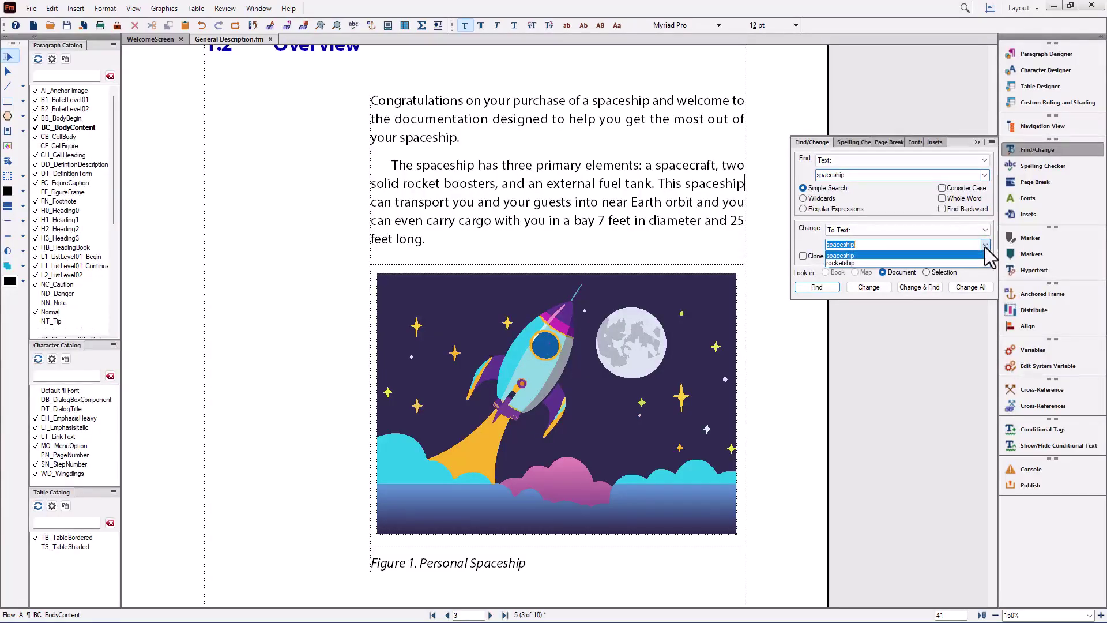
pyautogui.click(986, 247)
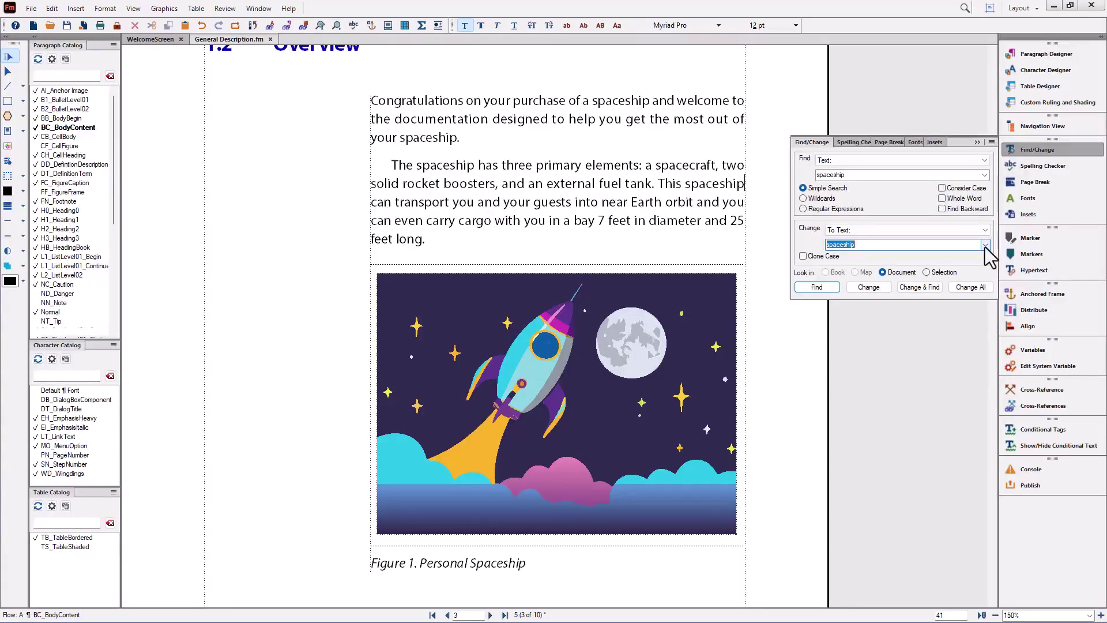
pyautogui.click(961, 257)
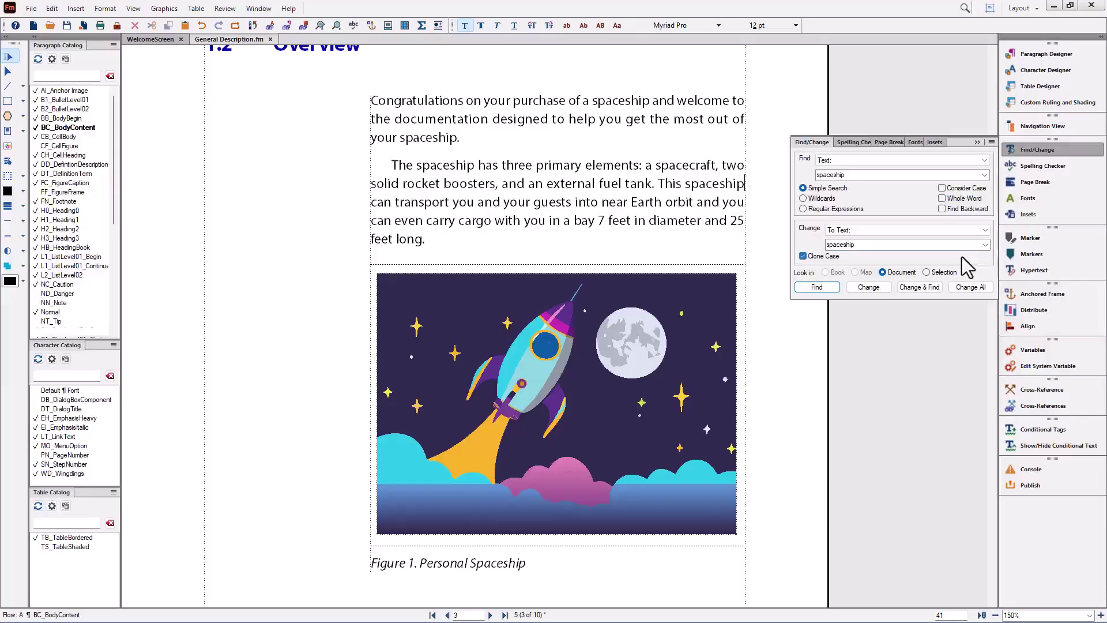
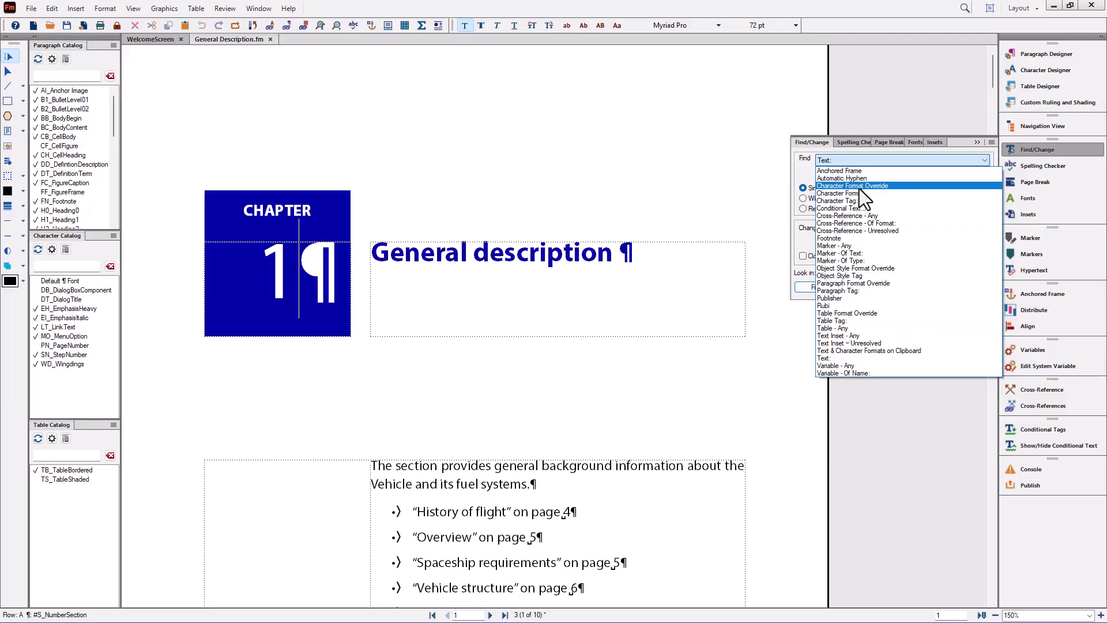
# Search the document for footnotes and move on to the second match.
pyautogui.click(839, 240)
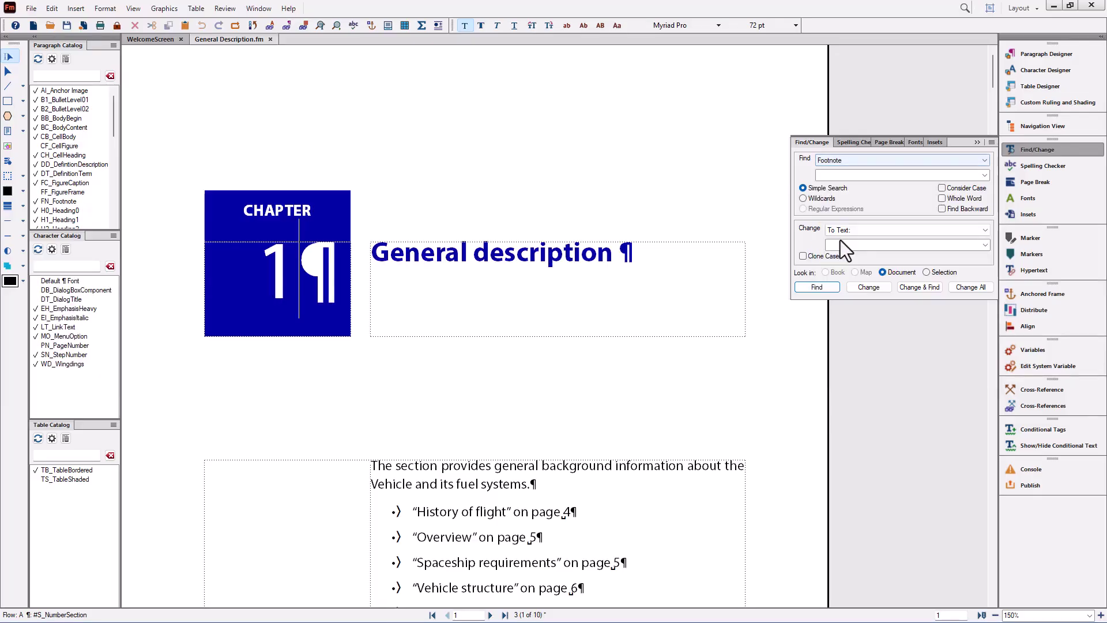
pyautogui.click(816, 287)
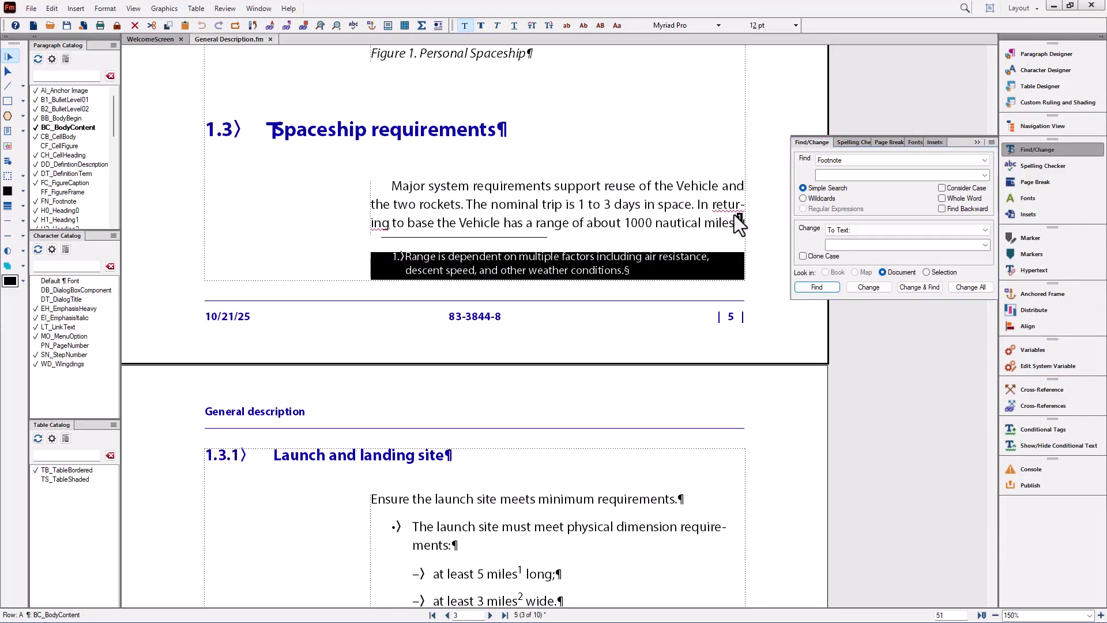
pyautogui.click(813, 288)
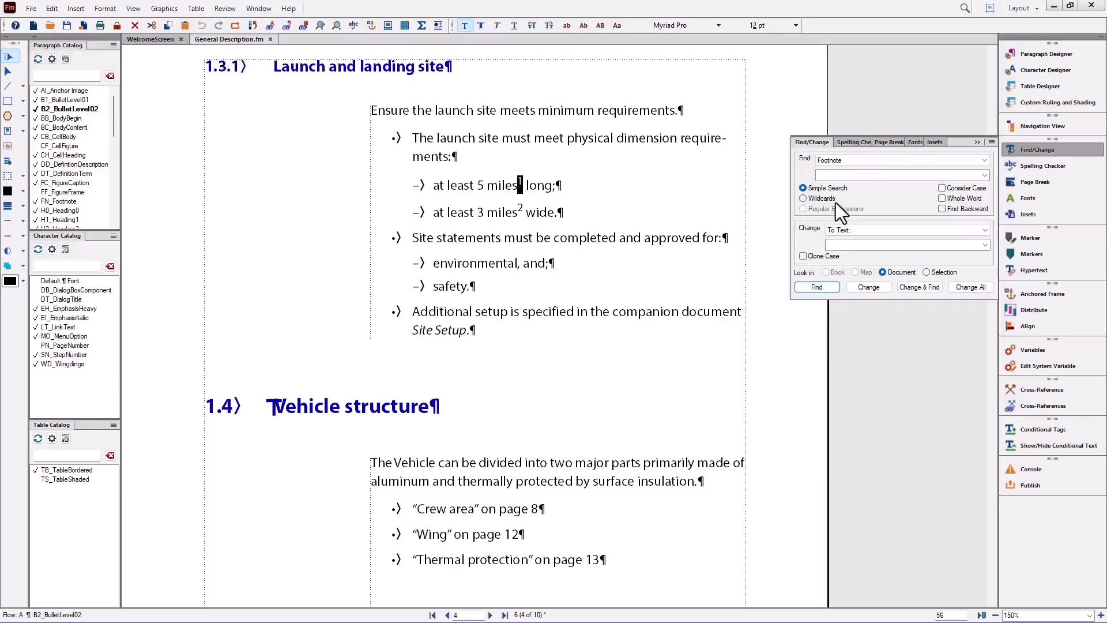
# Search the document for any table, using Table - Any as the item to find.
pyautogui.click(982, 161)
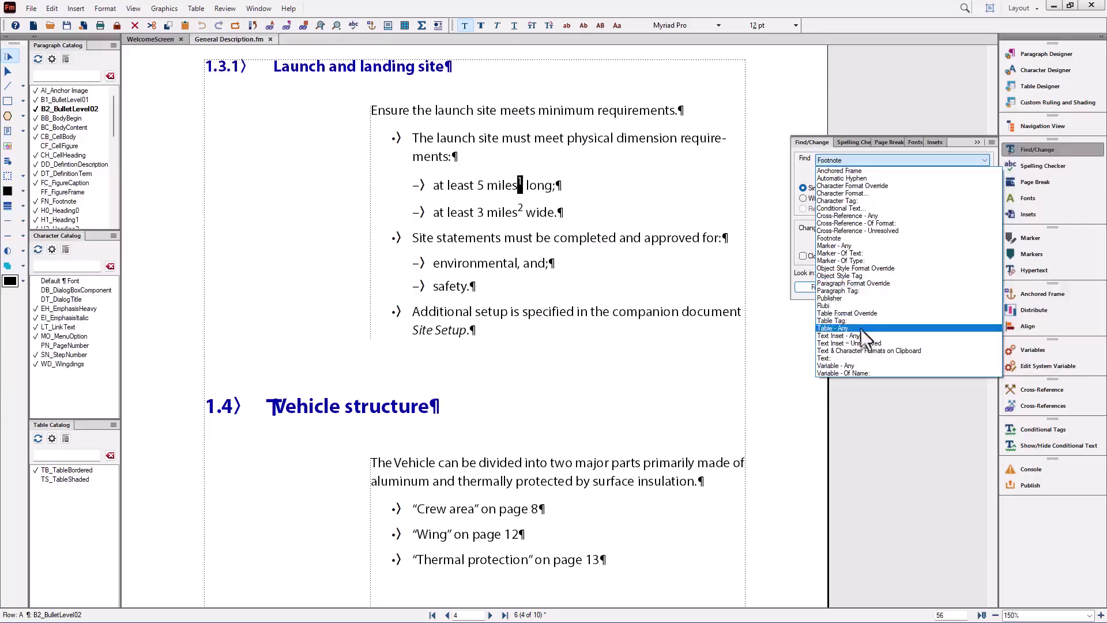
pyautogui.click(827, 328)
pyautogui.click(817, 287)
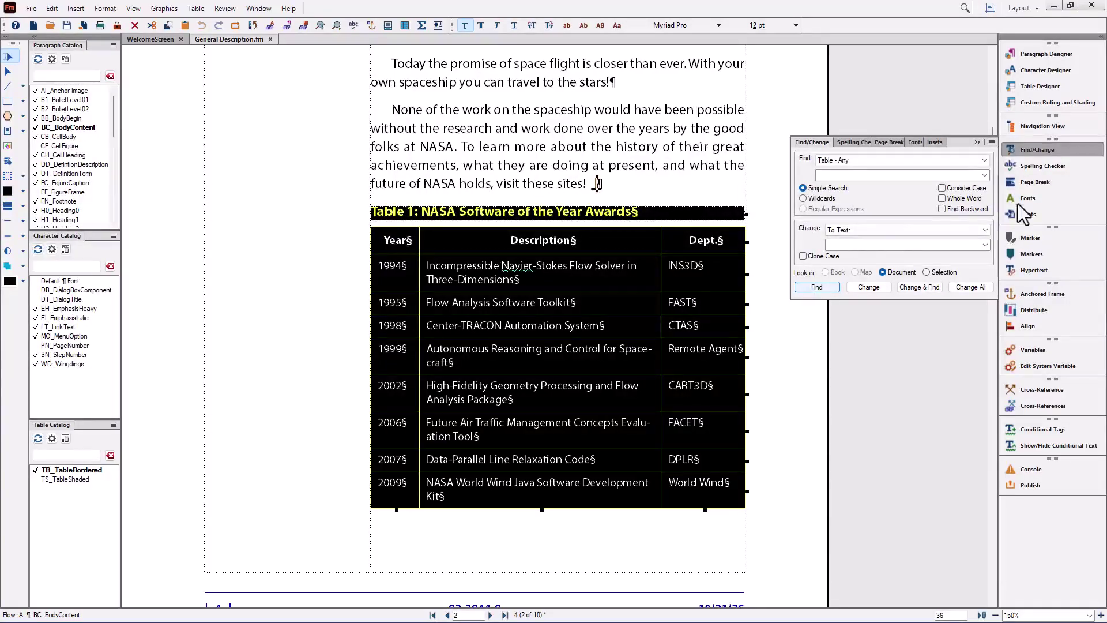
# Set the item to find to Anchored Frame and find the next one in the document.
pyautogui.click(985, 160)
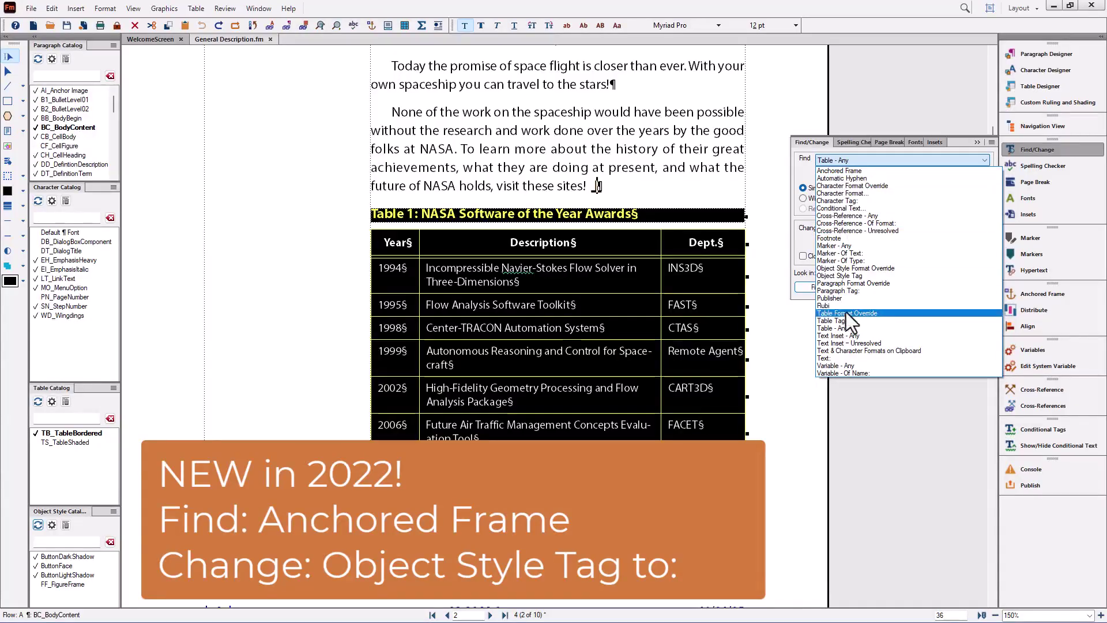
pyautogui.click(846, 171)
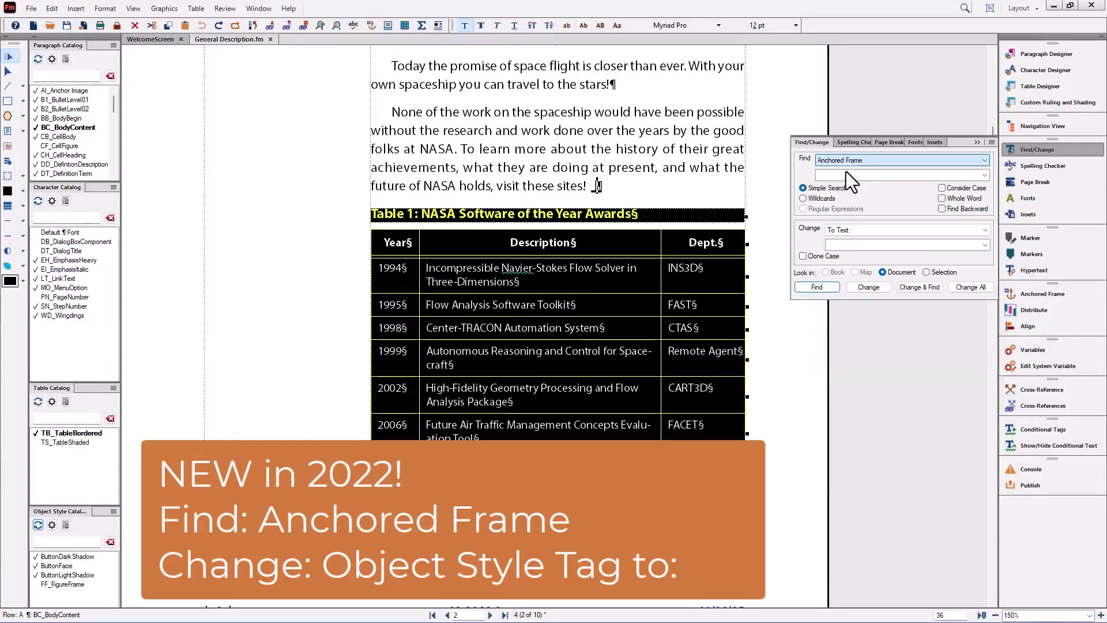
pyautogui.click(819, 290)
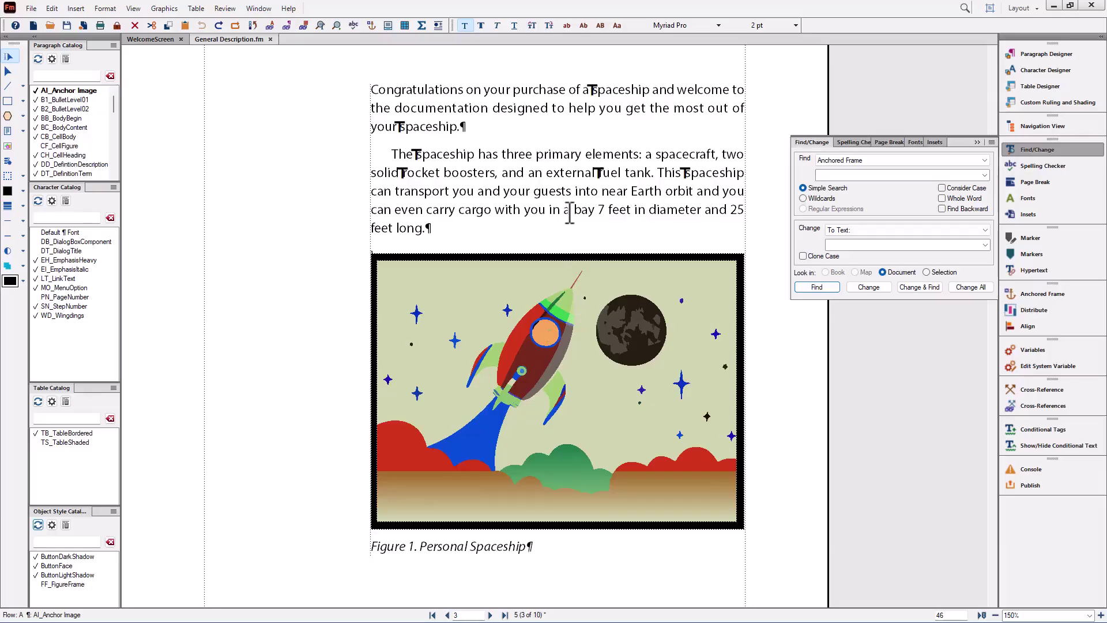
# Try the FF_FigureFrame object style on the Figure 1 anchored frame and undo it.
pyautogui.click(551, 232)
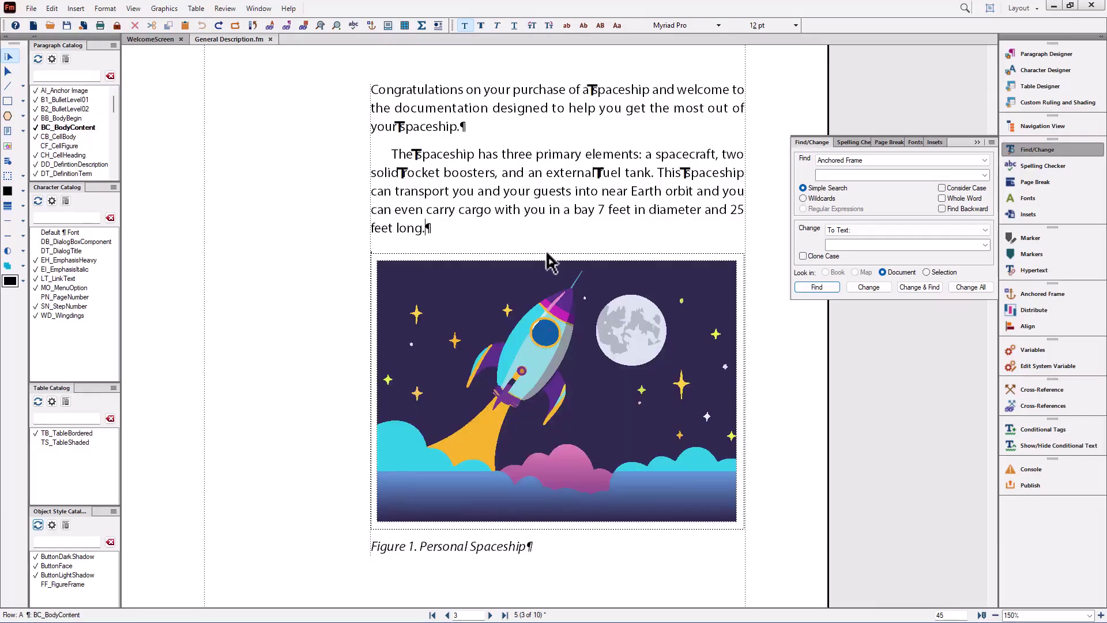
pyautogui.click(548, 254)
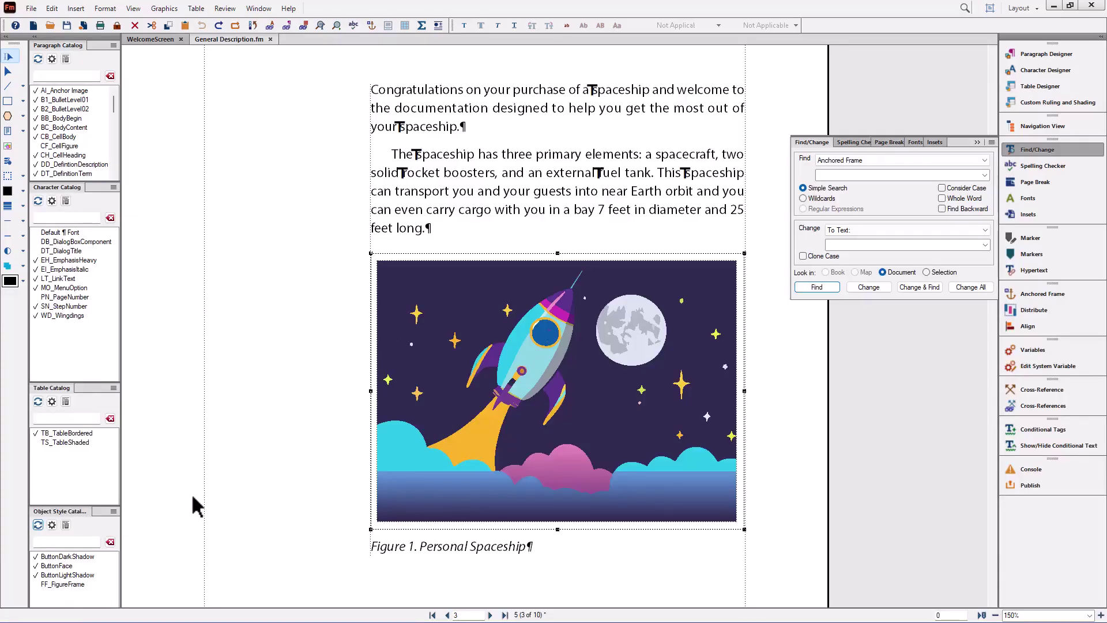
pyautogui.click(60, 584)
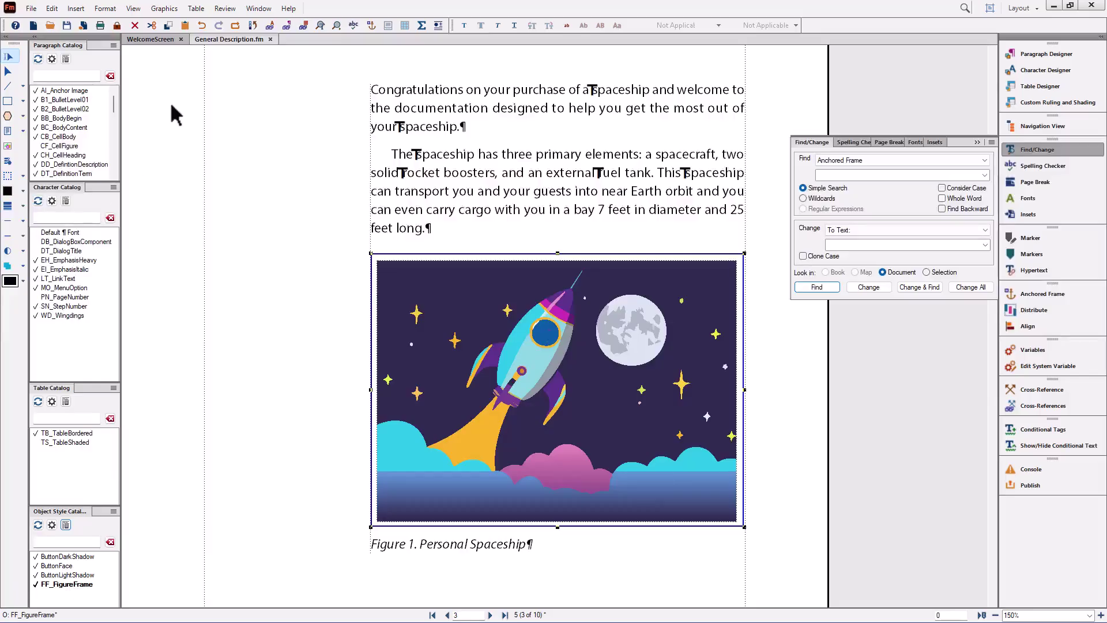
pyautogui.click(199, 26)
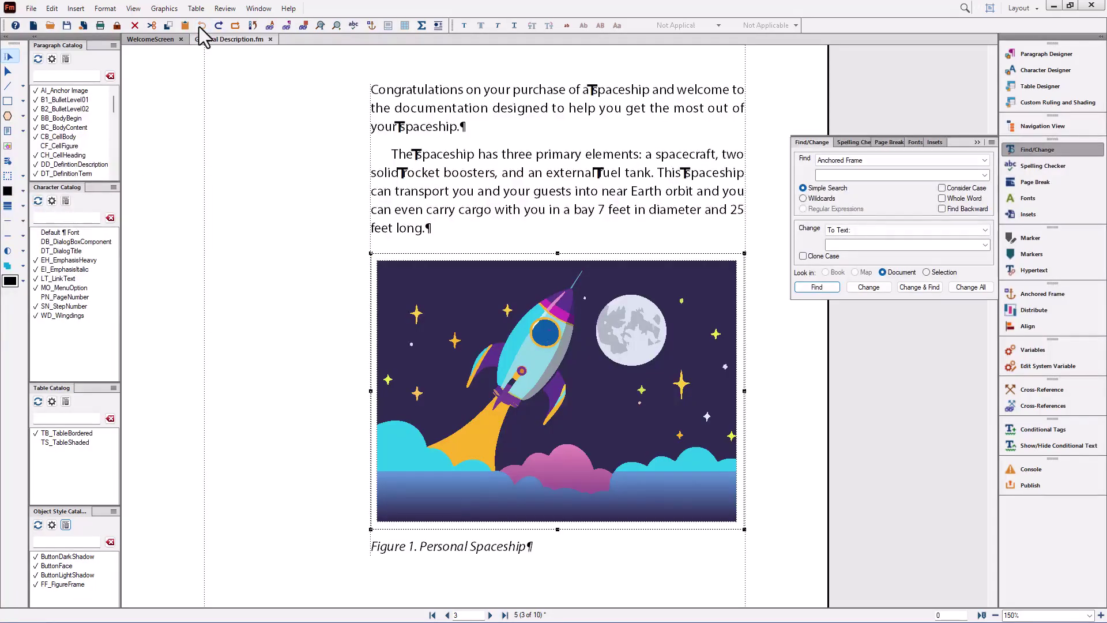
# Find the Figure 1 anchored frame again and change its object style tag to FF_FigureFrame through Find/Change.
pyautogui.click(459, 95)
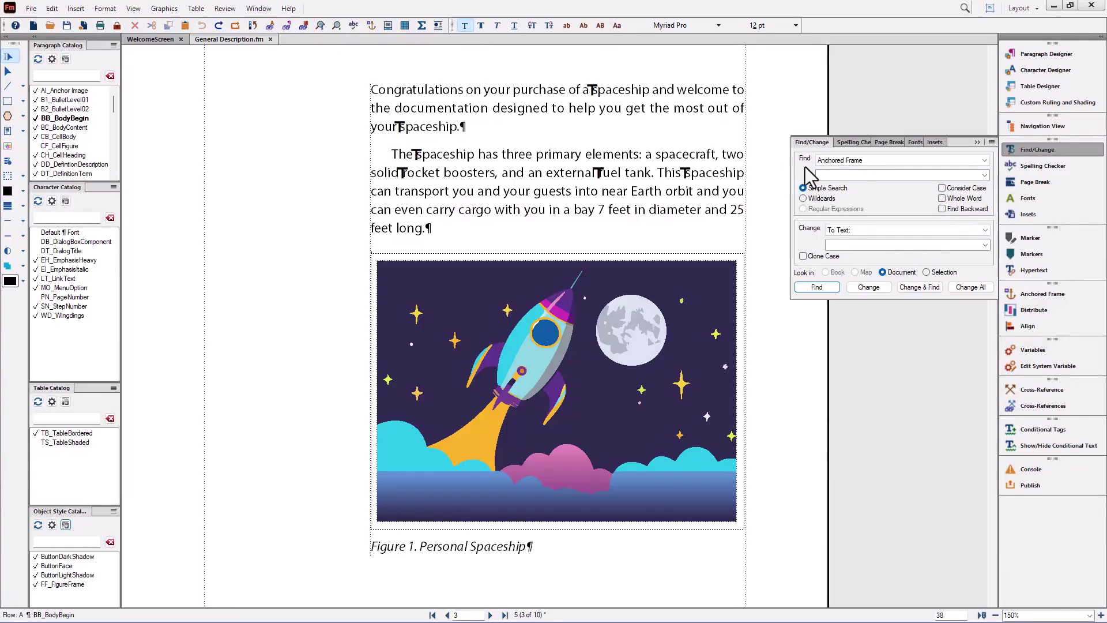
pyautogui.click(818, 288)
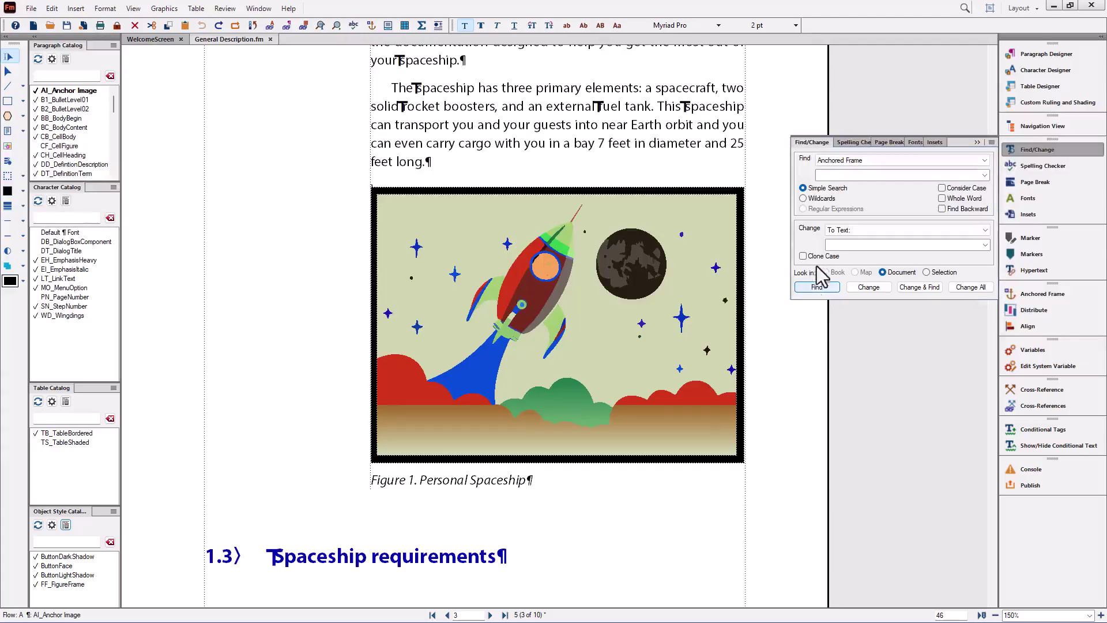
pyautogui.click(836, 233)
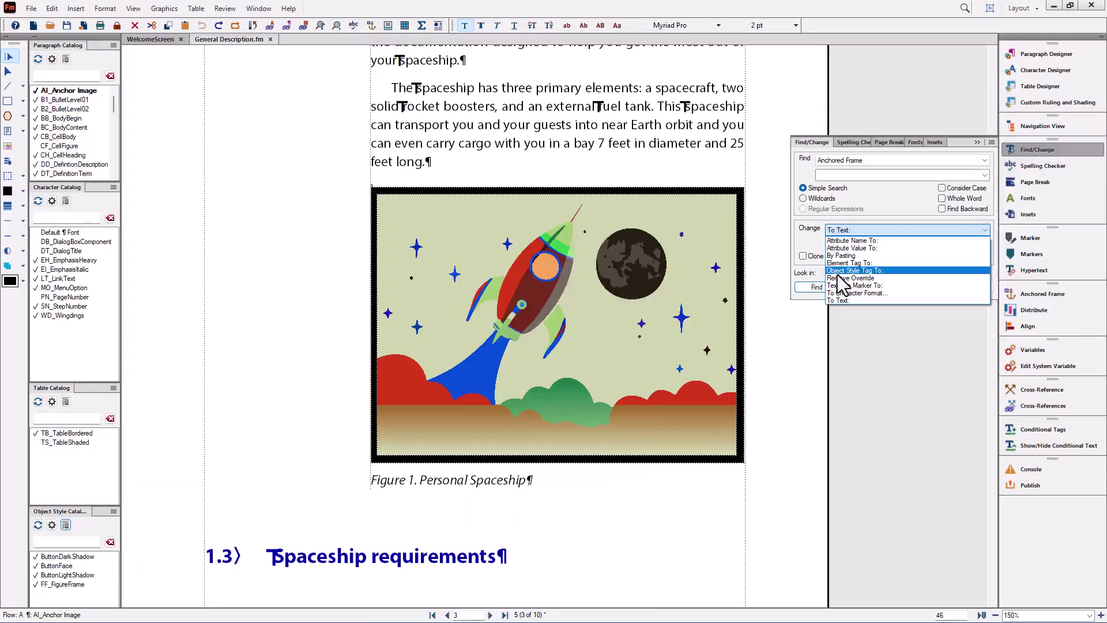
pyautogui.click(839, 278)
pyautogui.click(839, 231)
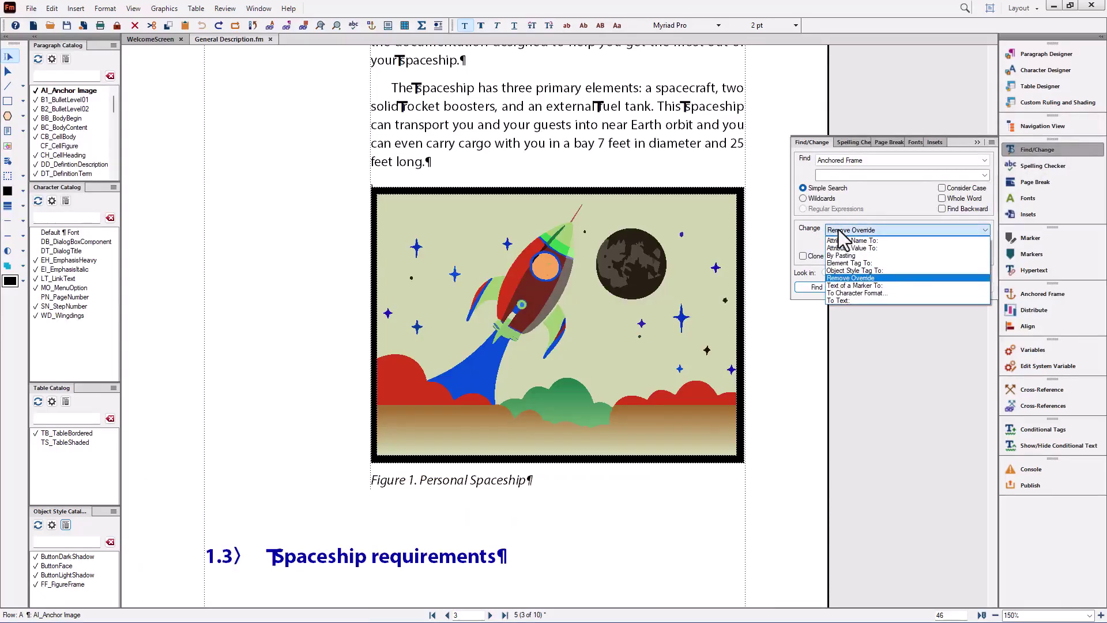
pyautogui.click(836, 280)
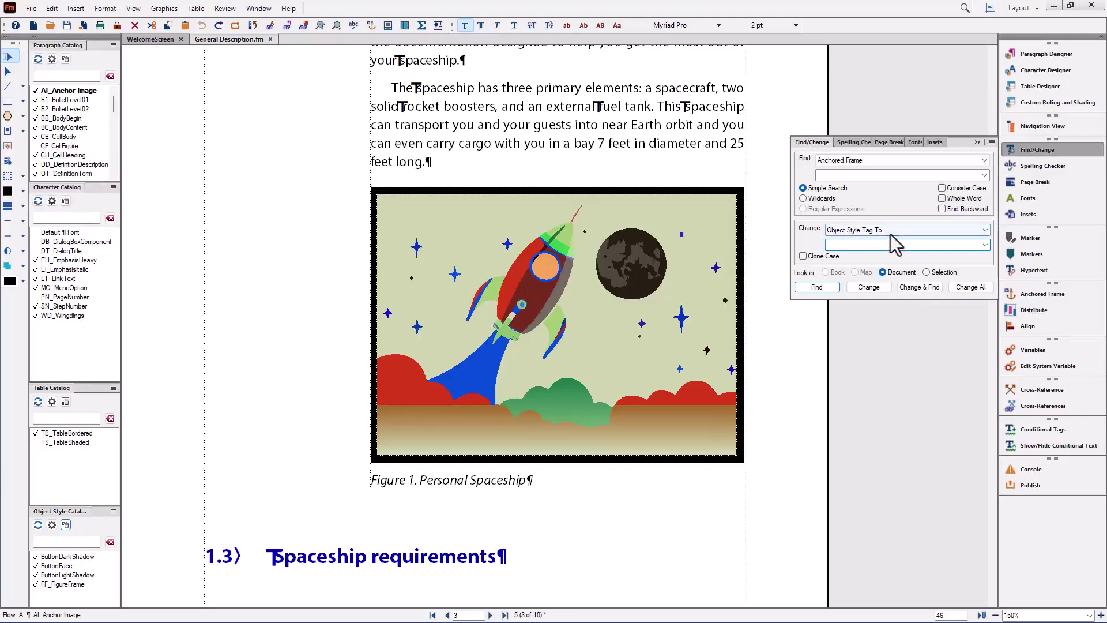
pyautogui.write('FF_FigureFrame')
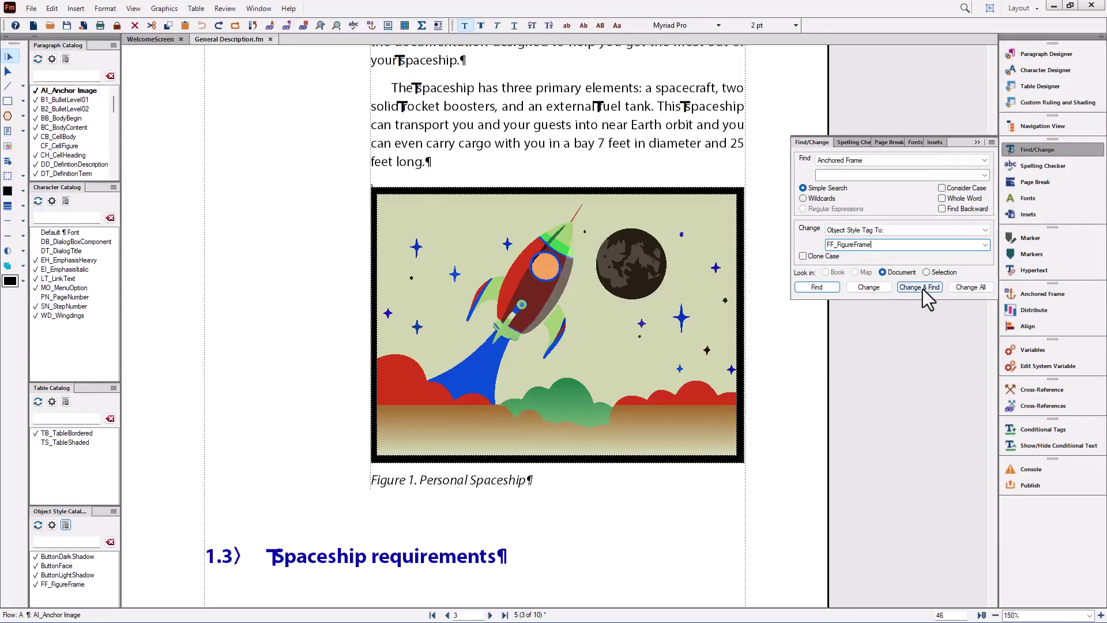
pyautogui.click(869, 287)
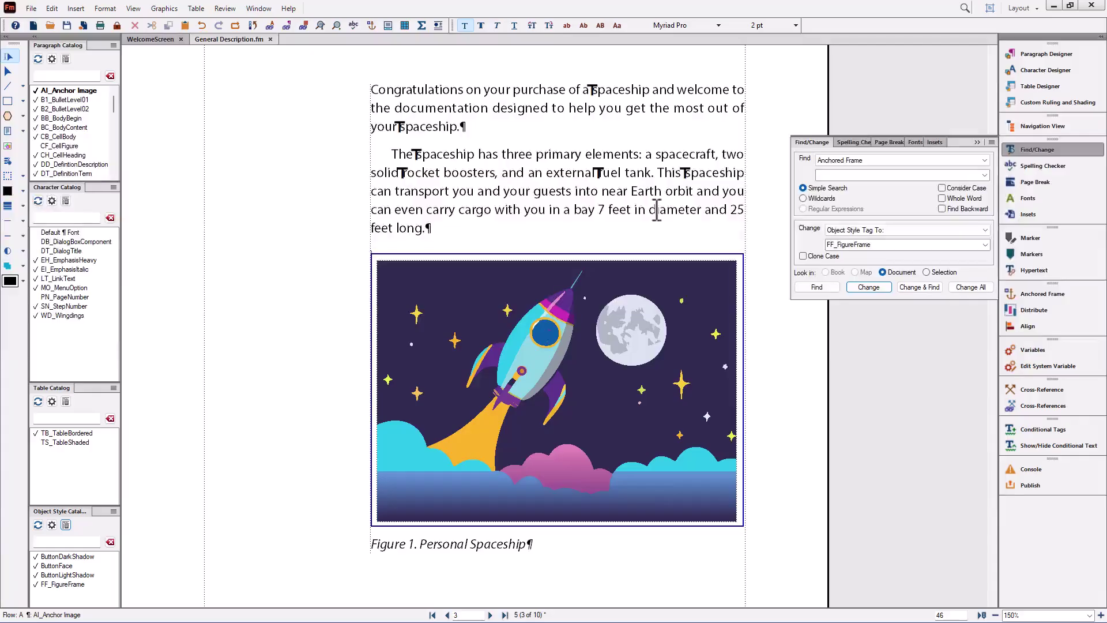
# Collapse Find/Change, float the Markers list beside the Overview text, and collapse the Hypertext settings left in the dock.
pyautogui.click(975, 142)
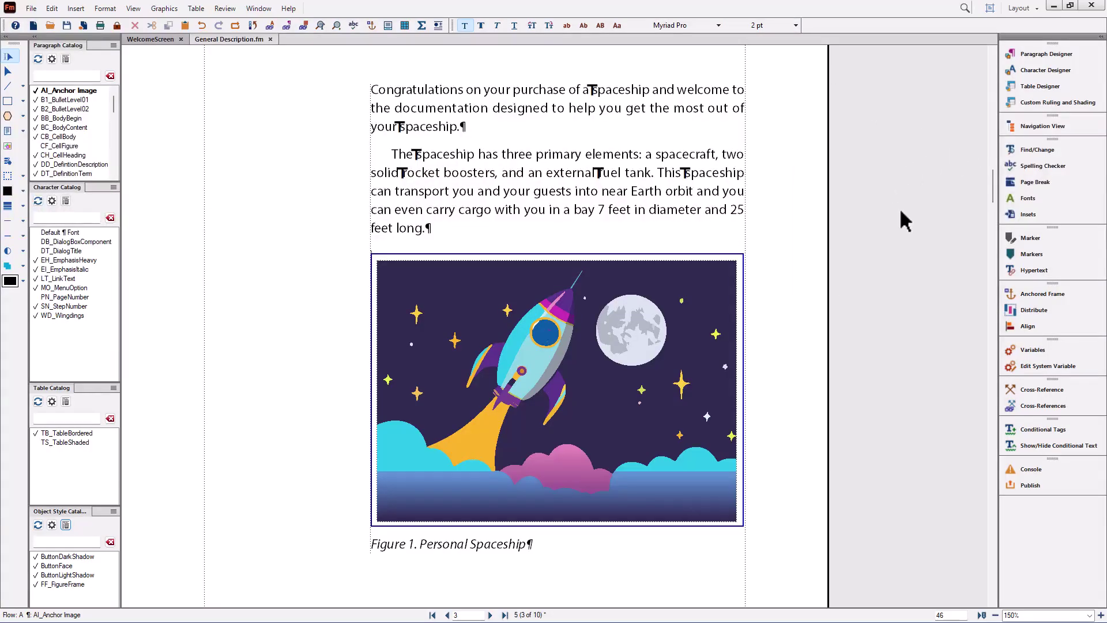
pyautogui.click(1030, 264)
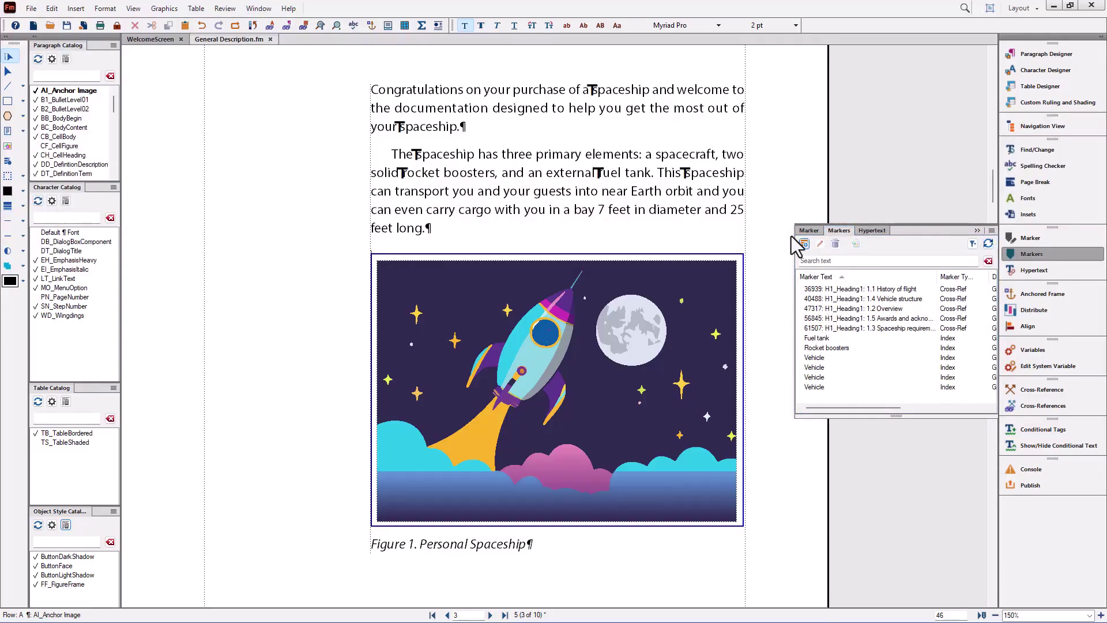
pyautogui.moveTo(592, 248)
pyautogui.mouseDown()
pyautogui.moveTo(121, 207)
pyautogui.moveTo(167, 202)
pyautogui.mouseUp()
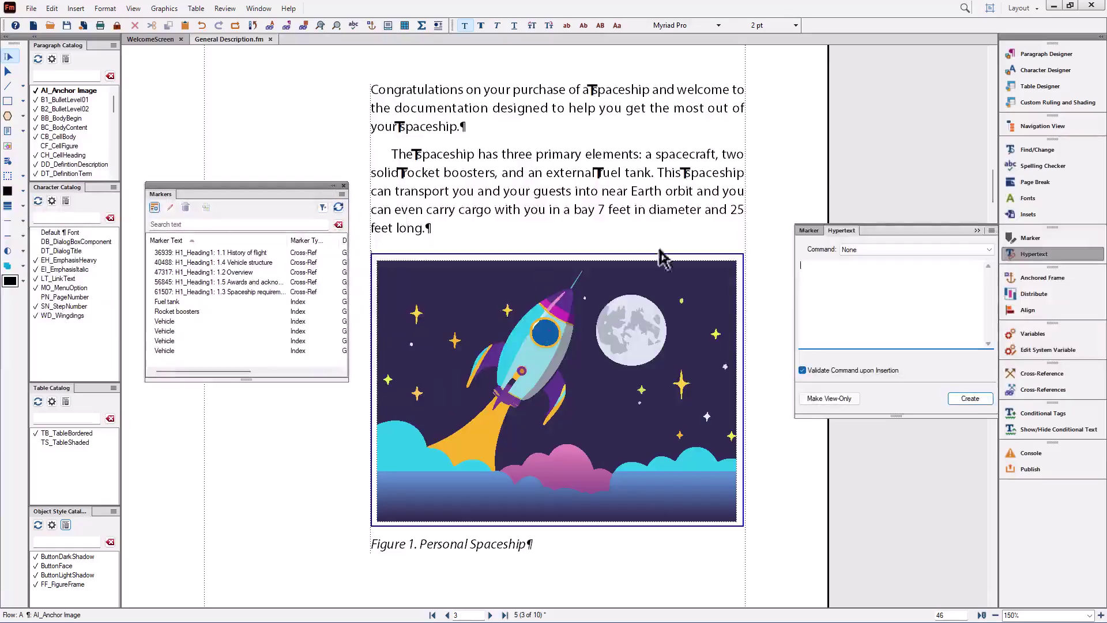
pyautogui.click(1041, 254)
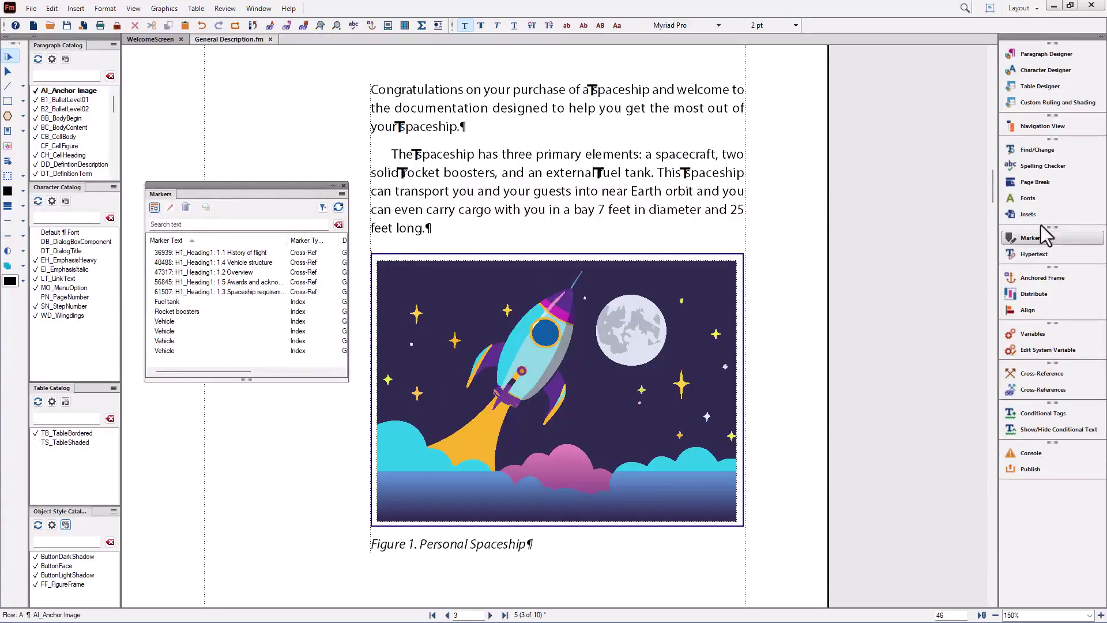
# Reopen Find/Change and clear the FF_FigureFrame replacement value.
pyautogui.click(1040, 152)
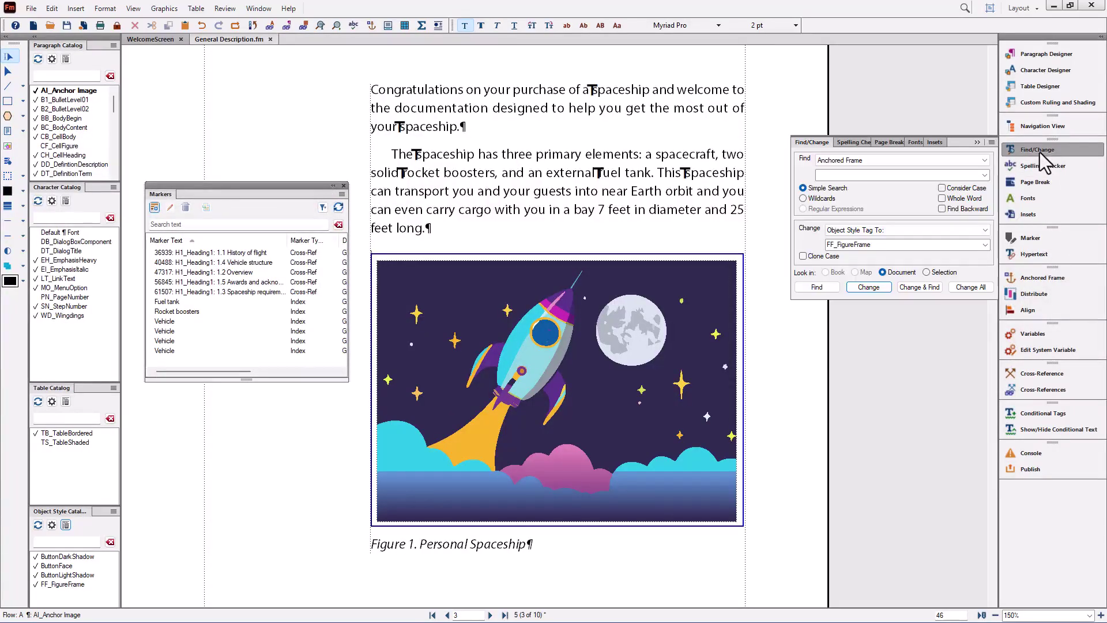
pyautogui.doubleClick(886, 243)
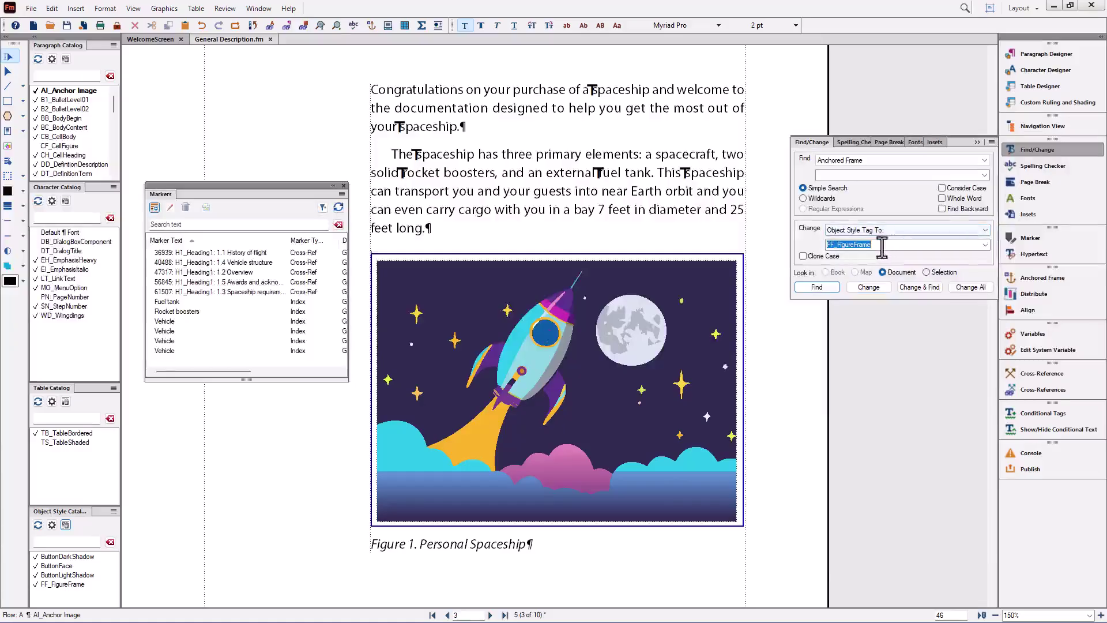
pyautogui.press('BackSpace')
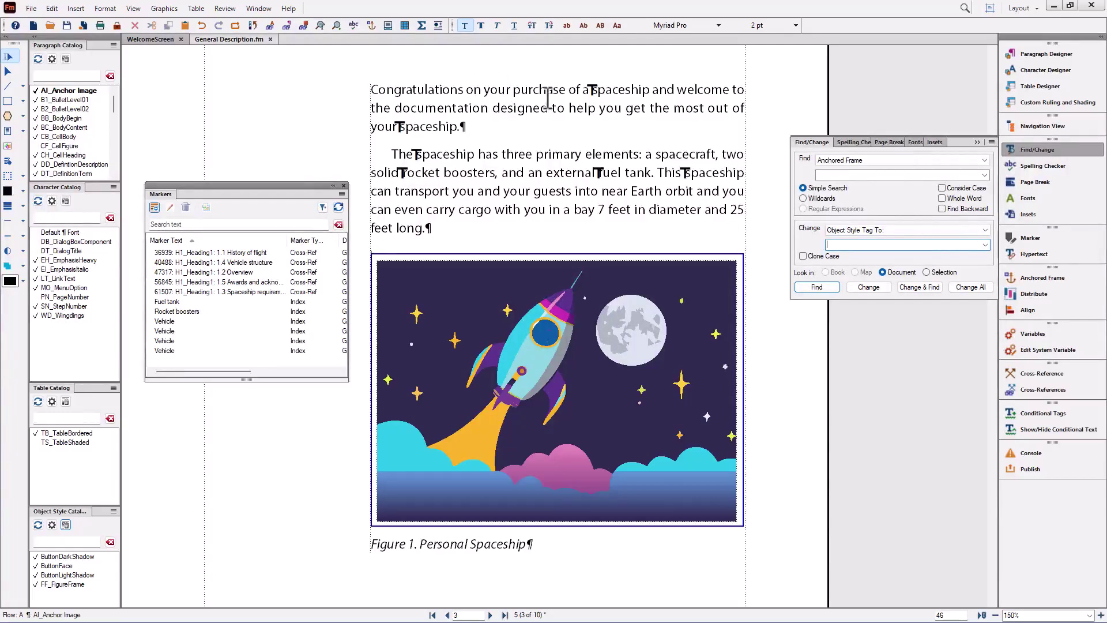
# Select both Overview body paragraphs and set the search to Marker - Of Text with the value Vehicle.
pyautogui.doubleClick(610, 90)
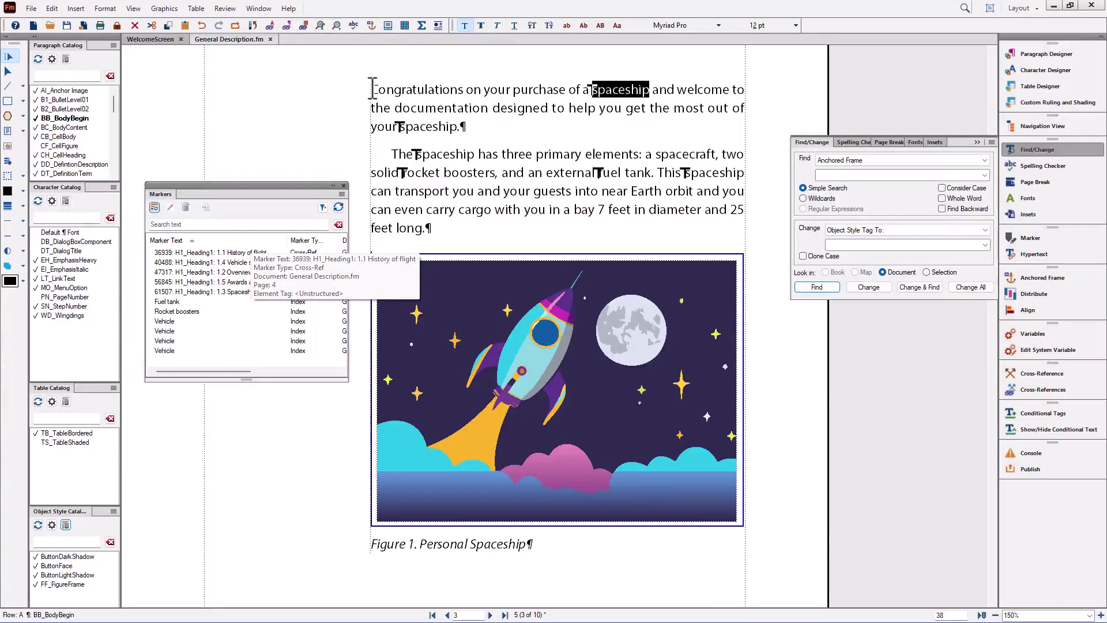
pyautogui.moveTo(376, 89); pyautogui.dragTo(466, 229)
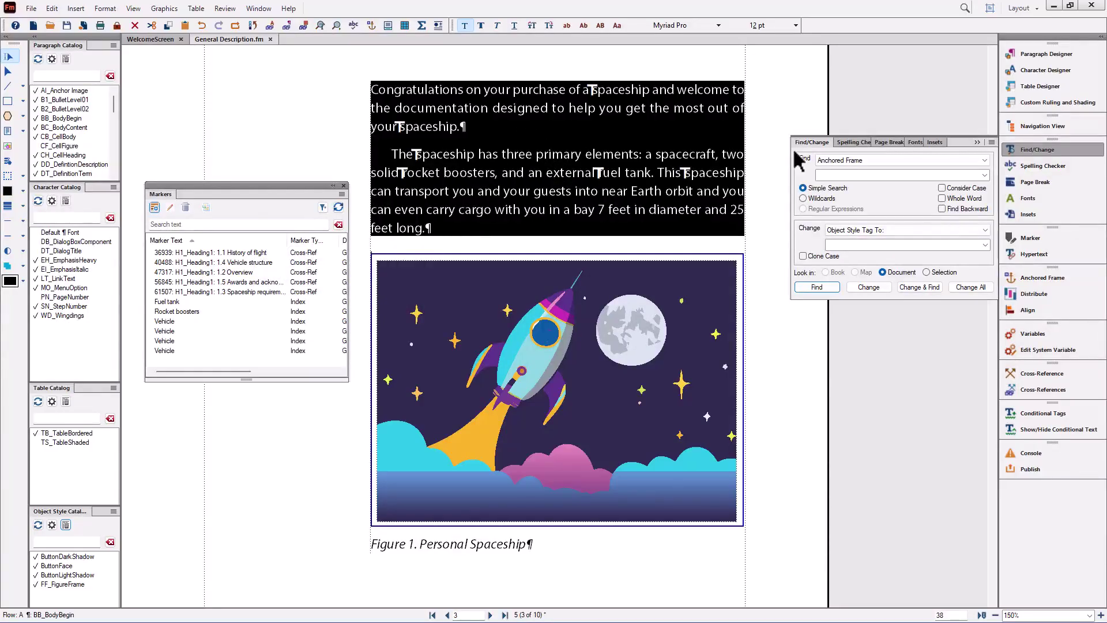
pyautogui.click(831, 170)
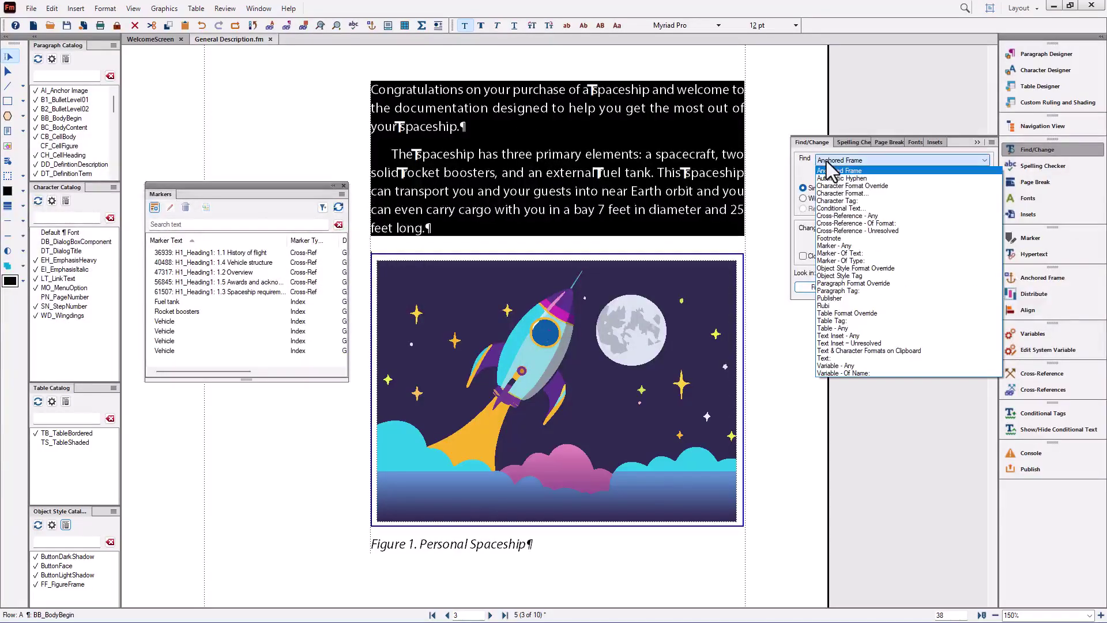
pyautogui.click(836, 253)
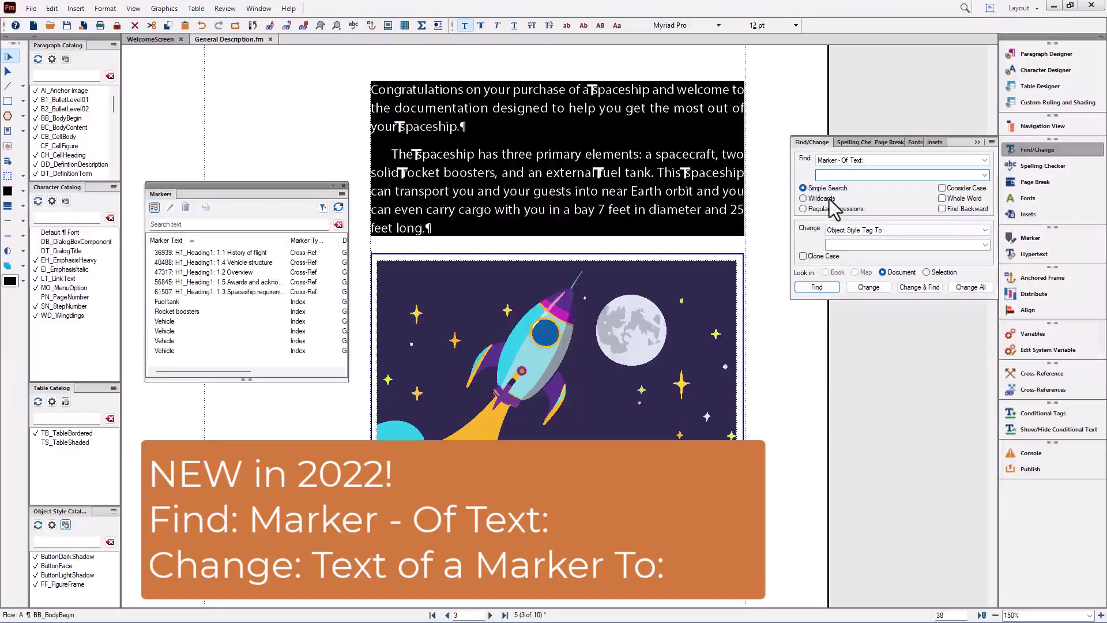
pyautogui.write('Vehicle')
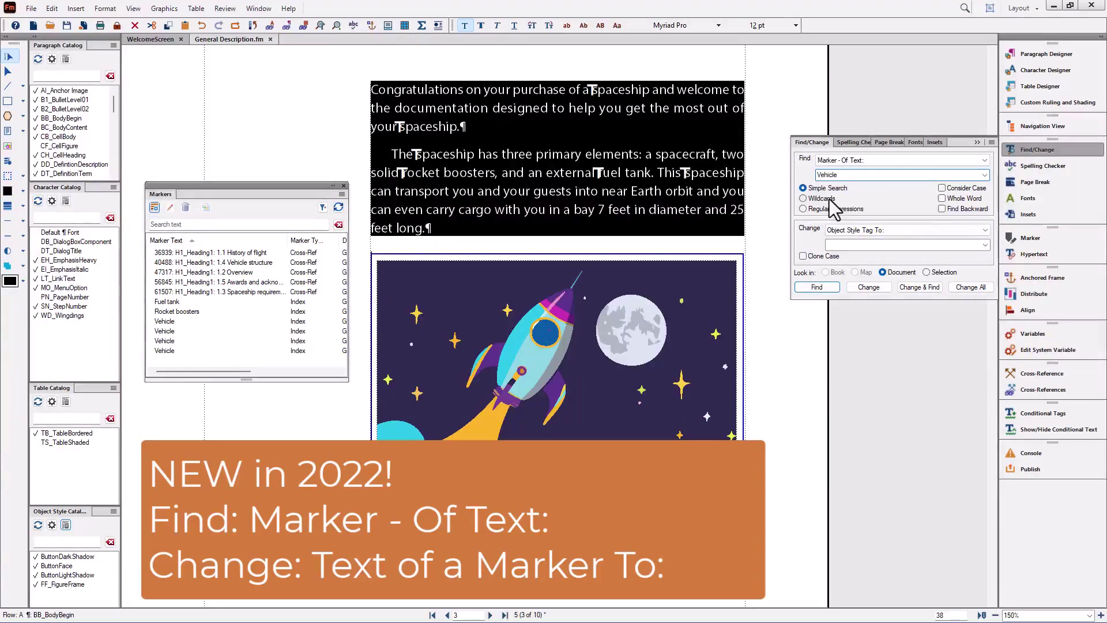
# Change the text of all matching markers within the selection to Spaceship, using Text of a Marker To.
pyautogui.click(833, 231)
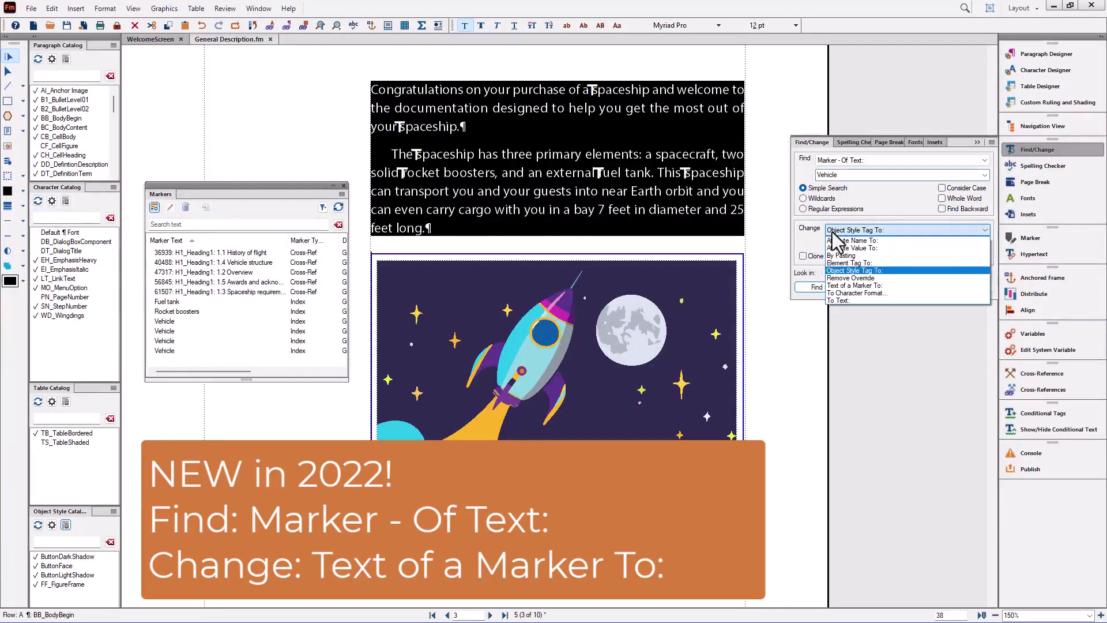
pyautogui.click(832, 287)
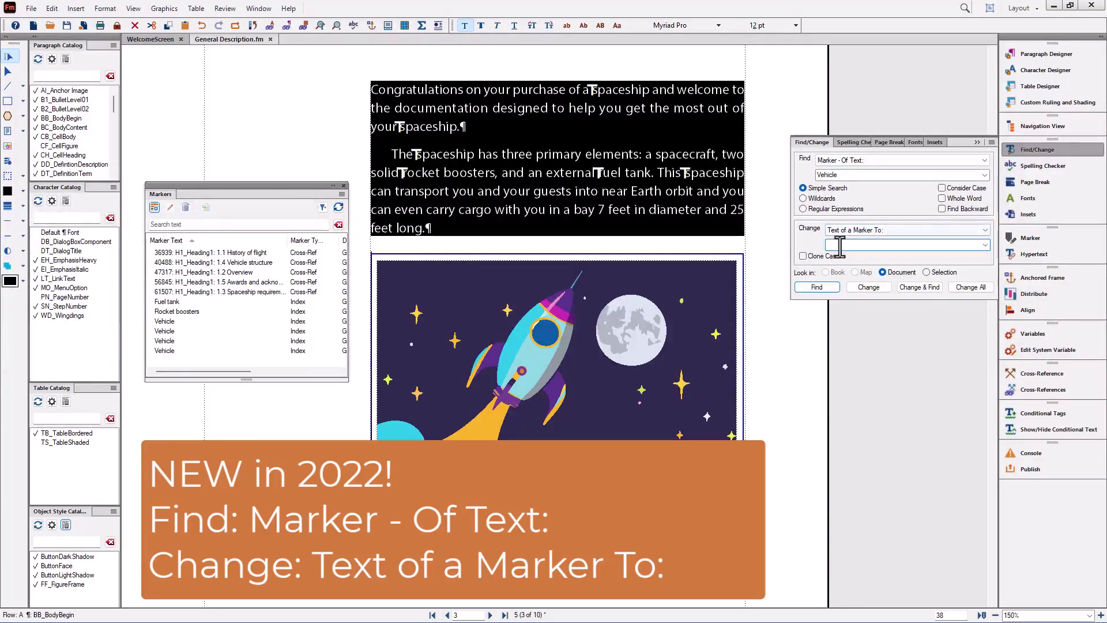
pyautogui.write('Sp')
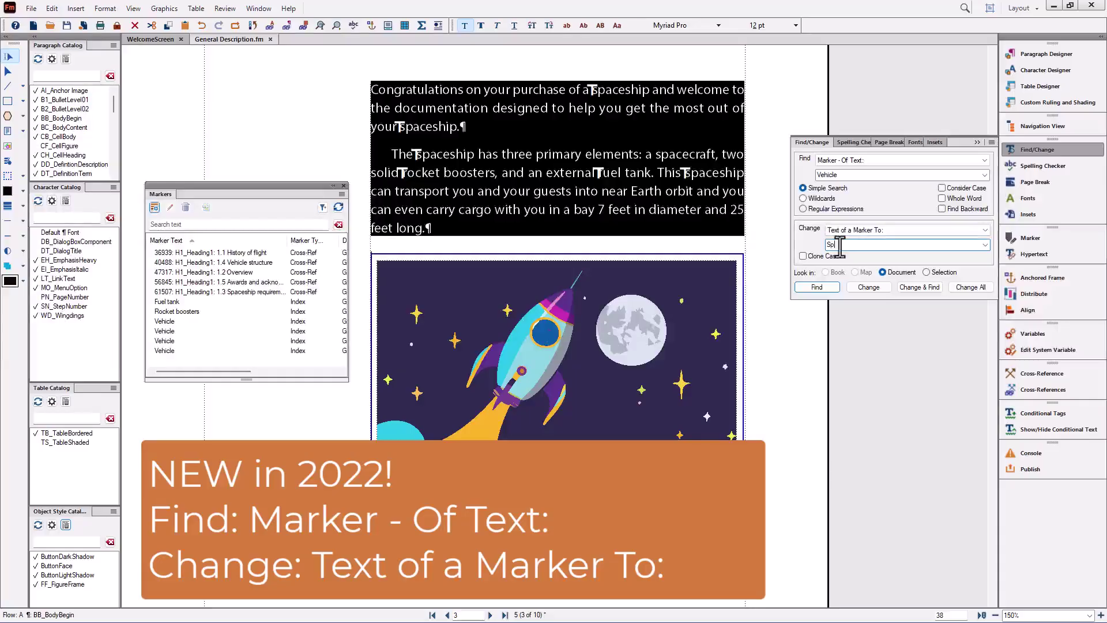
pyautogui.write('aceship')
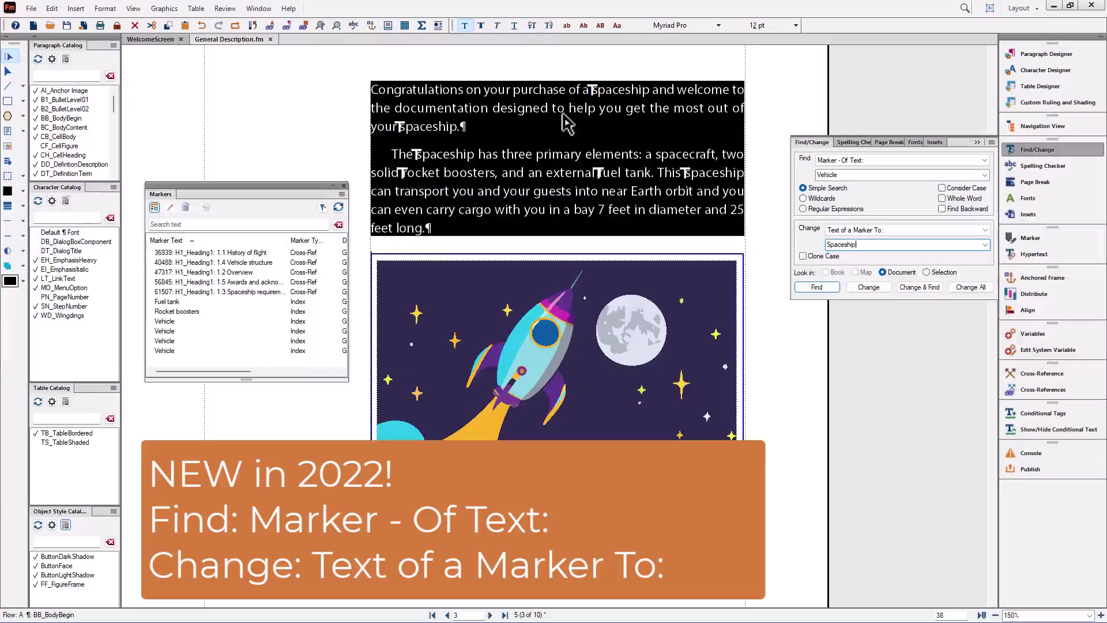
pyautogui.click(940, 272)
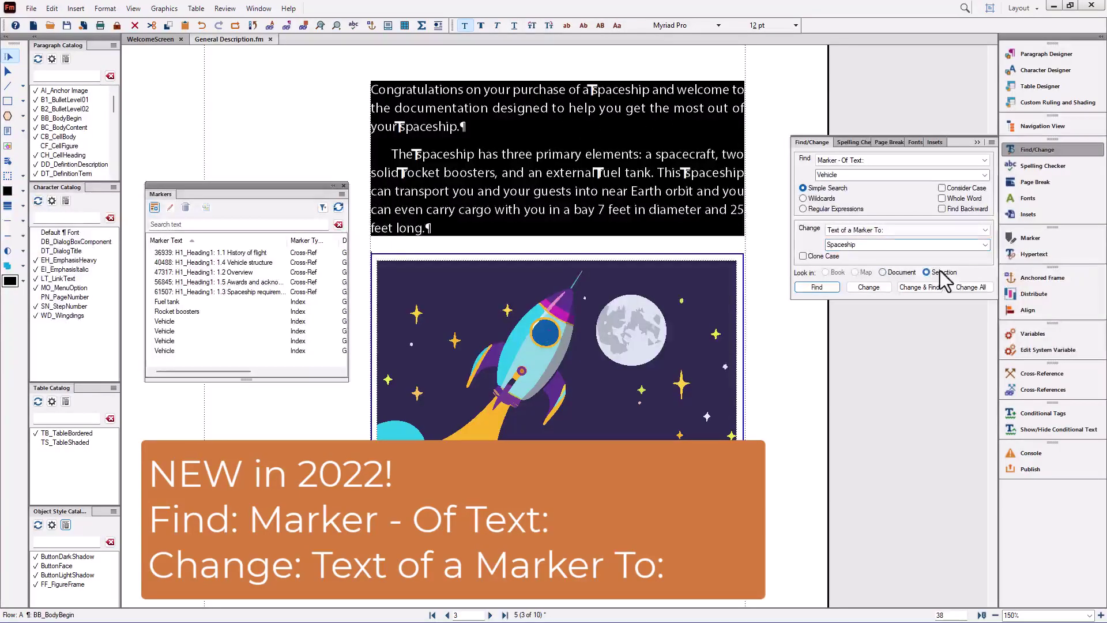
pyautogui.click(975, 287)
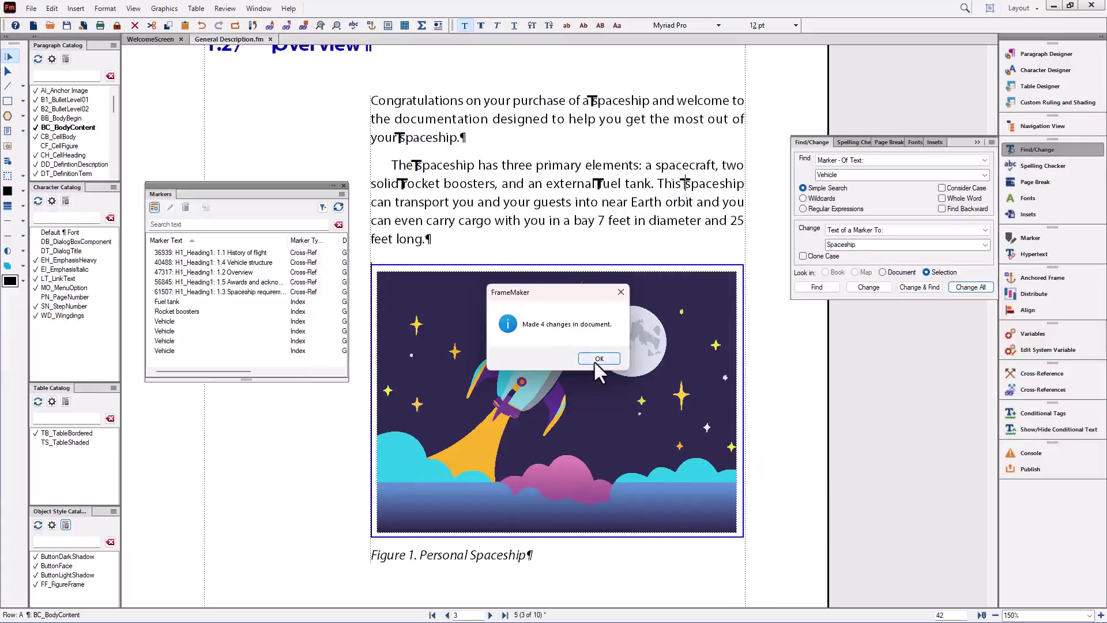
pyautogui.click(597, 359)
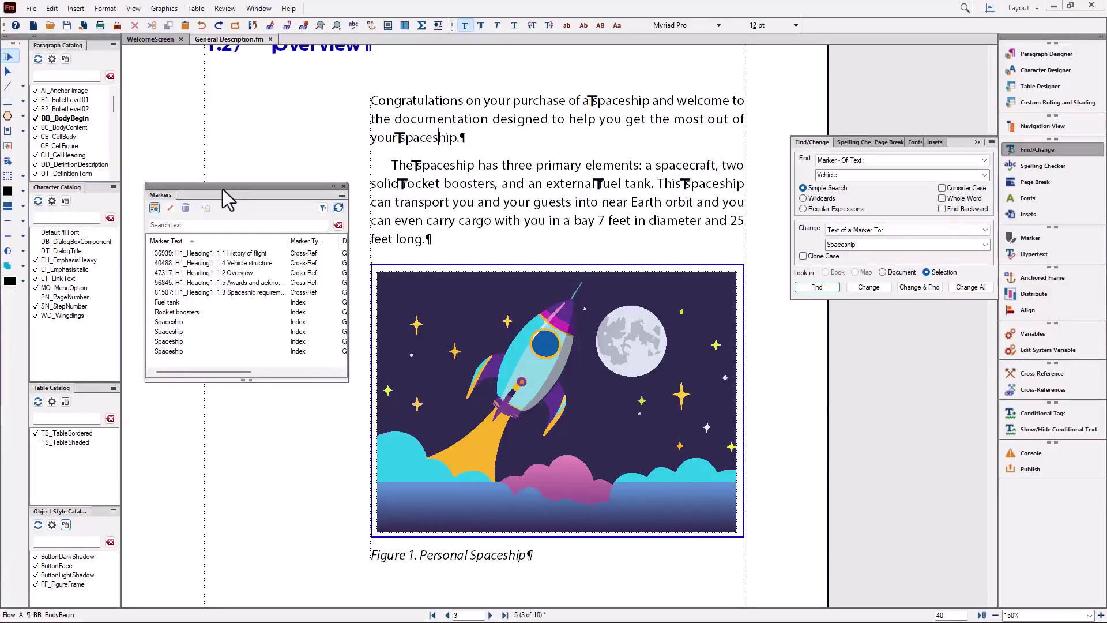
# Dock the Markers list beside the other collapsed panels and reset Find/Change to empty values with Document scope.
pyautogui.moveTo(223, 189)
pyautogui.mouseDown()
pyautogui.moveTo(374, 216)
pyautogui.moveTo(1086, 255)
pyautogui.mouseUp()
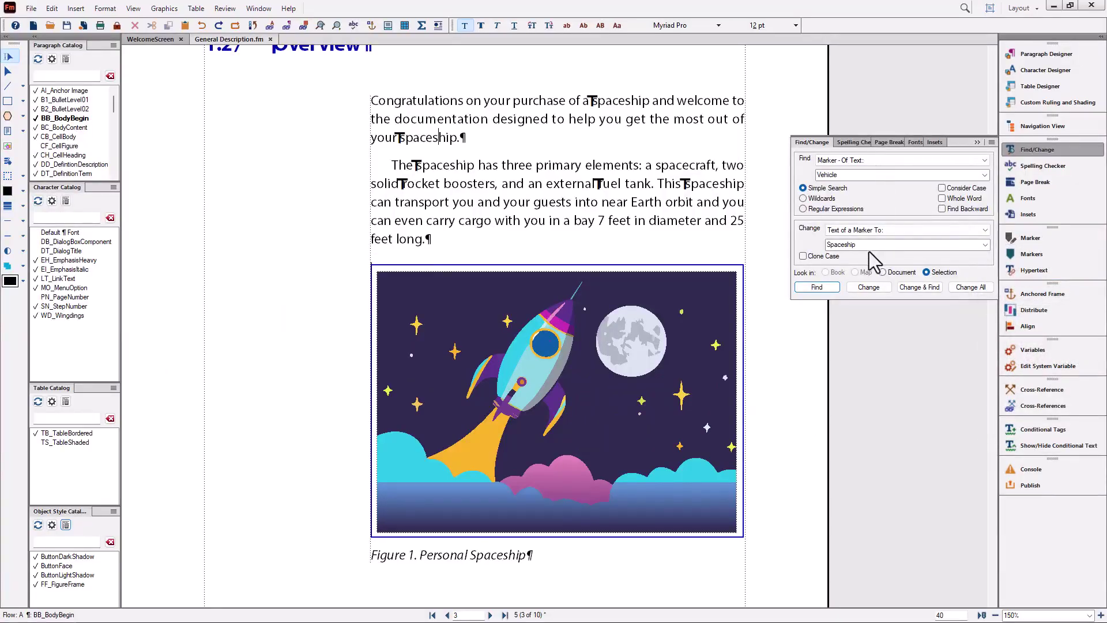
pyautogui.moveTo(871, 244); pyautogui.dragTo(774, 245)
pyautogui.press('BackSpace')
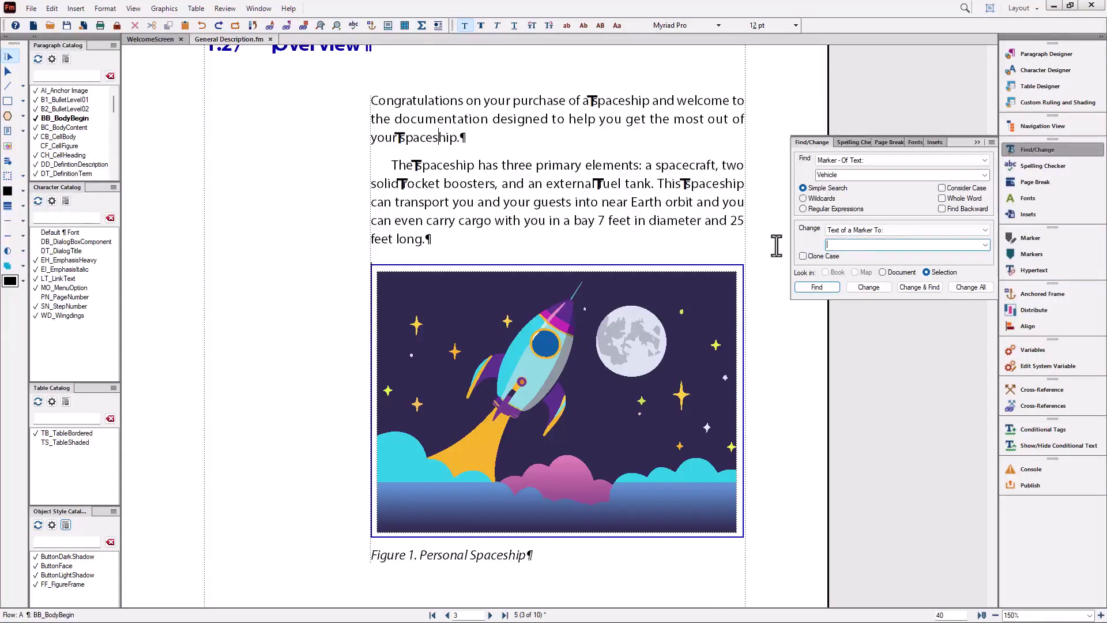
pyautogui.doubleClick(842, 175)
pyautogui.press('BackSpace')
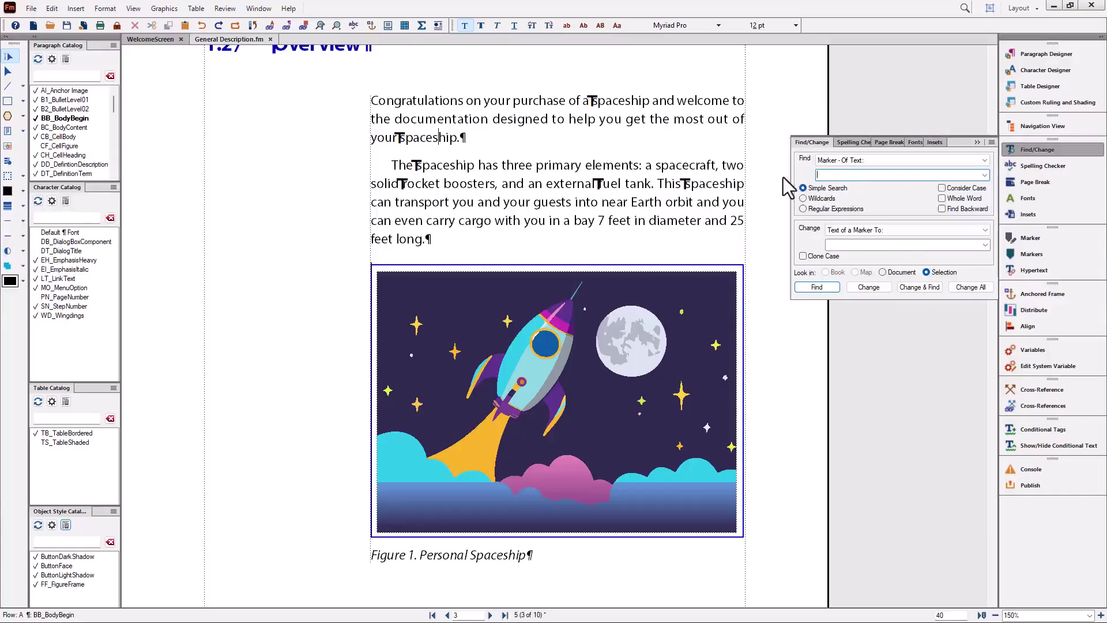
pyautogui.click(891, 272)
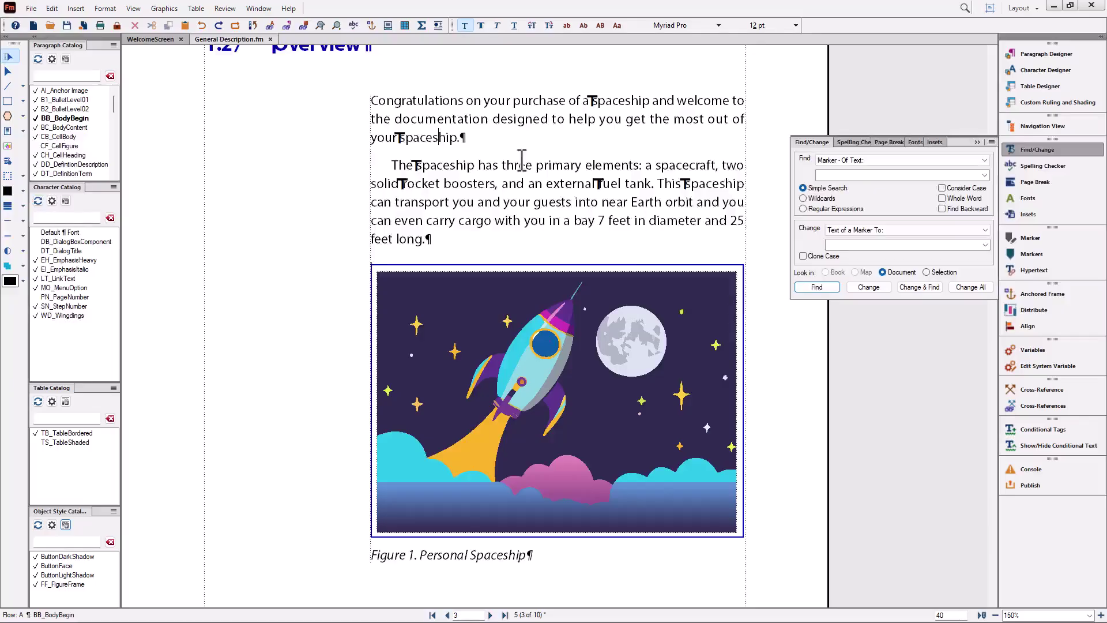
# Underline the words Congratulations, purchase, welcome and designed in the first Overview paragraph as manual formatting.
pyautogui.scroll(2, 521, 161)
pyautogui.scroll(-1, 522, 161)
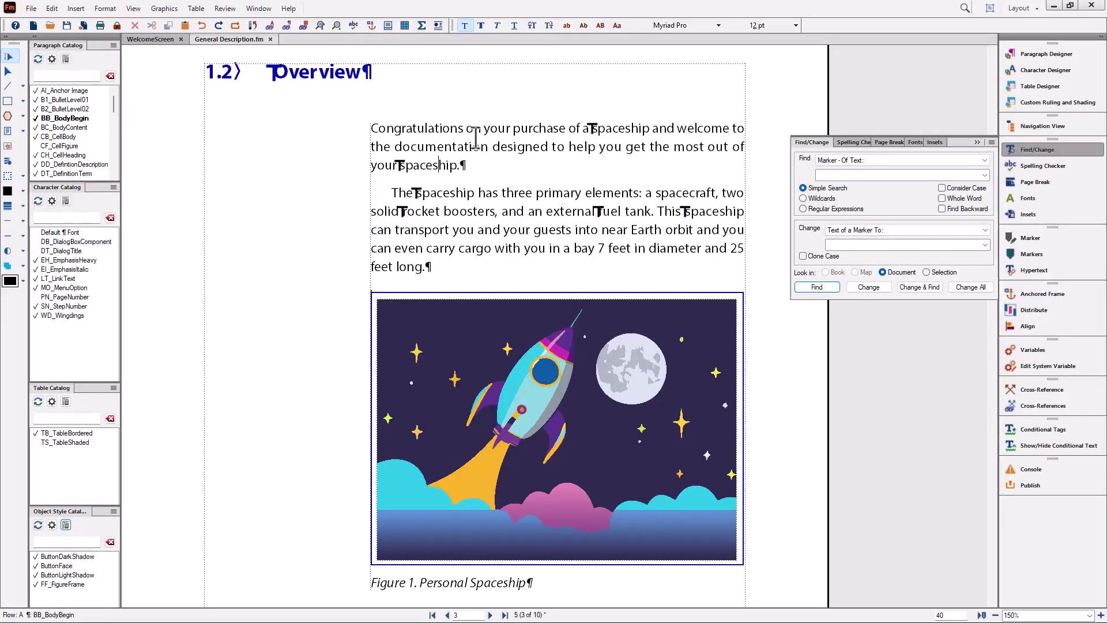
pyautogui.doubleClick(414, 130)
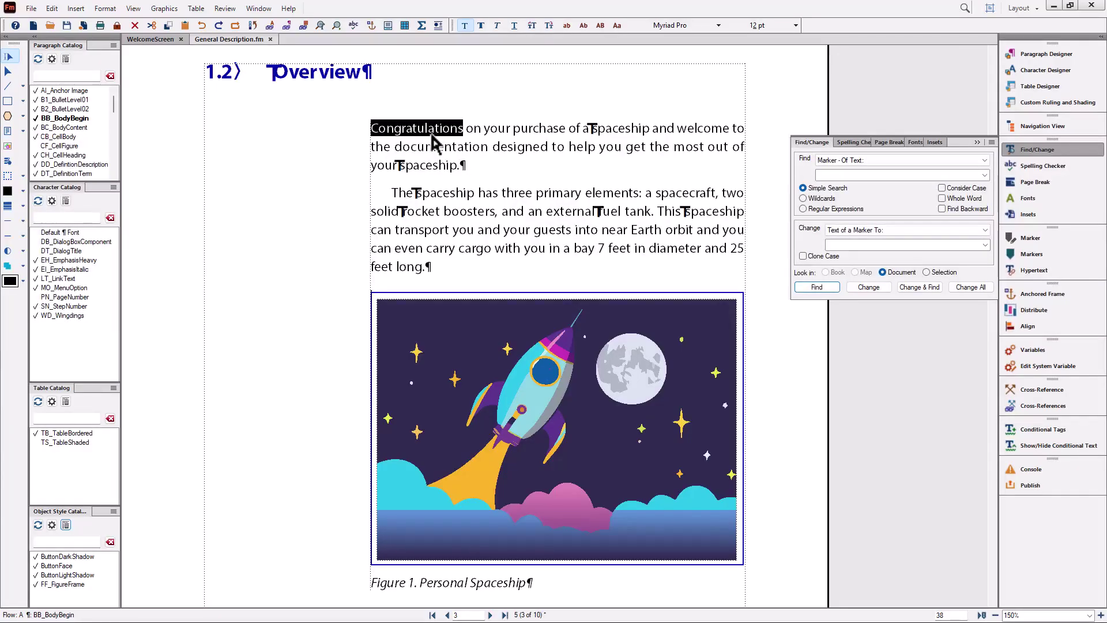
pyautogui.click(513, 26)
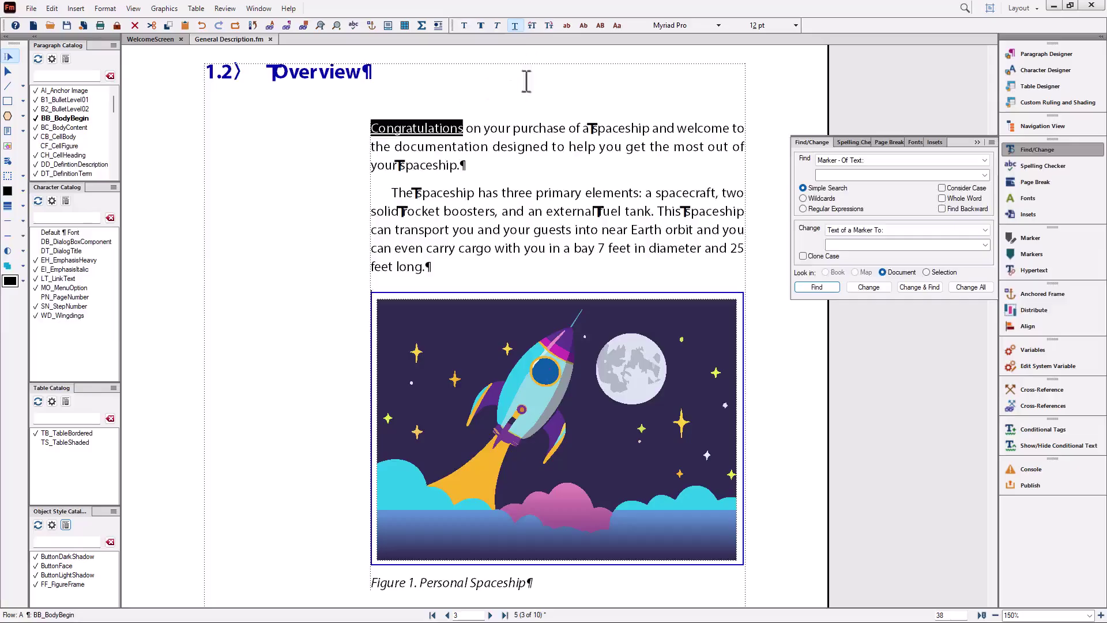
pyautogui.doubleClick(534, 130)
pyautogui.click(512, 27)
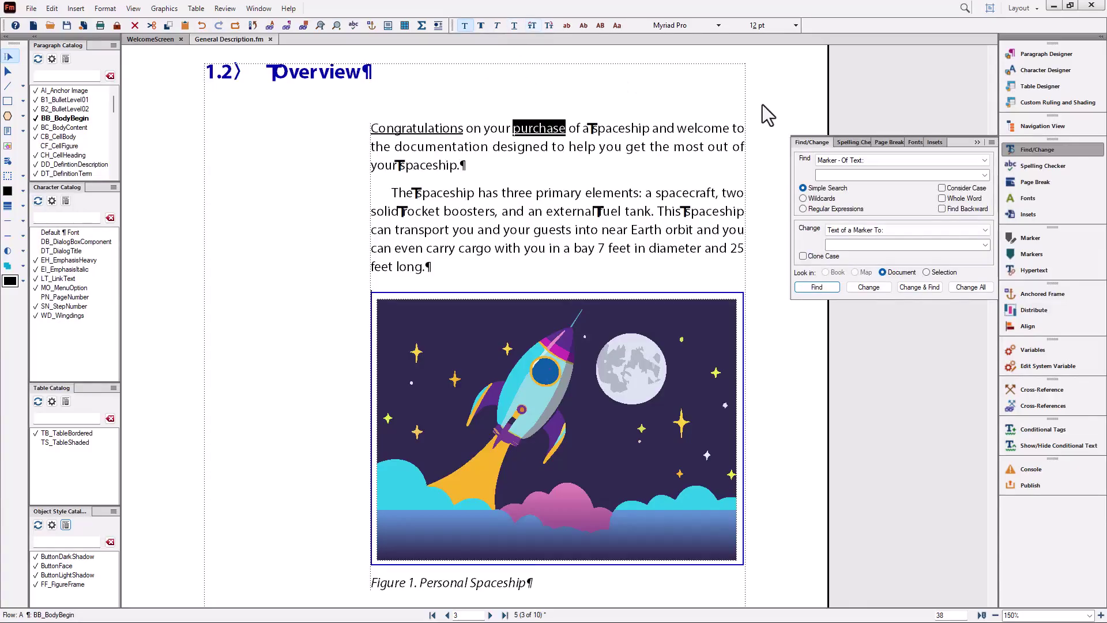
pyautogui.doubleClick(705, 129)
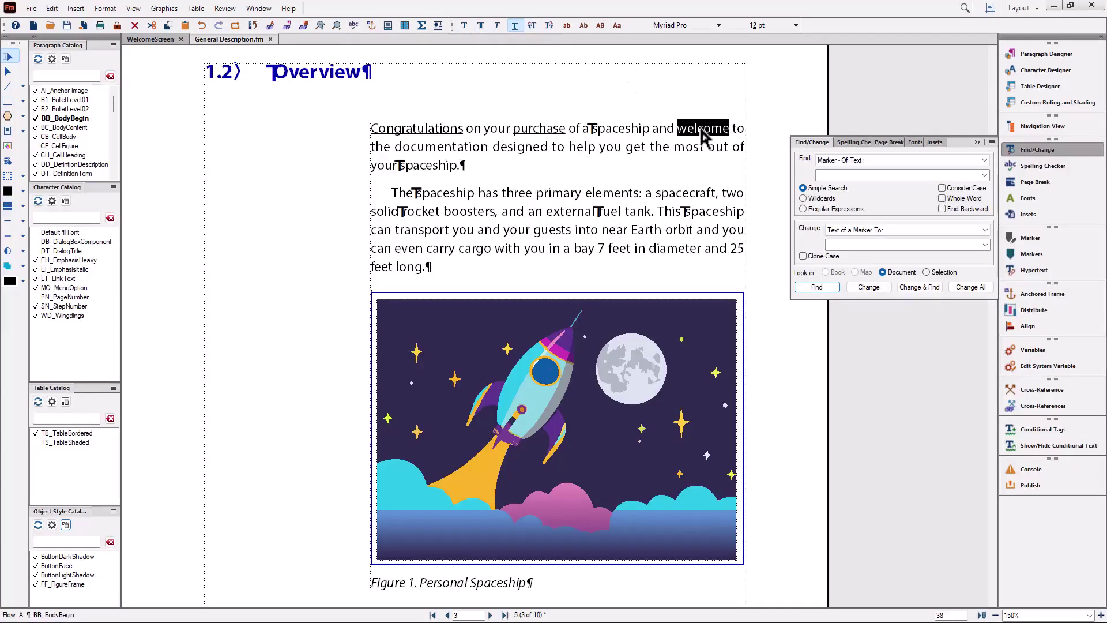
pyautogui.click(514, 26)
pyautogui.doubleClick(516, 153)
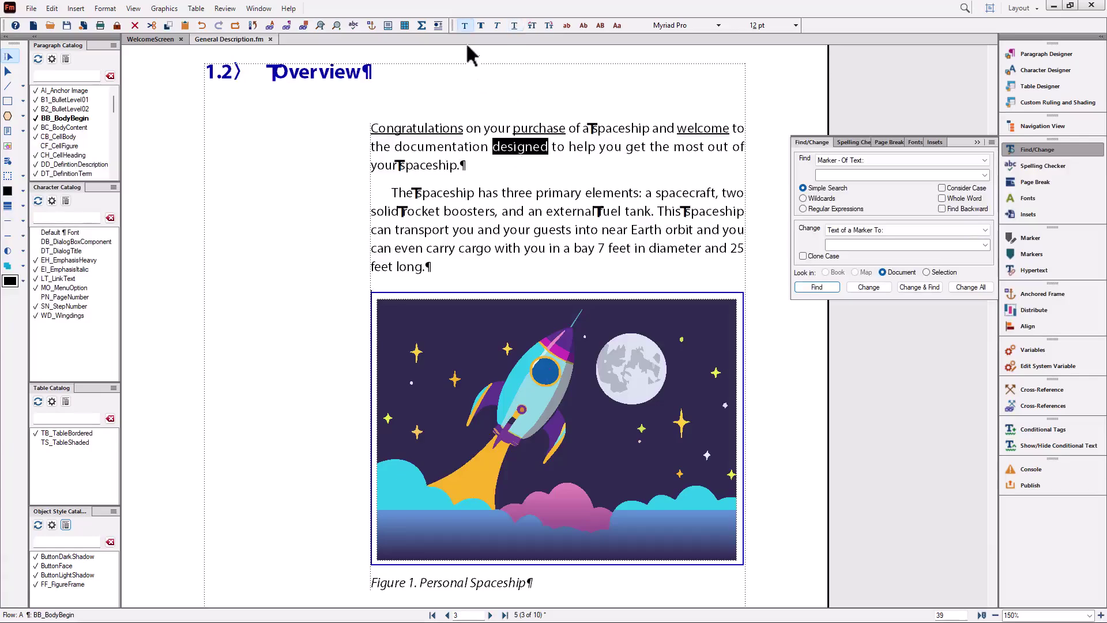
pyautogui.click(515, 25)
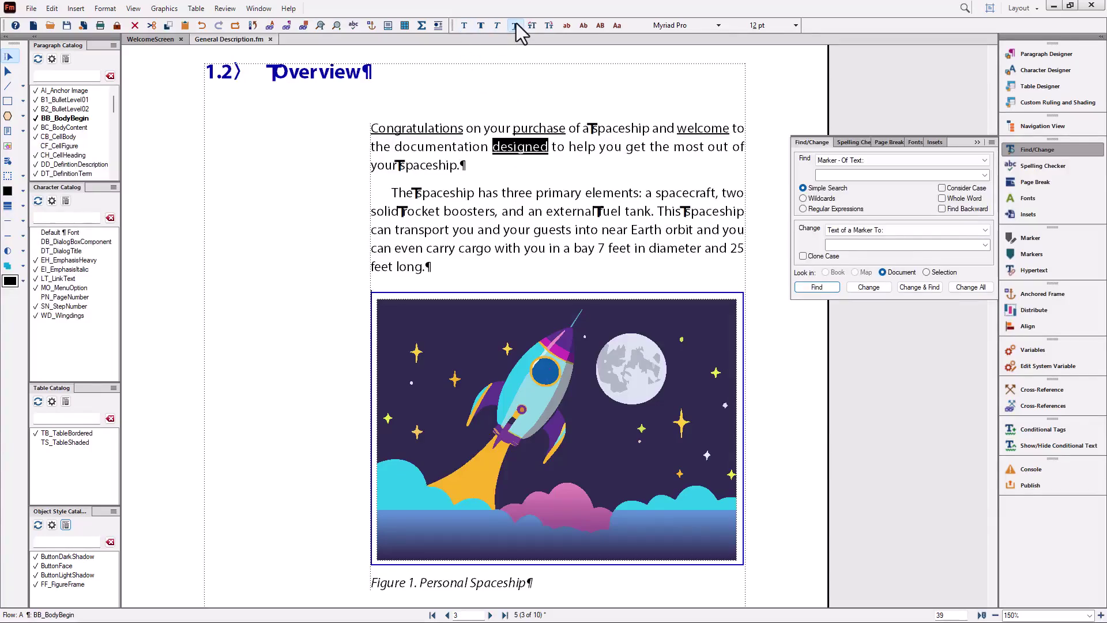
pyautogui.click(402, 83)
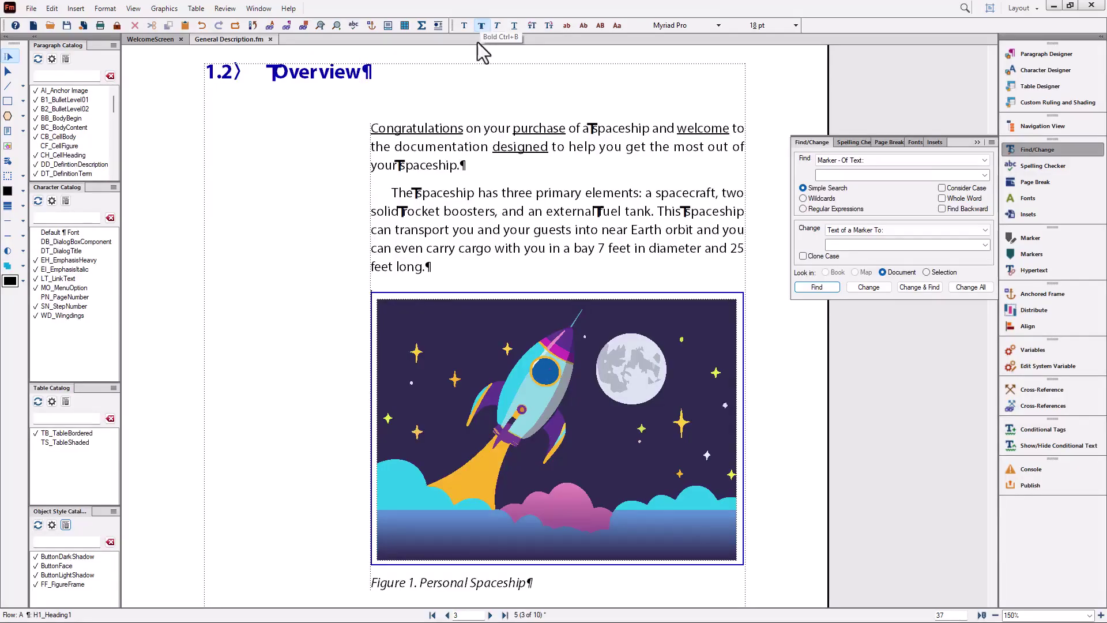
# Apply the EI_EmphasisItalic character format to the word documentation in the first Overview paragraph.
pyautogui.doubleClick(437, 147)
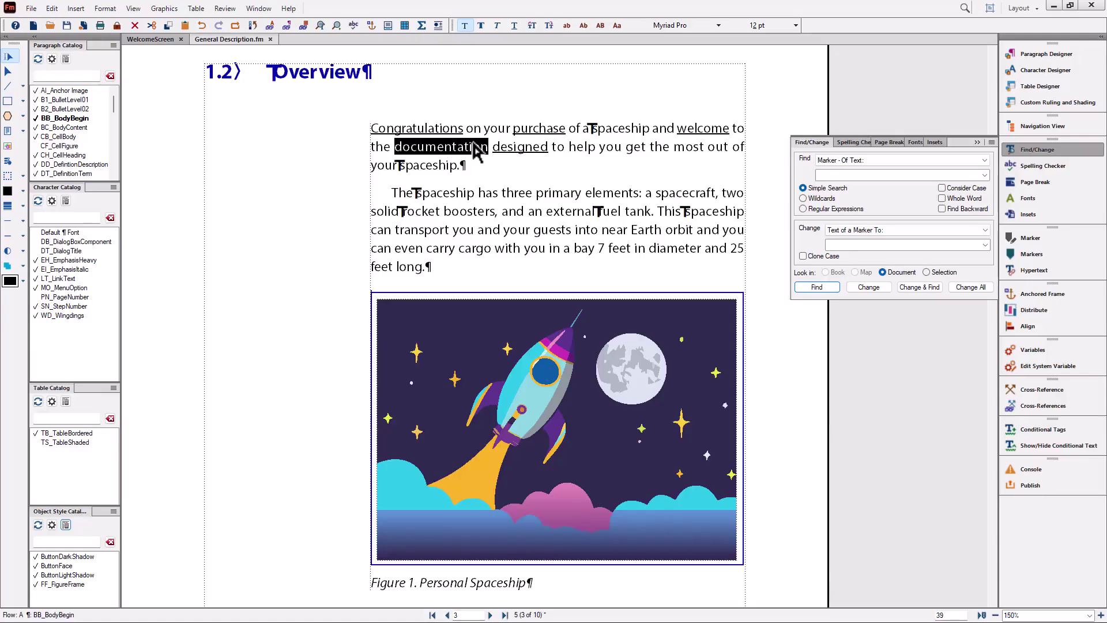
pyautogui.click(62, 269)
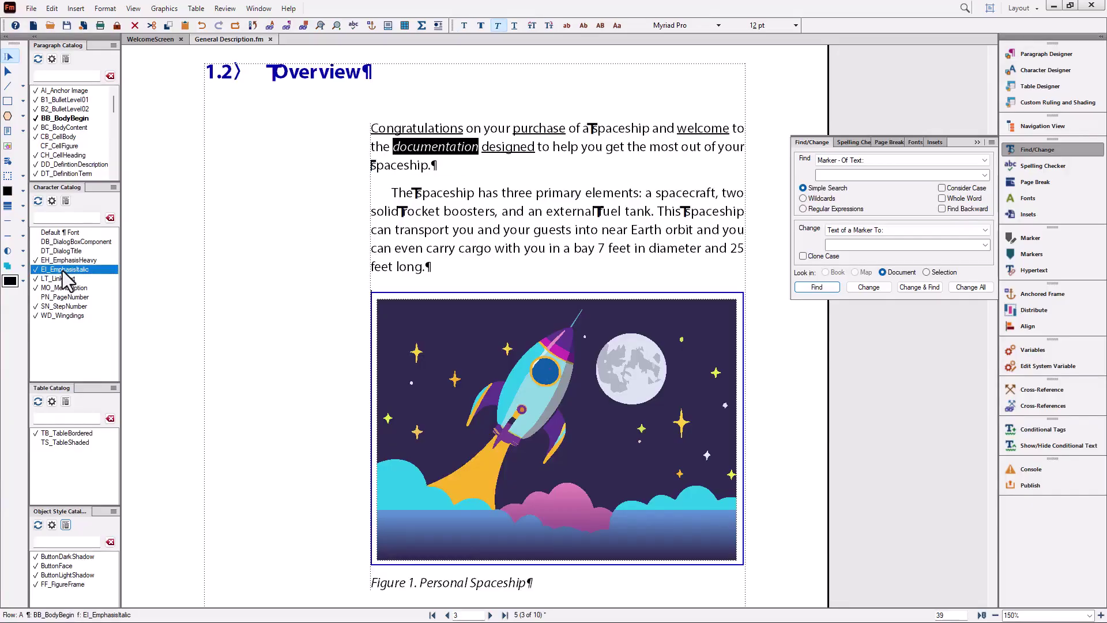
pyautogui.click(410, 151)
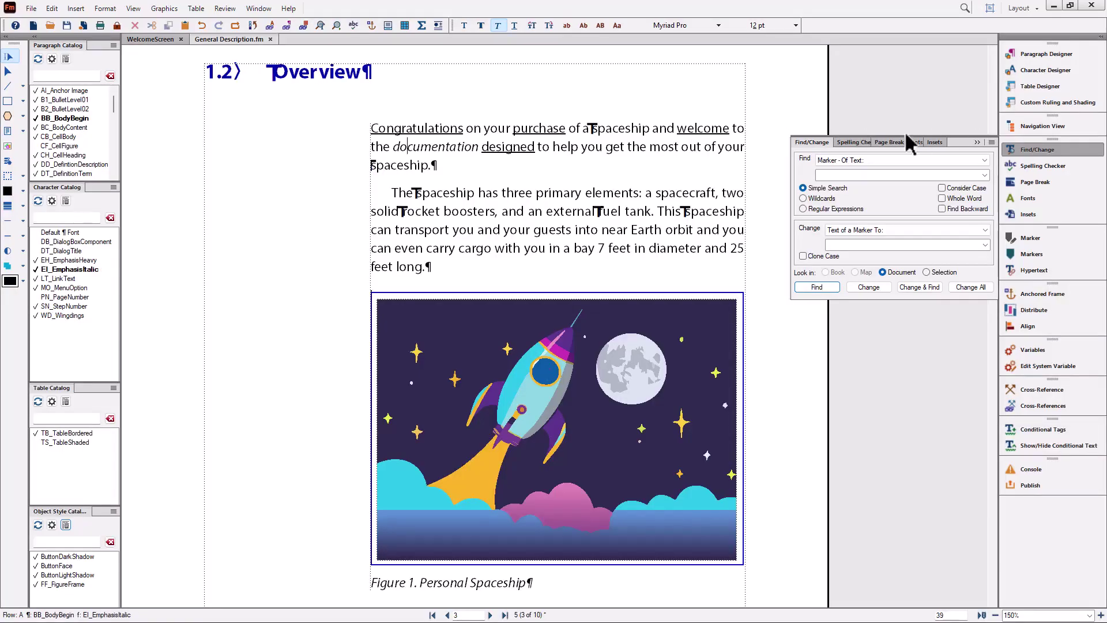
# Set the search to Character Format with Underline enabled and all other properties left As Is.
pyautogui.click(836, 160)
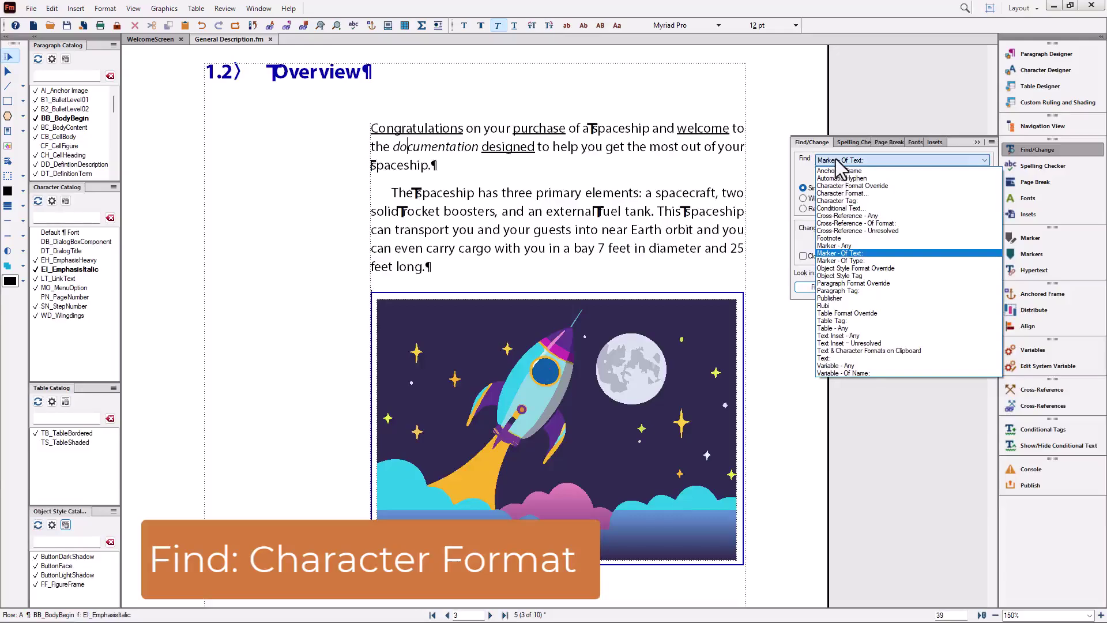
pyautogui.click(840, 193)
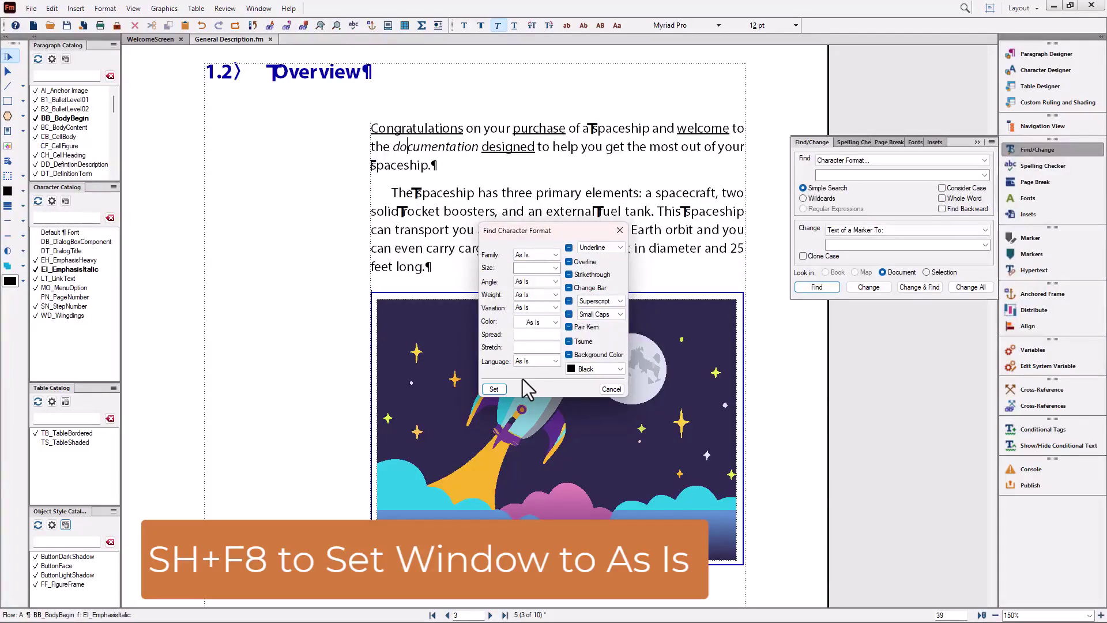
pyautogui.click(569, 247)
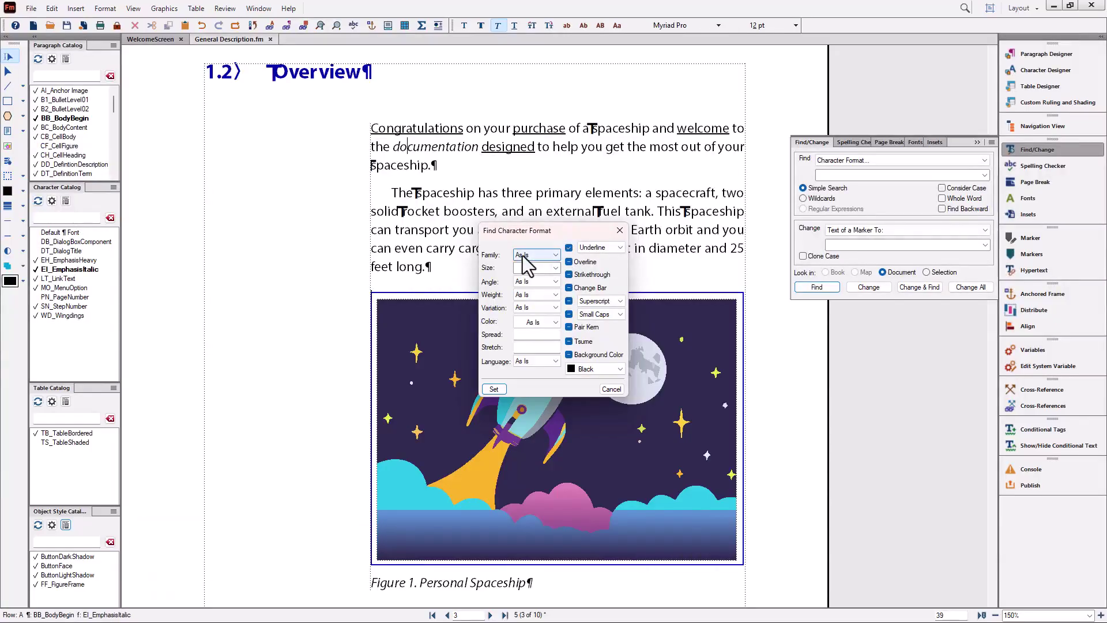
pyautogui.click(532, 283)
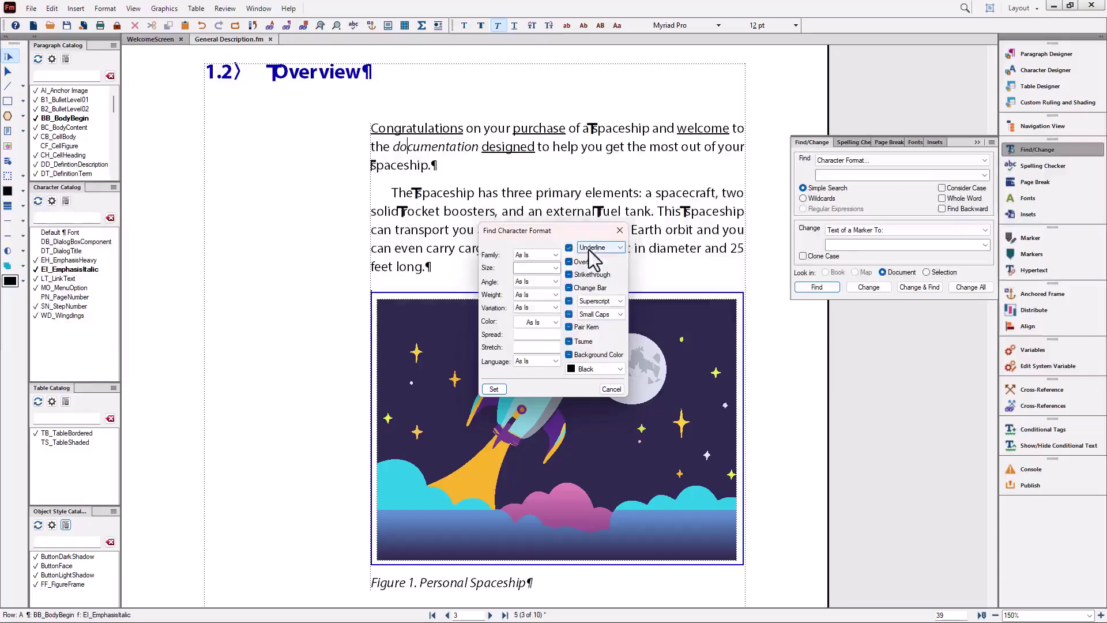
pyautogui.click(489, 387)
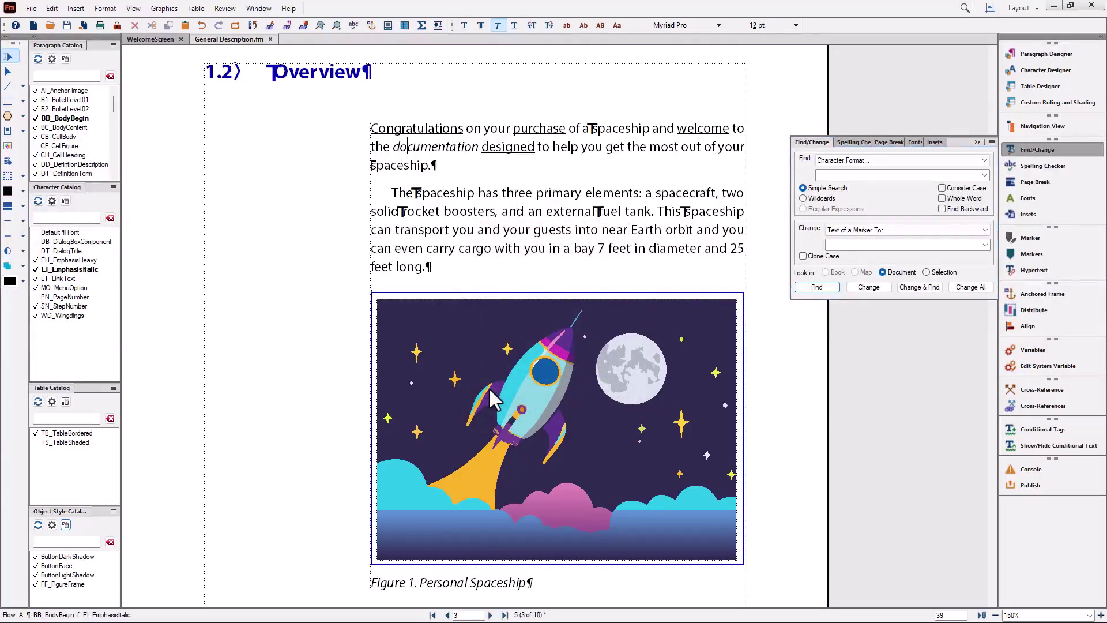
# Starting from the Overview heading, find each underlined word in the first body paragraph one after another.
pyautogui.click(353, 75)
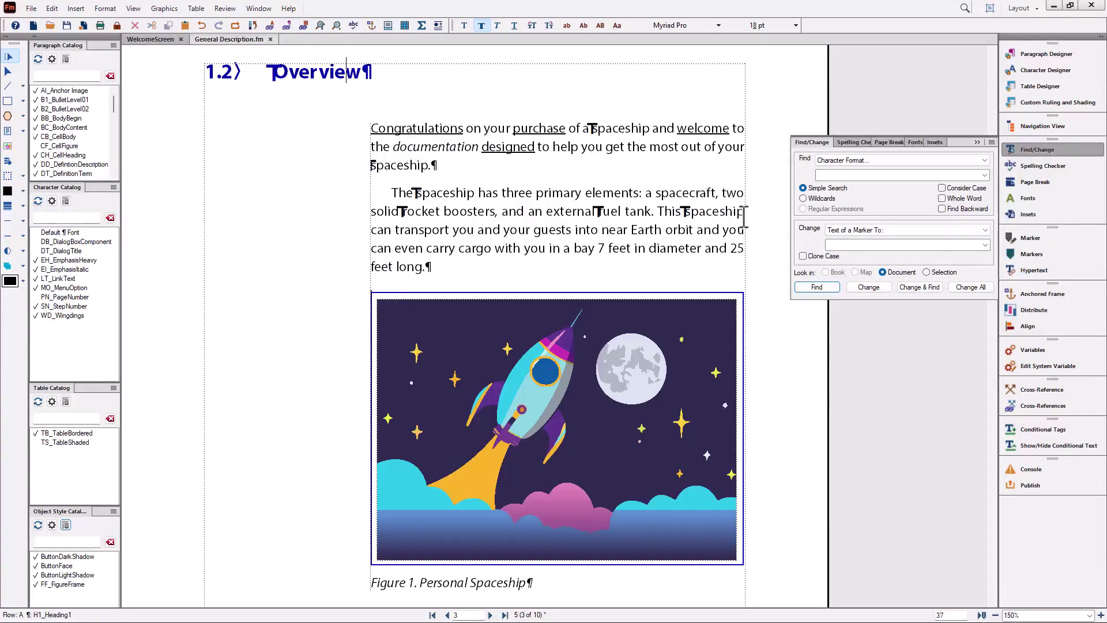
pyautogui.click(808, 287)
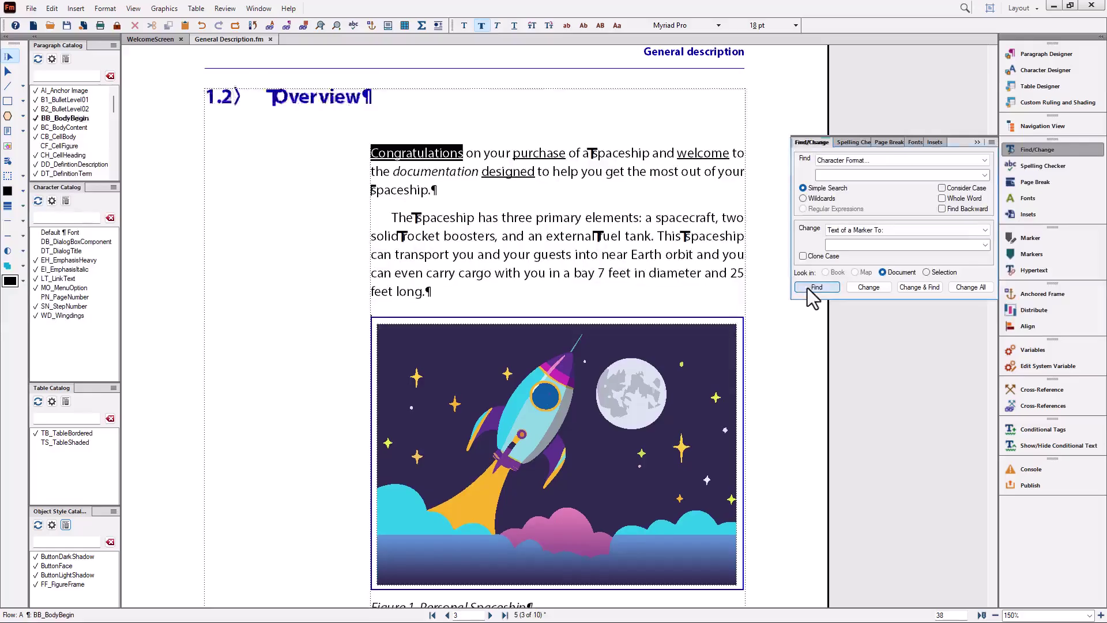
pyautogui.click(807, 287)
pyautogui.click(808, 288)
pyautogui.click(808, 287)
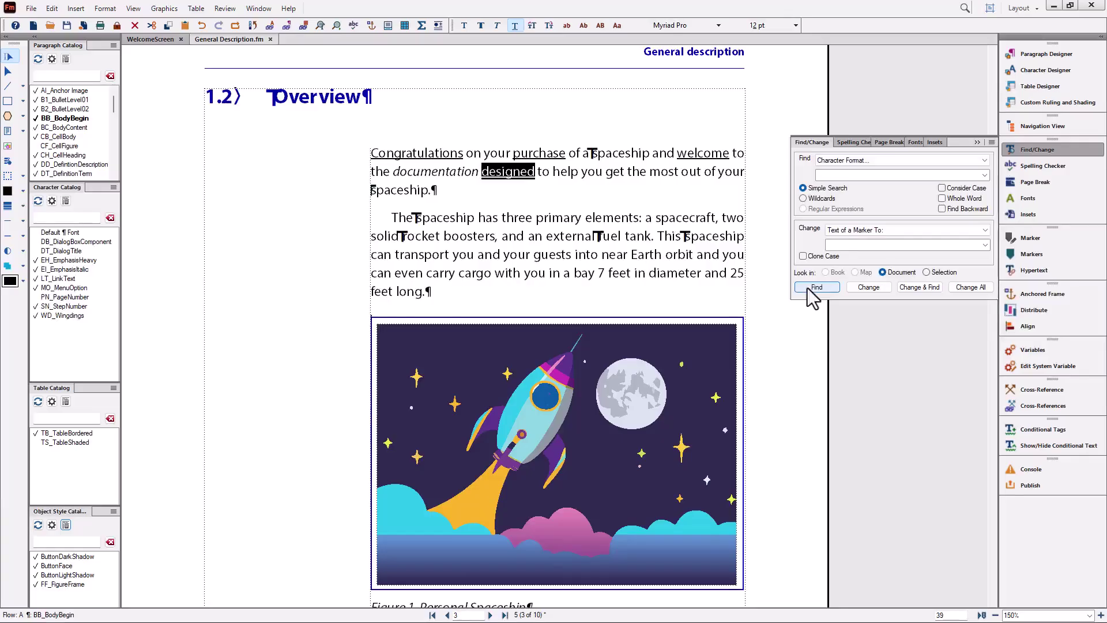
# Copy the character format of the italic word documentation in the first Overview paragraph.
pyautogui.click(836, 231)
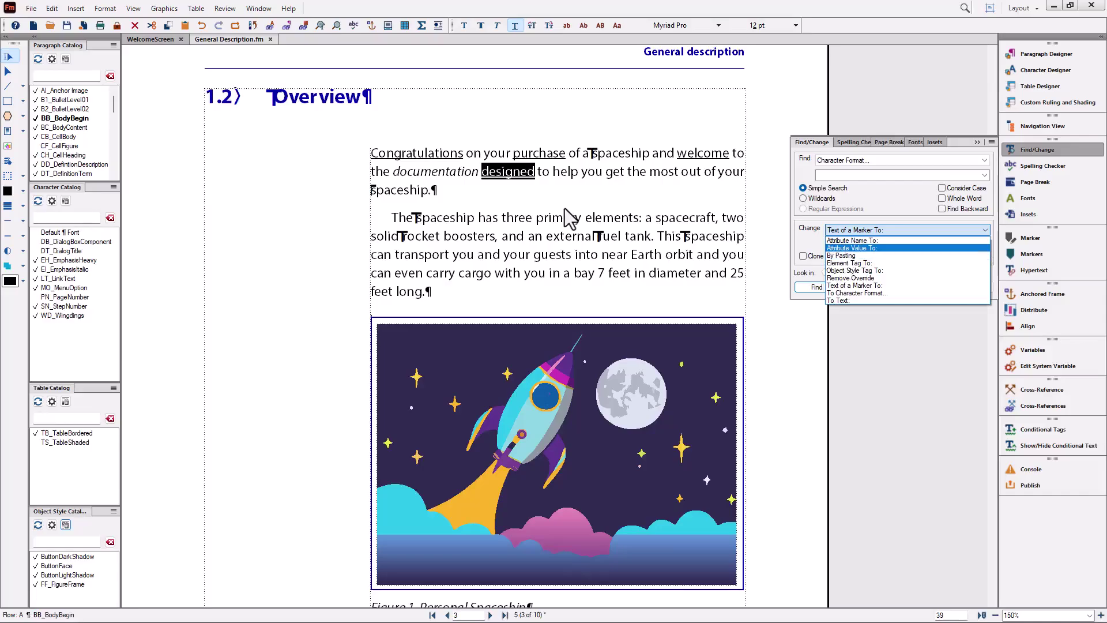
pyautogui.click(434, 186)
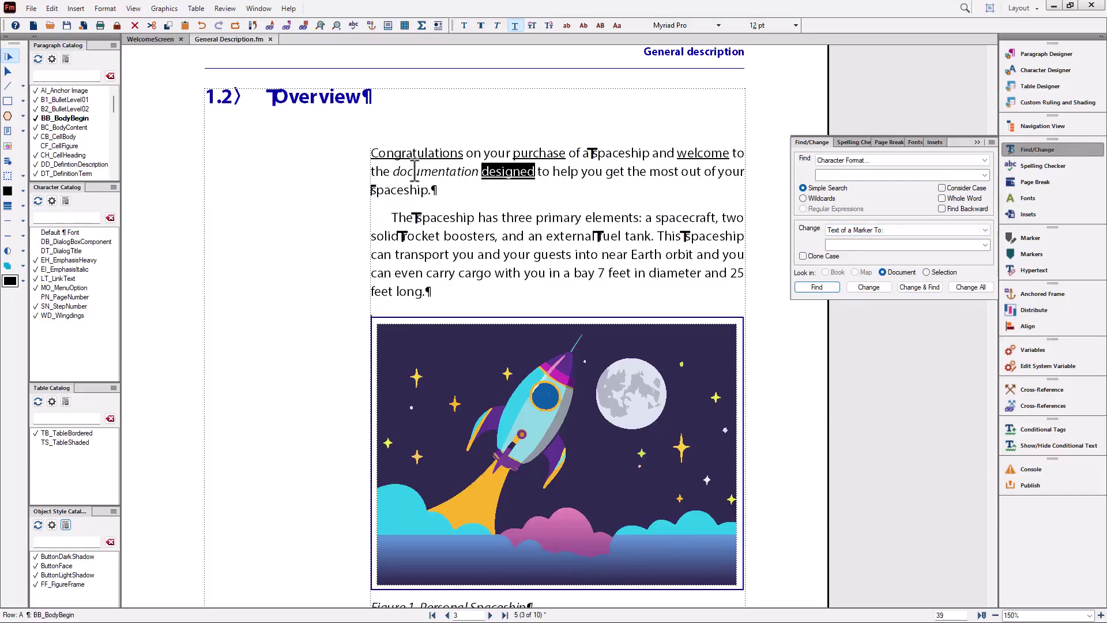
pyautogui.click(420, 171)
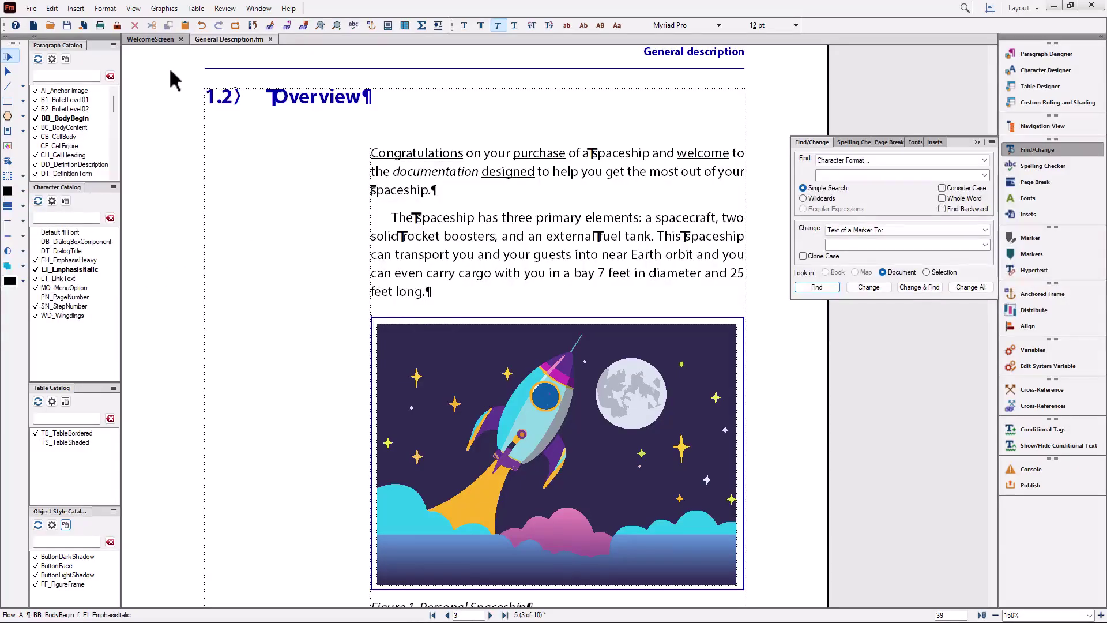
pyautogui.click(52, 8)
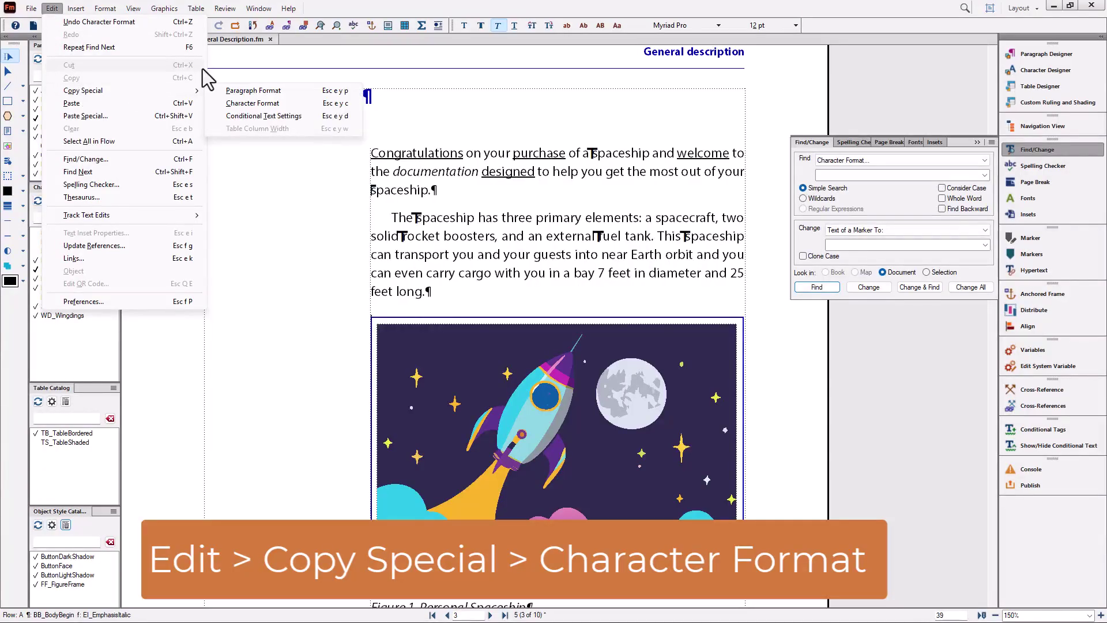
pyautogui.moveTo(175, 92)
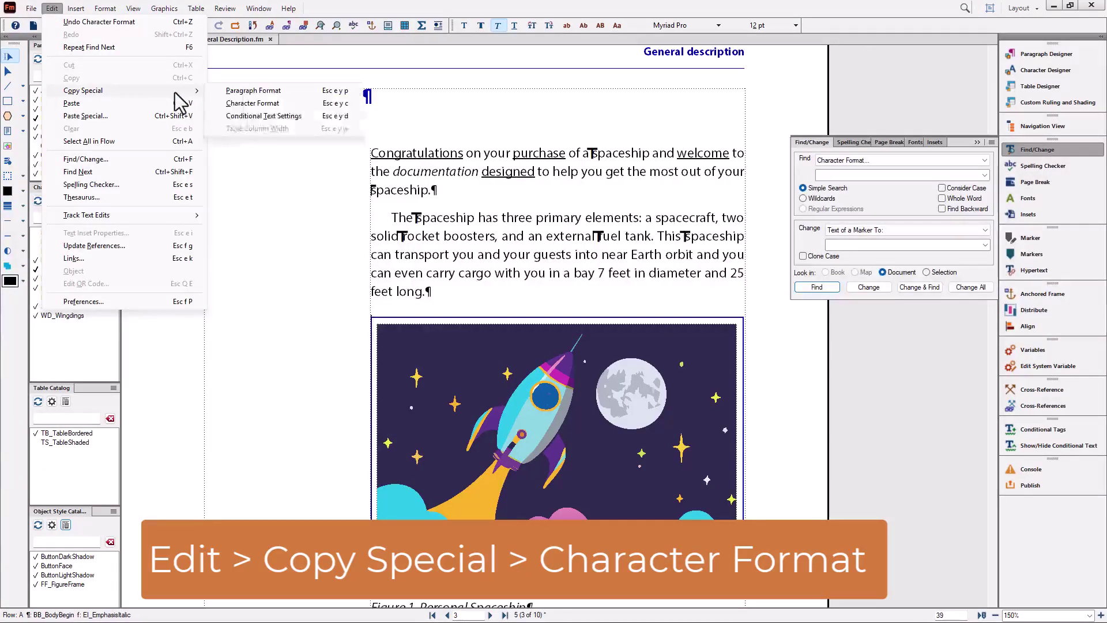
pyautogui.click(248, 104)
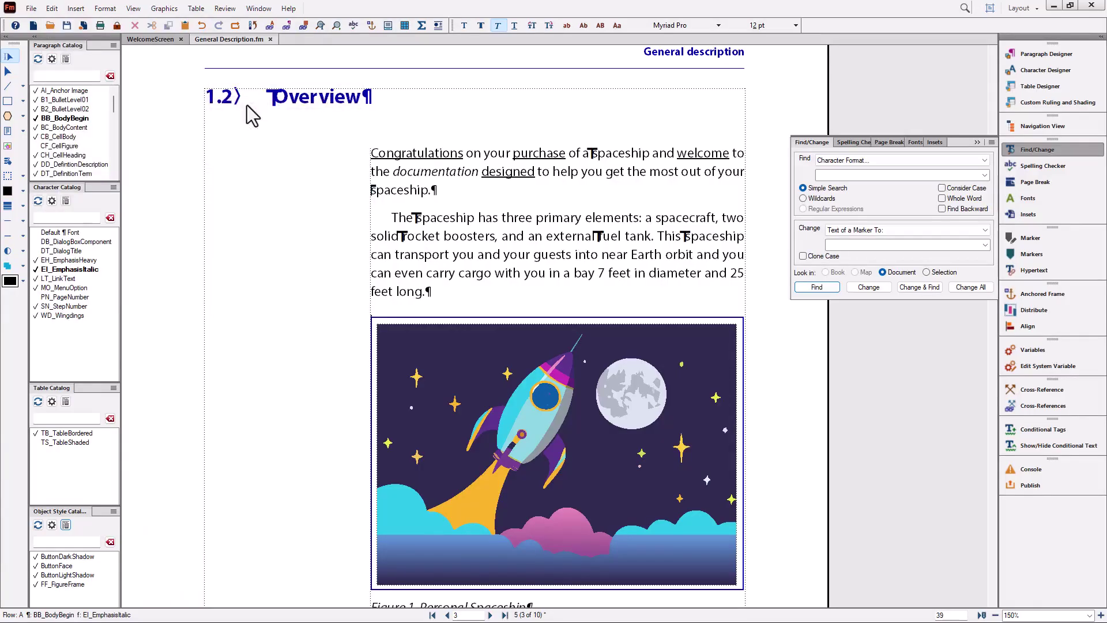
# Set the change option to By Pasting and, starting from the Overview heading, find and change the underlined word Congratulations.
pyautogui.click(331, 95)
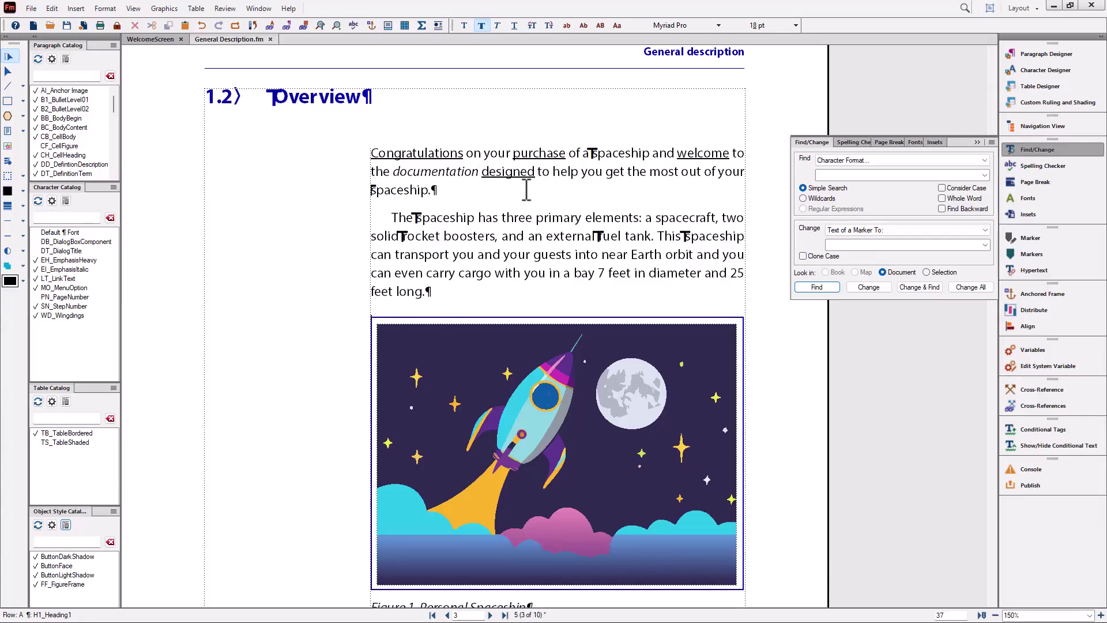
pyautogui.click(837, 231)
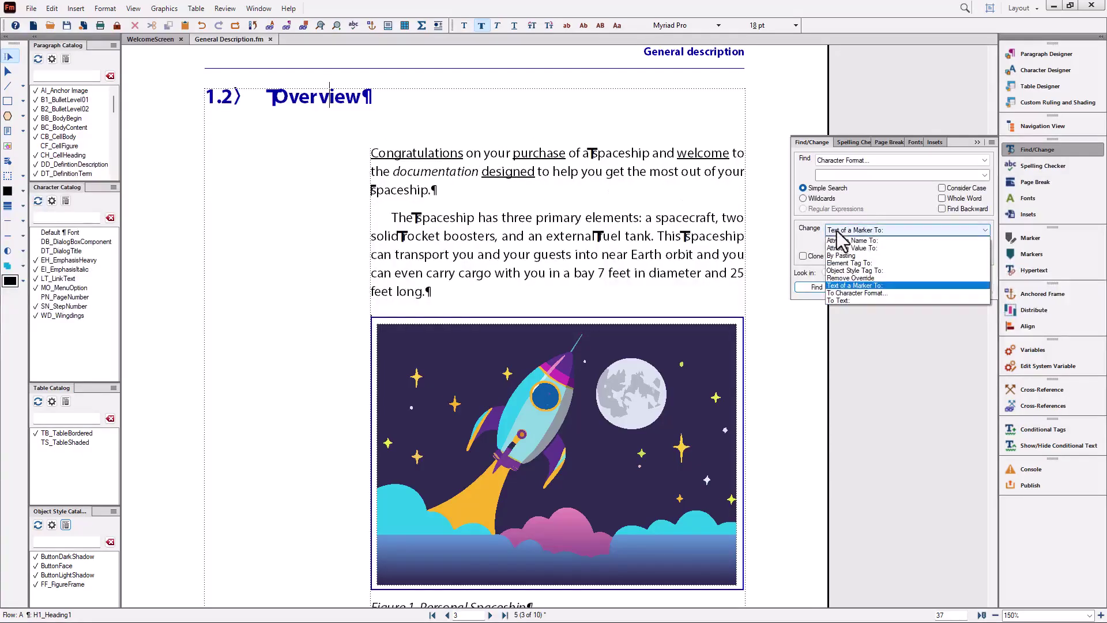
pyautogui.click(834, 260)
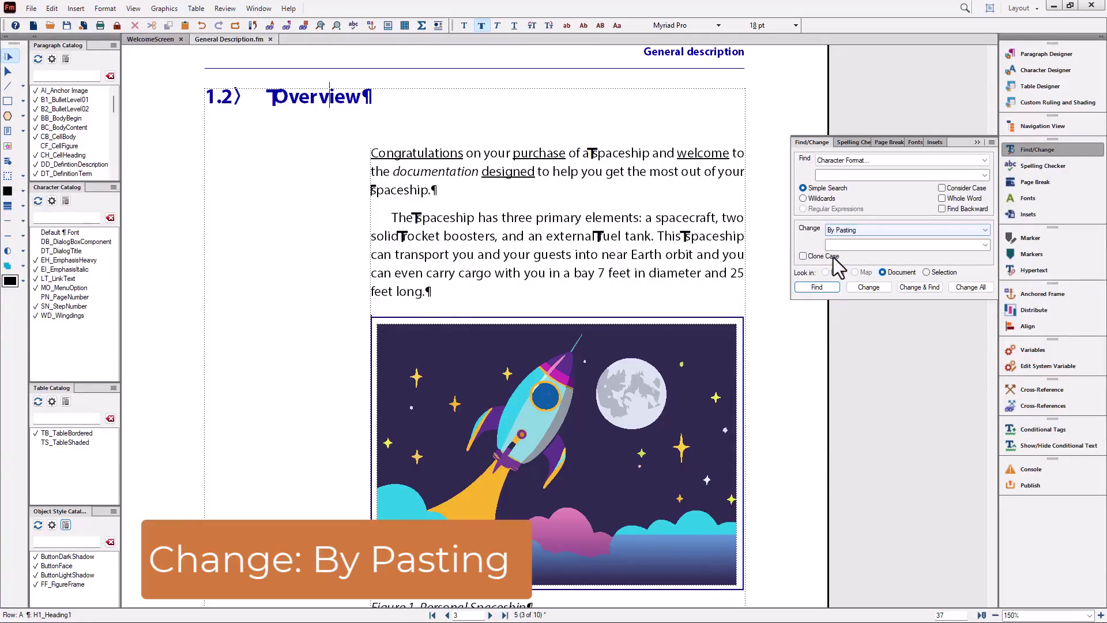
pyautogui.click(817, 289)
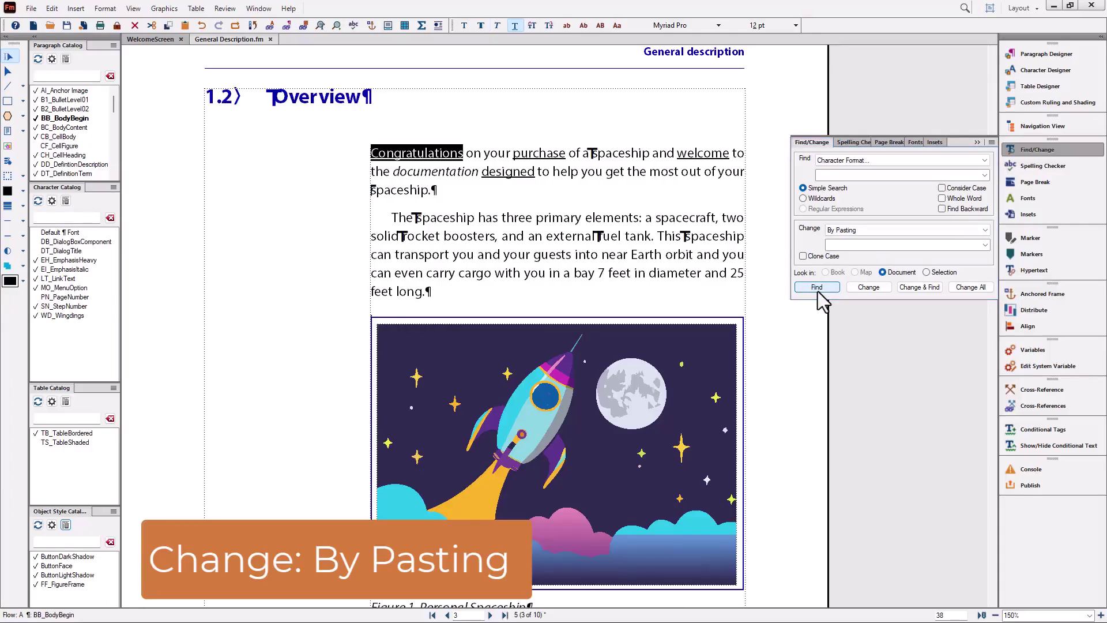
pyautogui.click(866, 290)
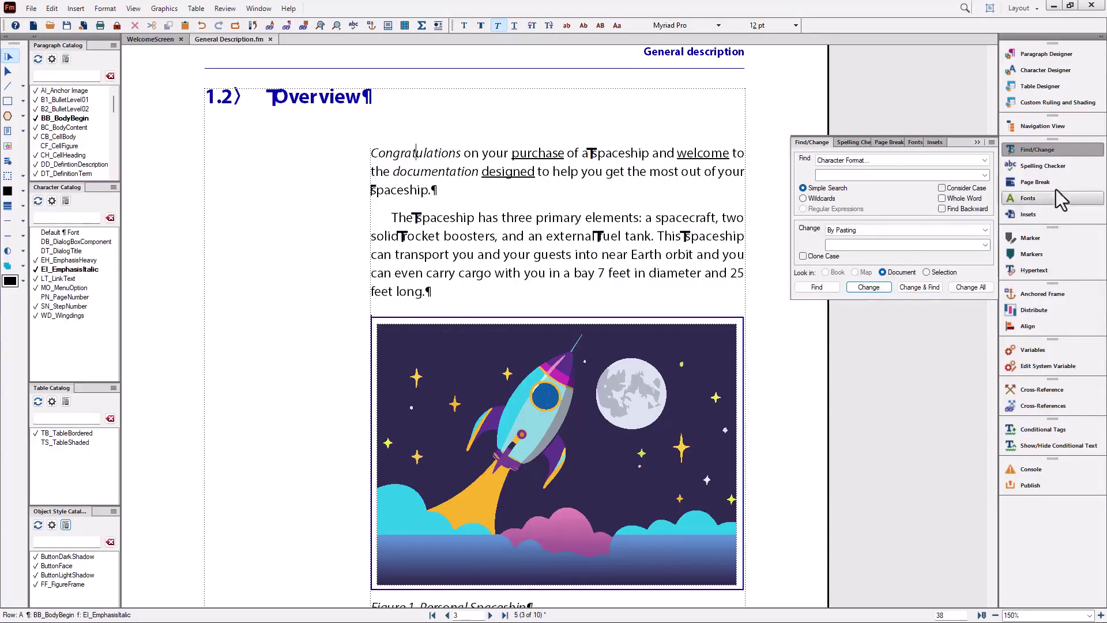
# Find and change the underlined word purchase, and replace all remaining underlined words in the document with the copied format.
pyautogui.click(821, 285)
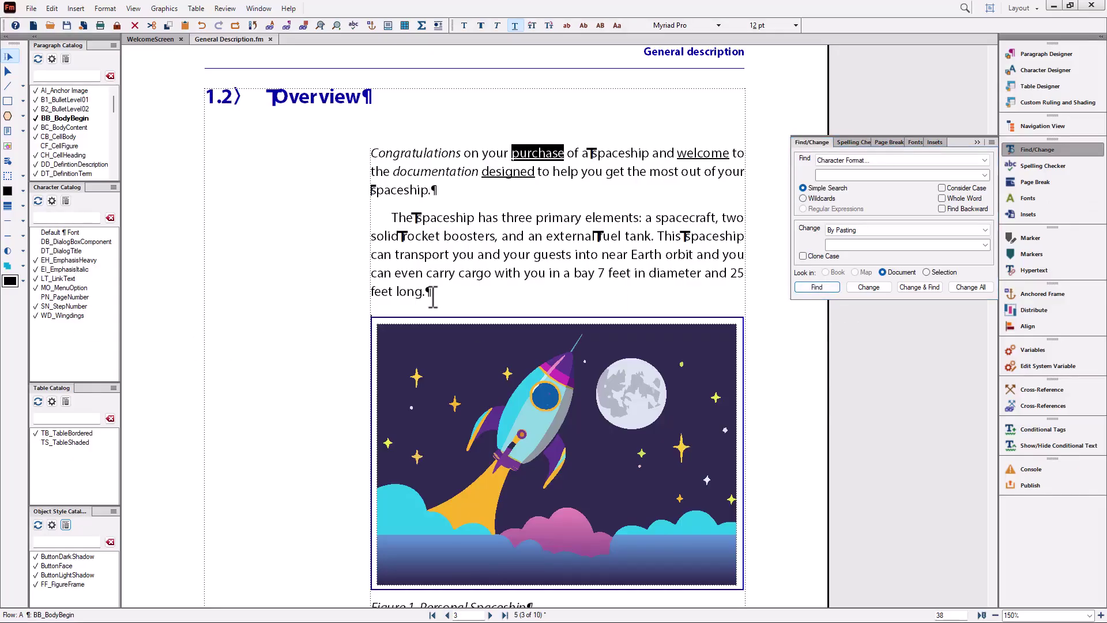
pyautogui.click(871, 289)
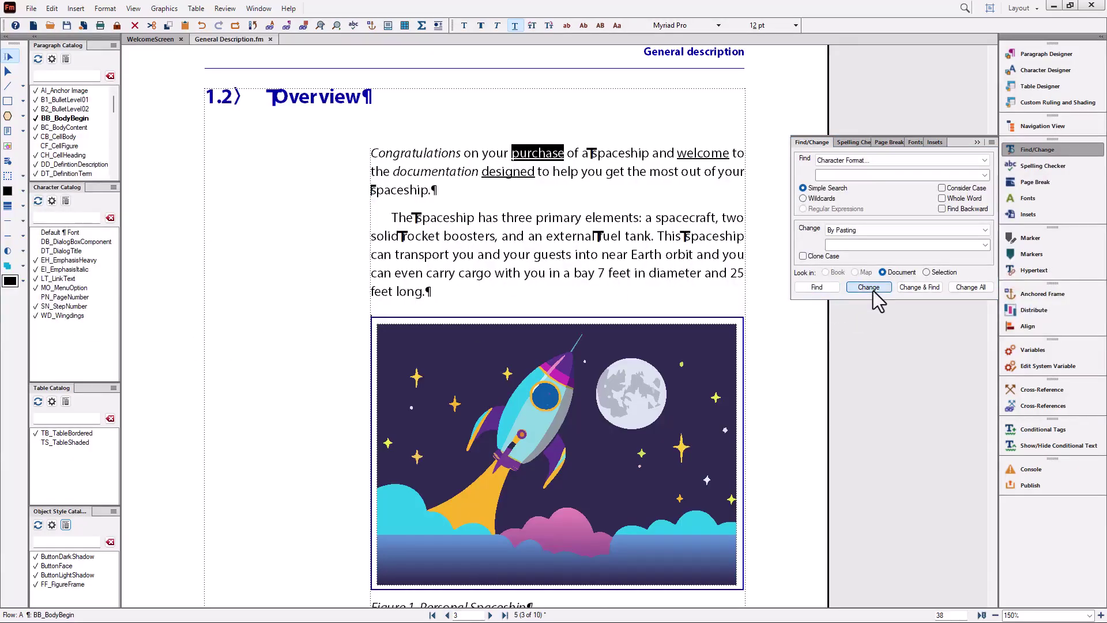
pyautogui.click(975, 289)
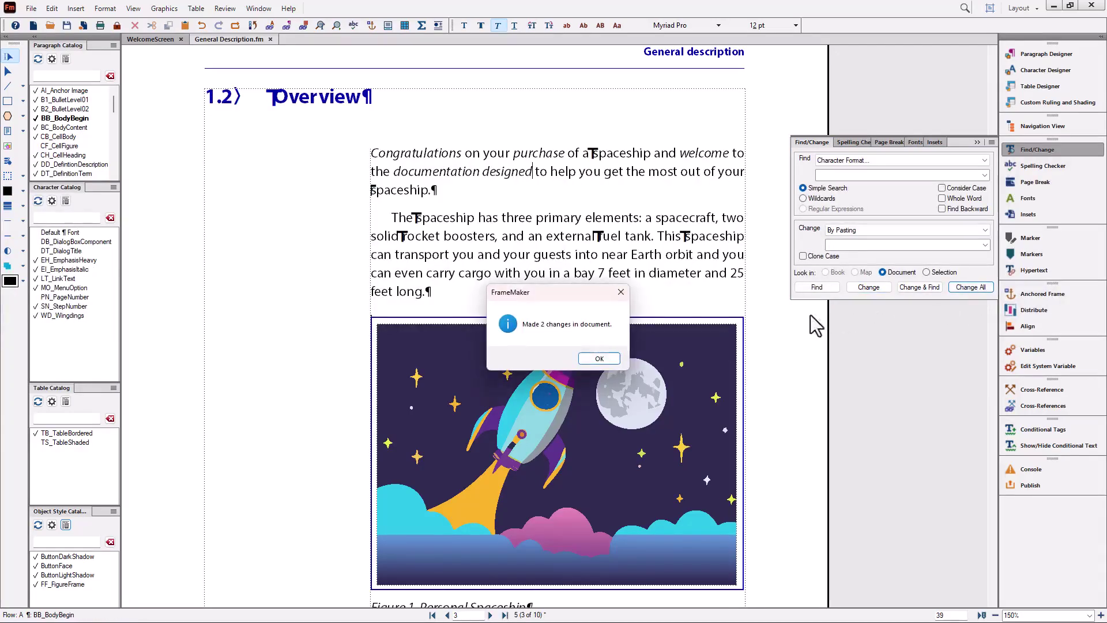
pyautogui.click(594, 358)
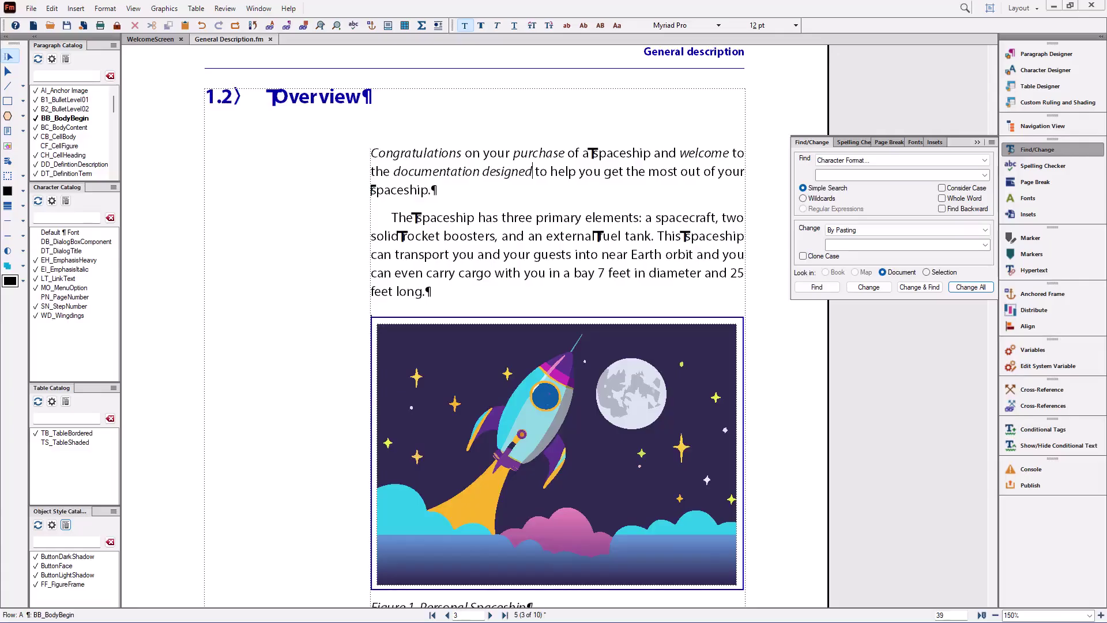
# Fit the page in the window, place the cursor in the Overview heading, and enlarge the Paragraph Catalog to list more styles.
pyautogui.click(1089, 615)
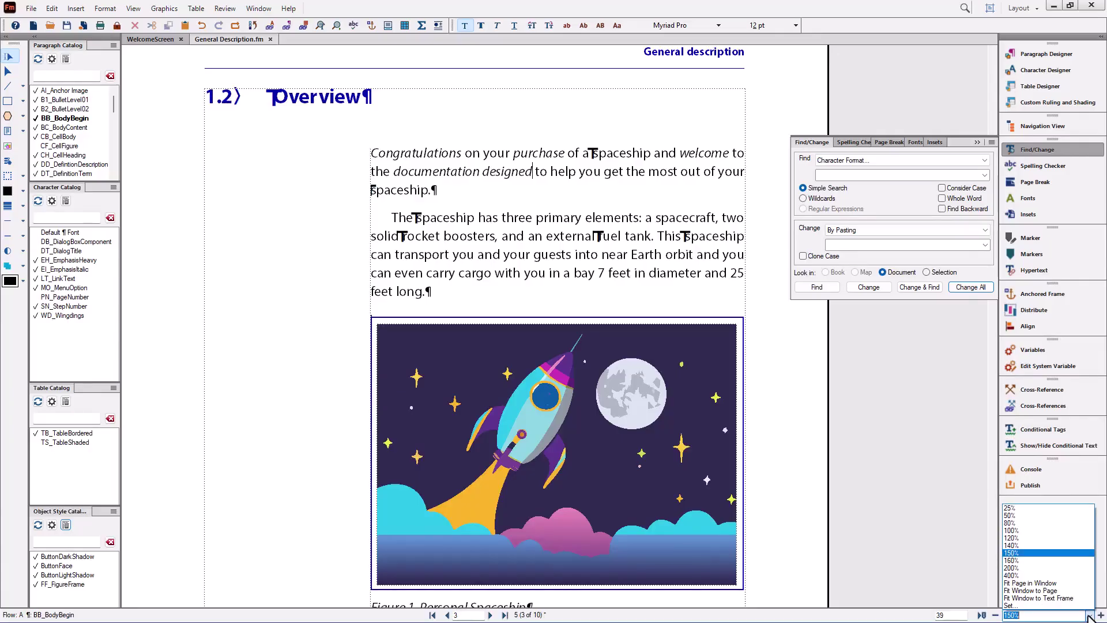
pyautogui.click(1058, 583)
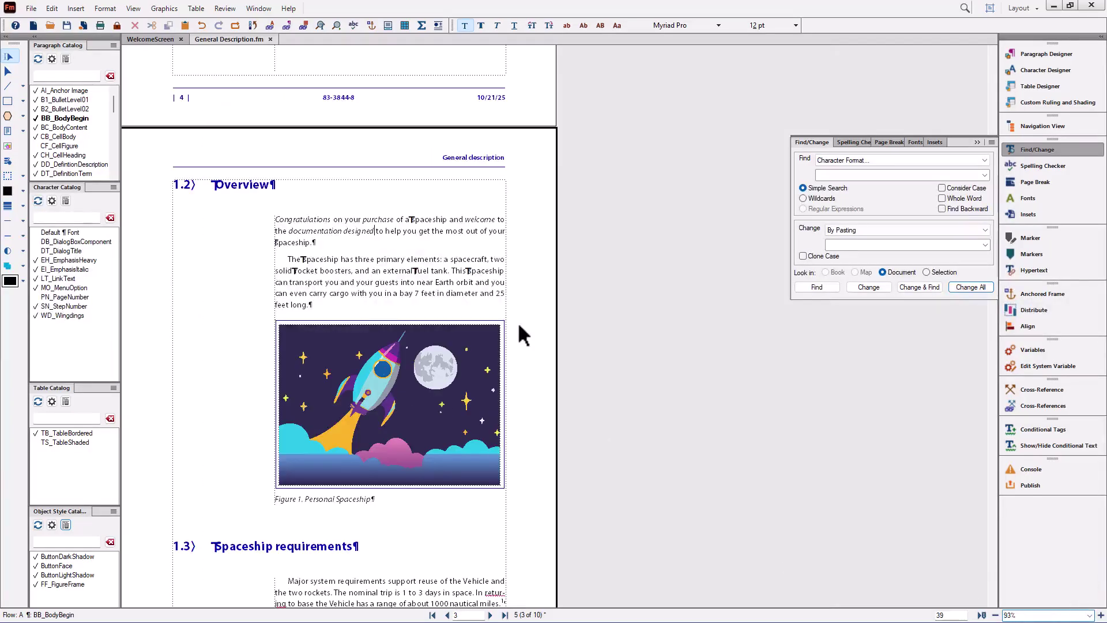
pyautogui.scroll(-3, 519, 326)
pyautogui.scroll(1, 518, 334)
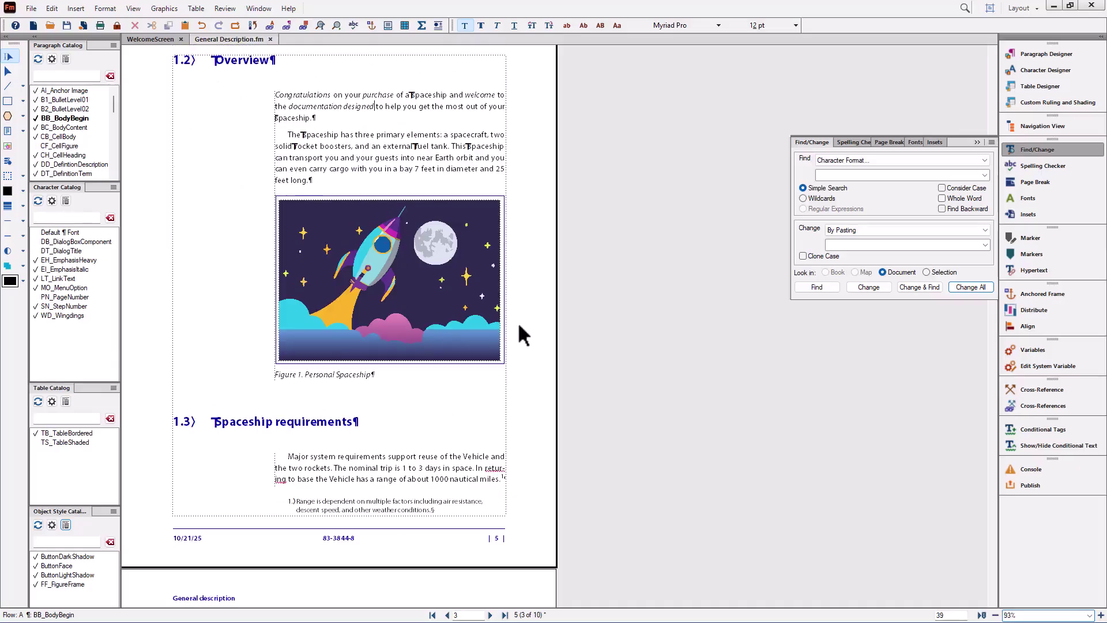
pyautogui.click(238, 62)
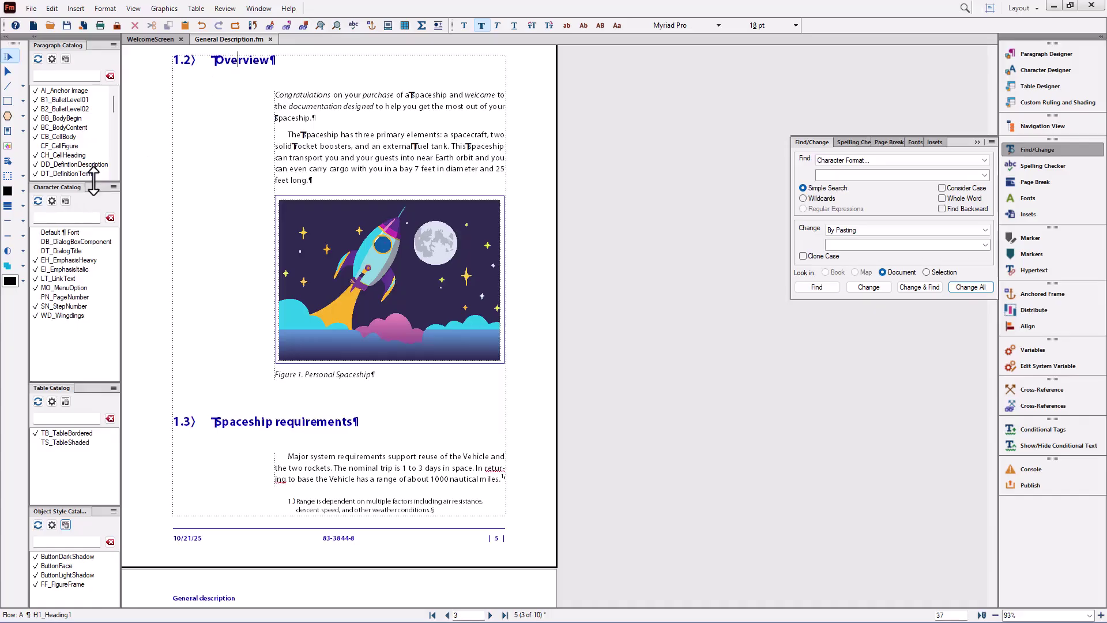
pyautogui.moveTo(93, 182); pyautogui.dragTo(70, 295)
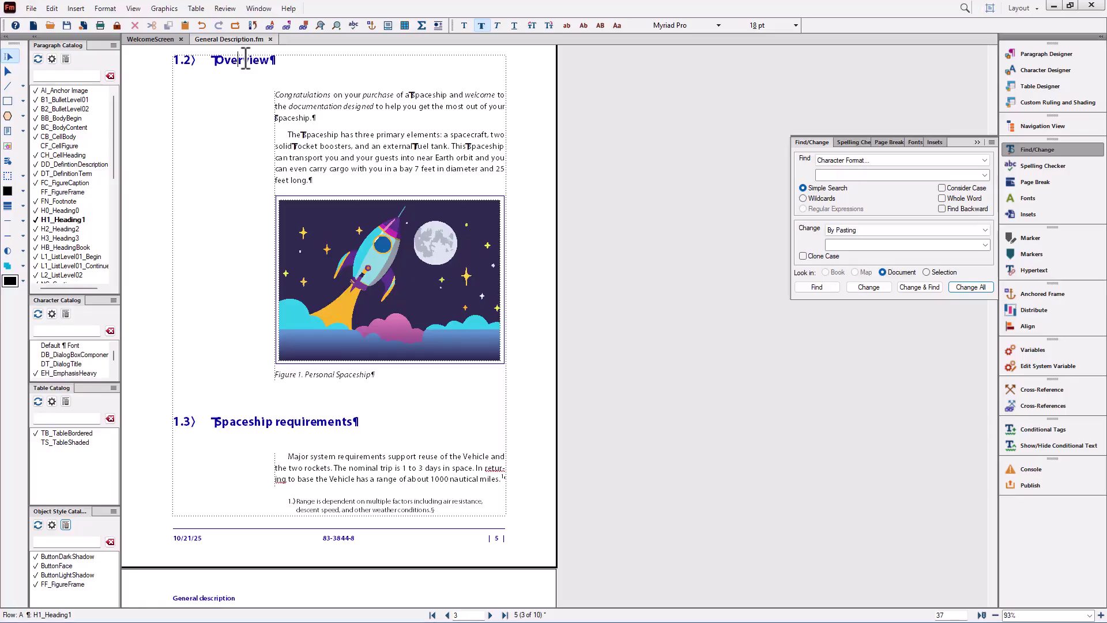
# Try updating the H1_Heading1 style with the font color CorporateColor_Secondary, and undo the style update.
pyautogui.click(1029, 55)
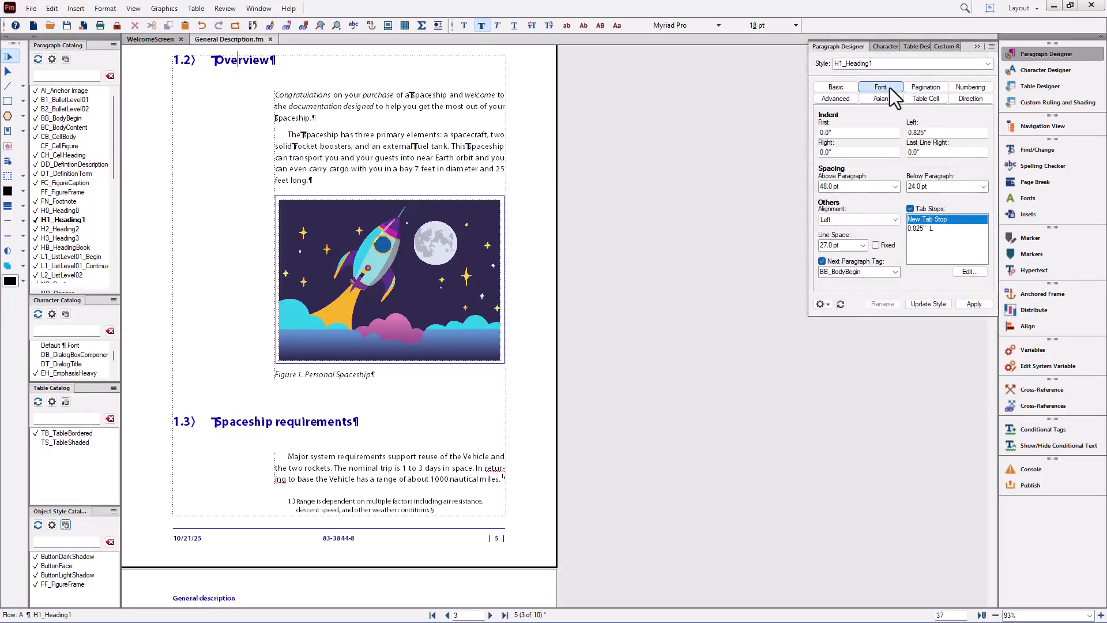
pyautogui.click(888, 88)
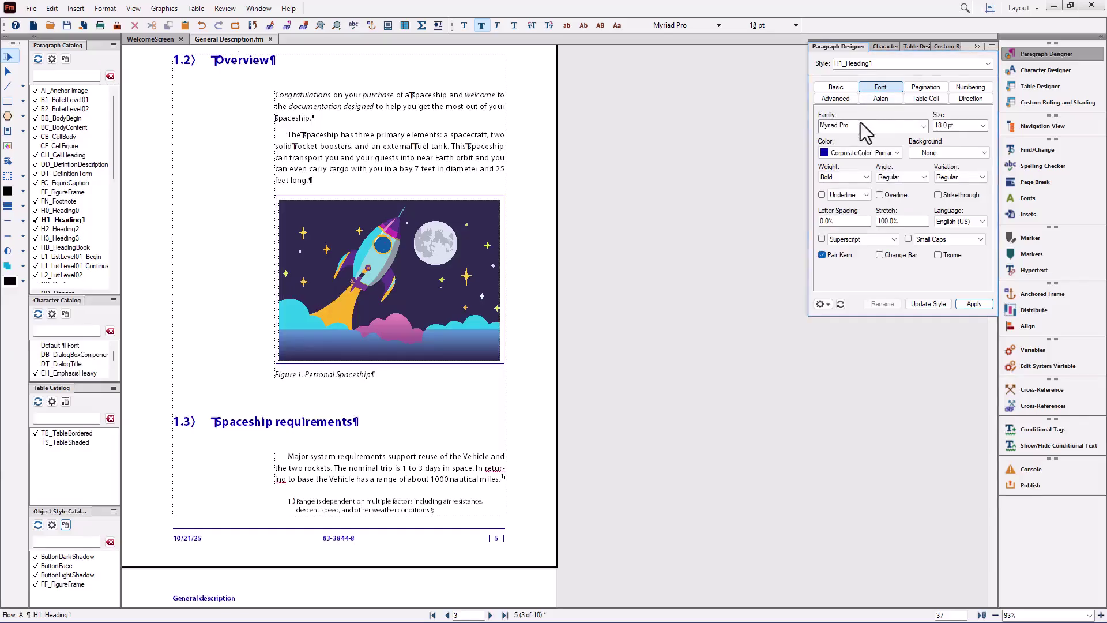
pyautogui.click(854, 152)
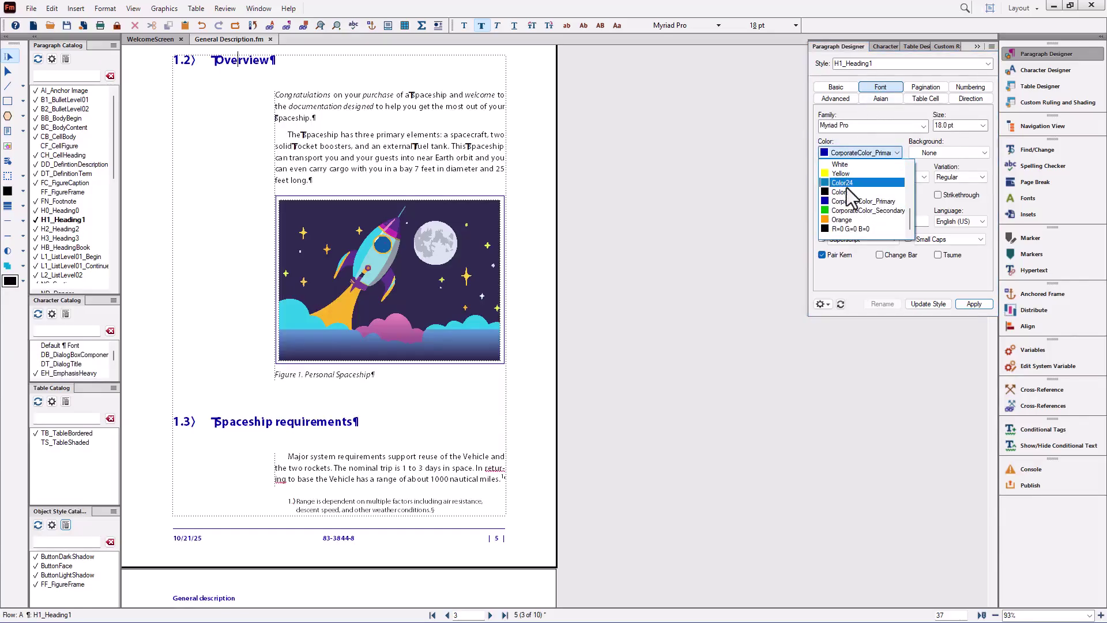
pyautogui.click(843, 212)
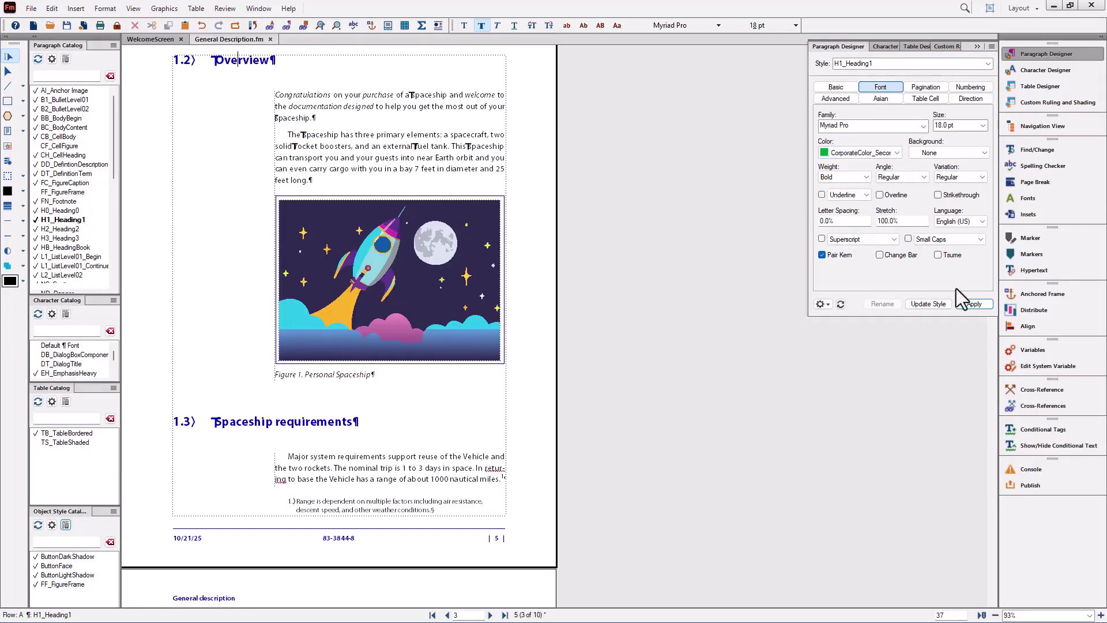
pyautogui.click(929, 304)
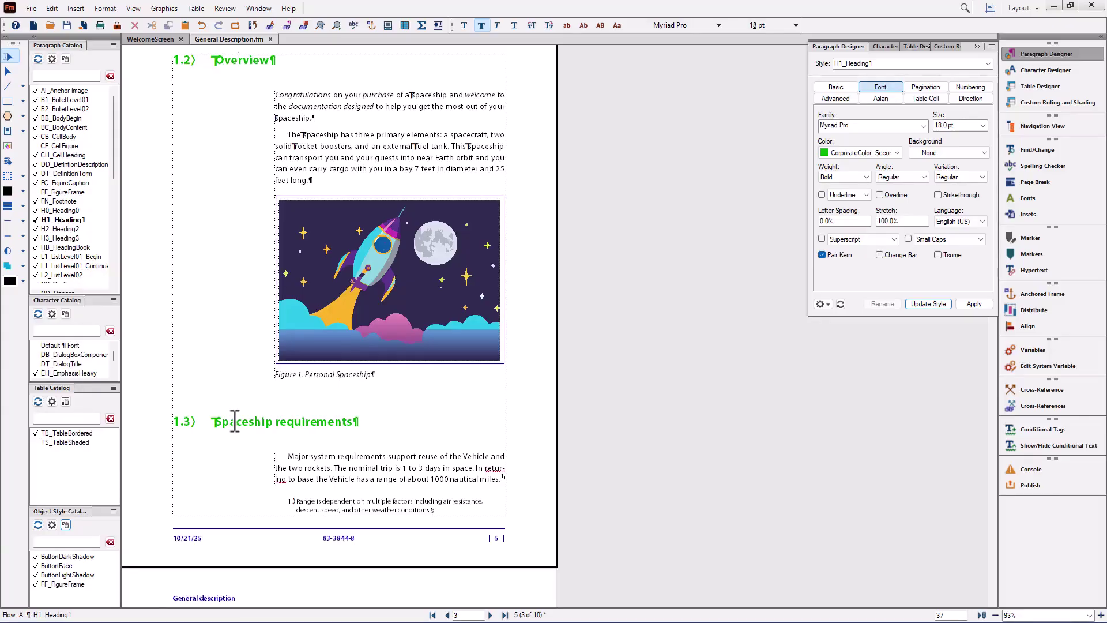
pyautogui.click(199, 26)
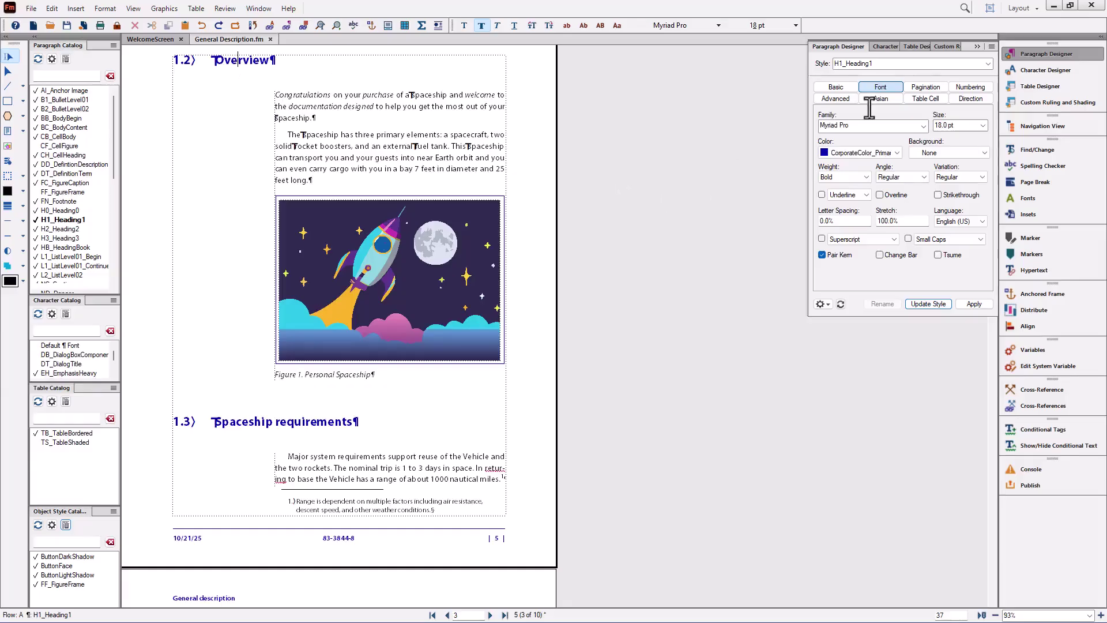
# Apply the font color CorporateColor_Secondary to the Overview heading only, as a paragraph override.
pyautogui.click(842, 153)
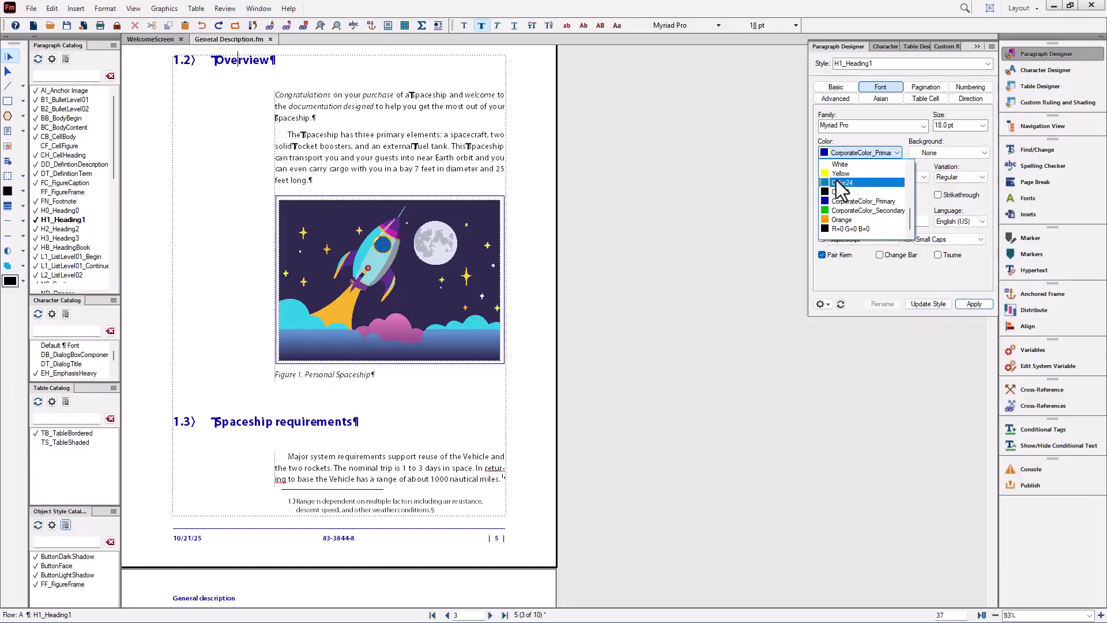
pyautogui.click(852, 211)
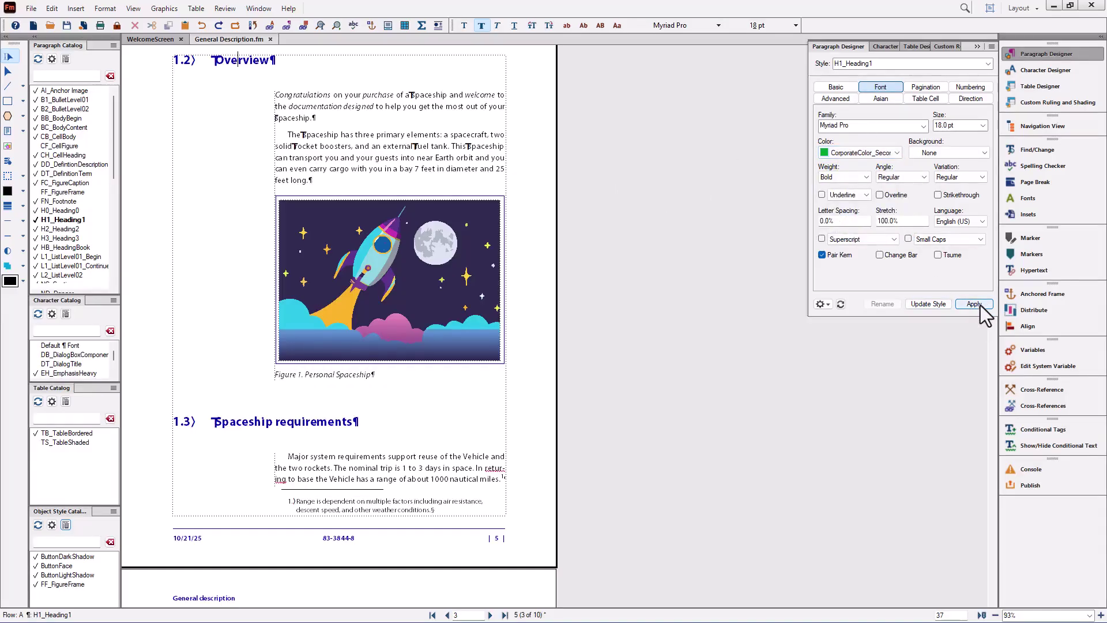
pyautogui.click(975, 305)
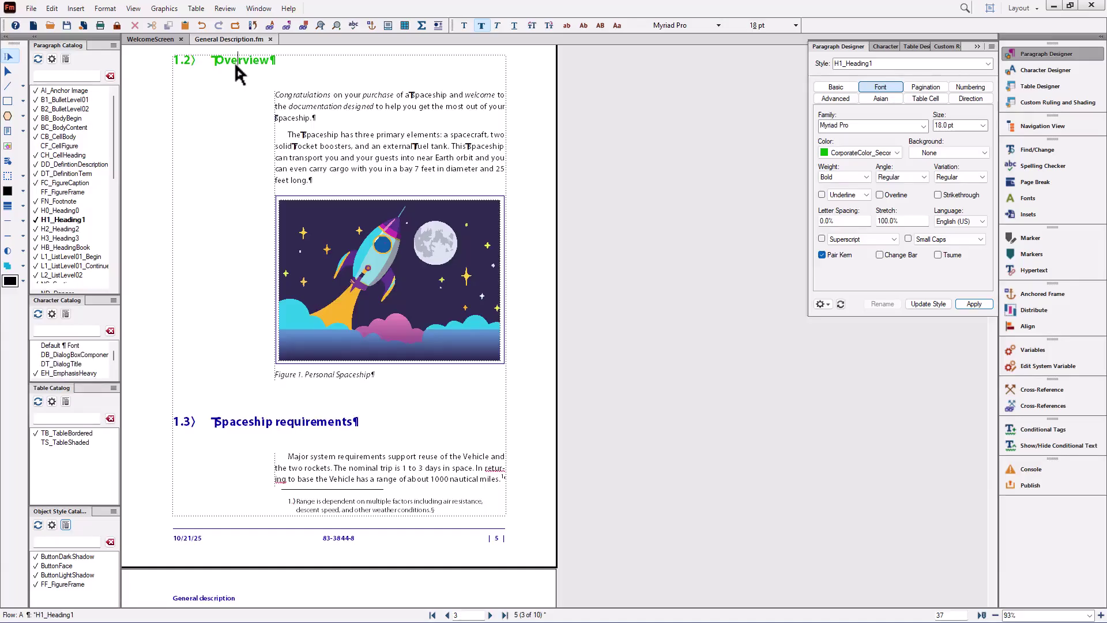
# Apply the font color Orange to the Spaceship requirements heading only, without updating its style.
pyautogui.click(234, 423)
pyautogui.click(833, 154)
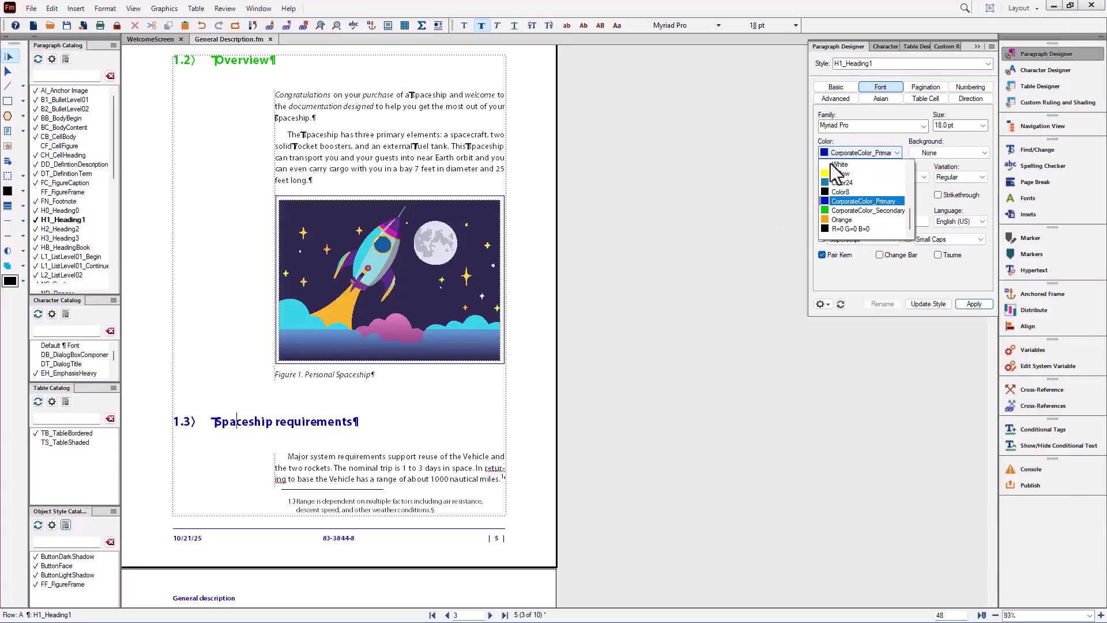
pyautogui.click(842, 220)
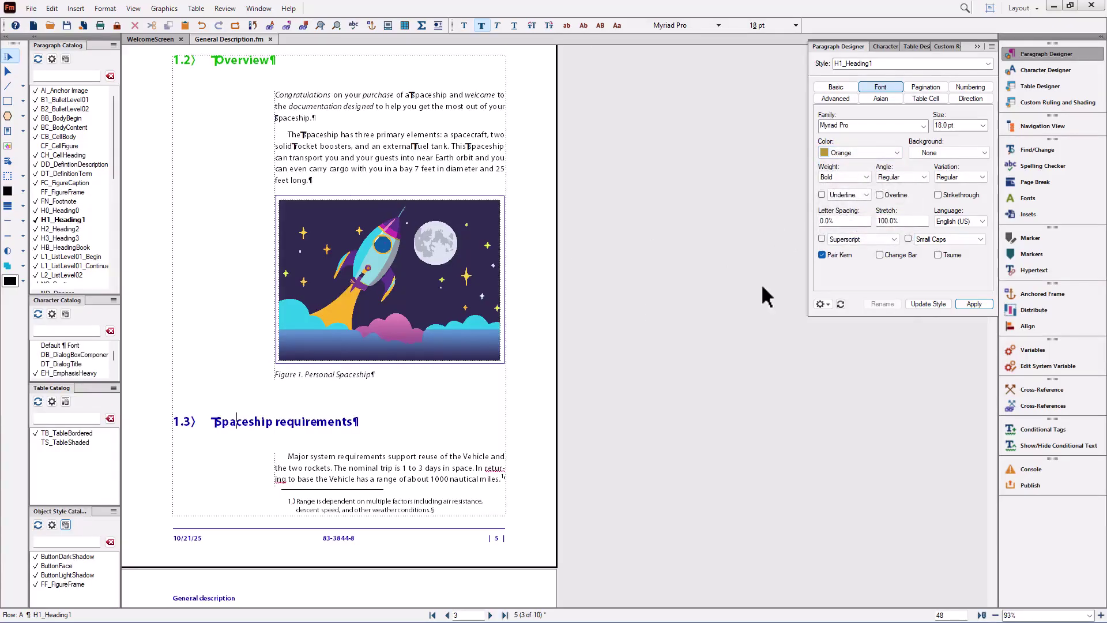
pyautogui.click(976, 306)
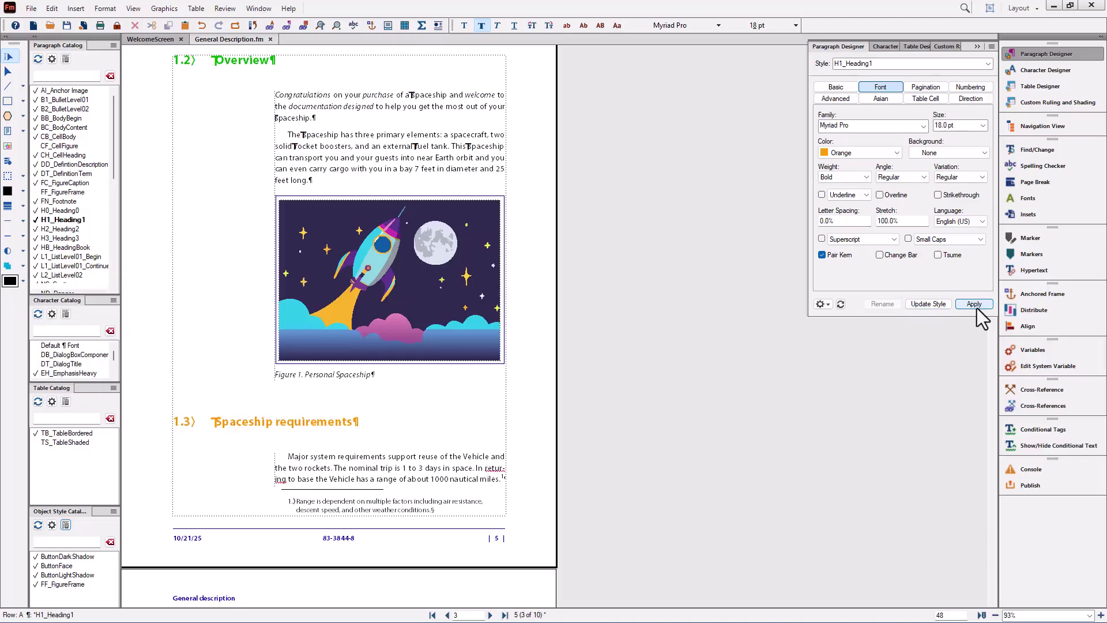
# Apply the font color Dark Grey to the first Overview body paragraph only, without updating the BB_BodyBegin style.
pyautogui.click(409, 106)
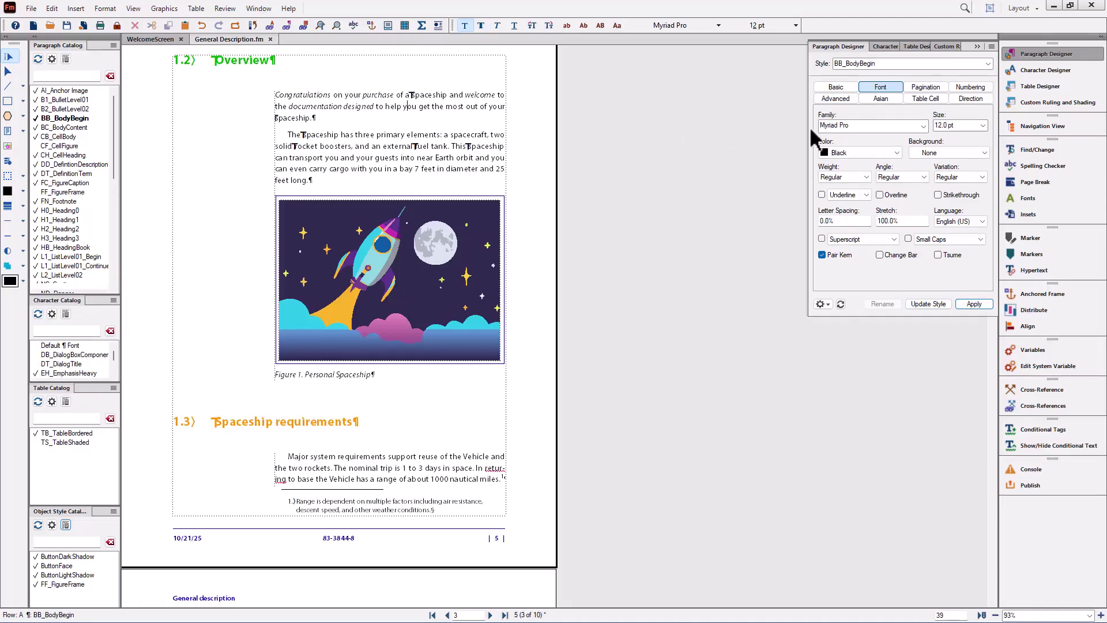
pyautogui.click(884, 154)
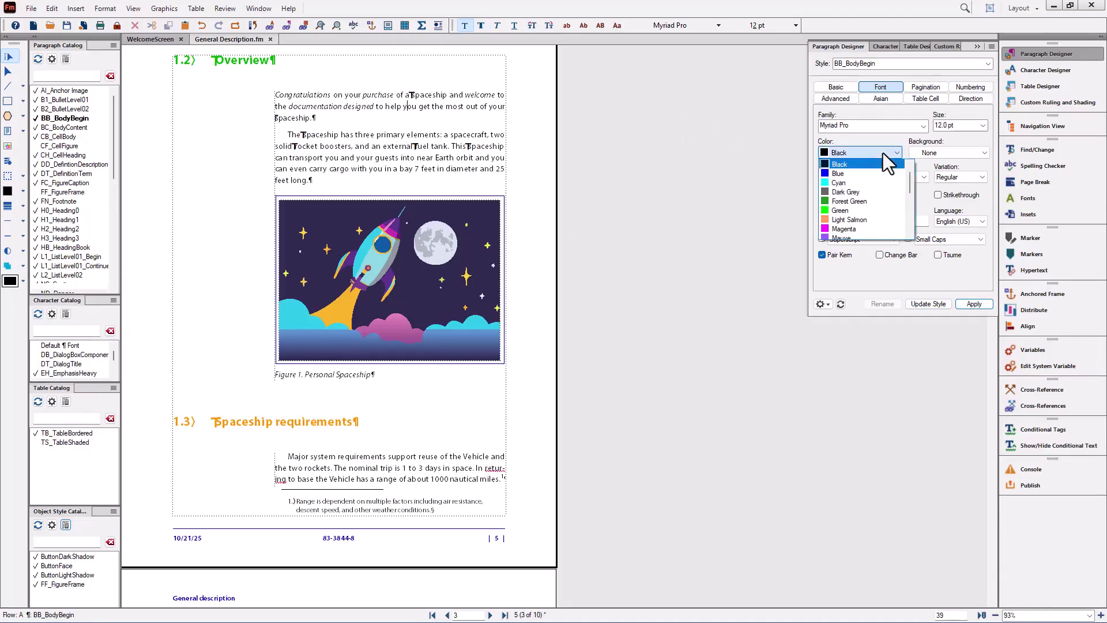
pyautogui.click(849, 191)
pyautogui.click(985, 304)
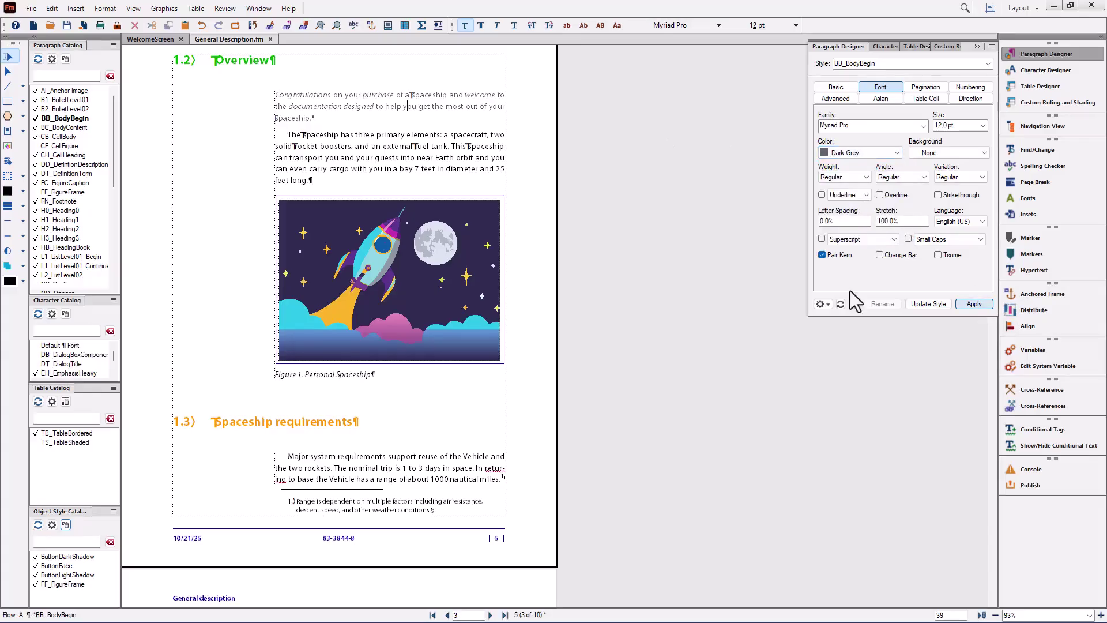
# Apply the font color Light Salmon to the second Overview body paragraph only, without updating the BC_BodyContent style.
pyautogui.click(461, 148)
pyautogui.click(877, 151)
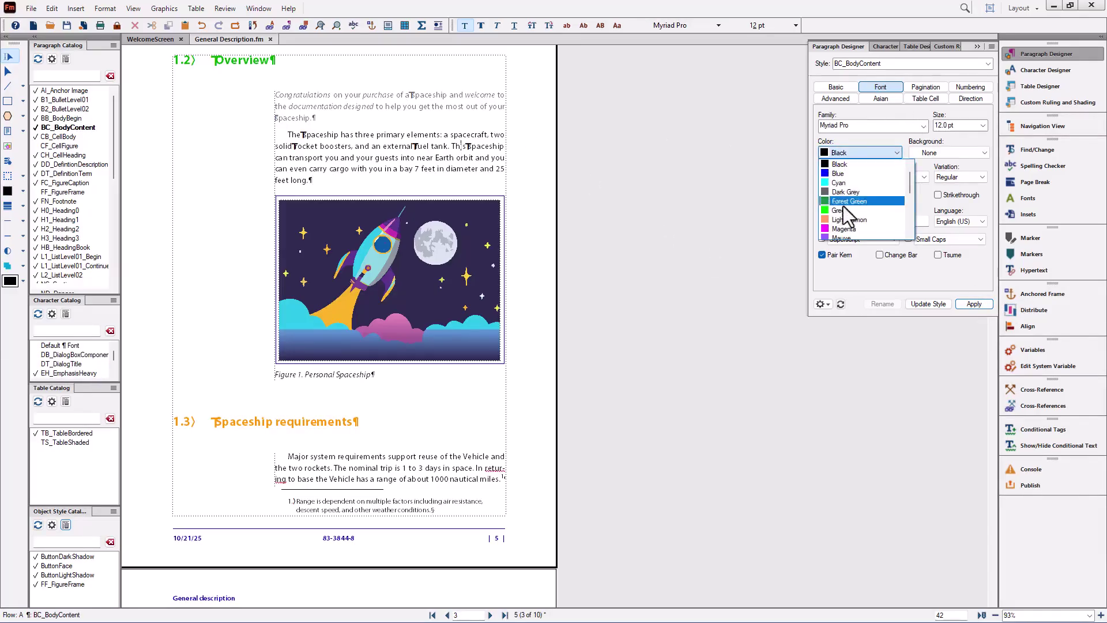
pyautogui.click(883, 219)
pyautogui.click(972, 305)
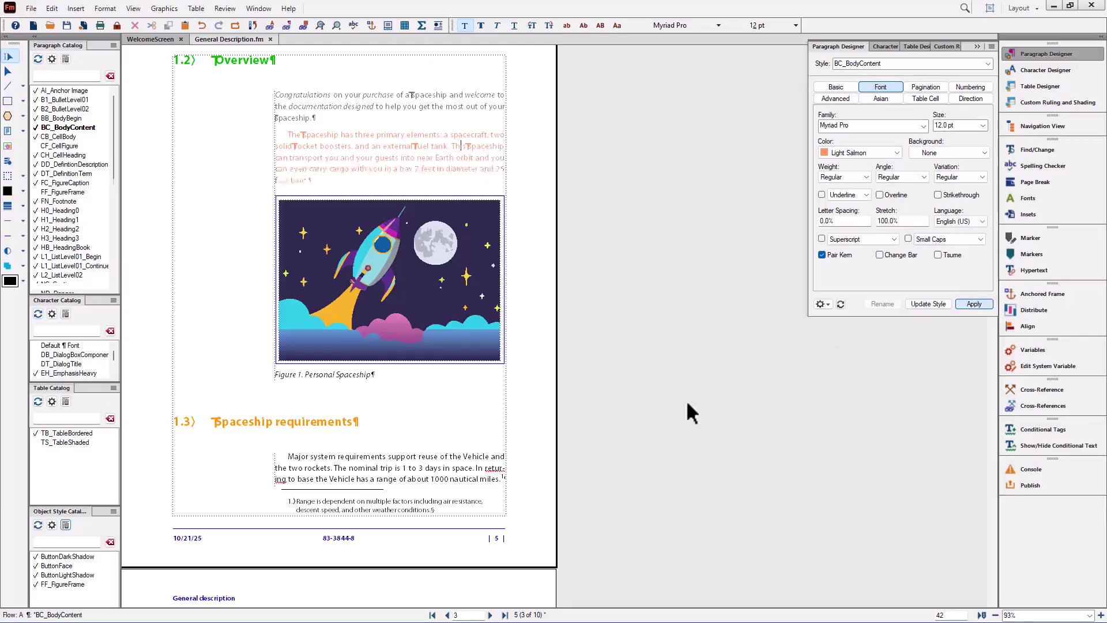
# Apply the font color Mauve to the body paragraph under Spaceship requirements only, without updating its style.
pyautogui.click(452, 435)
pyautogui.click(876, 151)
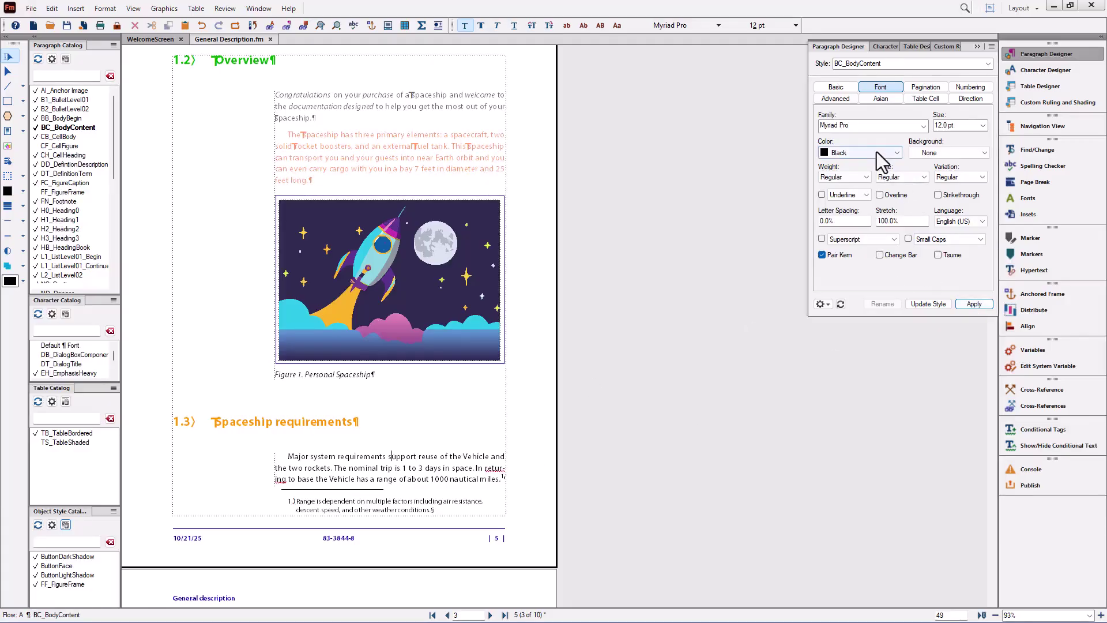
pyautogui.scroll(-3, 854, 173)
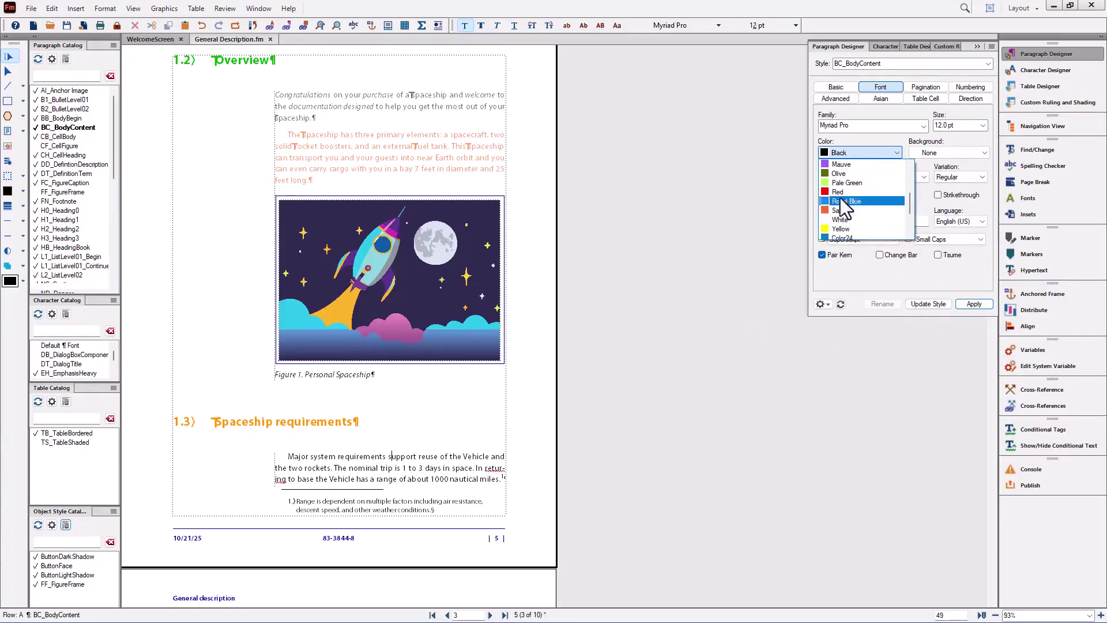
pyautogui.click(842, 165)
pyautogui.click(974, 304)
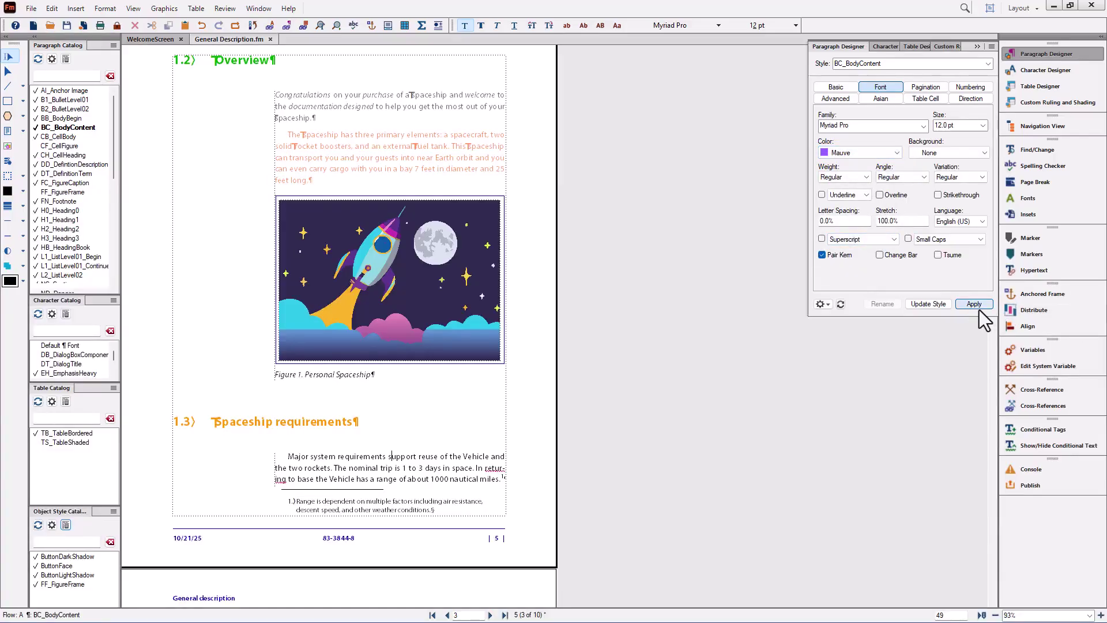
# Find every Paragraph Format Override in the document and change them all with Remove Override.
pyautogui.click(333, 134)
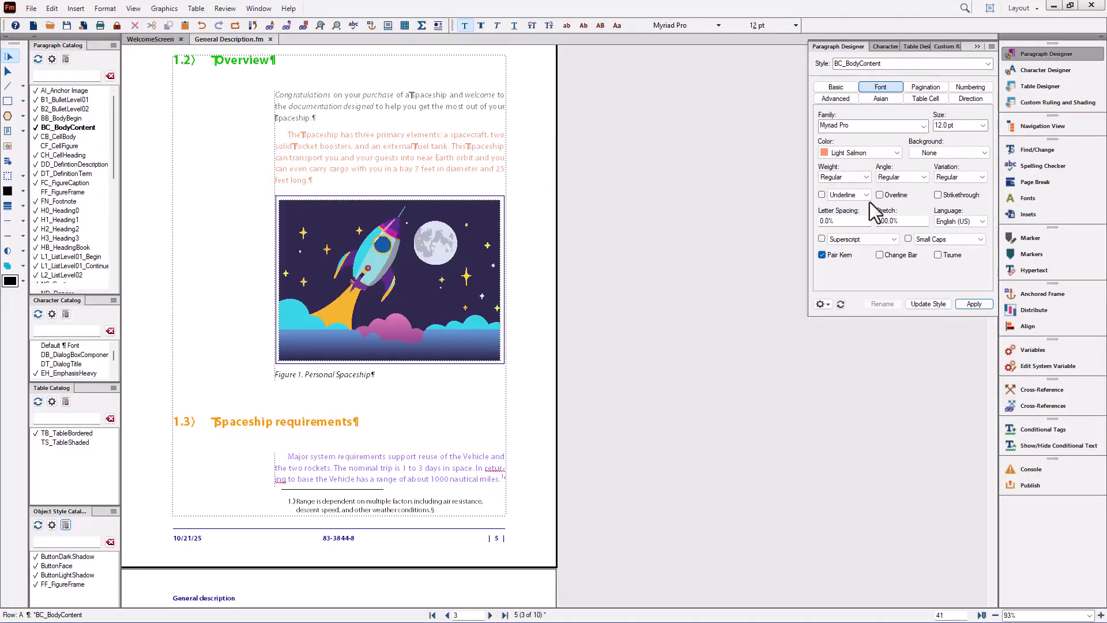
pyautogui.click(1018, 151)
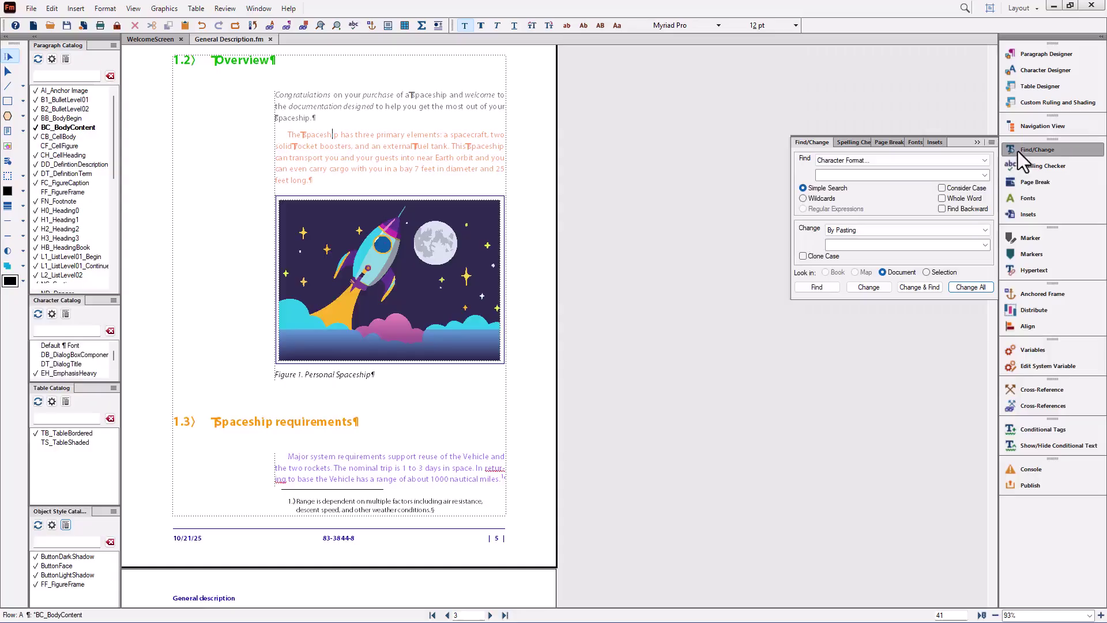
pyautogui.click(965, 162)
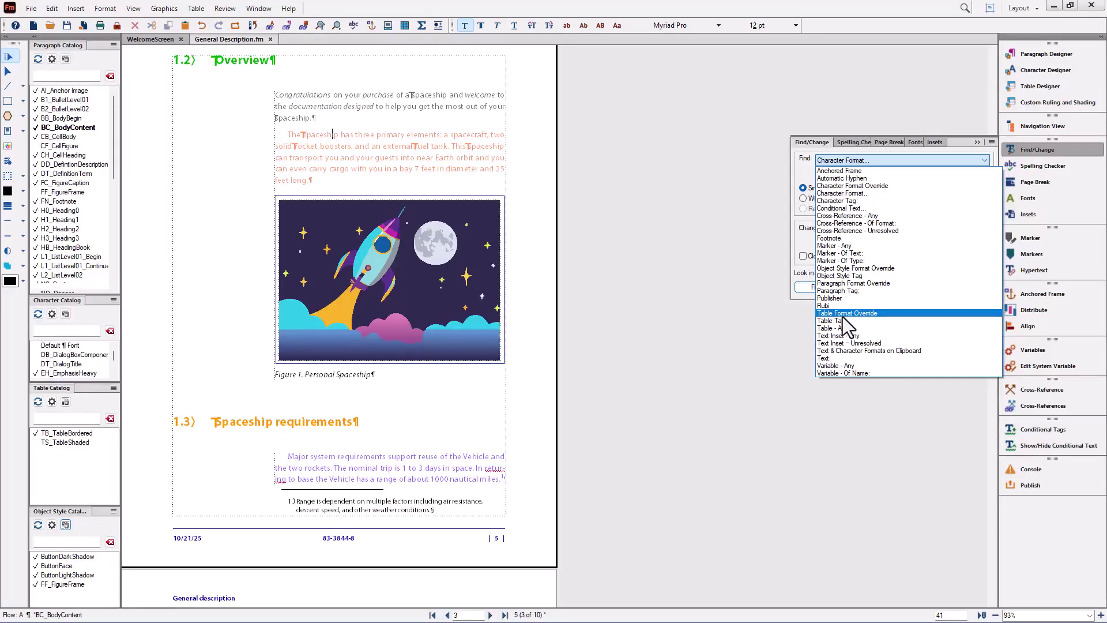
pyautogui.click(831, 283)
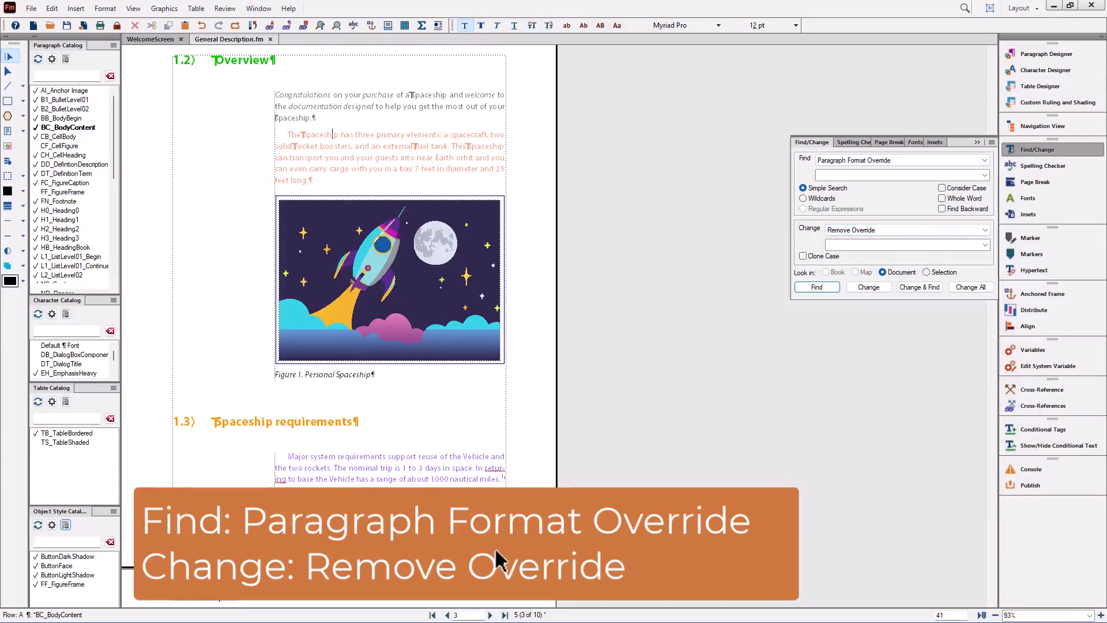
pyautogui.click(968, 286)
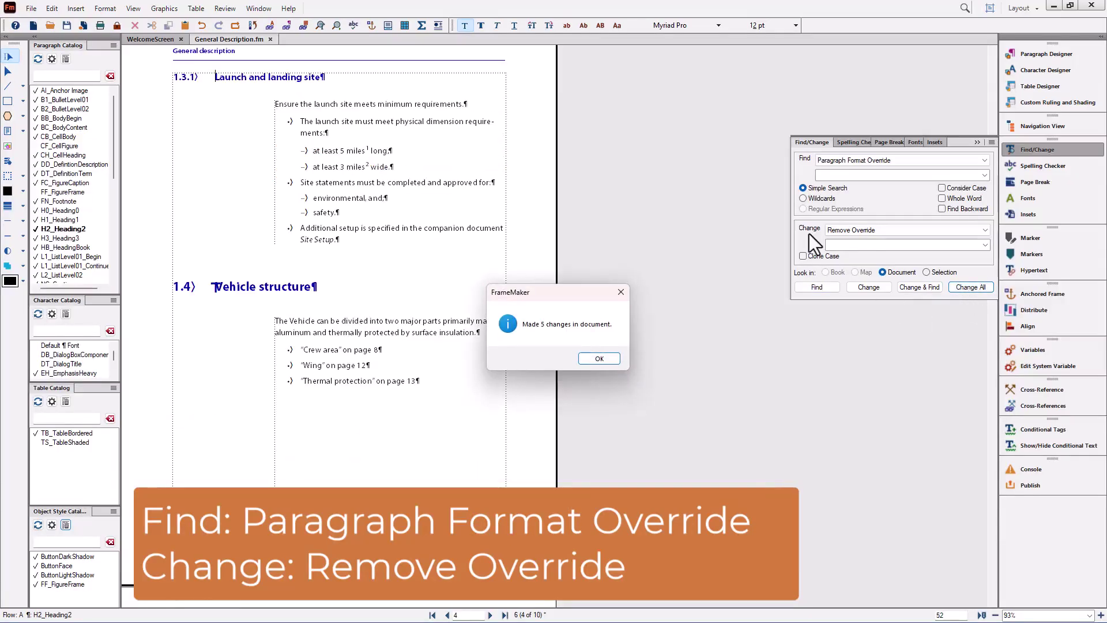
pyautogui.click(592, 365)
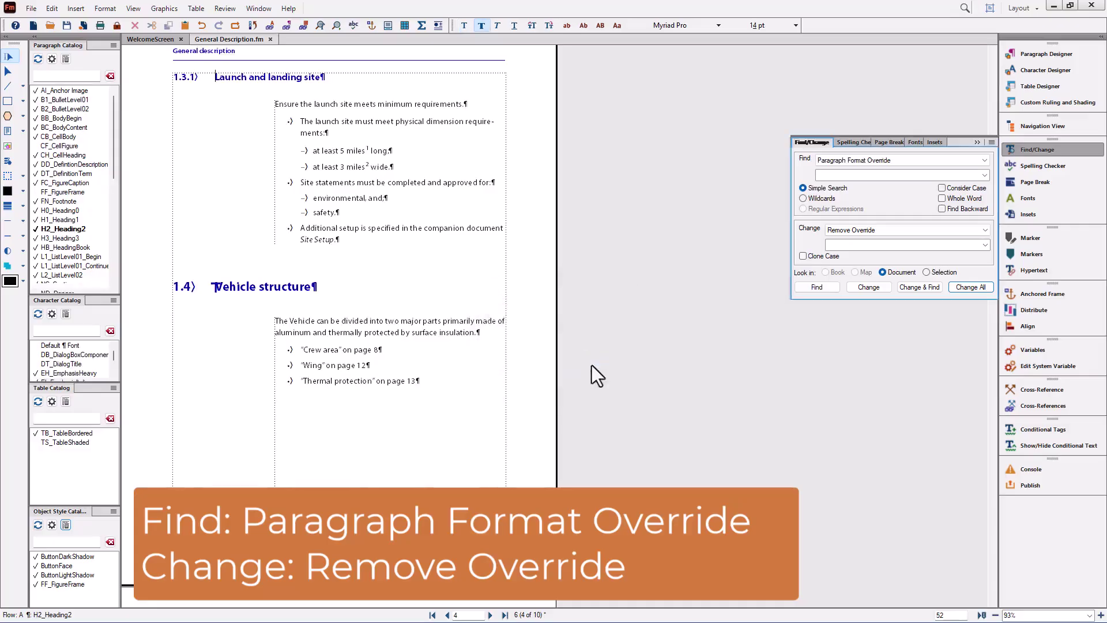
pyautogui.scroll(15, 591, 361)
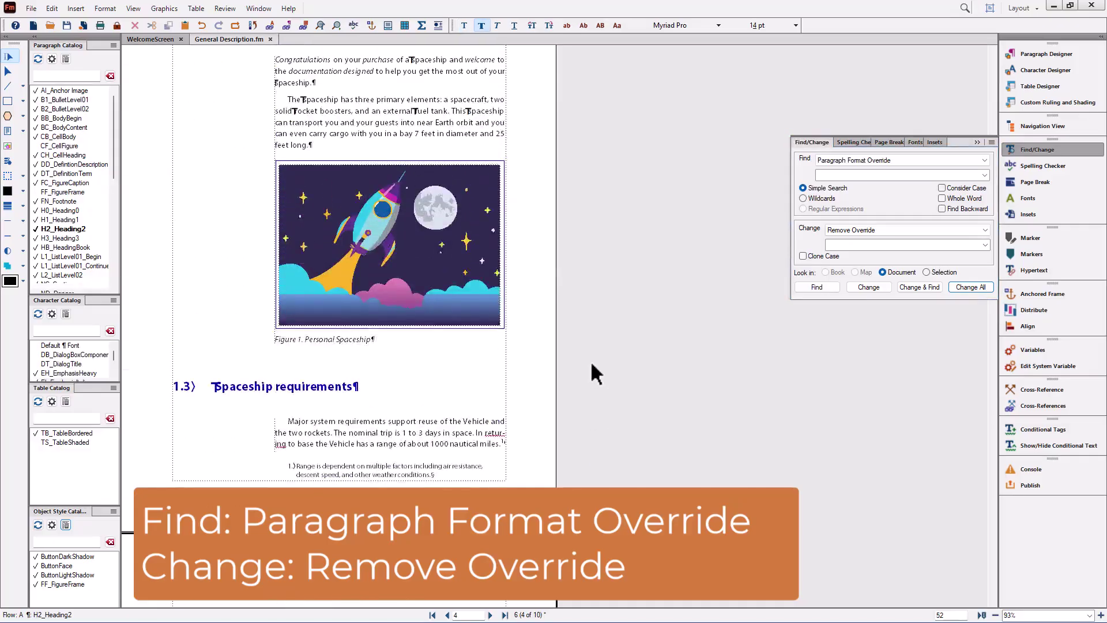
pyautogui.scroll(-3, 596, 373)
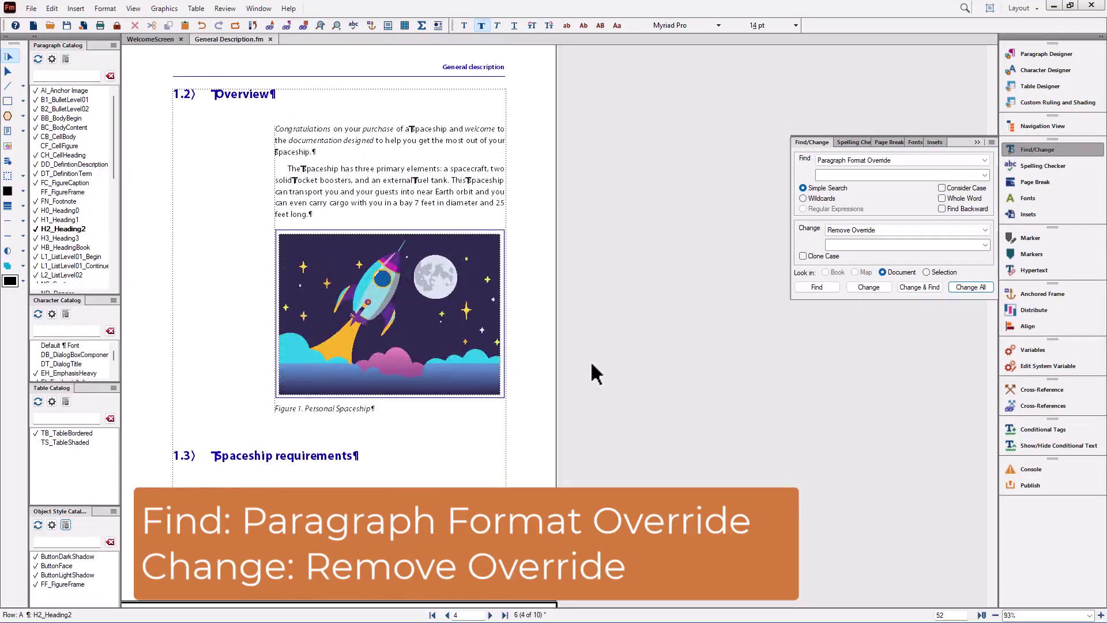
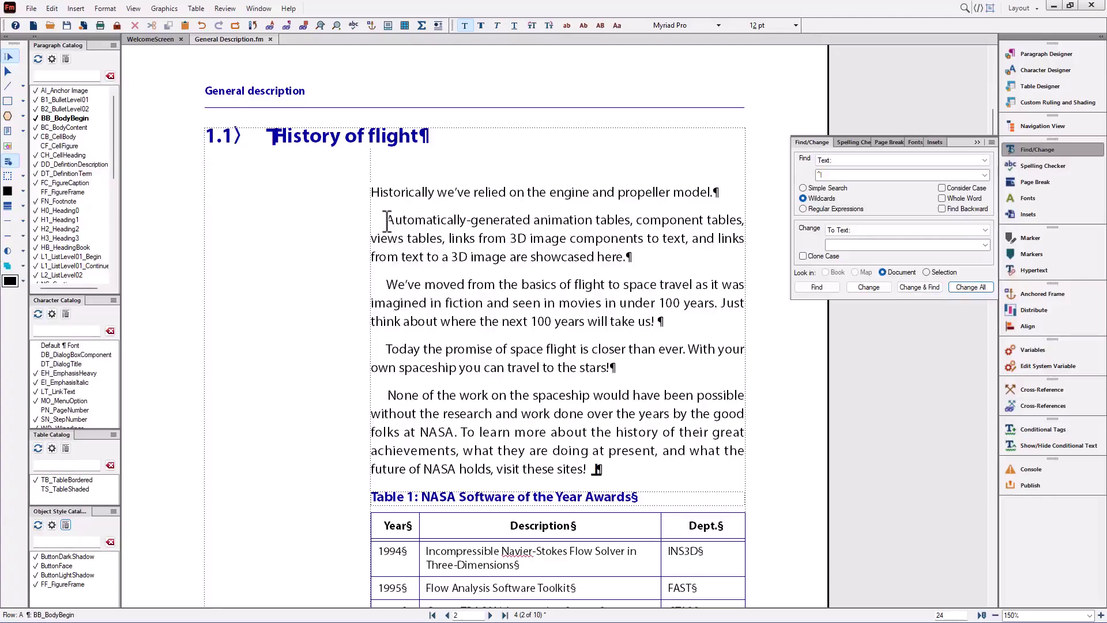
# Replace the Find text with a wildcard pattern of a caret followed by spaces, matching the manual indents under History of flight.
pyautogui.moveTo(386, 220); pyautogui.dragTo(372, 225)
pyautogui.click(371, 226)
pyautogui.click(400, 192)
pyautogui.doubleClick(839, 174)
pyautogui.press('BackSpace')
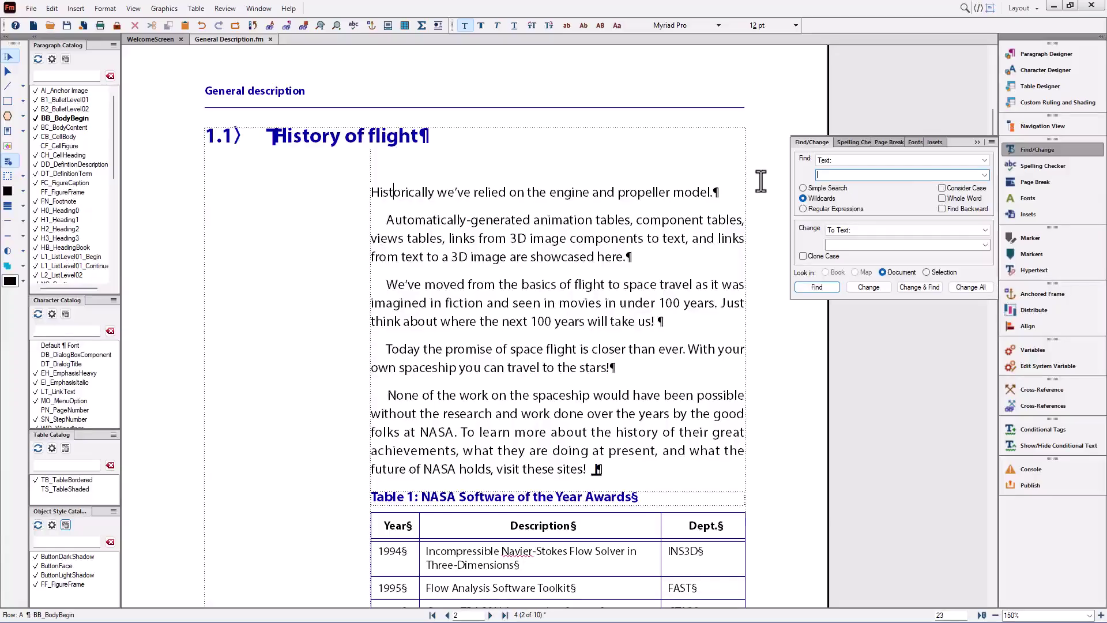
pyautogui.click(811, 189)
pyautogui.click(817, 198)
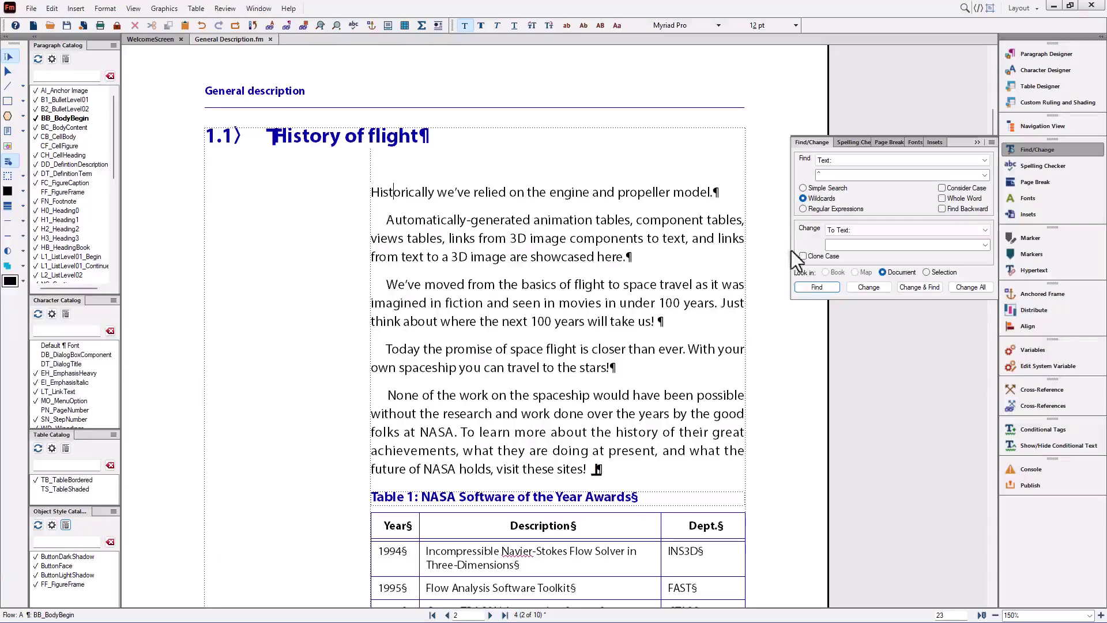
# Step through the matches of the caret-and-spaces pattern at the starts of the History of flight paragraphs.
pyautogui.click(805, 286)
pyautogui.click(805, 286)
pyautogui.click(805, 286)
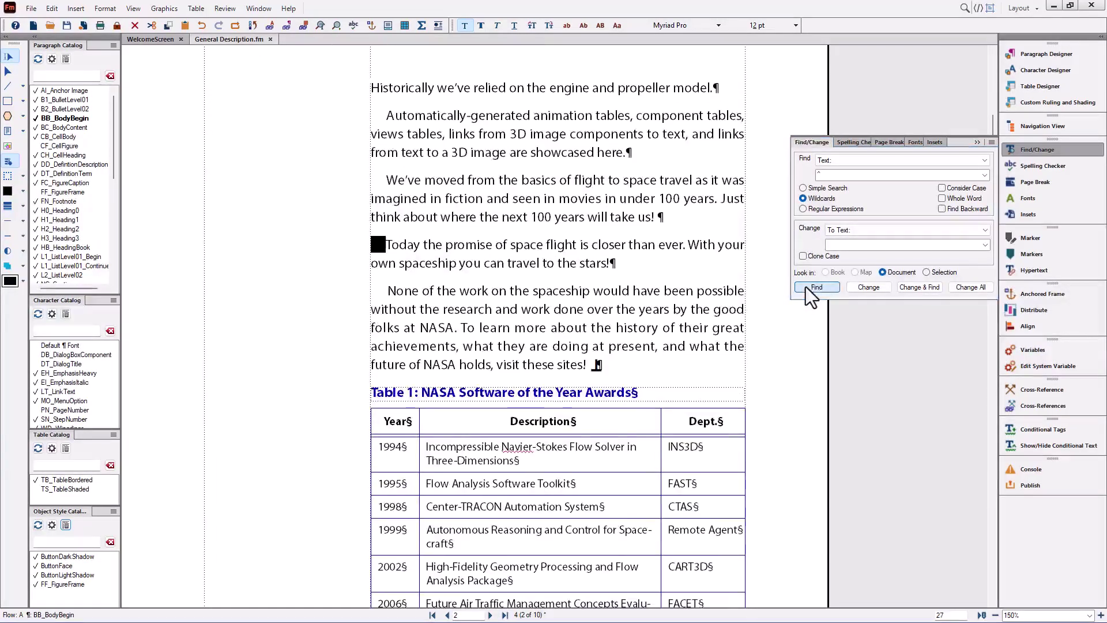
pyautogui.click(805, 286)
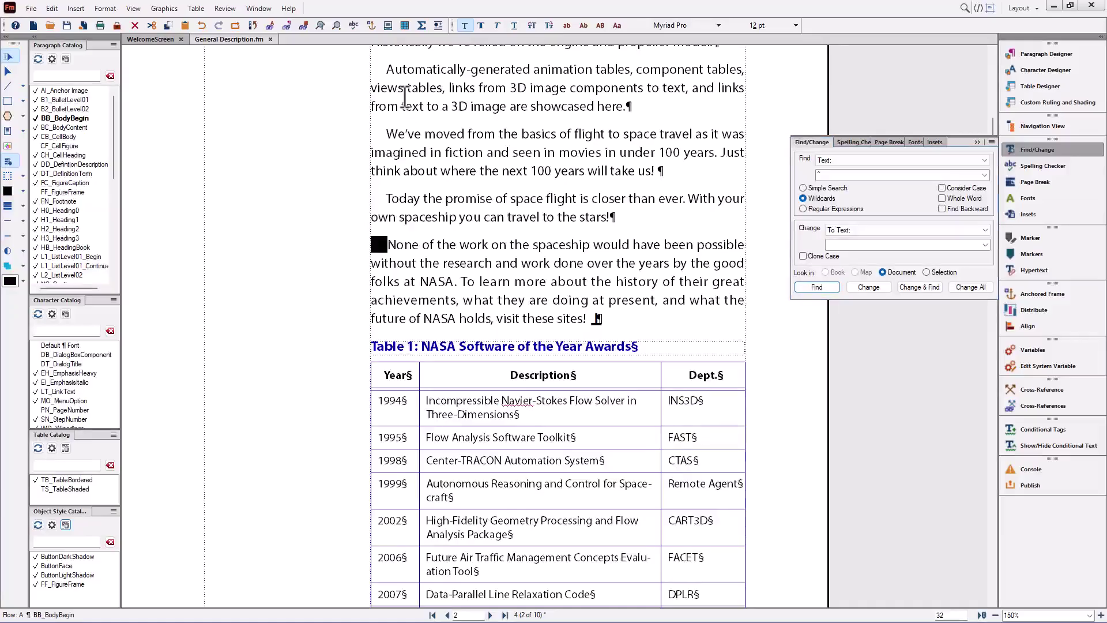
pyautogui.scroll(3, 451, 206)
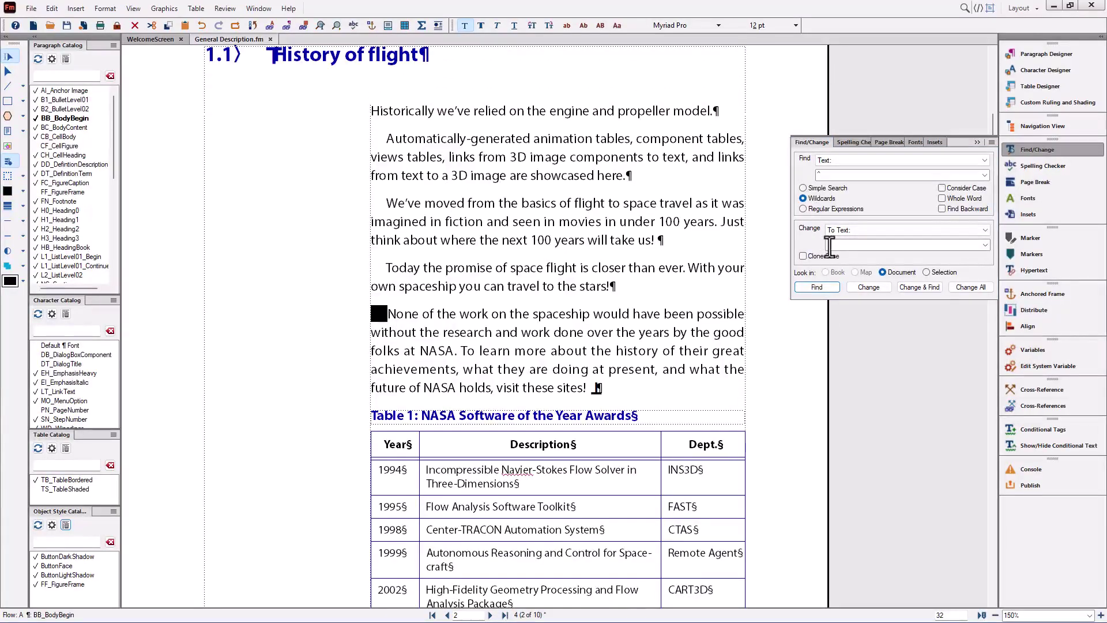
# Try changing all matched leading spaces to empty text across the document, and undo the replacement.
pyautogui.click(980, 287)
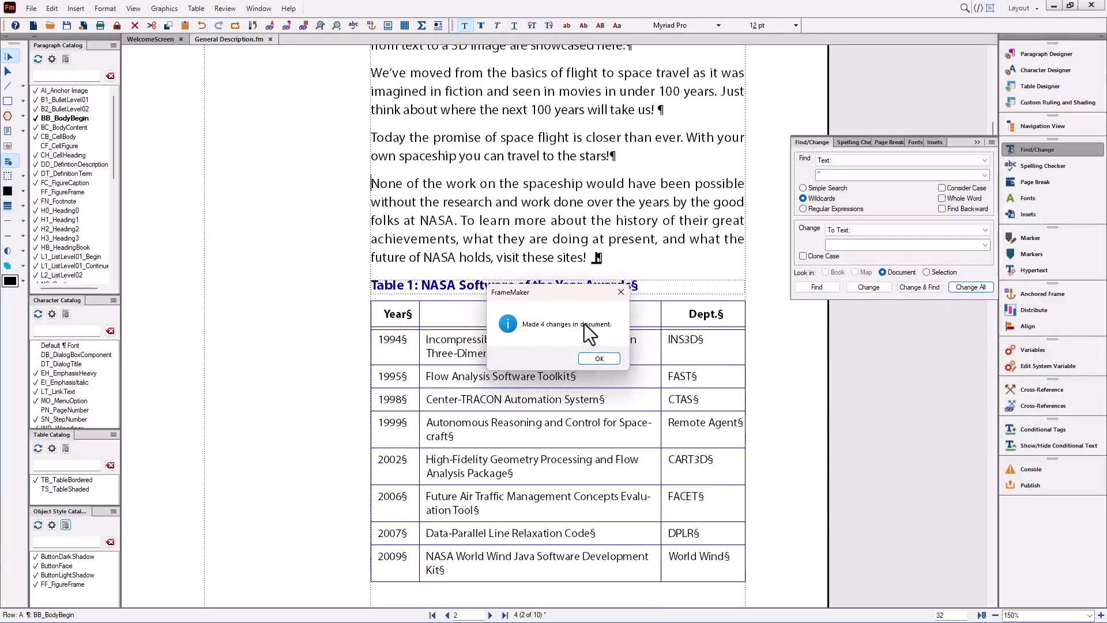
pyautogui.click(598, 358)
pyautogui.scroll(4, 473, 197)
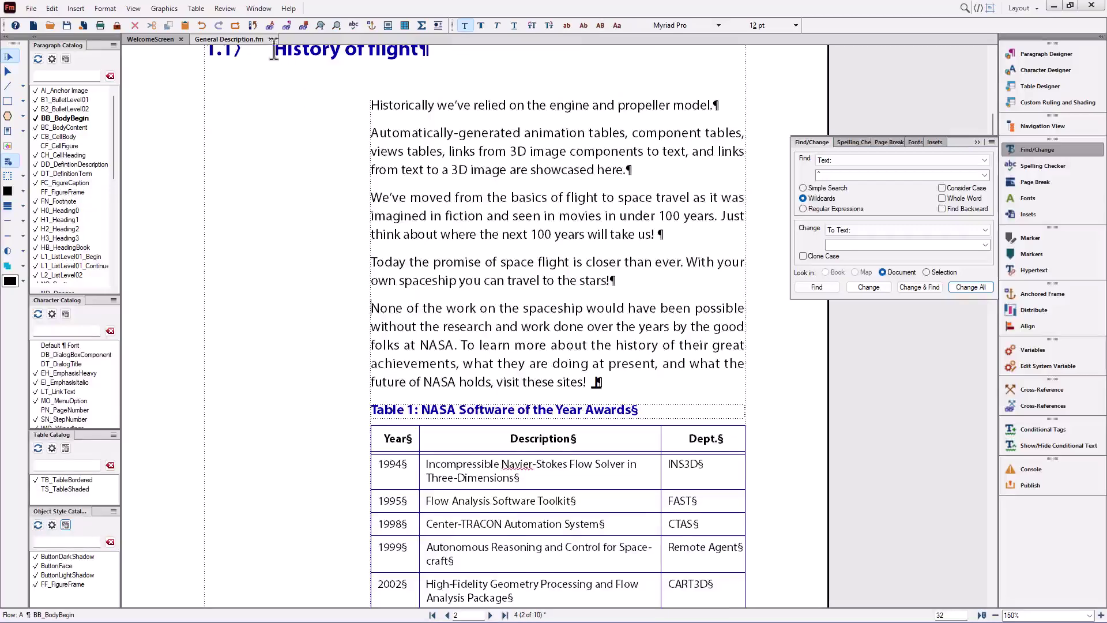
pyautogui.click(201, 25)
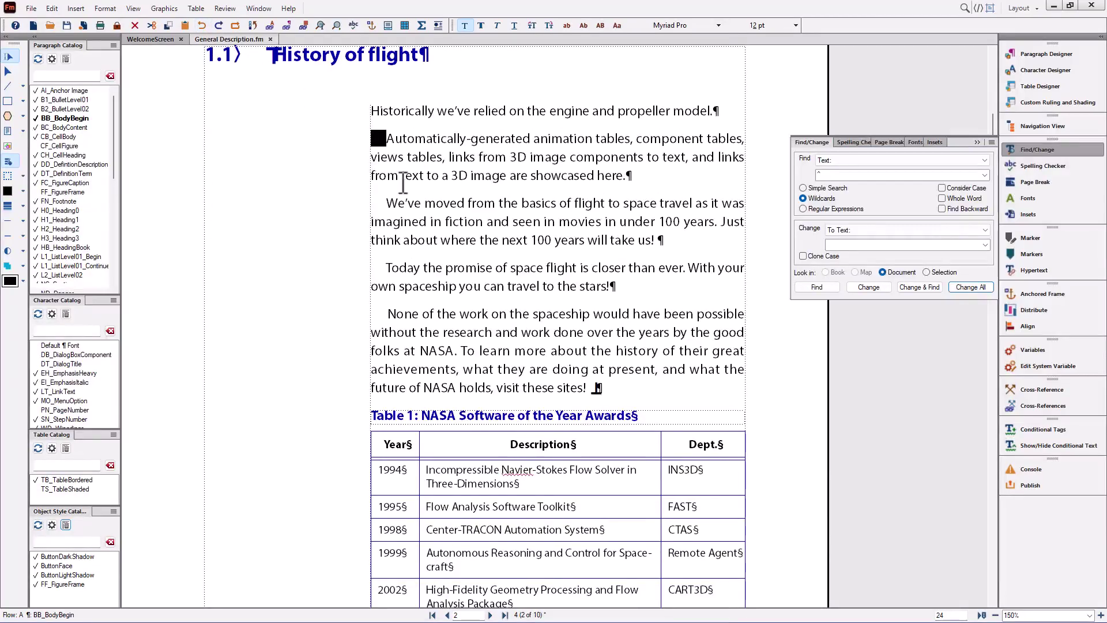
# Delete some leading spaces from the second, third and fourth History of flight paragraphs, giving each a different indent.
pyautogui.click(385, 138)
pyautogui.press('BackSpace')
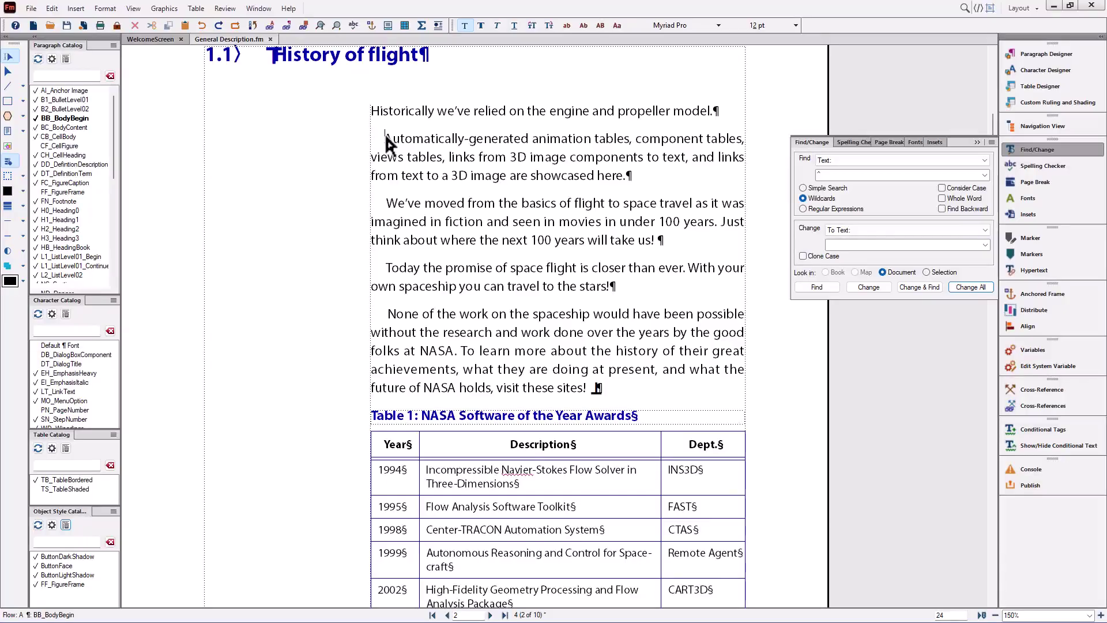
pyautogui.click(382, 206)
pyautogui.press('BackSpace')
pyautogui.press('BackSpace')
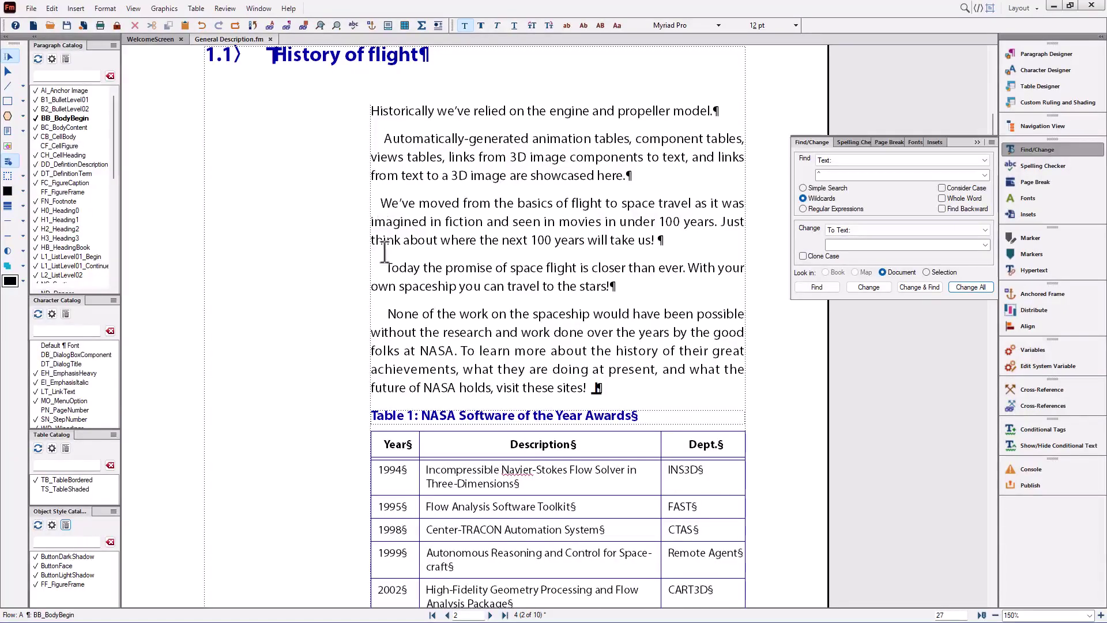
pyautogui.click(382, 271)
pyautogui.press('BackSpace')
pyautogui.press('BackSpace')
pyautogui.press('BackSpace')
pyautogui.press('BackSpace')
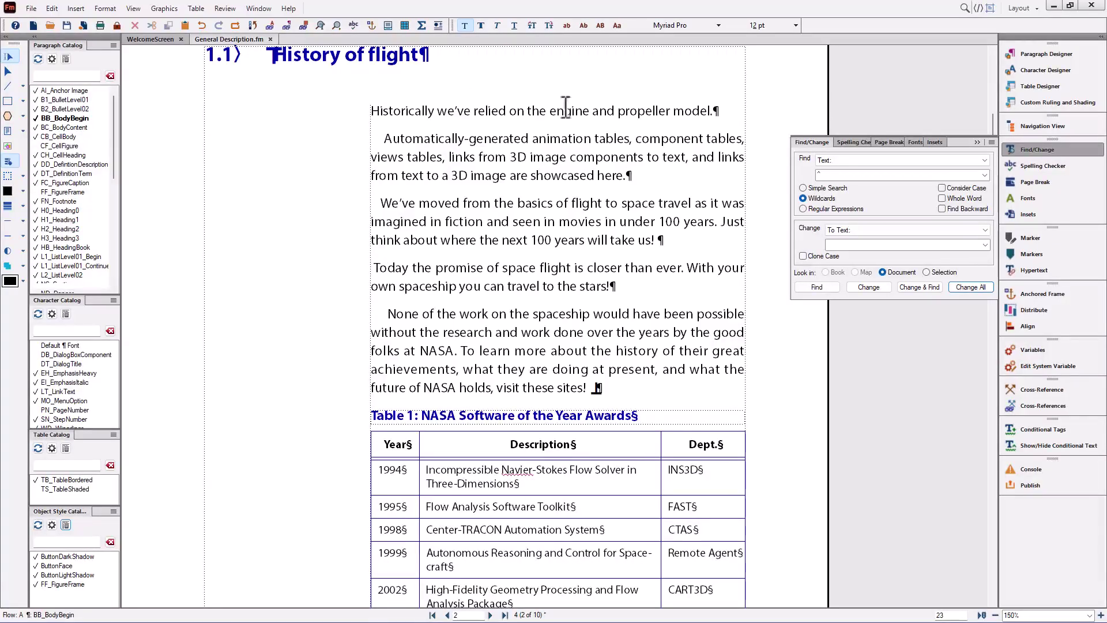
# Set the wildcard search text to ^| and step through the indents of differing length under History of flight.
pyautogui.doubleClick(848, 176)
pyautogui.click(845, 174)
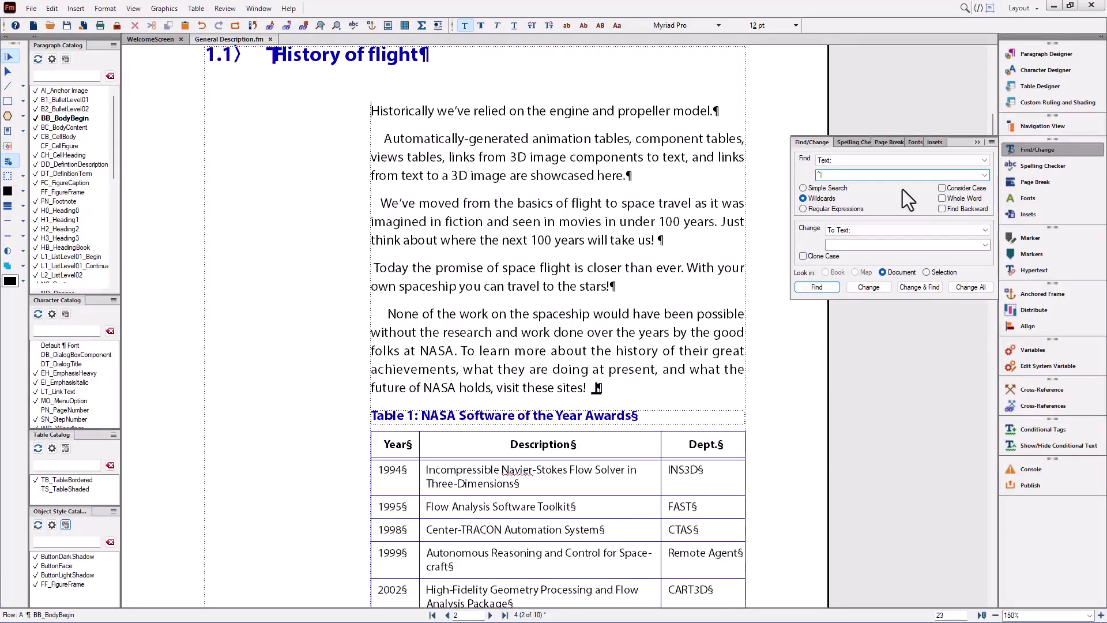
pyautogui.click(813, 286)
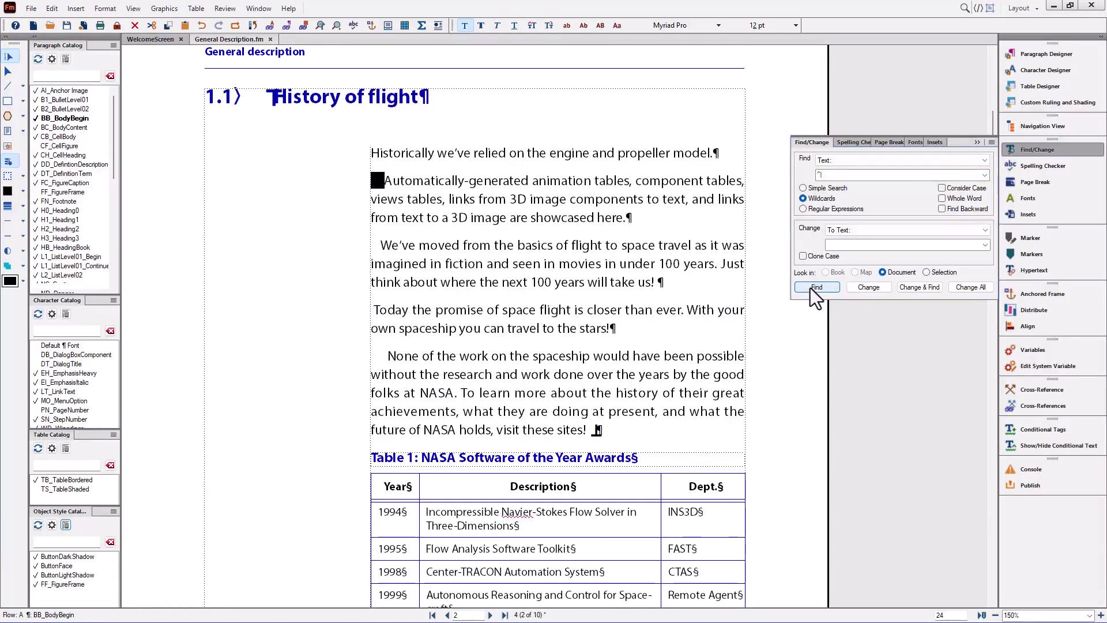
pyautogui.click(814, 288)
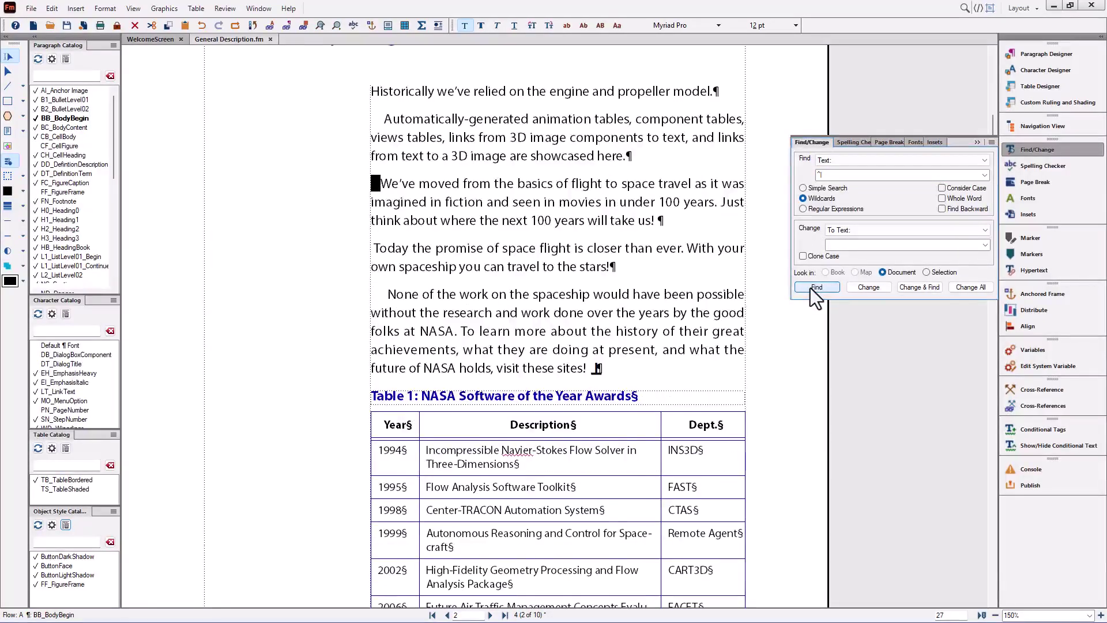
pyautogui.click(814, 287)
pyautogui.click(814, 287)
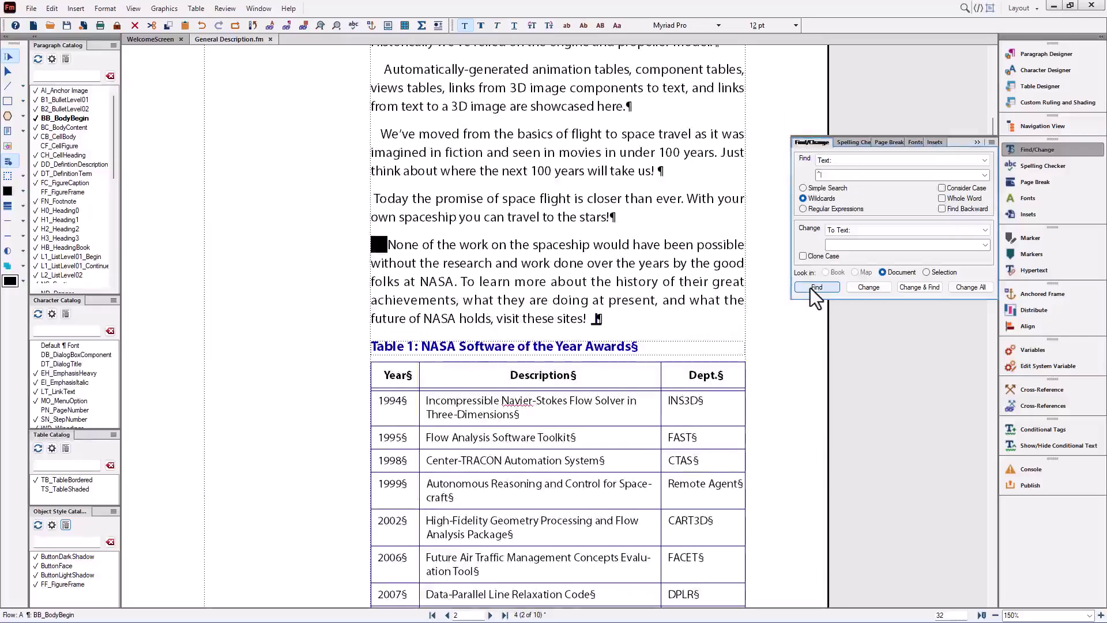
# Change all leading spaces matched by ^| in the document to empty text.
pyautogui.click(960, 288)
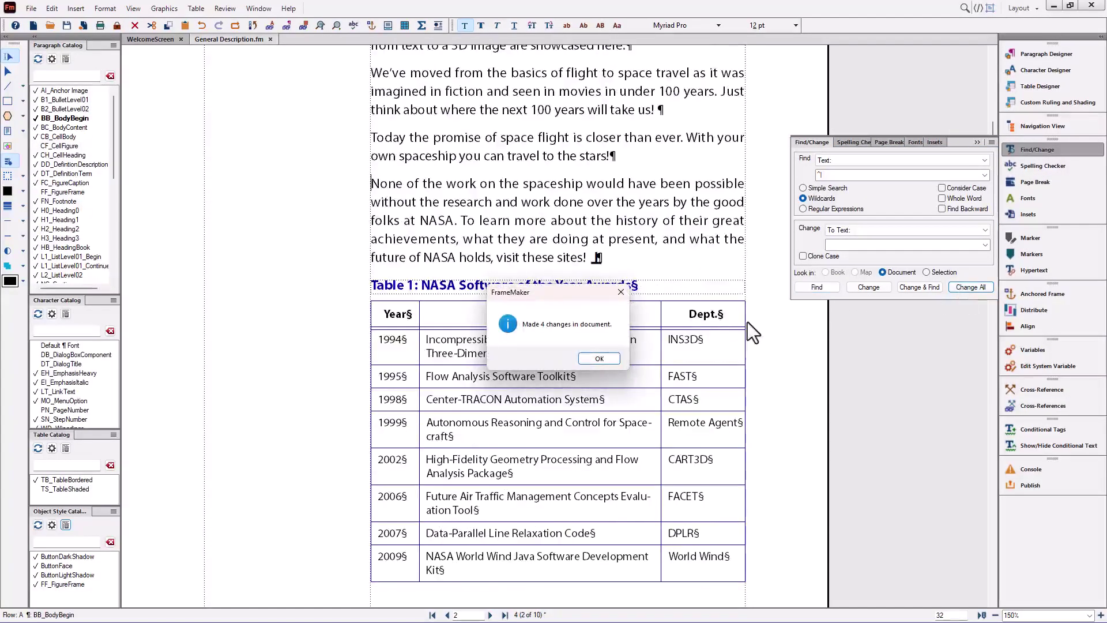
pyautogui.click(595, 361)
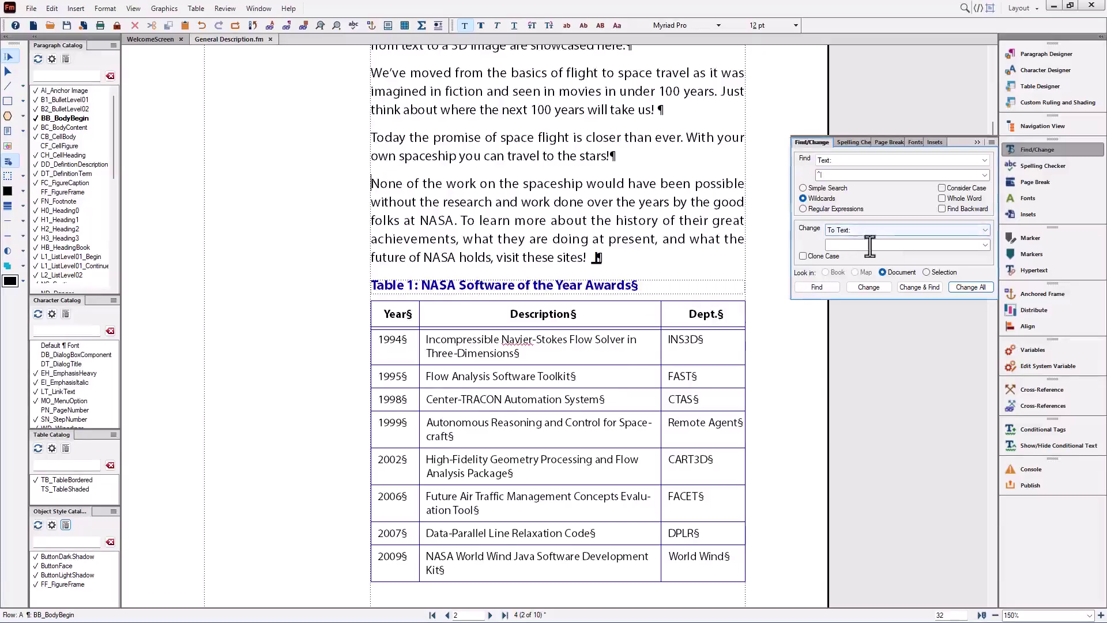
pyautogui.scroll(4, 642, 147)
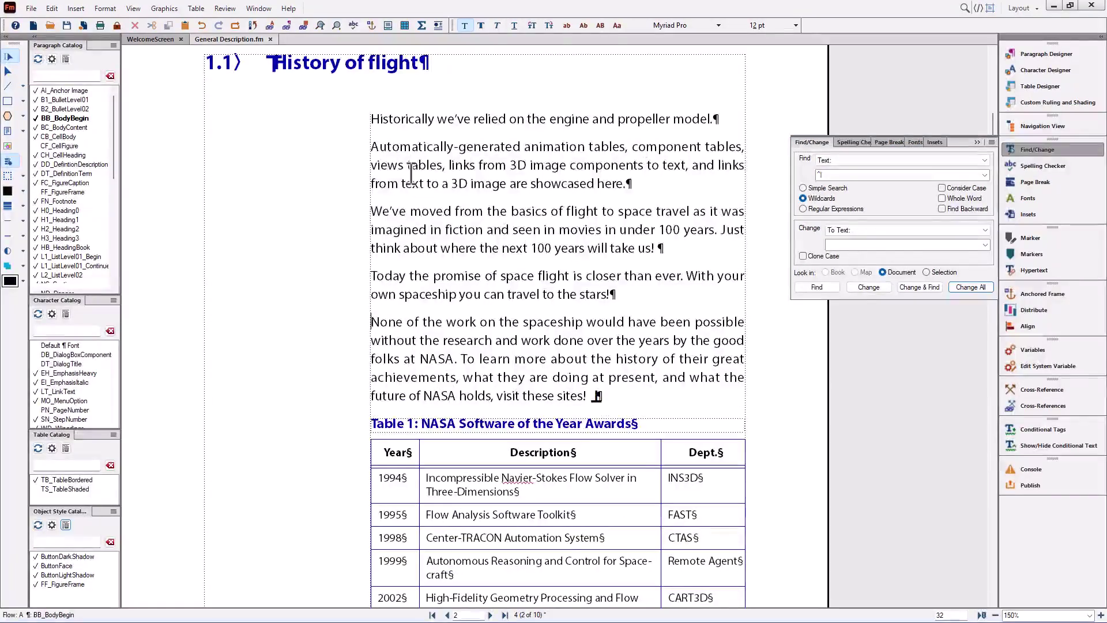
# Apply the BC_BodyContent paragraph style to the four History of flight paragraphs from "Automatically-generated" to "None of the work".
pyautogui.moveTo(411, 166); pyautogui.dragTo(426, 340)
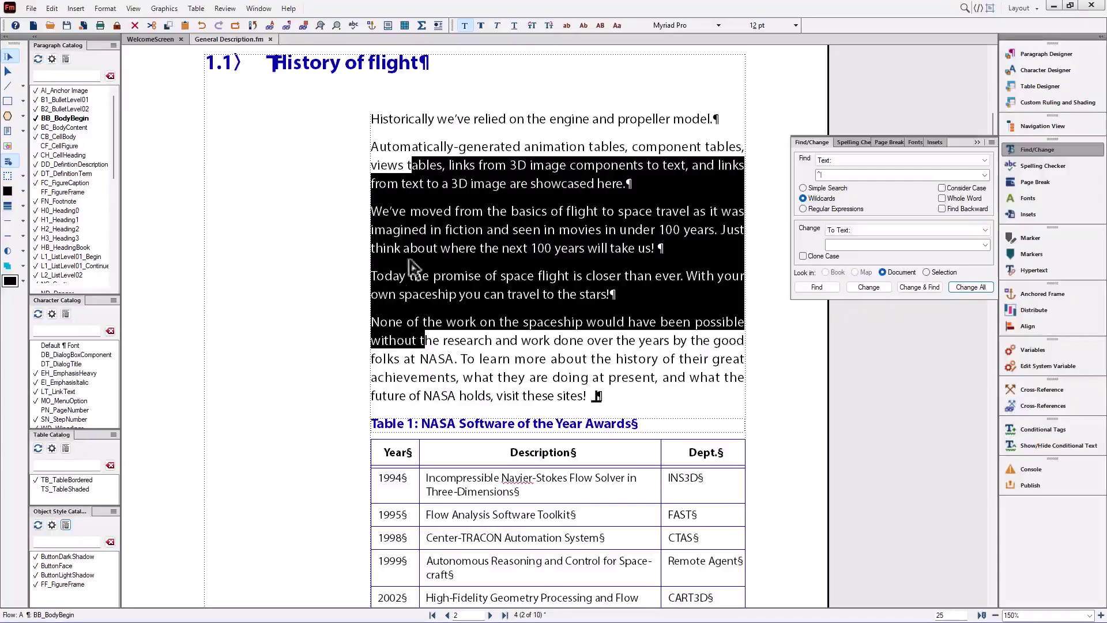
pyautogui.click(68, 127)
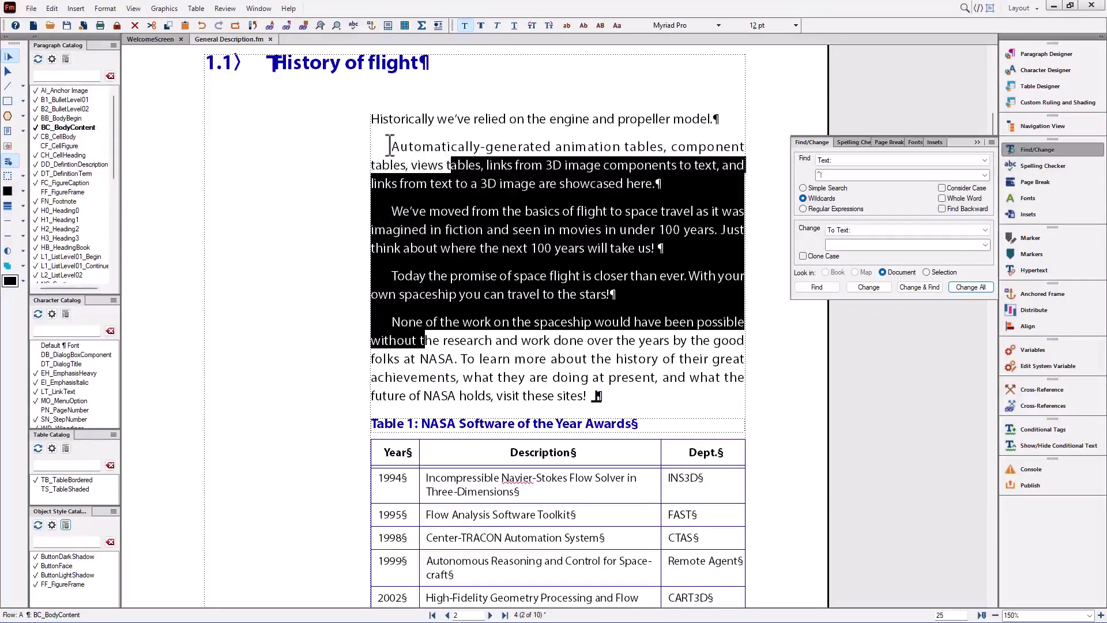
pyautogui.click(500, 165)
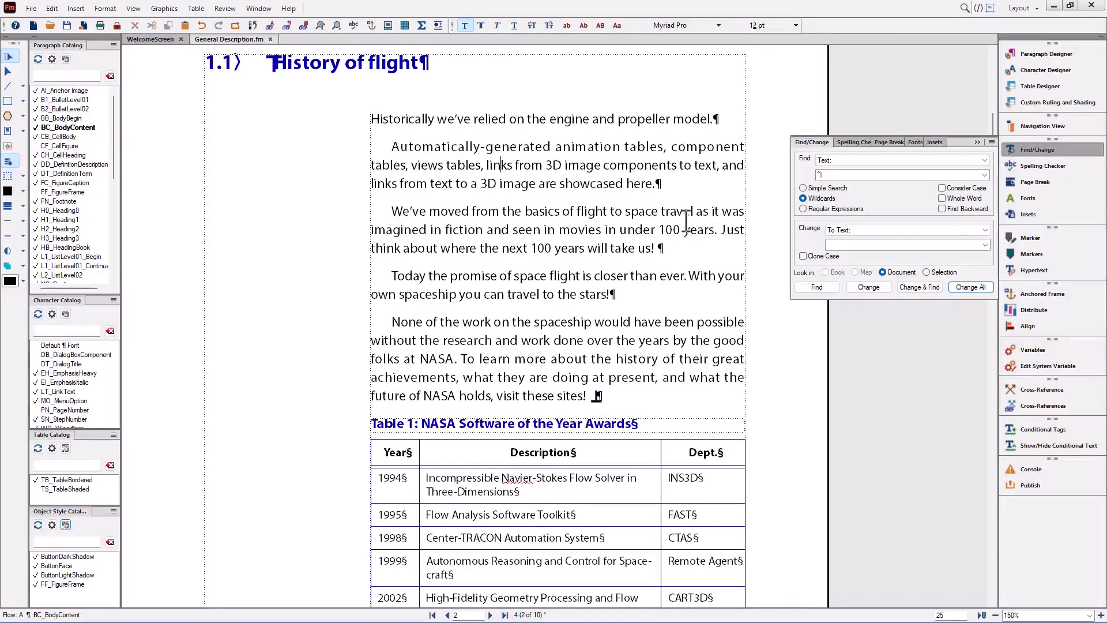
# Insert an empty paragraph after the "Automatically-generated" paragraph and another after the "We've moved" paragraph under History of flight.
pyautogui.click(672, 184)
pyautogui.press('Return')
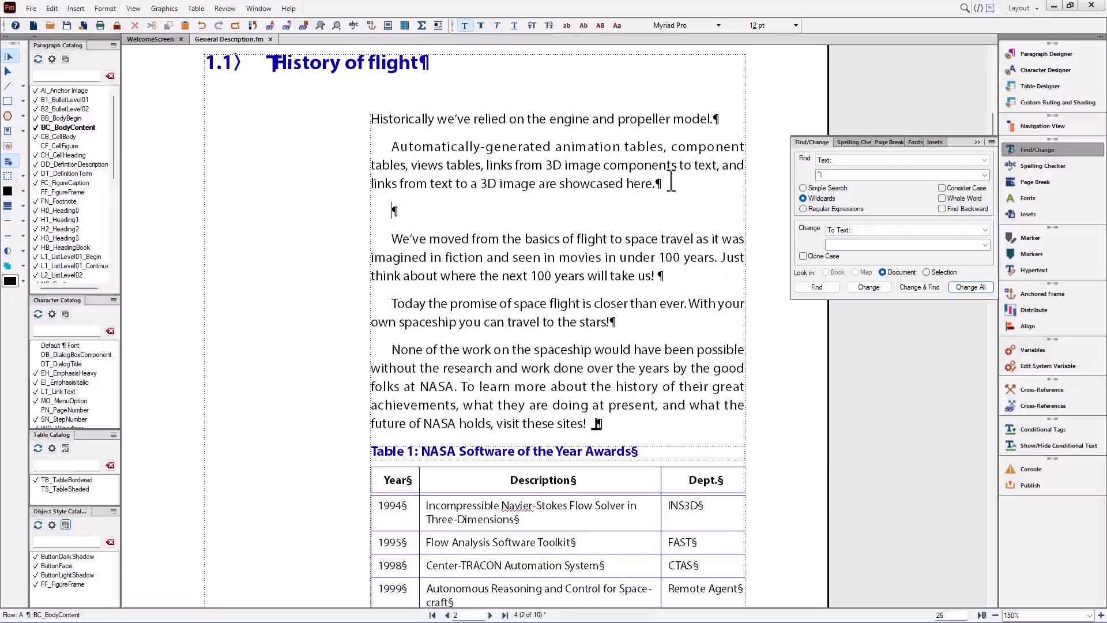
pyautogui.click(668, 274)
pyautogui.press('Return')
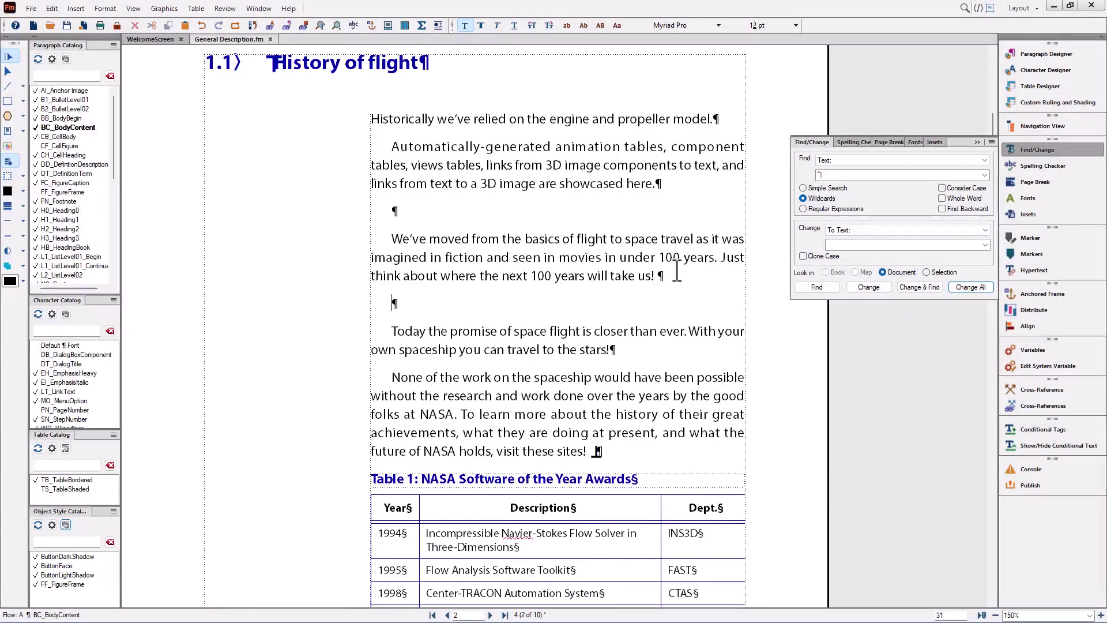
# Change all double paragraph marks \p\p in the document to a single \p using the wildcard search.
pyautogui.moveTo(829, 174); pyautogui.dragTo(797, 170)
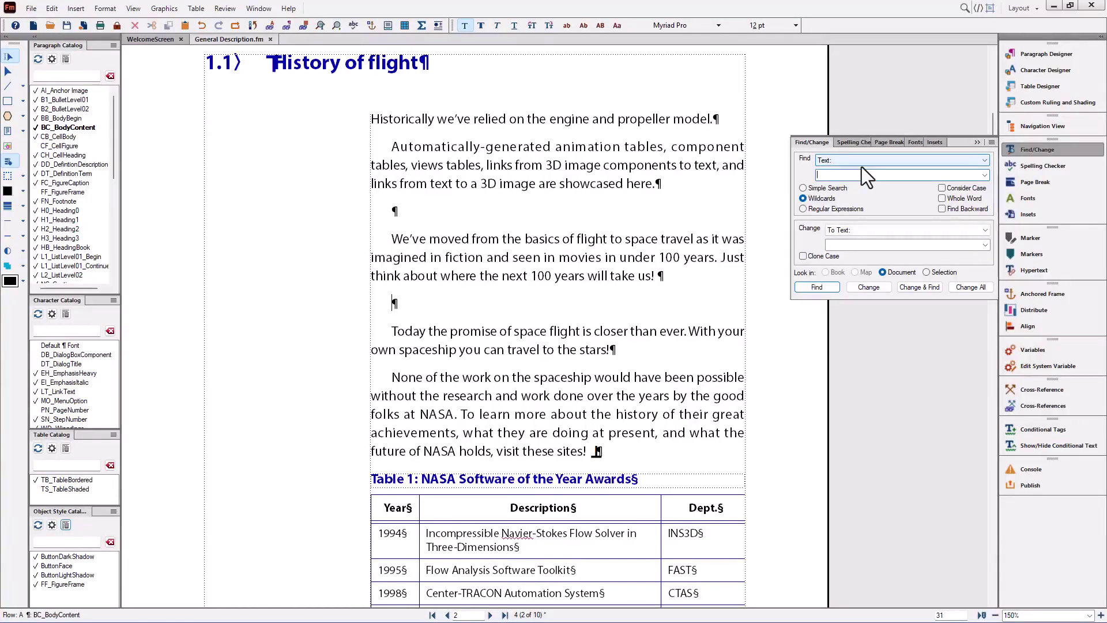
pyautogui.write('\\p\\p')
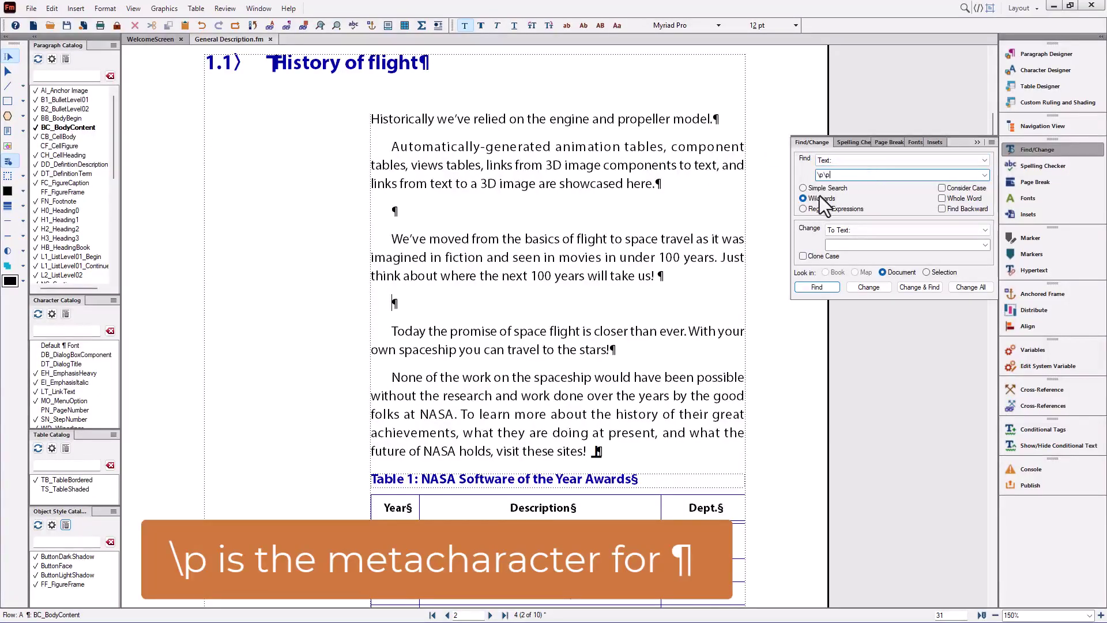
pyautogui.click(839, 245)
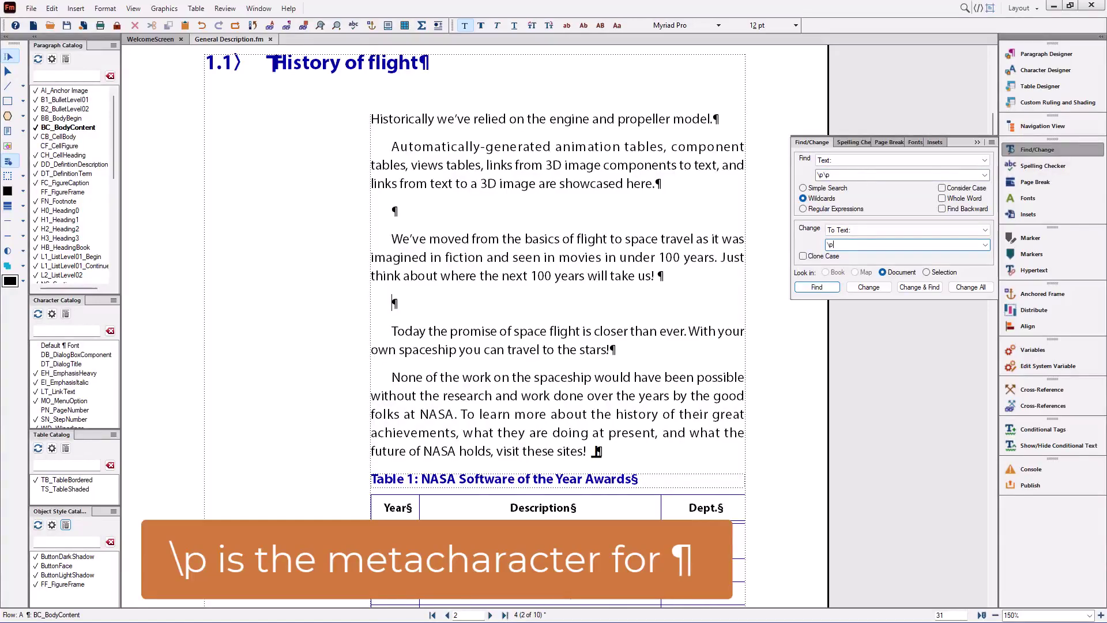
pyautogui.click(974, 287)
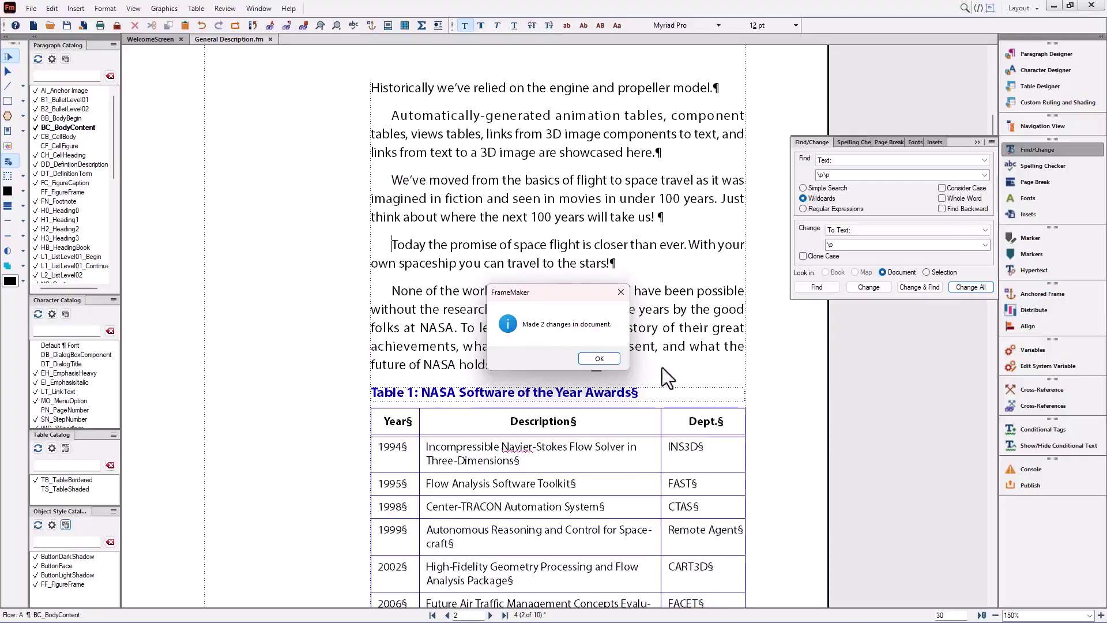
pyautogui.click(591, 363)
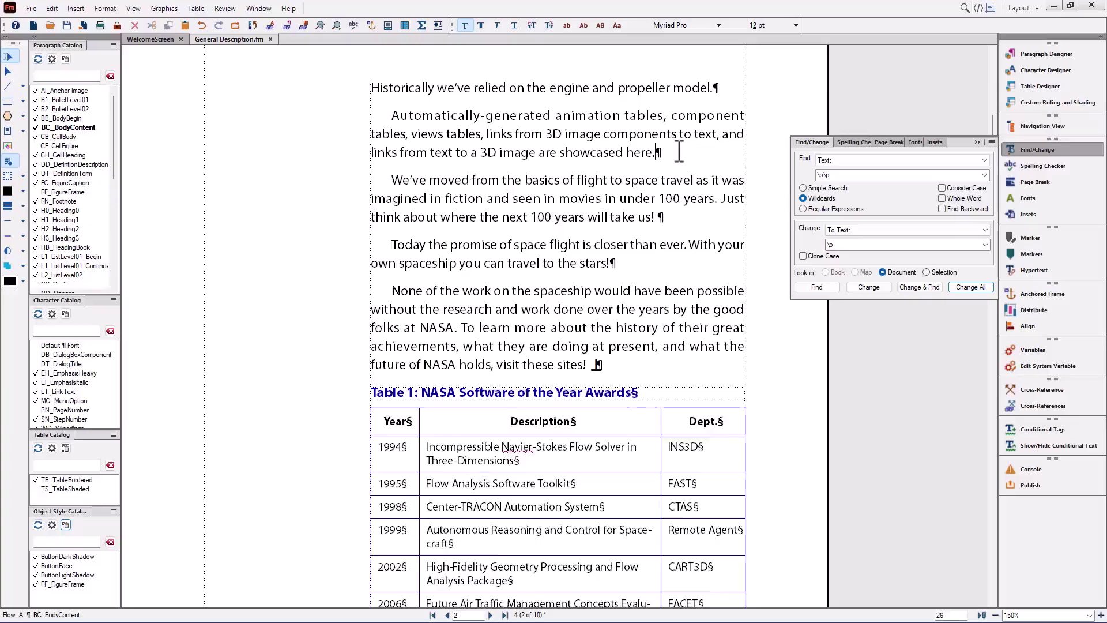
# Add an empty paragraph containing a space after "showcased here.", remove the trailing space after "take us!" and add two empty paragraphs there.
pyautogui.press('Return')
pyautogui.click(667, 247)
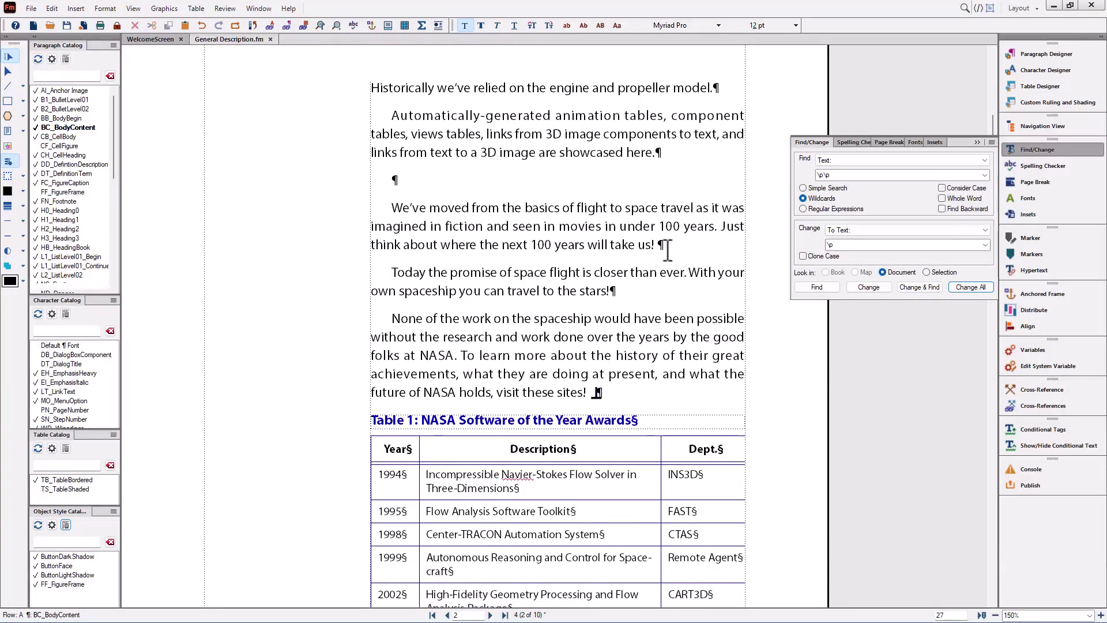
pyautogui.press('BackSpace')
pyautogui.press('Return')
pyautogui.press('Return')
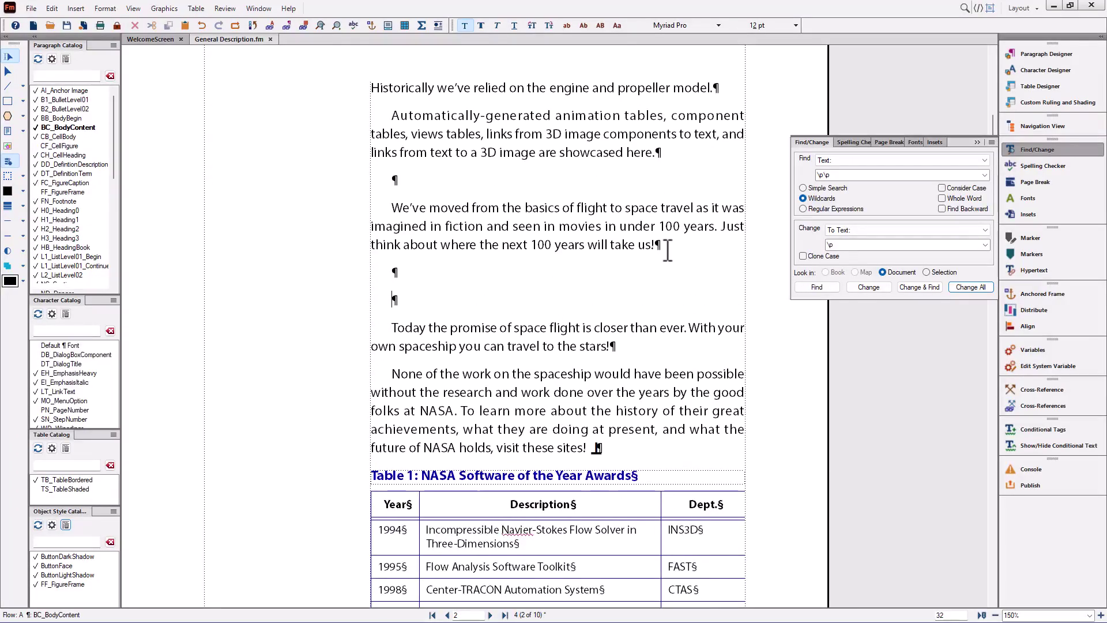
pyautogui.click(394, 181)
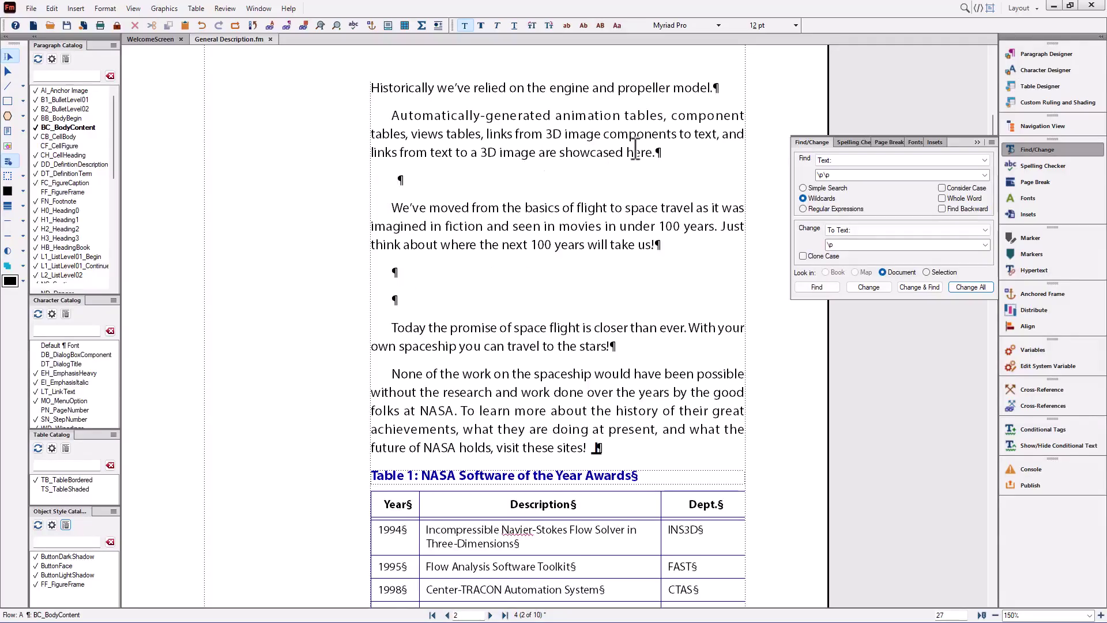
# Set the wildcard search text to \p|\p and change all matches in the document to \p.
pyautogui.click(820, 177)
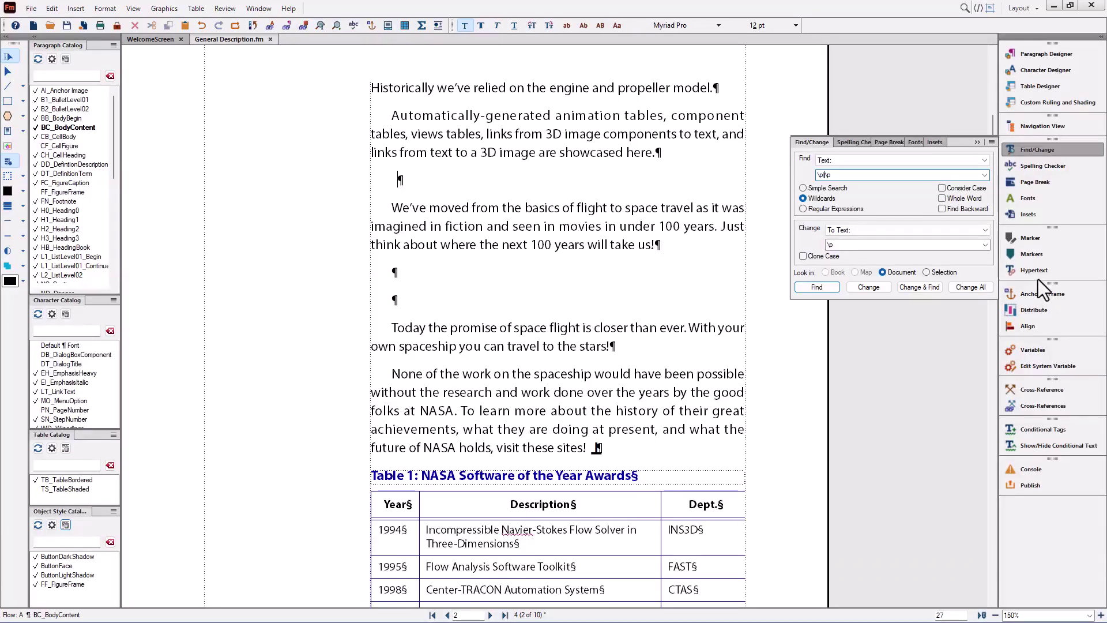
pyautogui.click(970, 289)
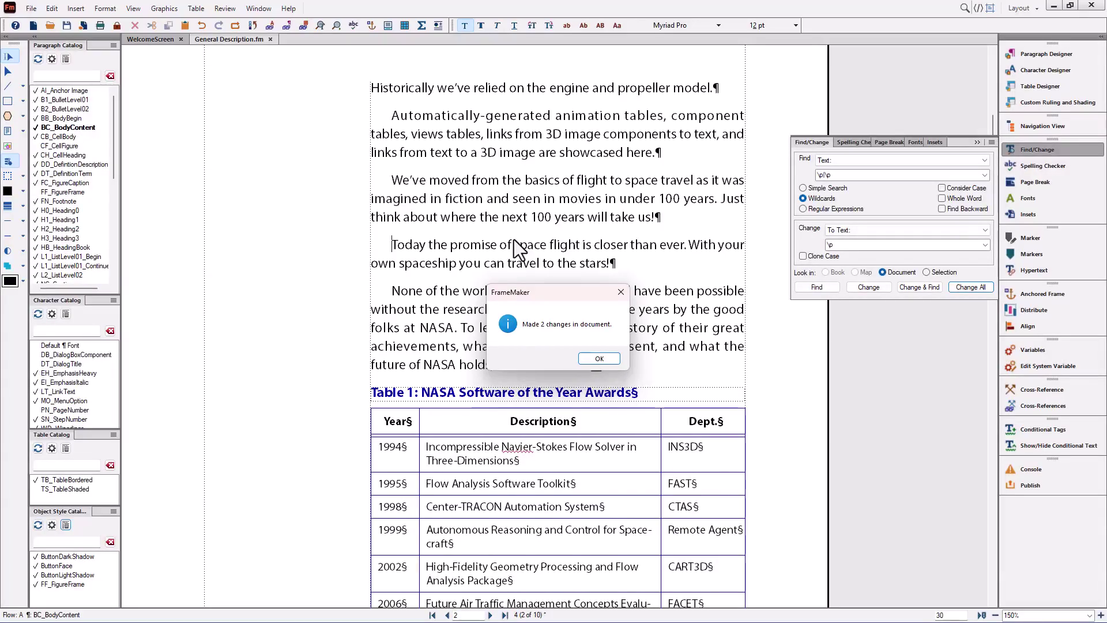
pyautogui.click(599, 358)
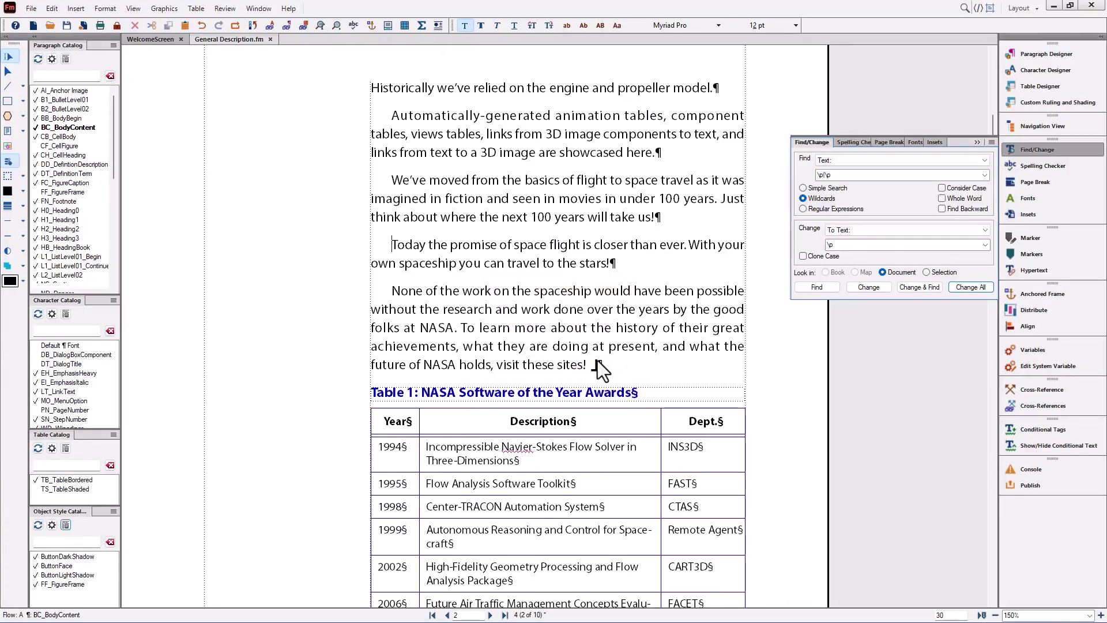
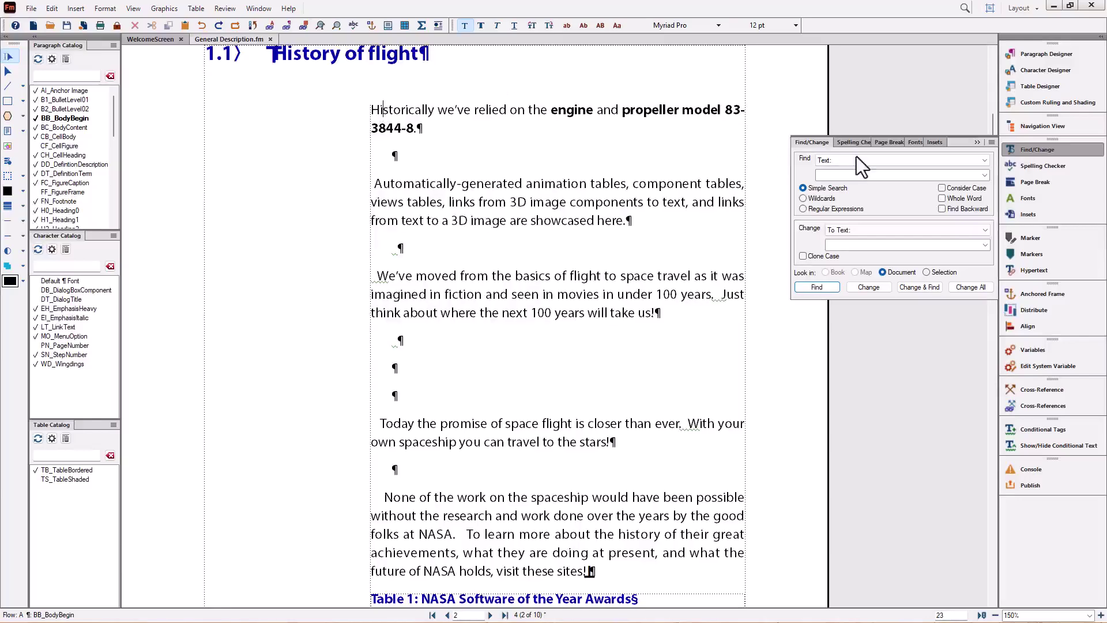
# Try to find \s in the document with a simple search.
pyautogui.click(839, 174)
pyautogui.write('\\s')
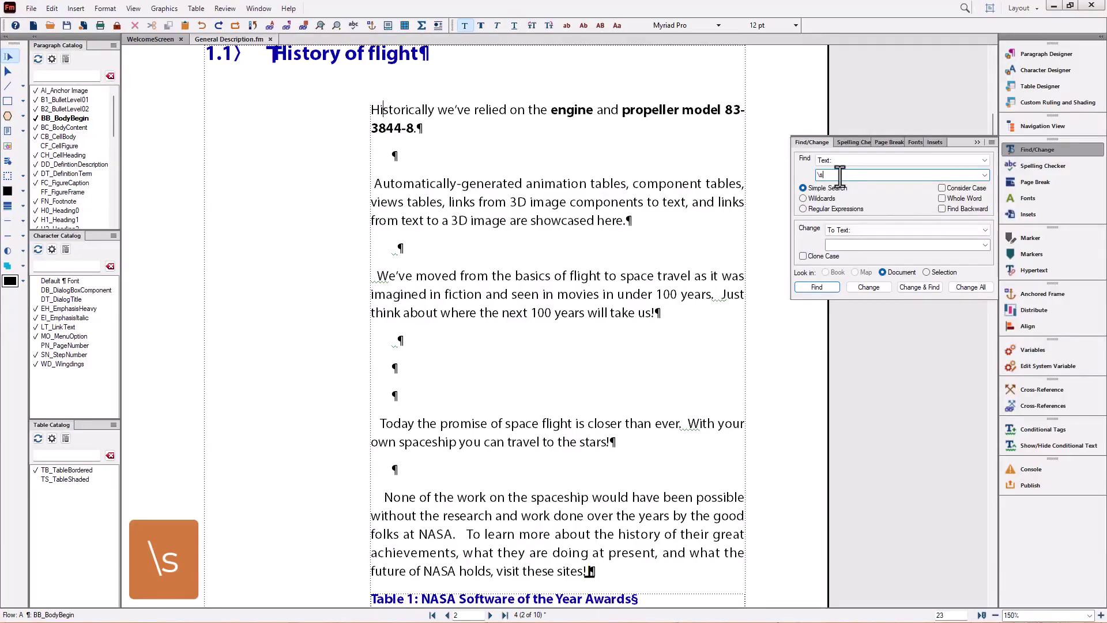
pyautogui.click(813, 289)
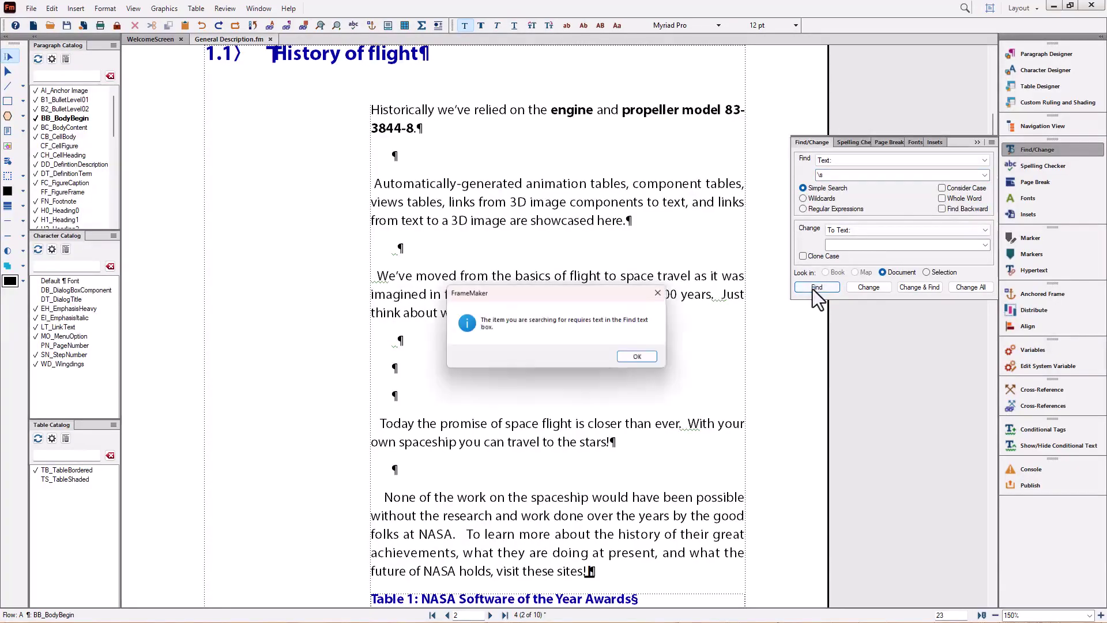
pyautogui.click(641, 357)
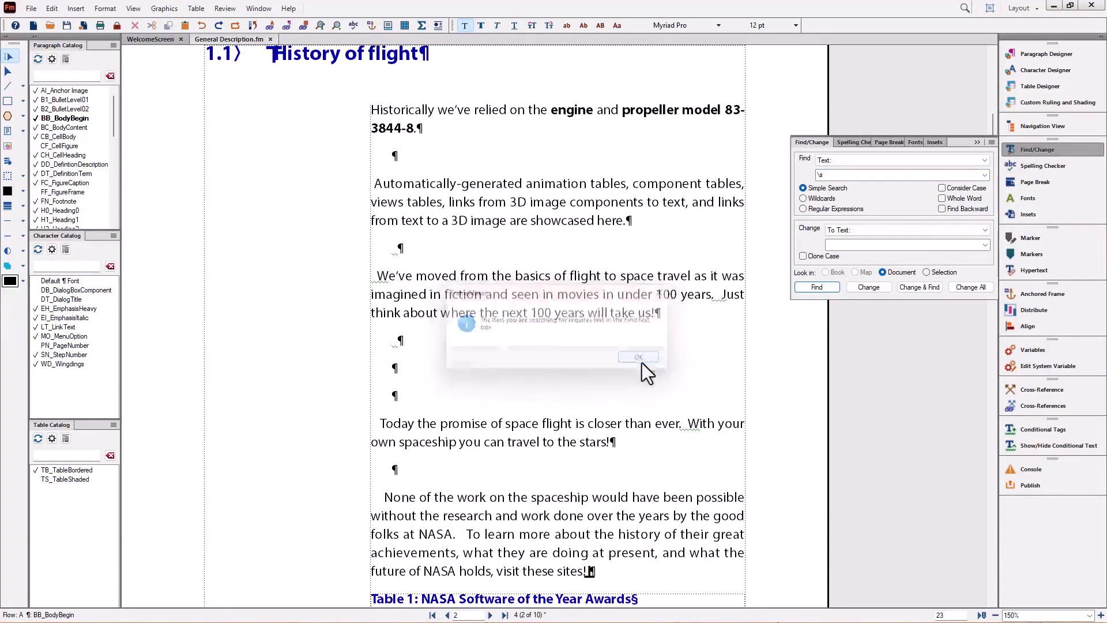
# Switch the \s search to regular expressions and step through the whitespace matches from the first History of flight paragraph.
pyautogui.click(839, 209)
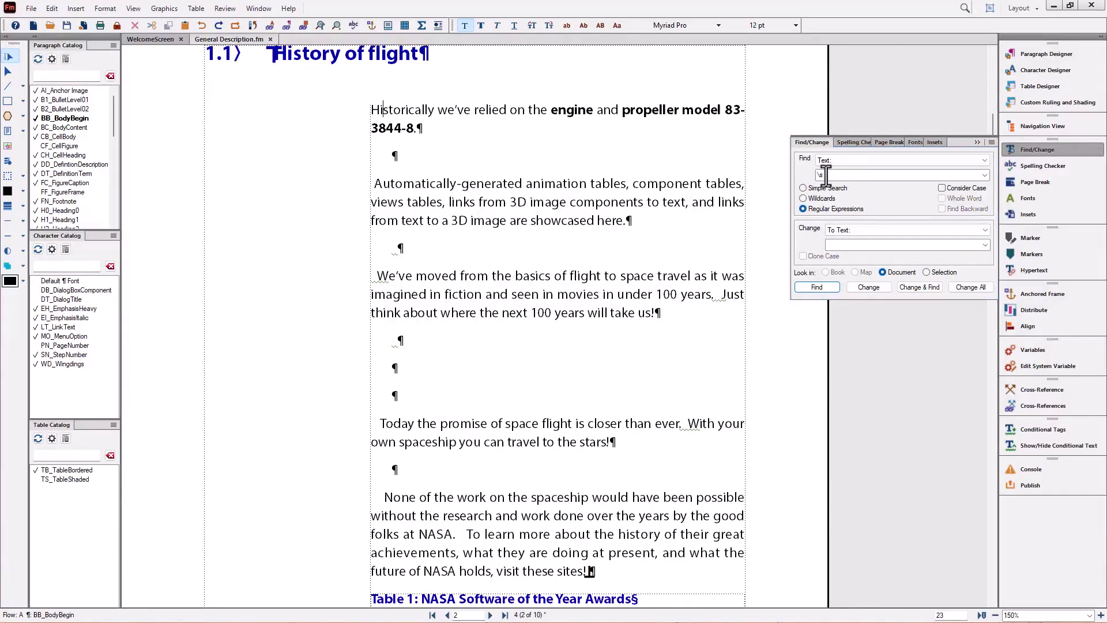
pyautogui.click(824, 289)
pyautogui.click(825, 288)
pyautogui.click(824, 288)
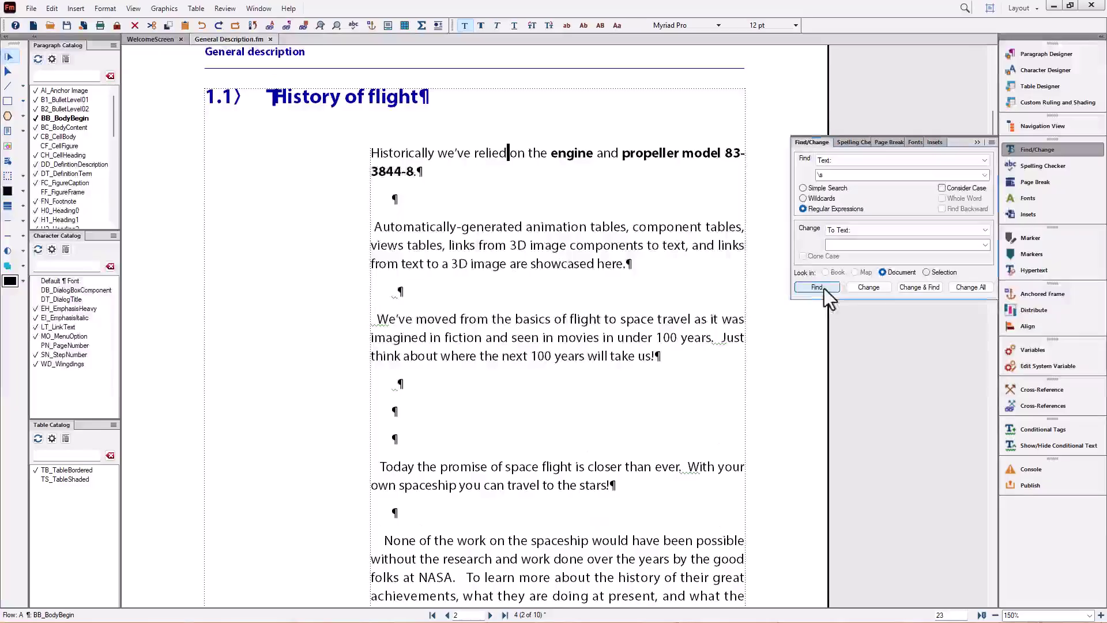
pyautogui.click(825, 289)
pyautogui.click(824, 289)
pyautogui.click(824, 289)
pyautogui.click(825, 289)
pyautogui.click(825, 289)
pyautogui.click(824, 289)
pyautogui.click(824, 289)
pyautogui.click(824, 289)
pyautogui.click(824, 289)
pyautogui.click(824, 289)
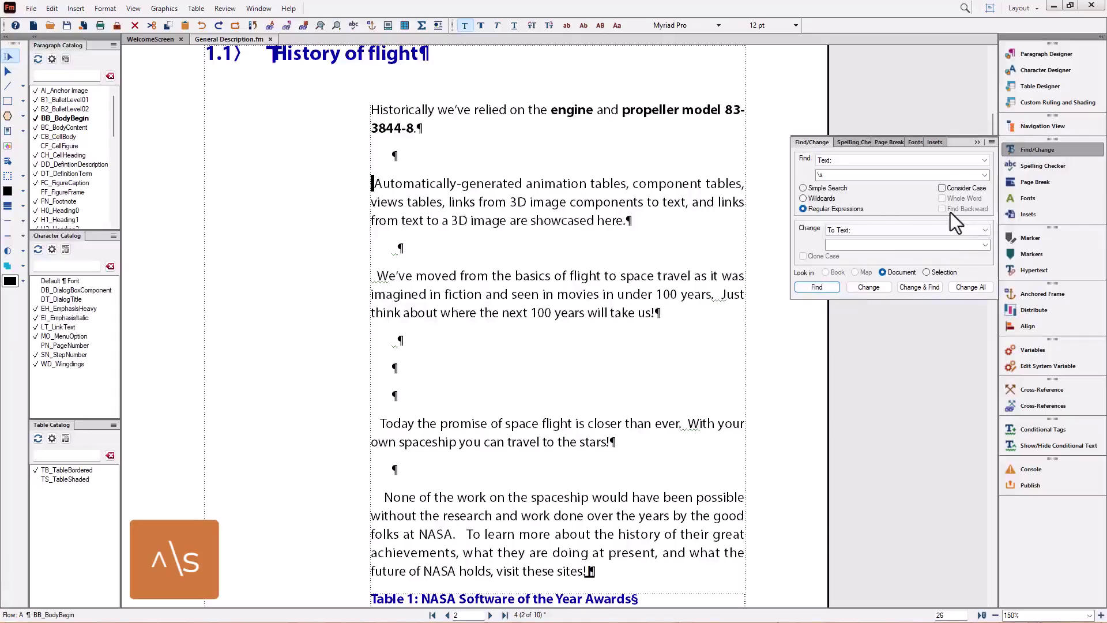
# Set the regular expression to ^\s and step through the matches at paragraph starts, beginning in the "Historically" paragraph.
pyautogui.click(837, 173)
pyautogui.press('Home')
pyautogui.write('^')
pyautogui.click(388, 111)
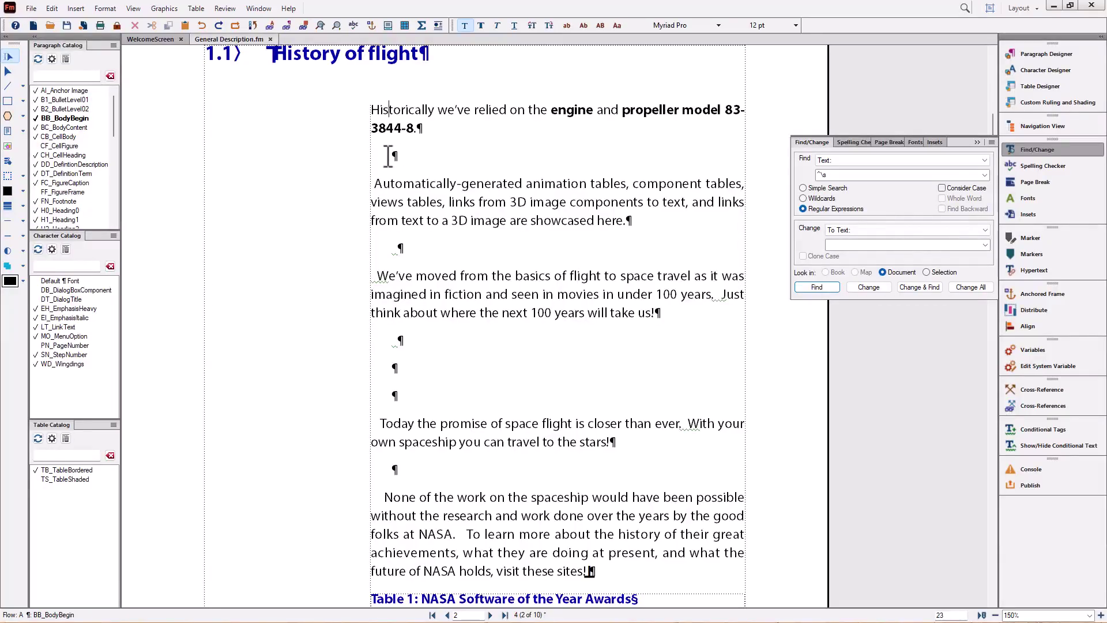
pyautogui.click(819, 289)
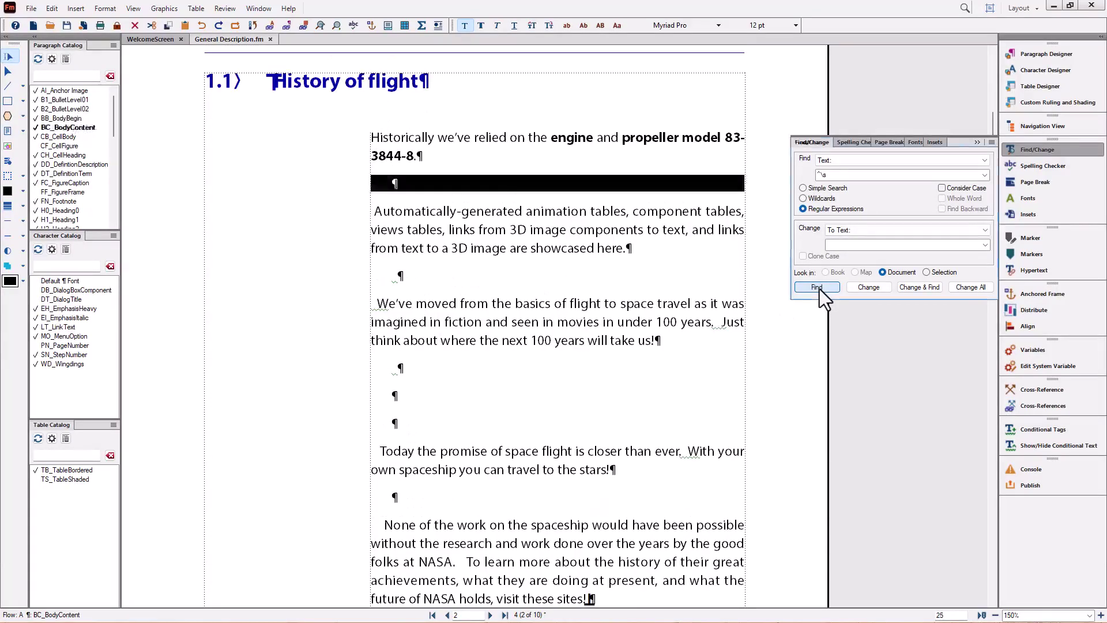
pyautogui.click(818, 288)
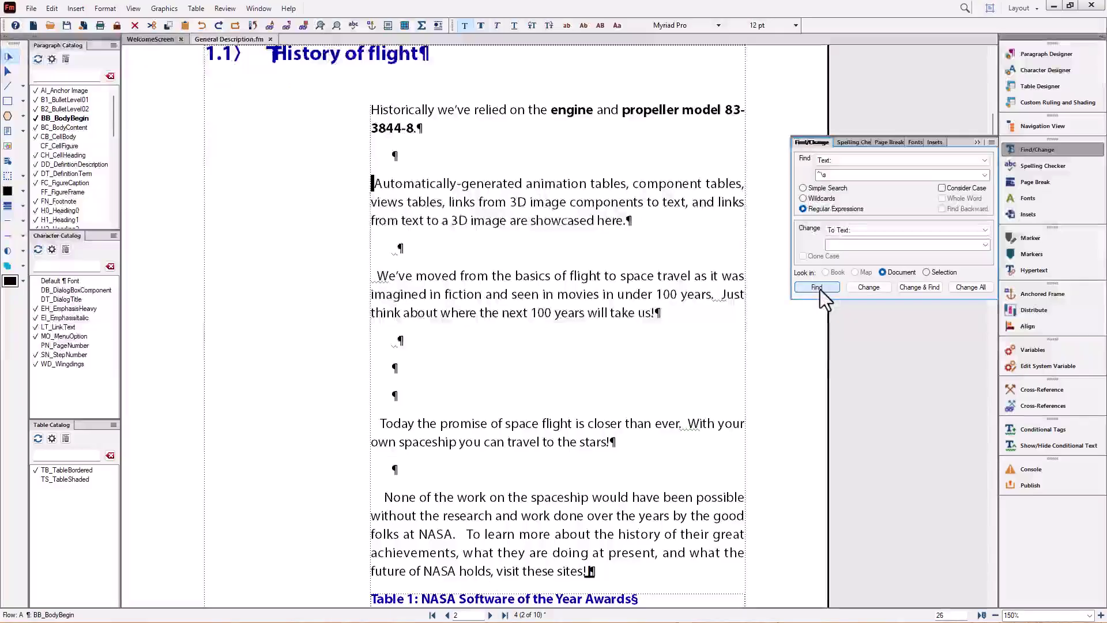
pyautogui.click(819, 289)
pyautogui.click(819, 288)
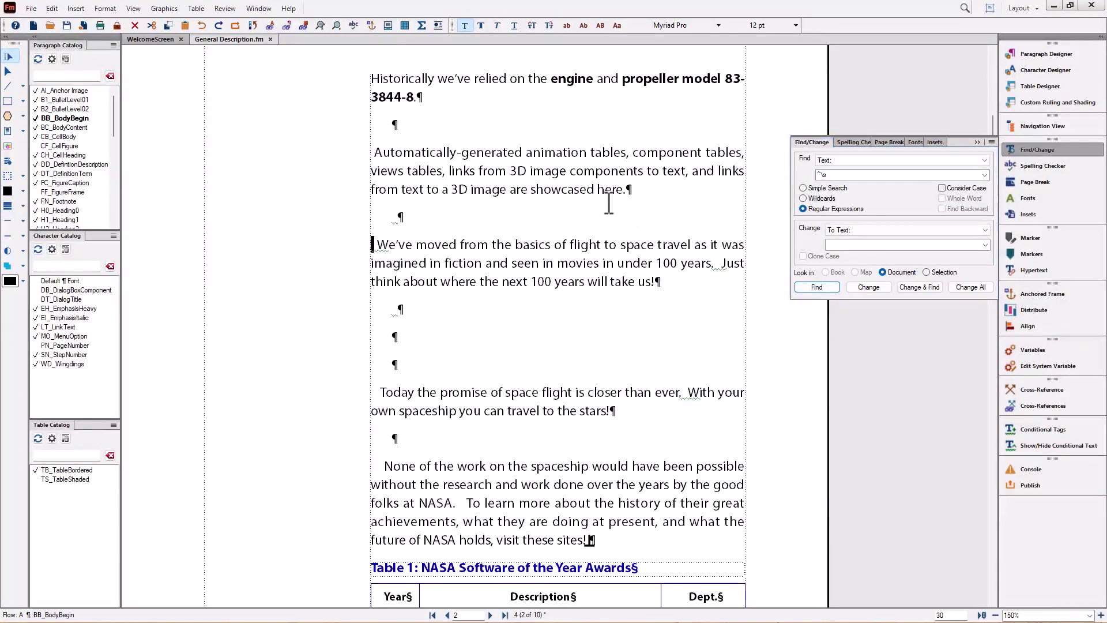
pyautogui.scroll(5, 609, 203)
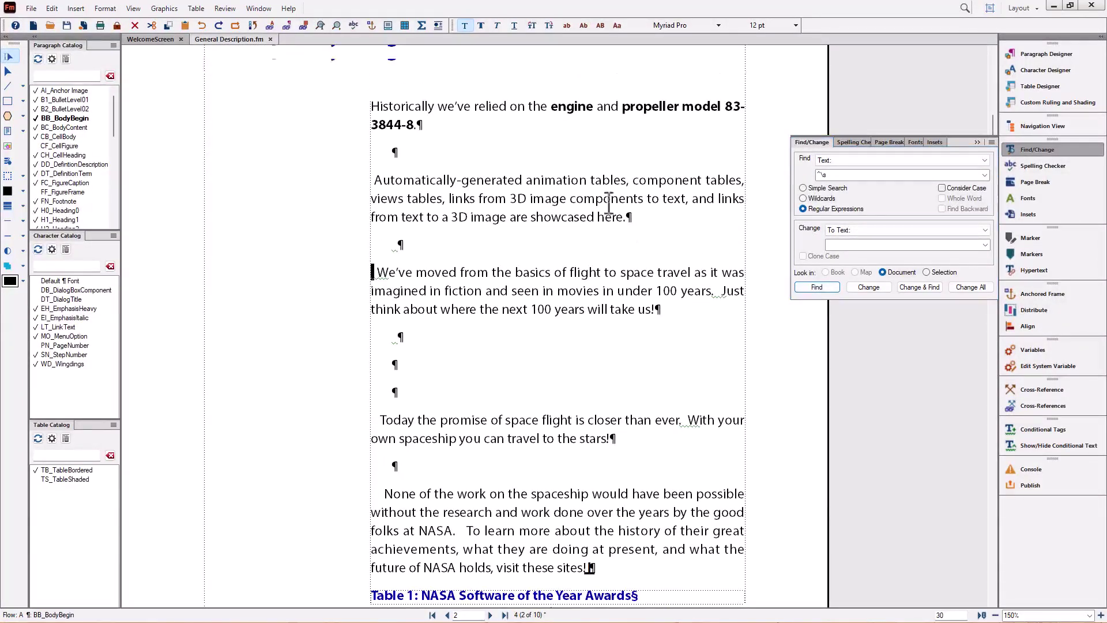
# Extend the regular expression to ^\s+ with empty replacement text and find its matches under History of flight.
pyautogui.click(856, 176)
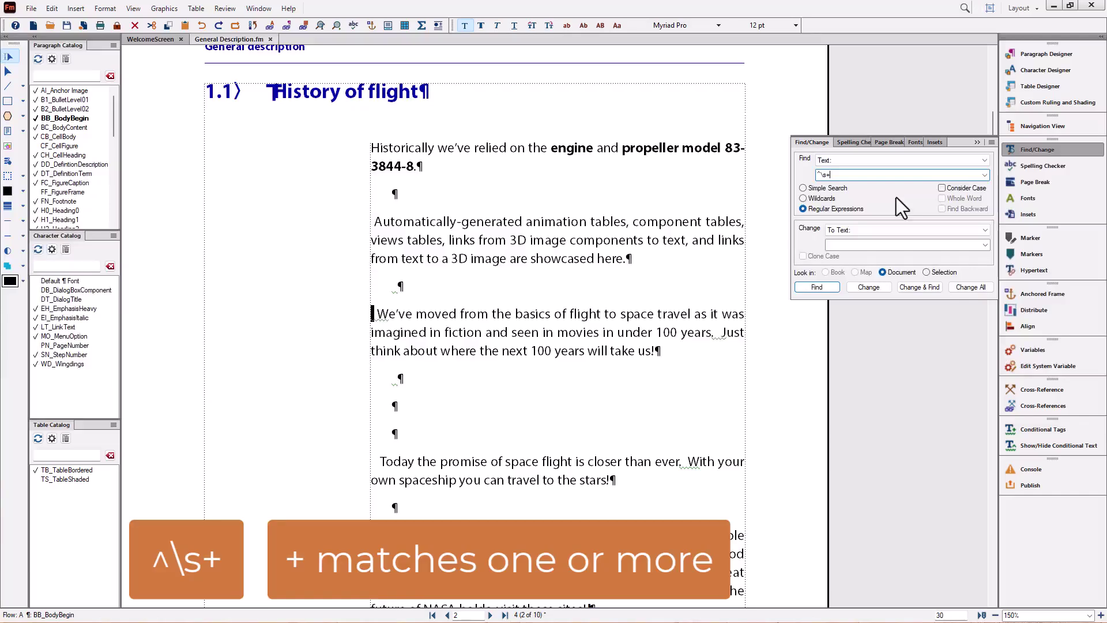
pyautogui.click(838, 244)
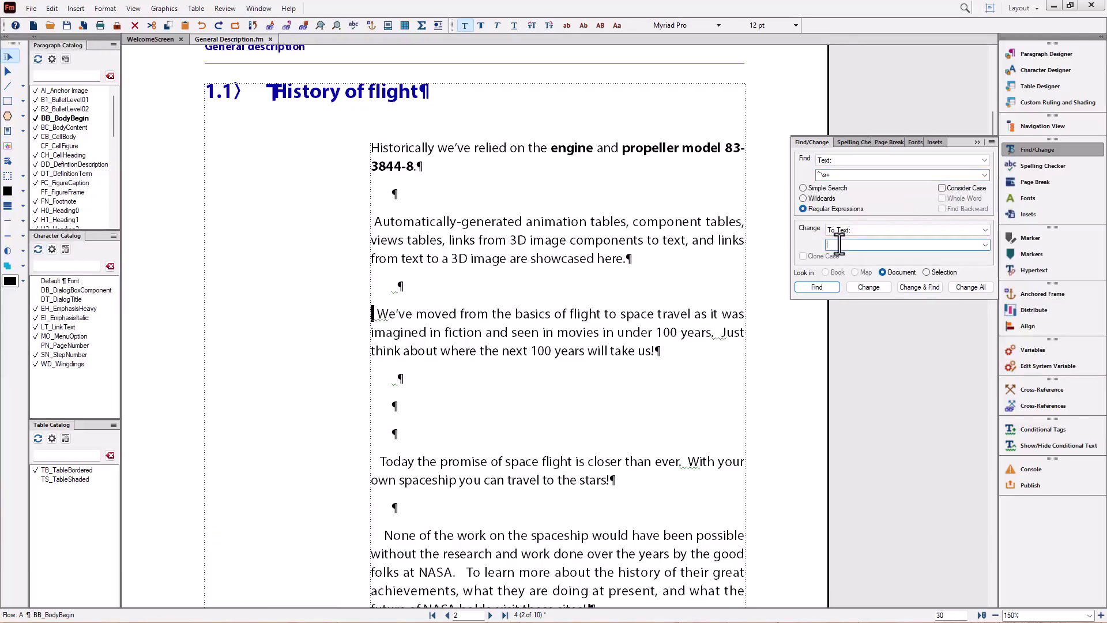
pyautogui.click(817, 286)
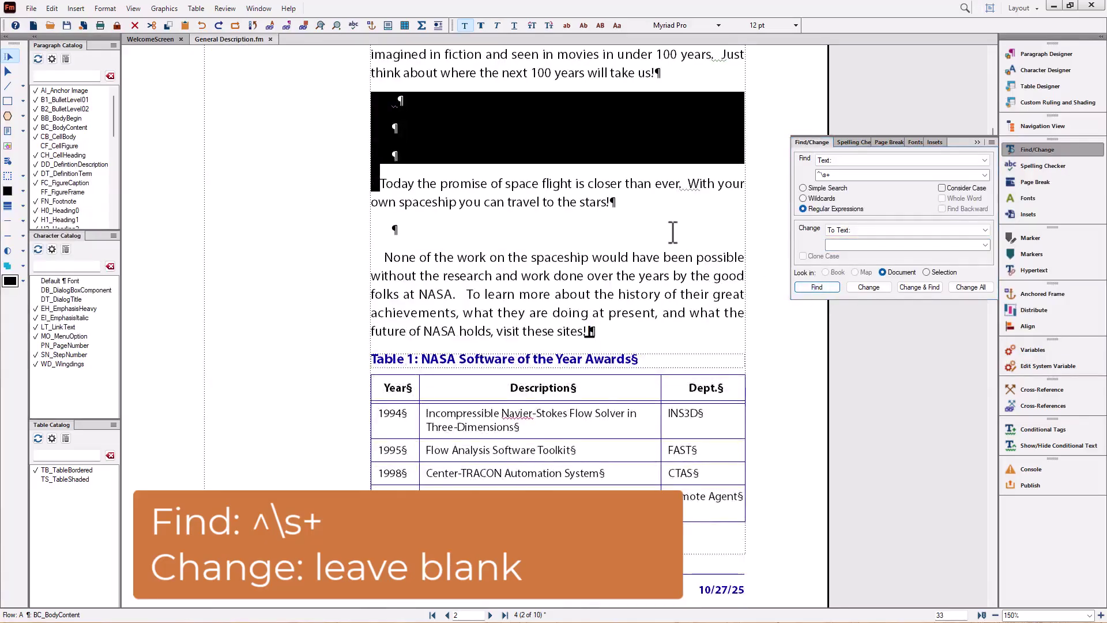
pyautogui.scroll(5, 673, 232)
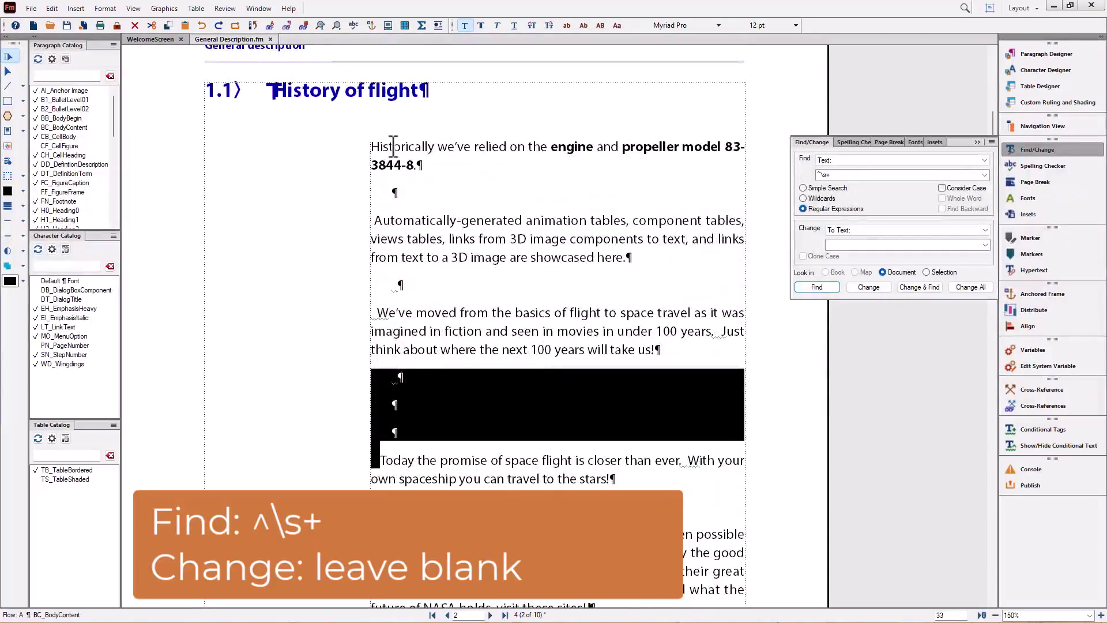
# Replace each ^\s+ match with empty text one by one, starting from the "Historically" paragraph, until no matches remain.
pyautogui.click(394, 146)
pyautogui.click(817, 289)
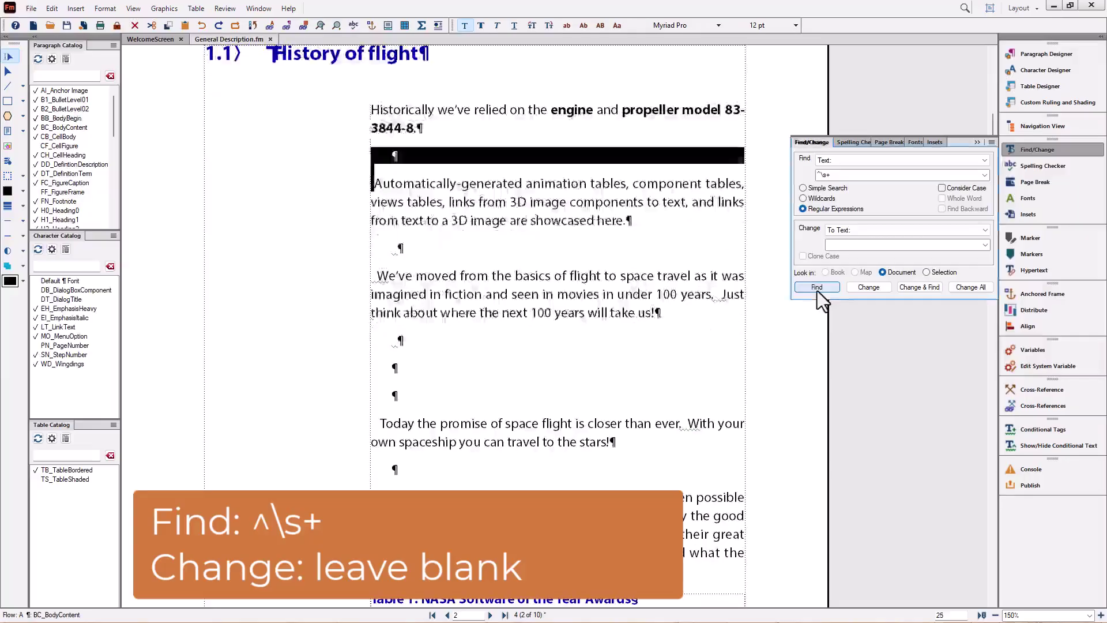
pyautogui.click(918, 286)
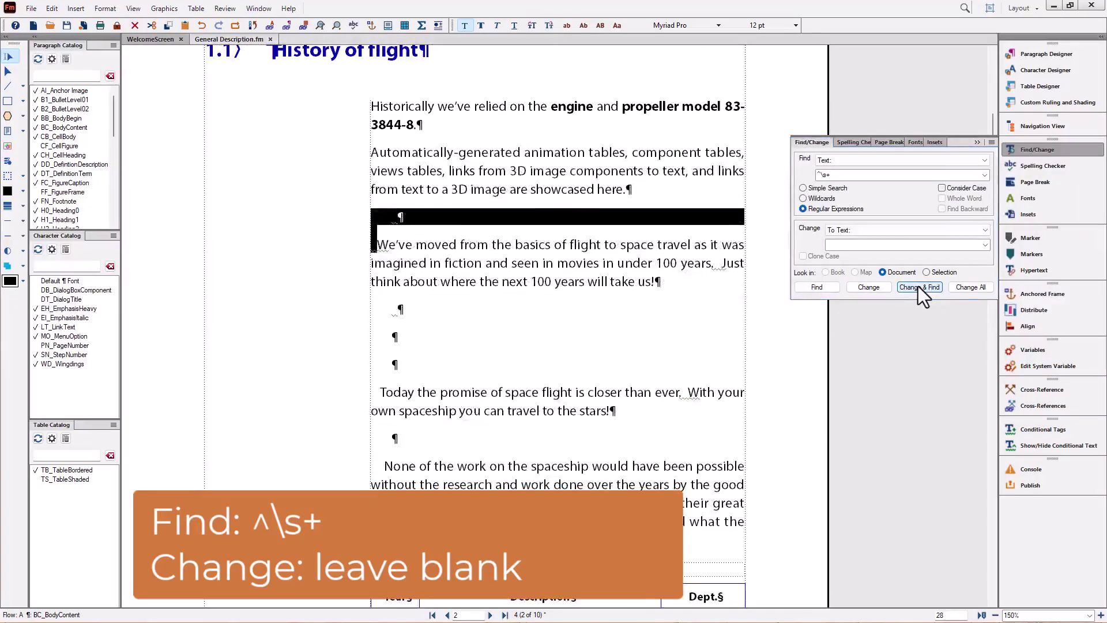
pyautogui.click(918, 286)
pyautogui.click(918, 286)
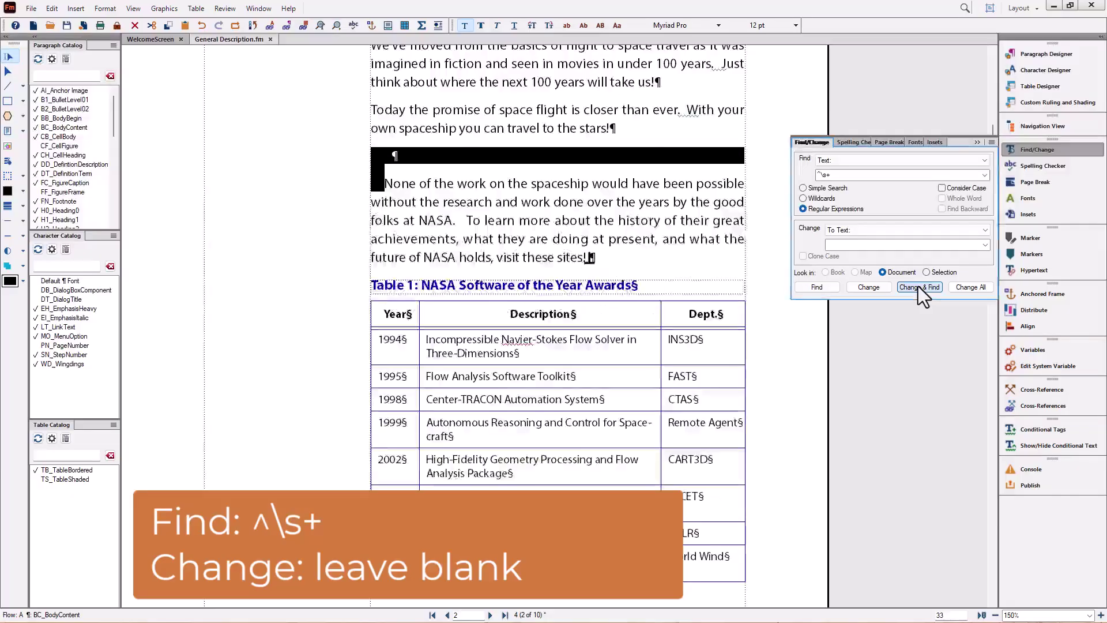
pyautogui.click(919, 287)
pyautogui.click(919, 286)
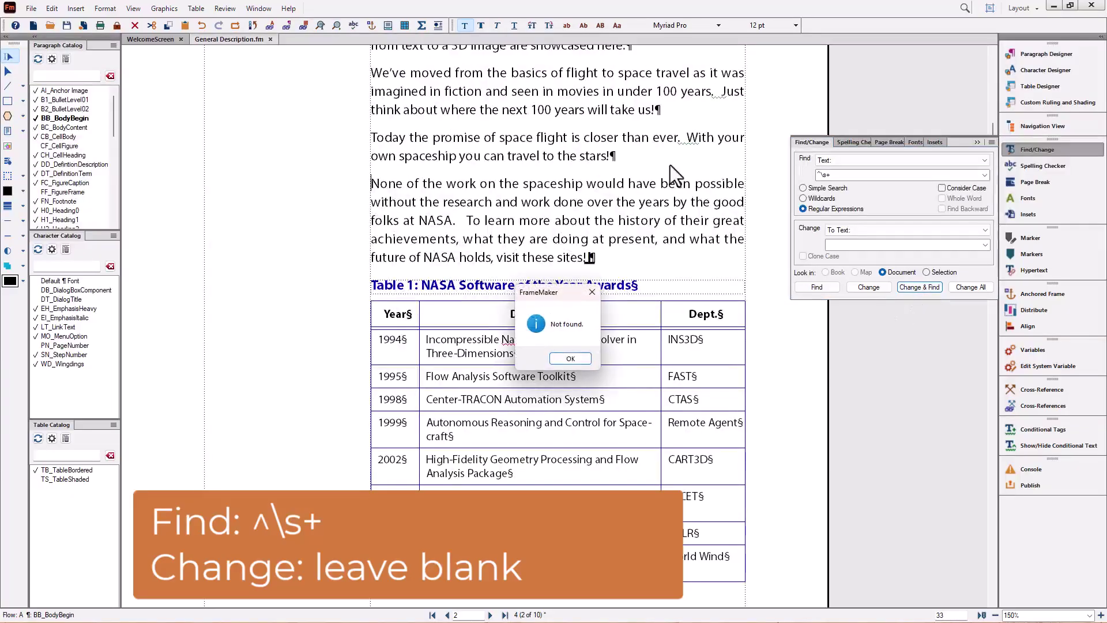
pyautogui.click(567, 358)
pyautogui.scroll(4, 557, 171)
pyautogui.scroll(-1, 557, 172)
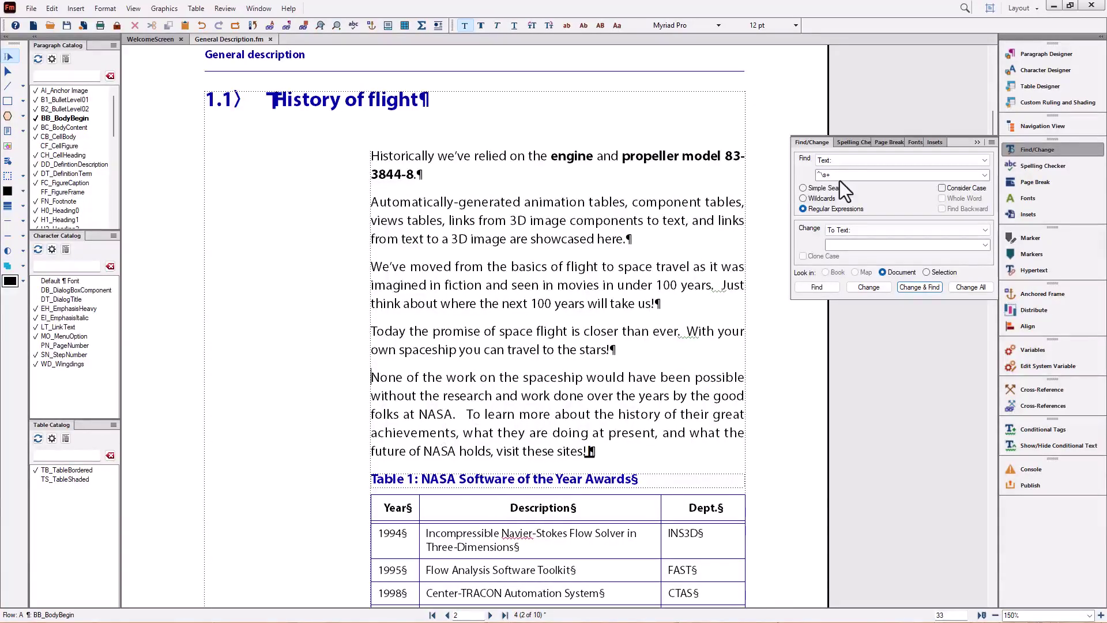
# Set the regular expression to \h and step through its matches from the "We've moved" paragraph into the "Today" paragraph.
pyautogui.moveTo(848, 176); pyautogui.dragTo(751, 178)
pyautogui.press('BackSpace')
pyautogui.click(835, 174)
pyautogui.write('\\h')
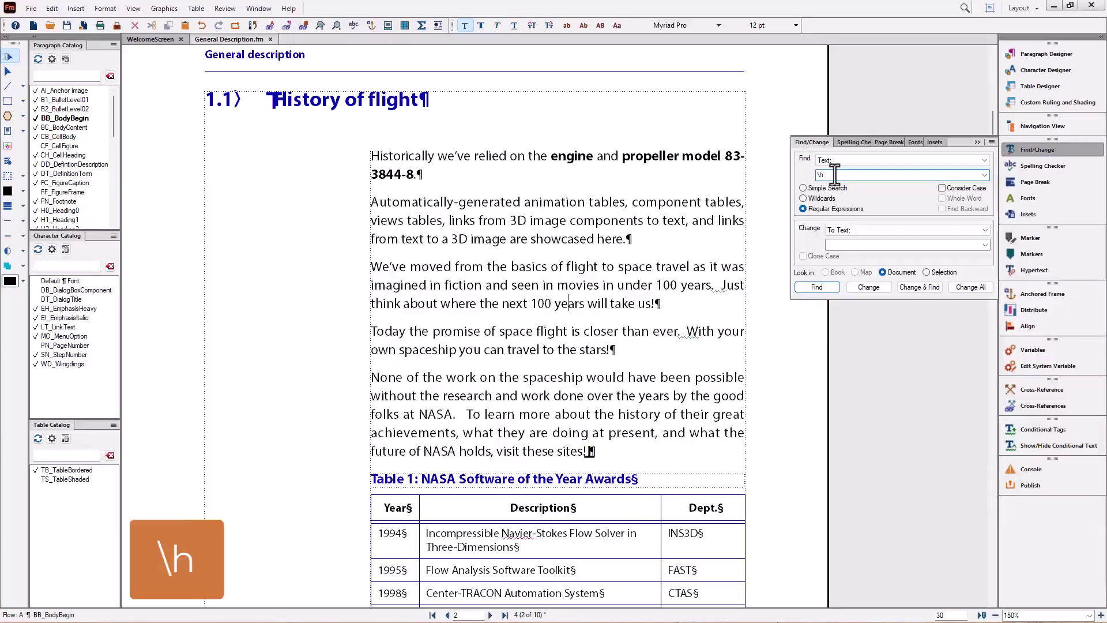
pyautogui.click(816, 287)
pyautogui.click(815, 287)
pyautogui.click(815, 287)
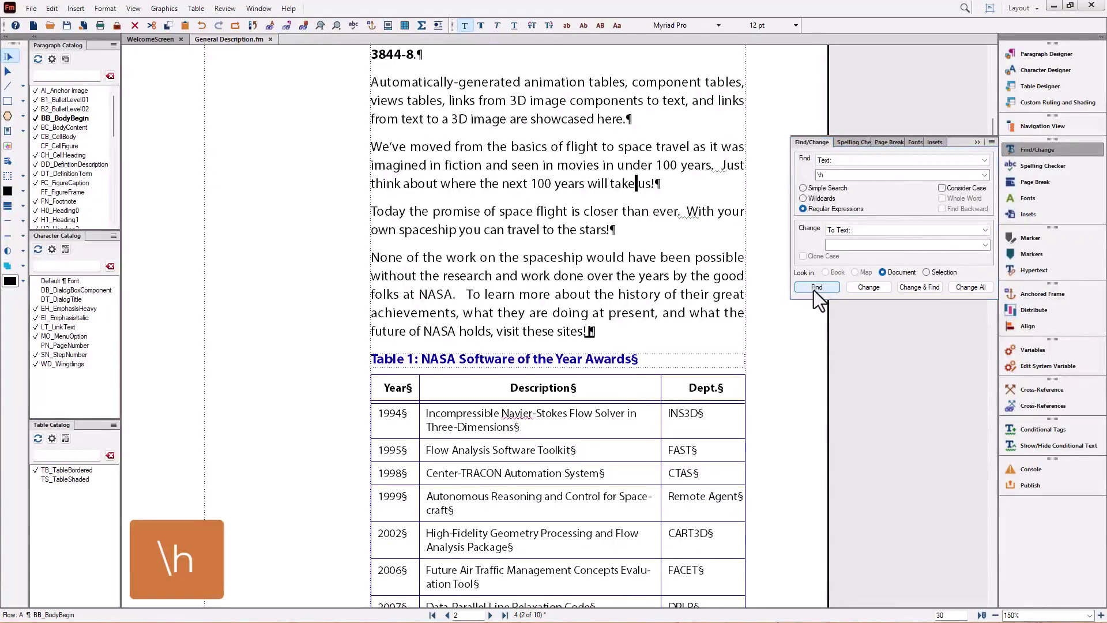
pyautogui.click(815, 288)
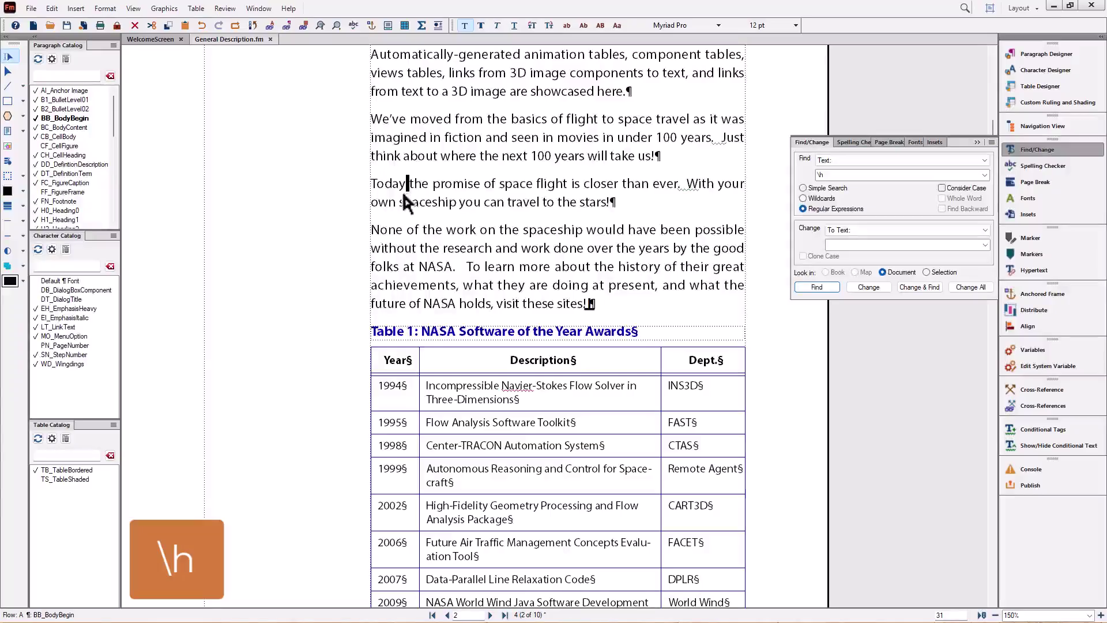
# Change the regular expression to \h\h+ with a single space as replacement text and find the first match.
pyautogui.doubleClick(835, 174)
pyautogui.click(836, 174)
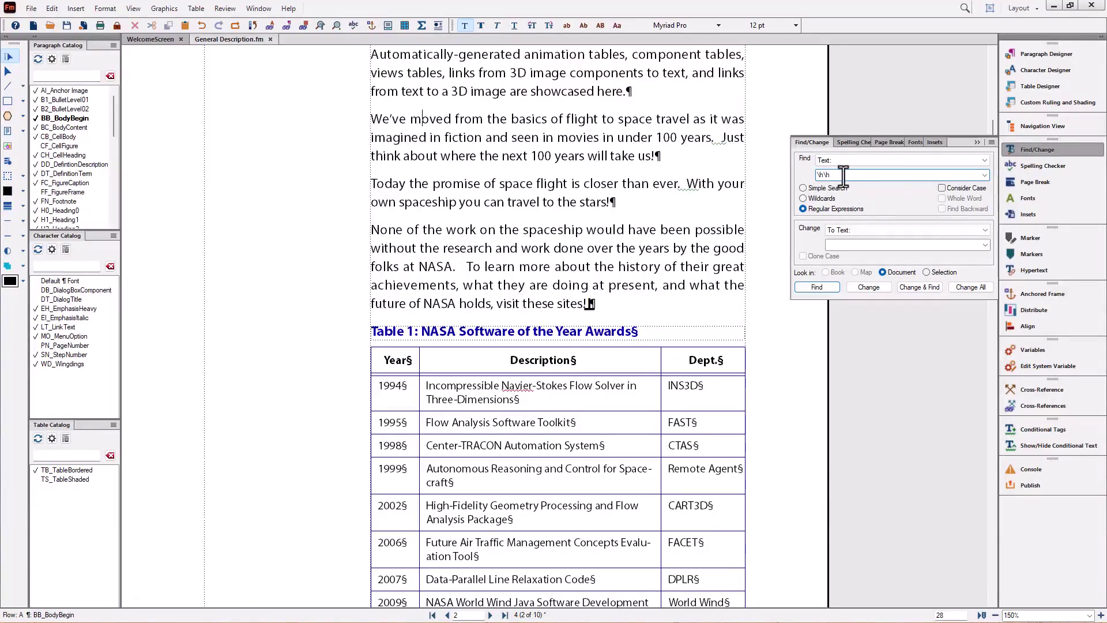
pyautogui.write('+')
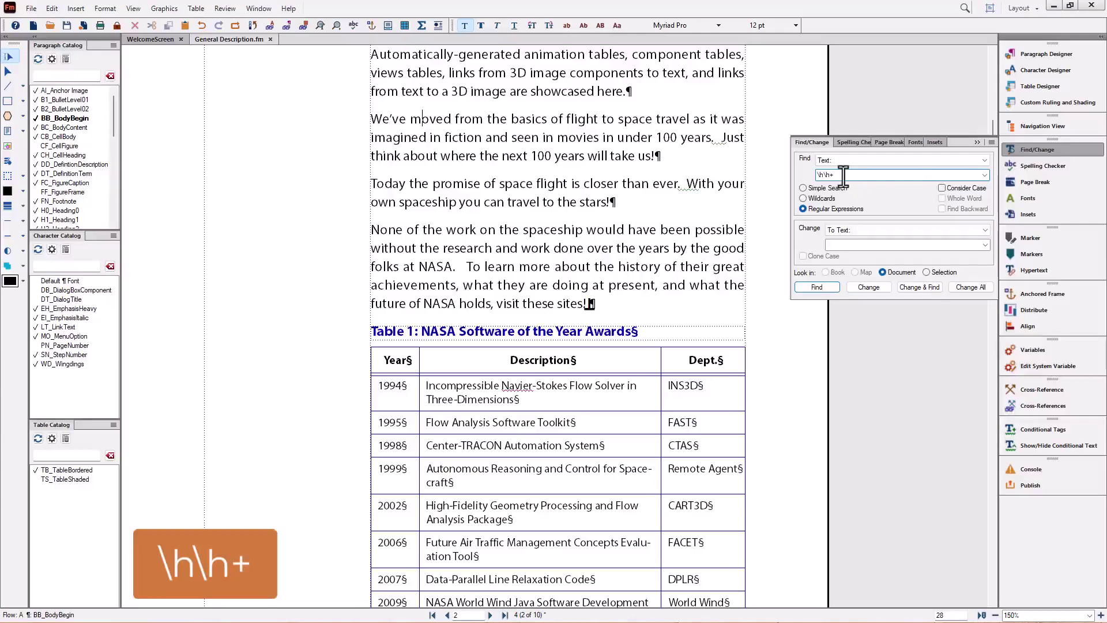
pyautogui.click(839, 245)
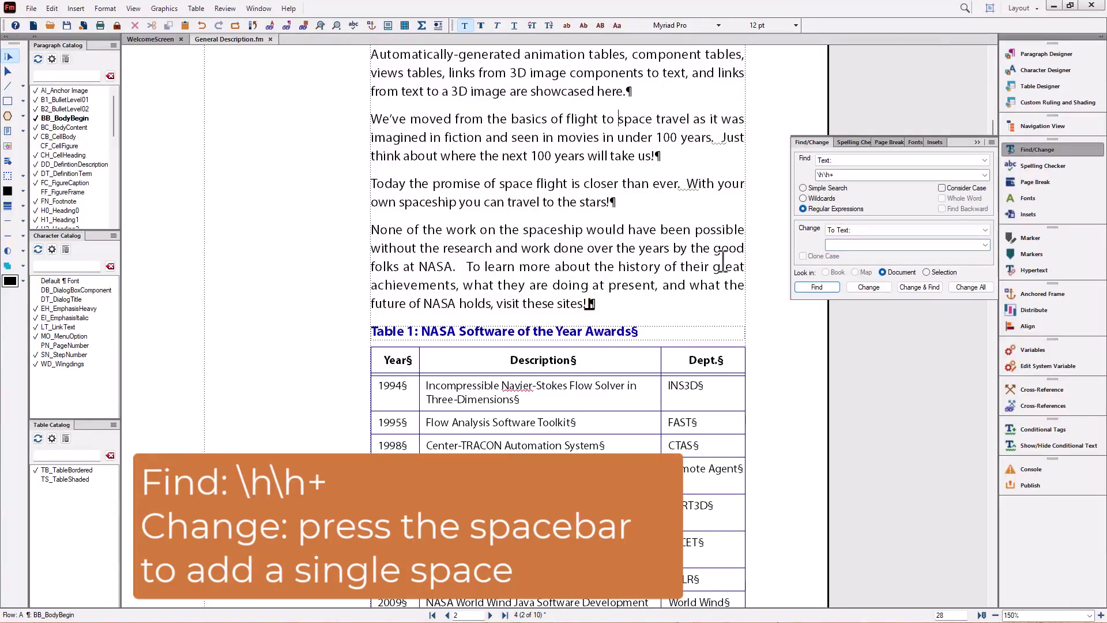
pyautogui.click(810, 291)
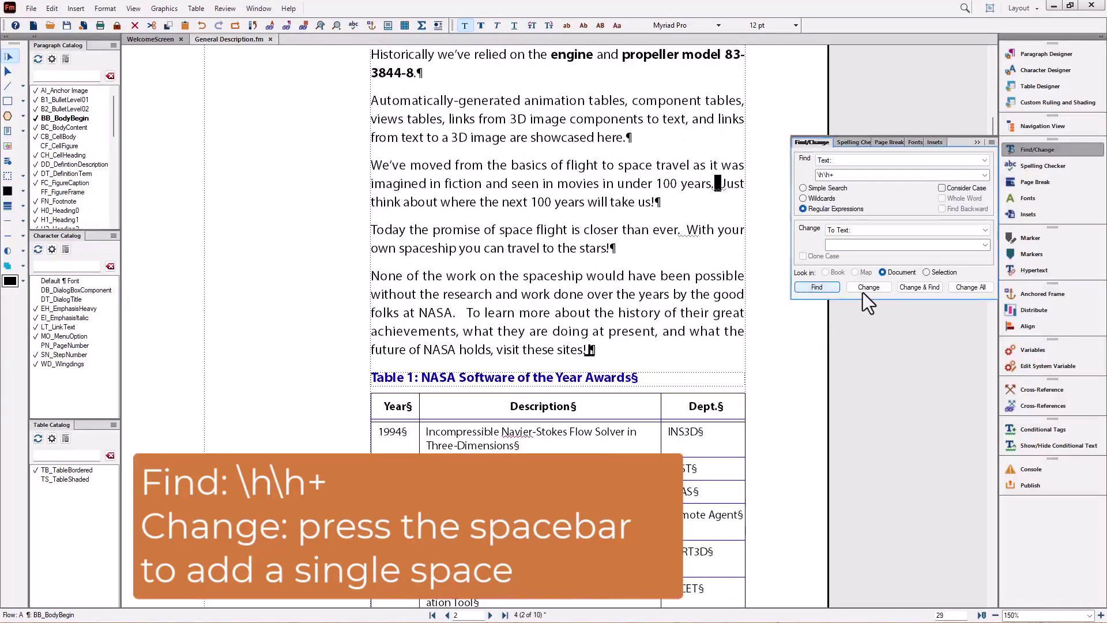
# Replace each \h\h+ match with a single space one by one until no matches remain.
pyautogui.click(918, 290)
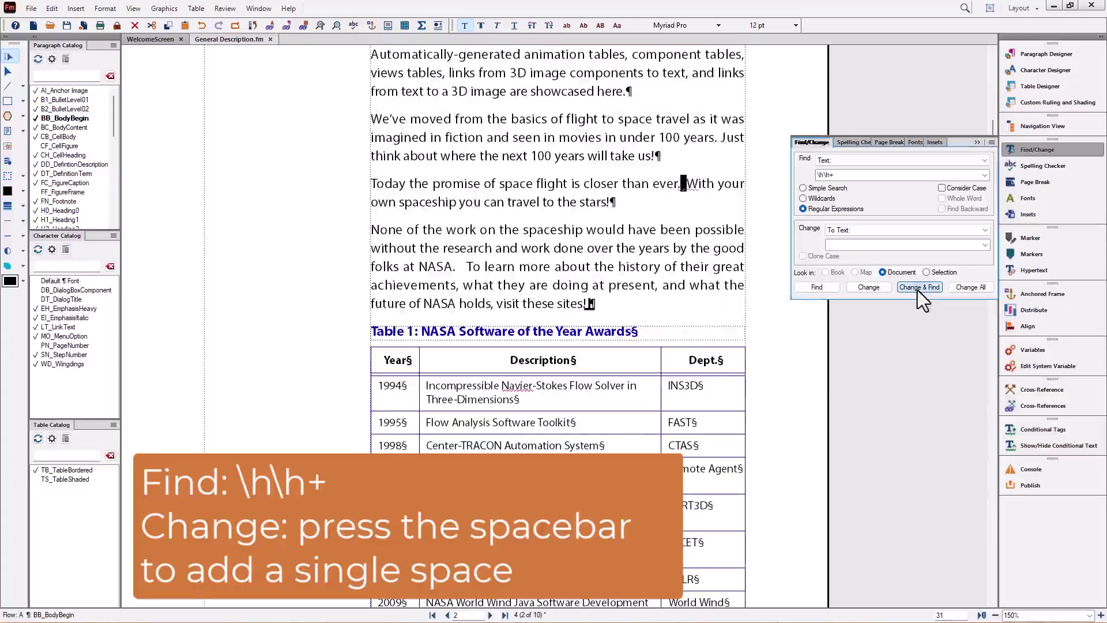
pyautogui.click(921, 288)
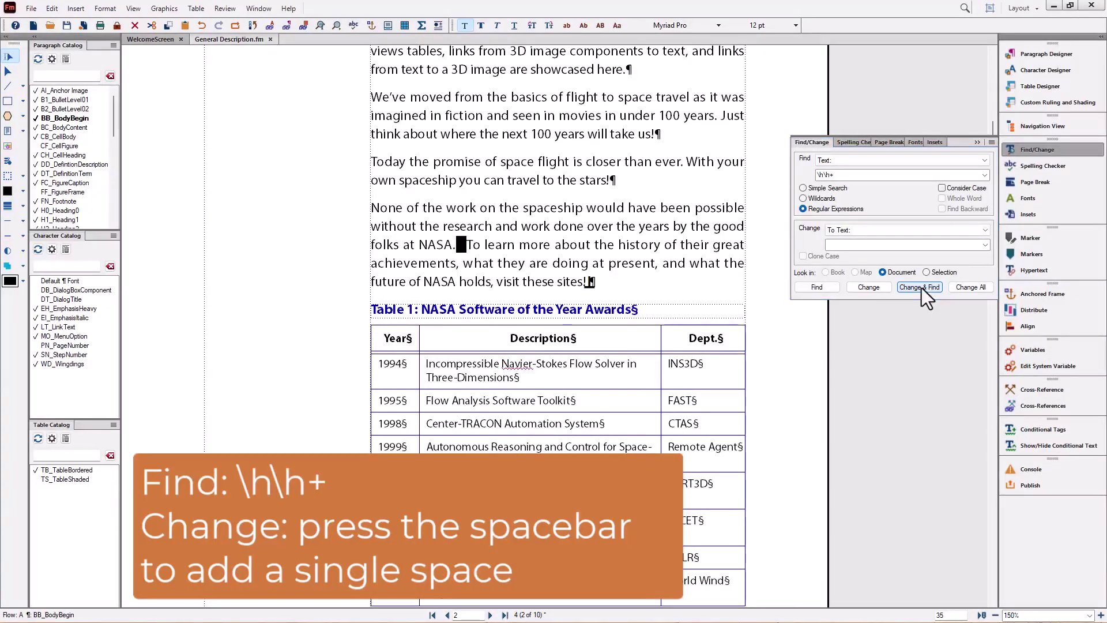
pyautogui.click(922, 289)
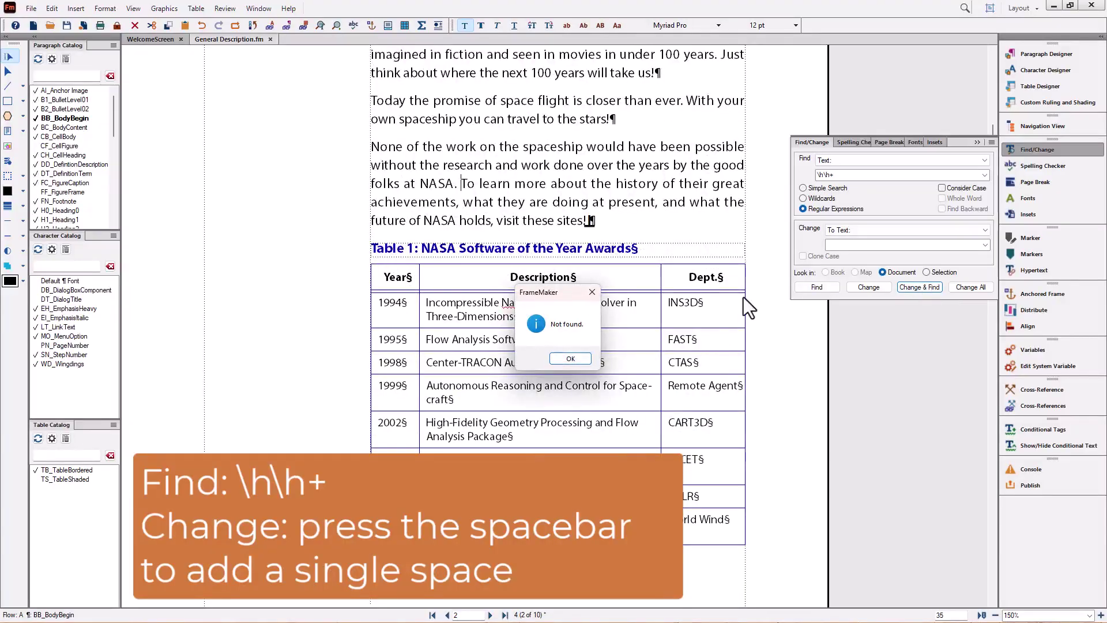
pyautogui.click(570, 358)
pyautogui.scroll(2, 555, 180)
pyautogui.scroll(2, 555, 180)
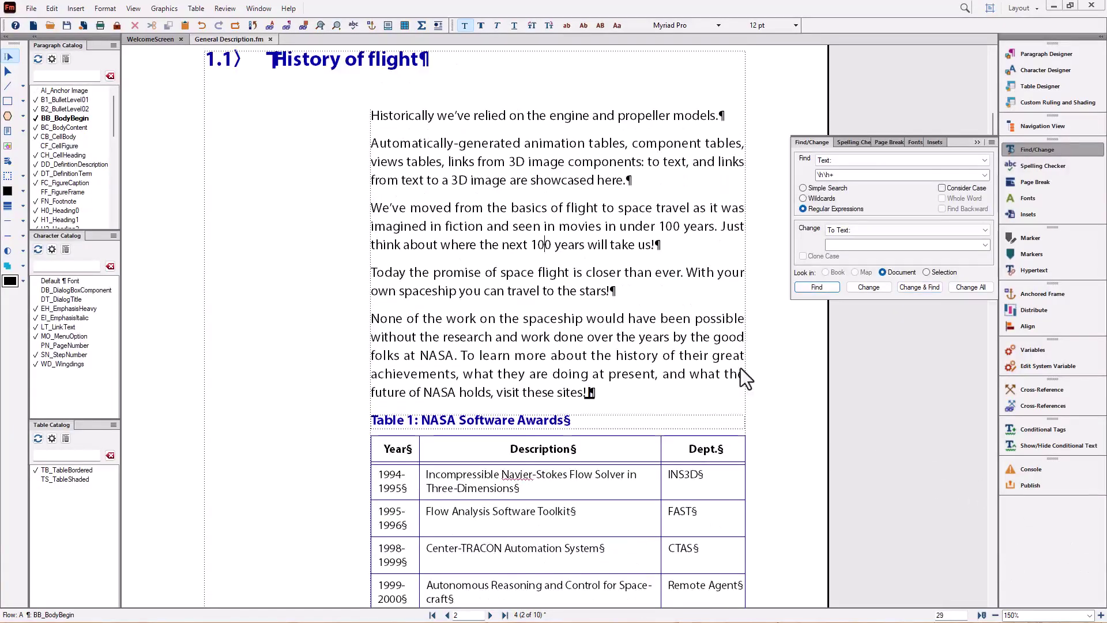
# Apply the BC_BodyContent paragraph format to the four paragraphs from "Automatically-generated" to "None of the work" and clear the find text.
pyautogui.moveTo(478, 162); pyautogui.dragTo(486, 339)
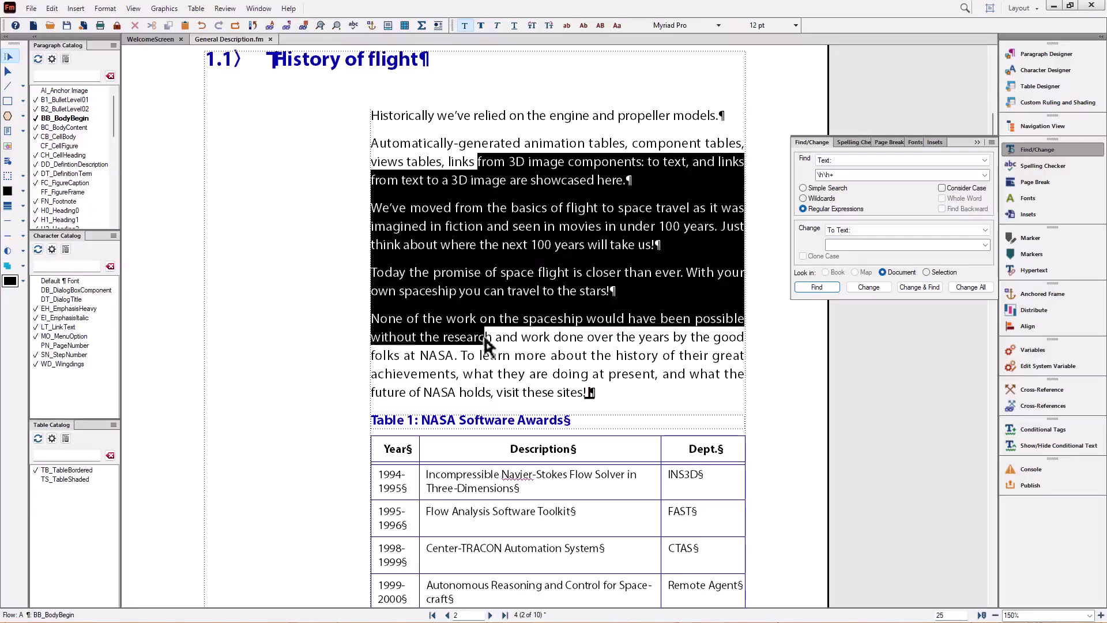
pyautogui.click(78, 127)
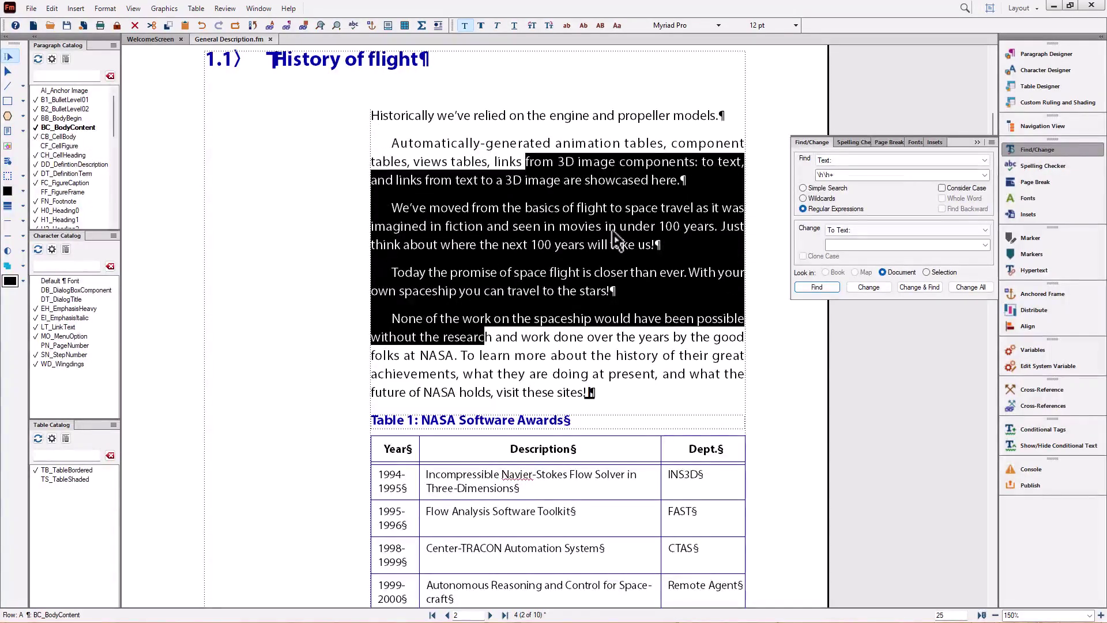
pyautogui.click(842, 246)
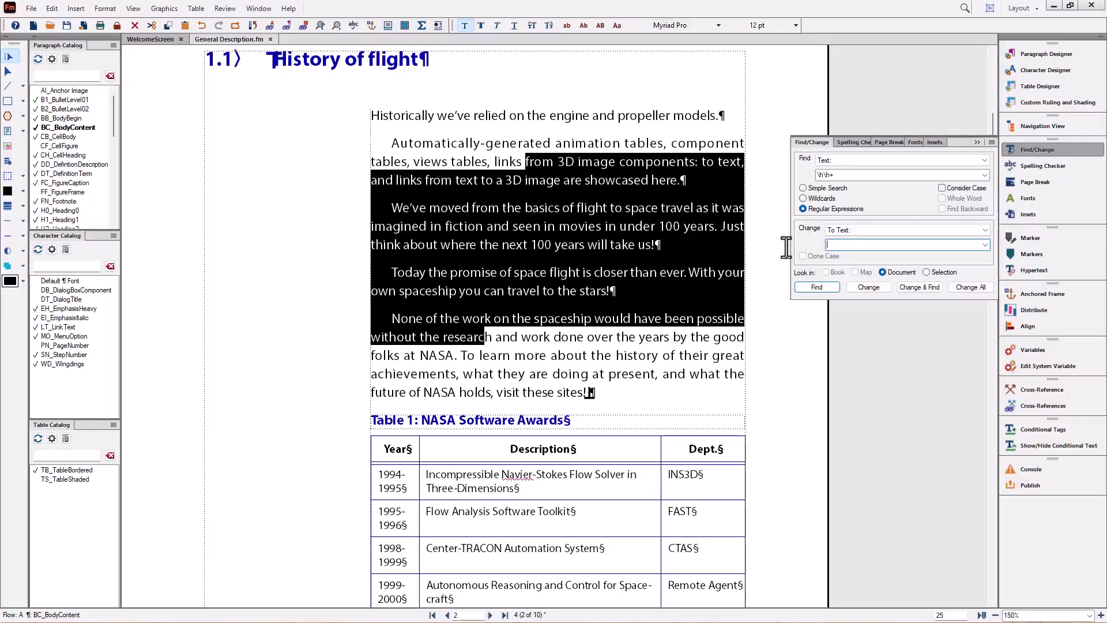
pyautogui.tripleClick(831, 175)
pyautogui.press('BackSpace')
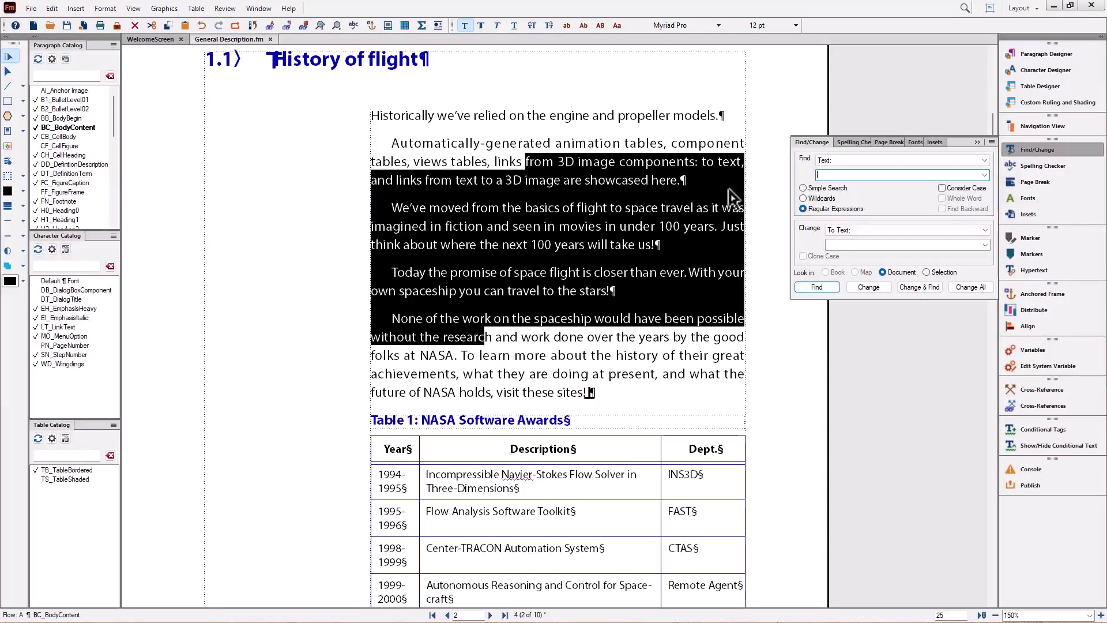
pyautogui.click(557, 193)
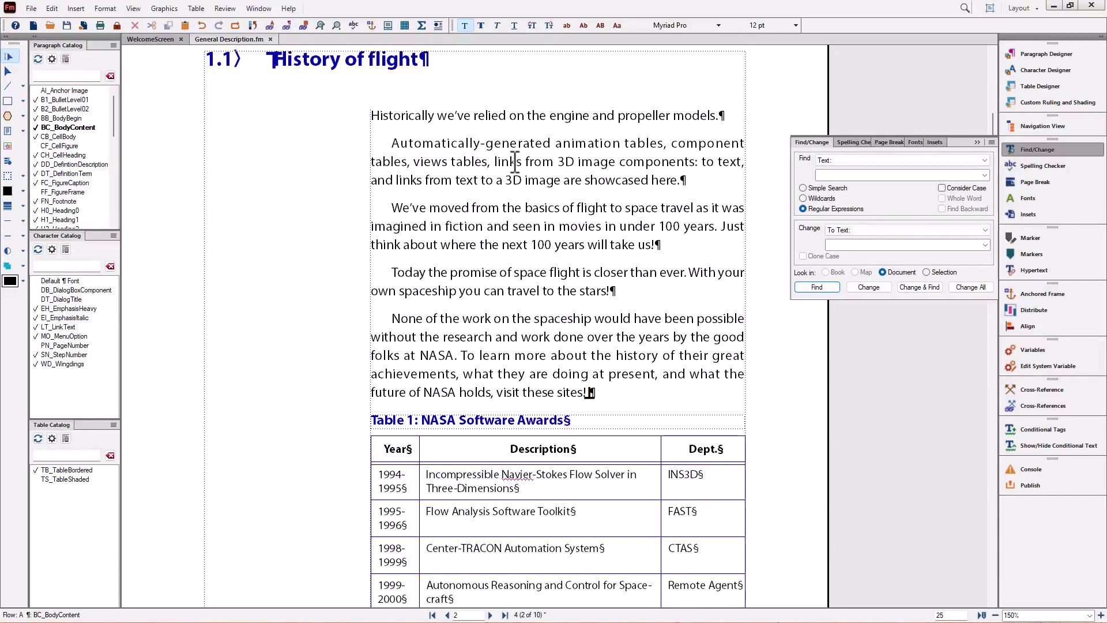
pyautogui.moveTo(481, 145); pyautogui.dragTo(485, 144)
# Add a new paragraph after the "Historically" paragraph containing a hyphen followed by an en dash symbol.
pyautogui.click(731, 115)
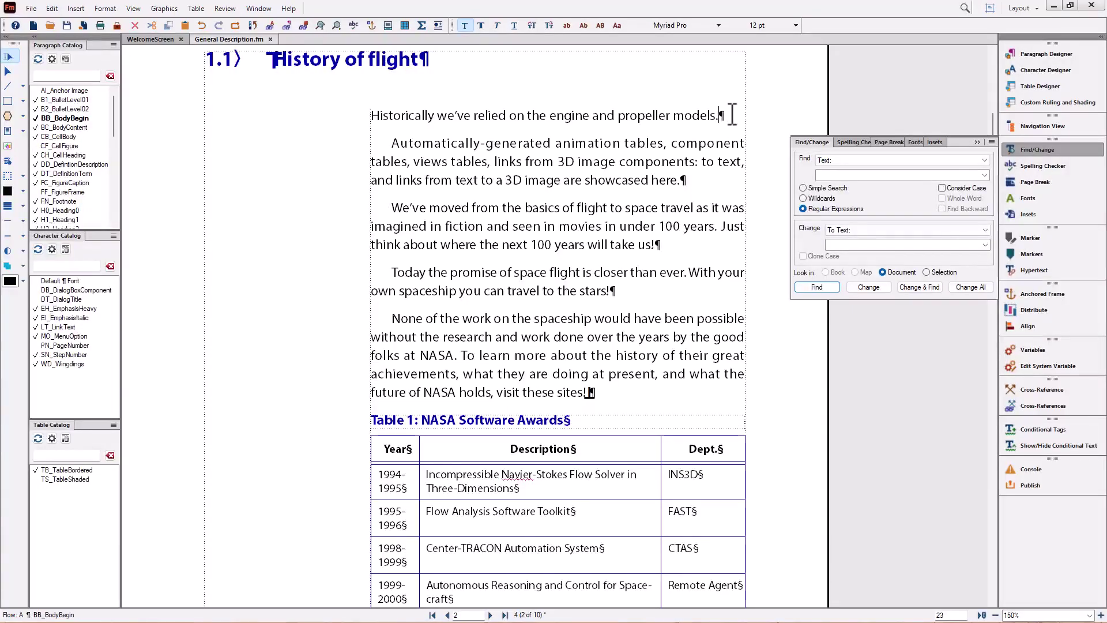
pyautogui.press('Return')
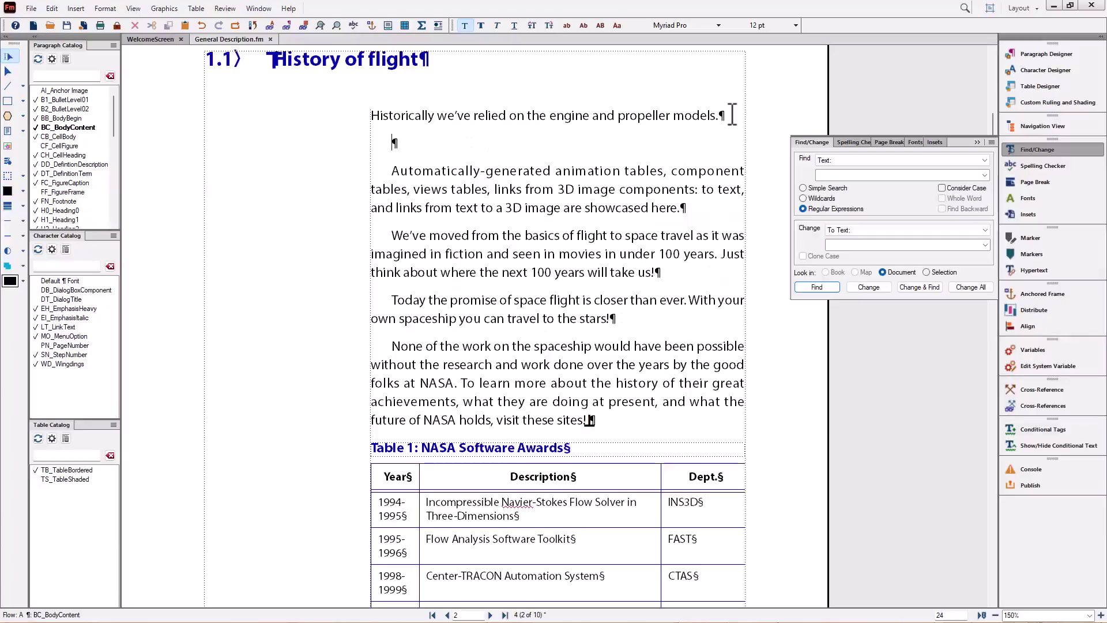
pyautogui.write('-')
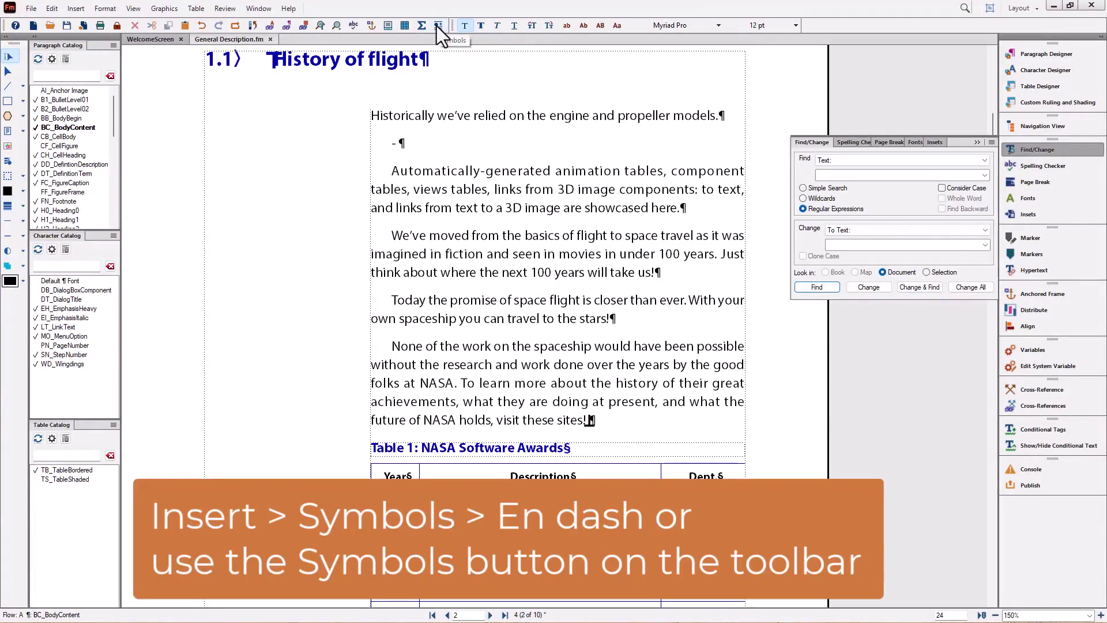
pyautogui.click(437, 26)
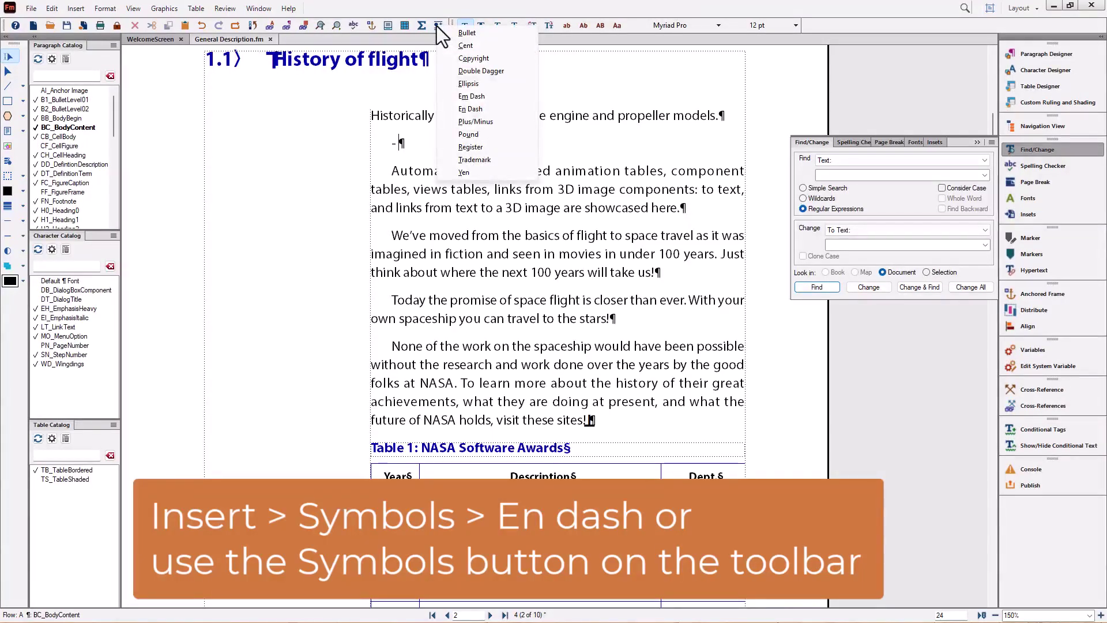
pyautogui.click(462, 109)
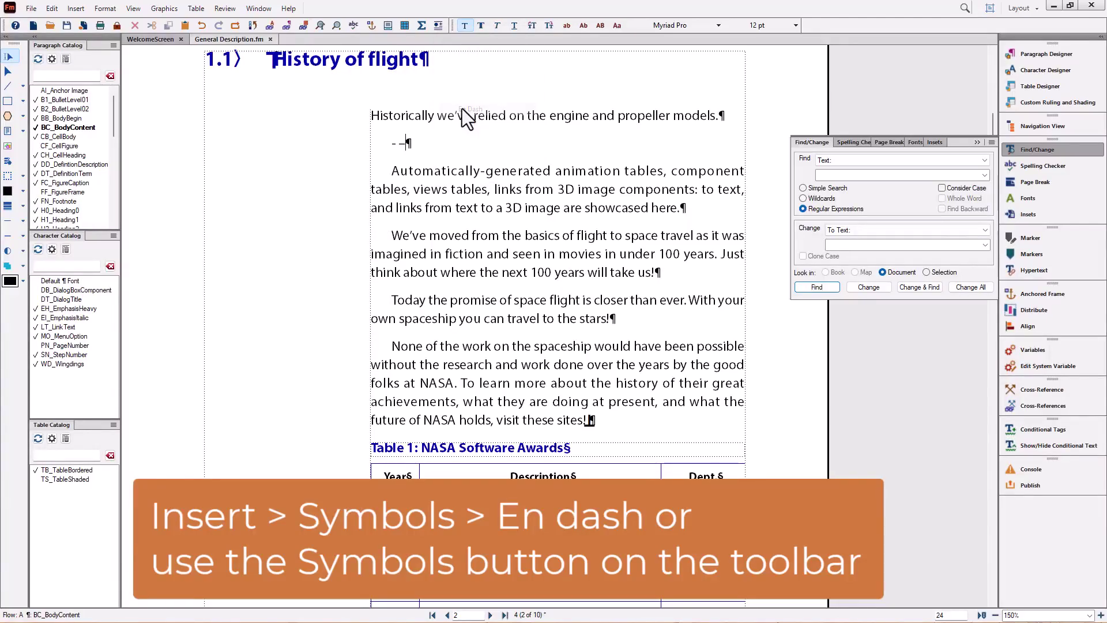
# Copy the en dash from the new paragraph to the clipboard.
pyautogui.doubleClick(402, 143)
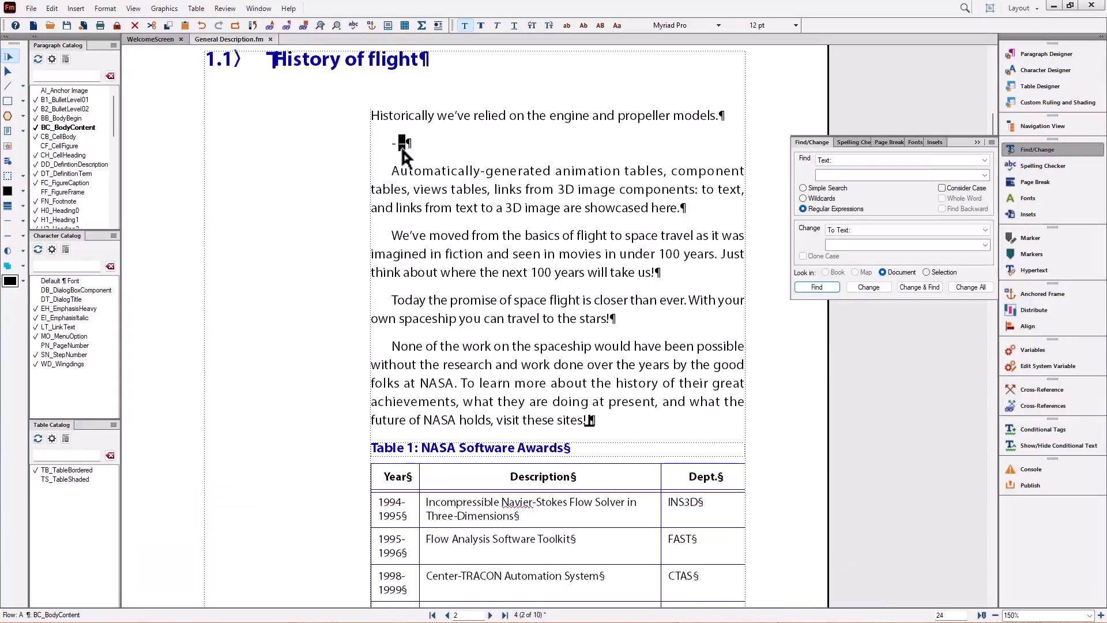
pyautogui.rightClick(403, 149)
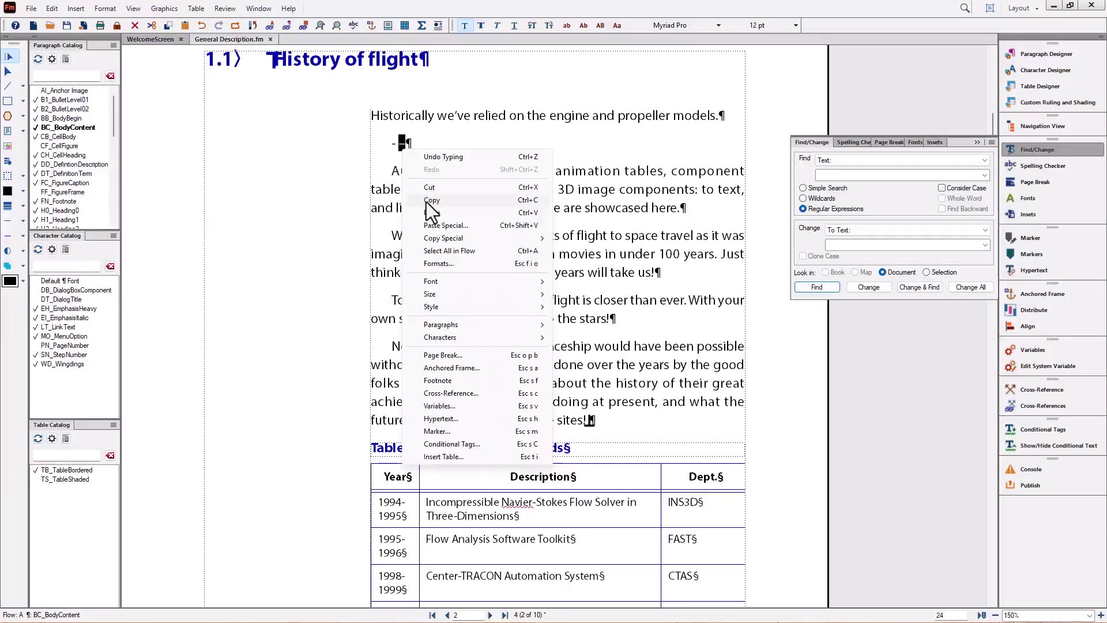
pyautogui.click(422, 200)
pyautogui.click(415, 142)
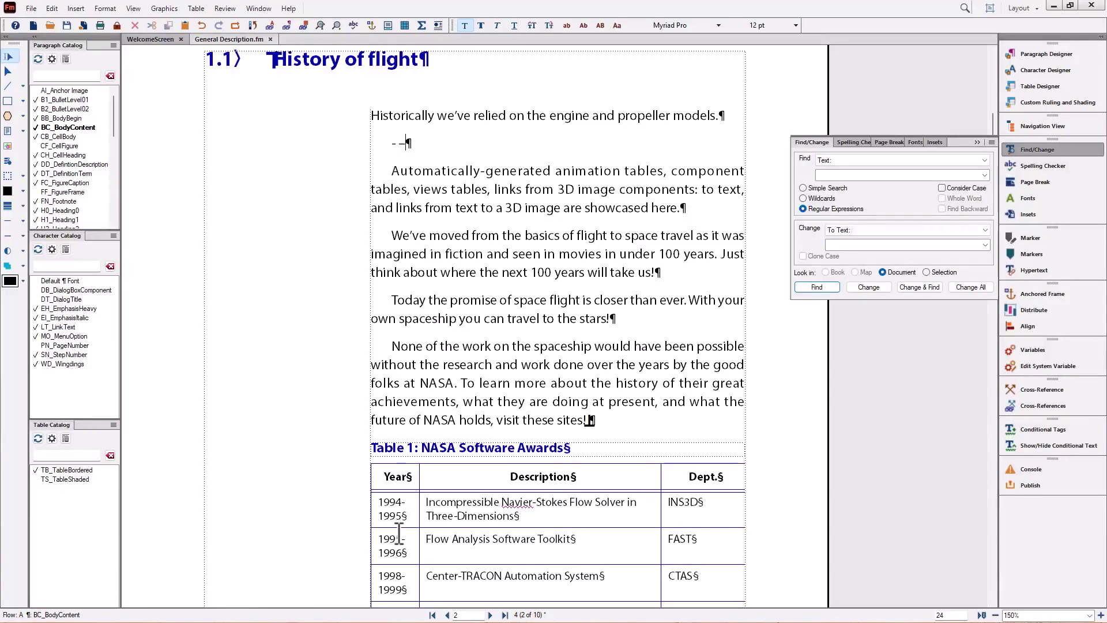
# Search for a hyphen and step through the matches in the NASA Software Awards table.
pyautogui.click(822, 173)
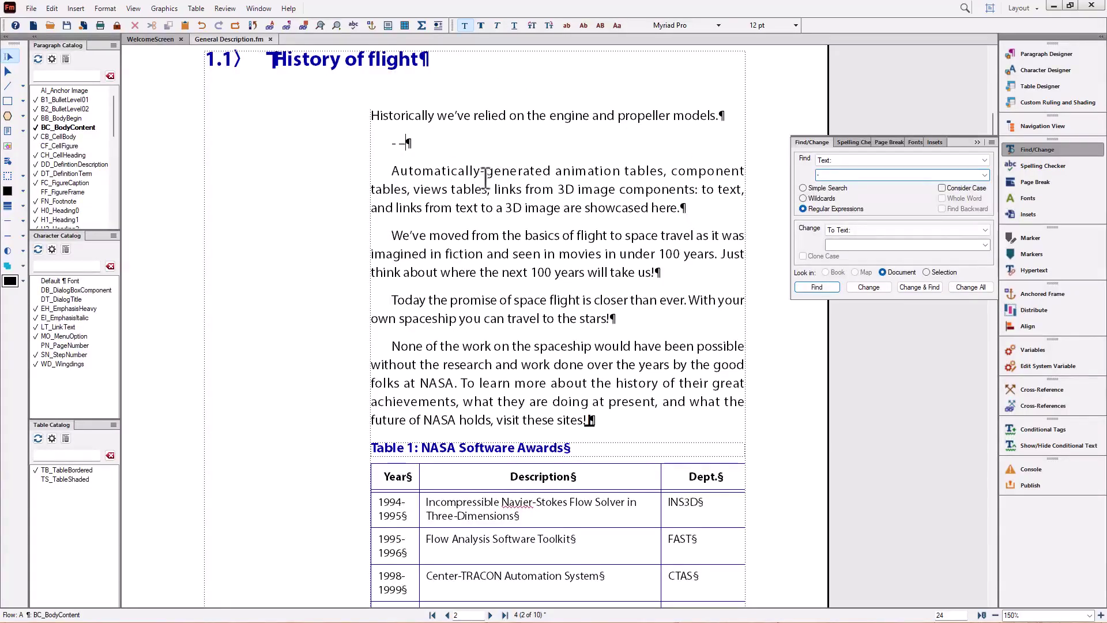
pyautogui.click(831, 287)
pyautogui.click(831, 286)
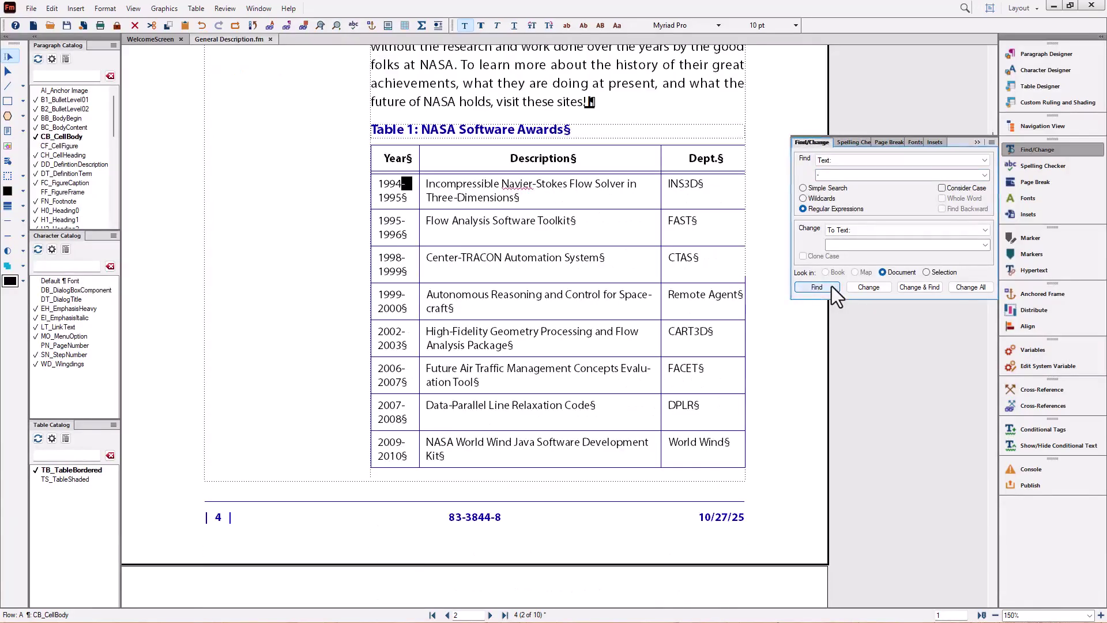
pyautogui.click(831, 285)
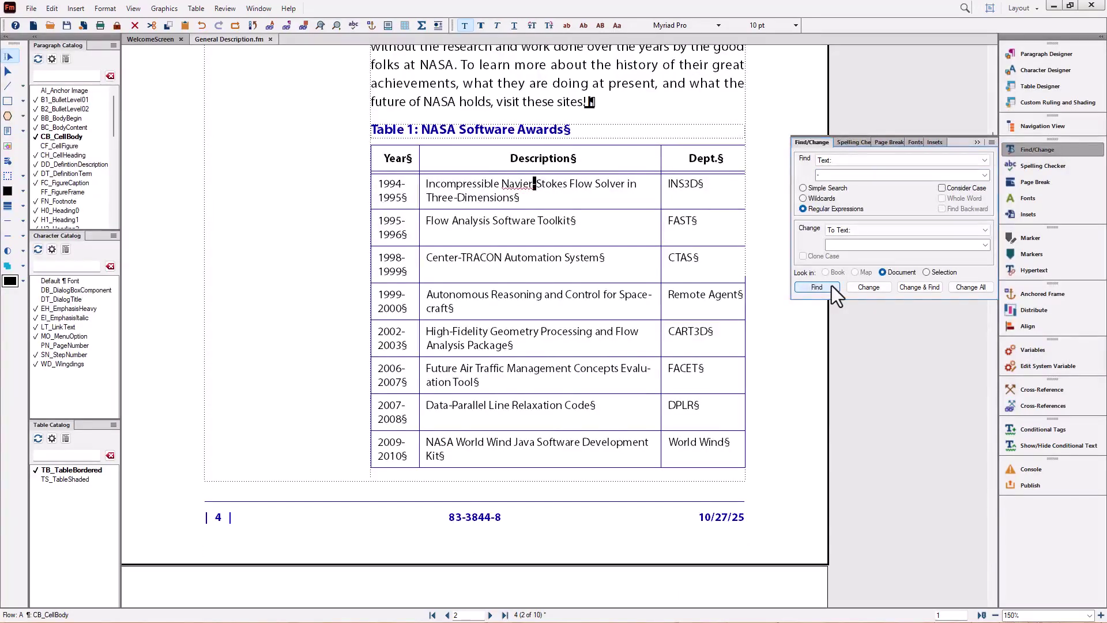
pyautogui.click(831, 285)
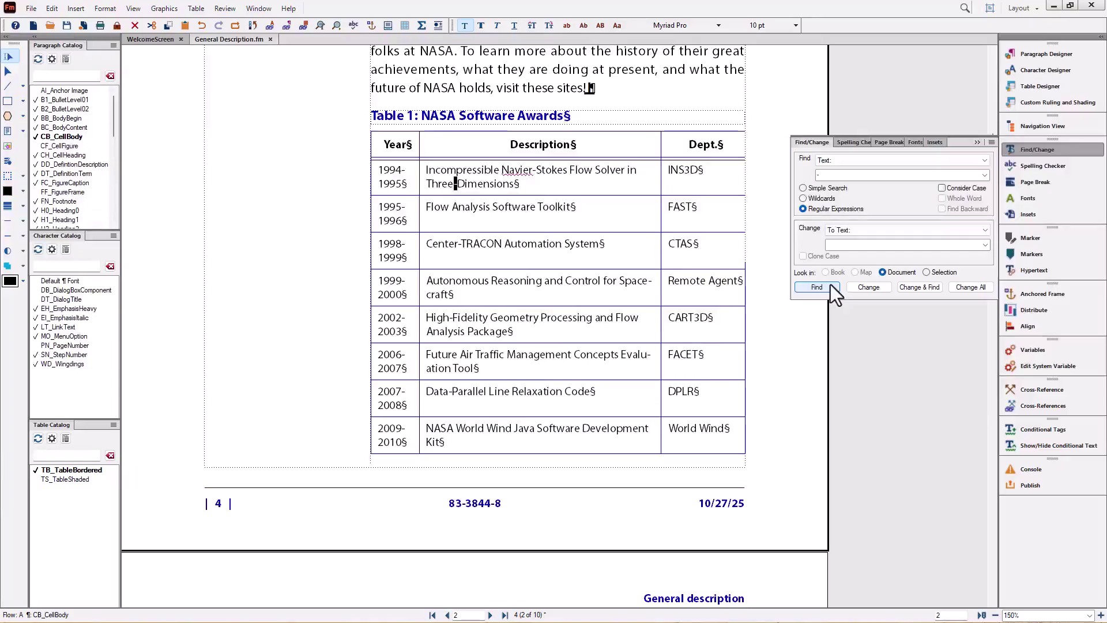
pyautogui.click(831, 286)
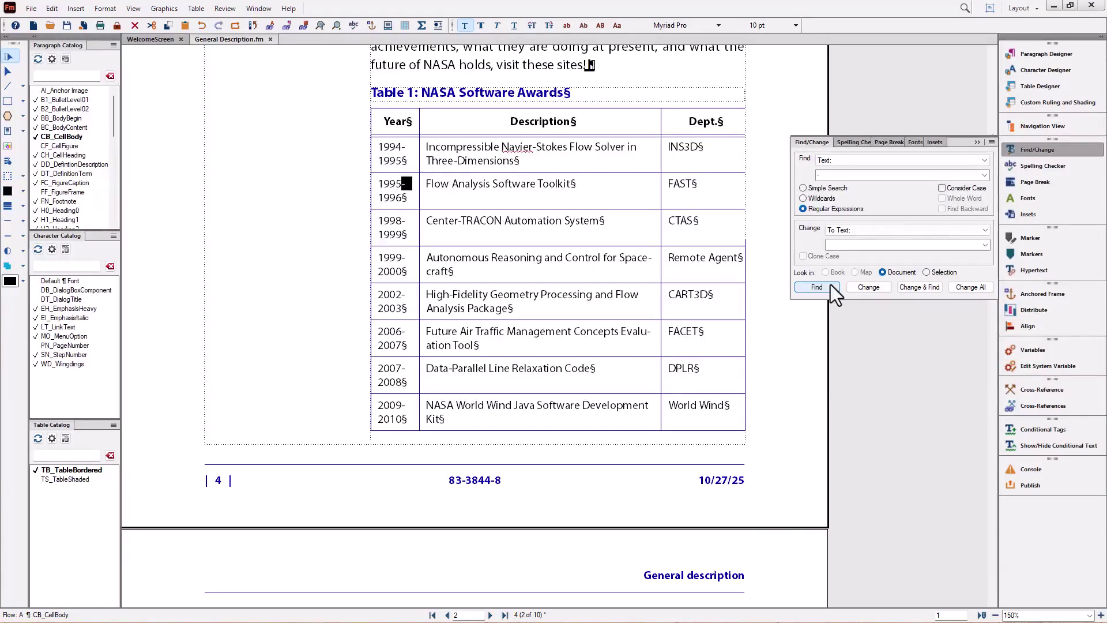
# Replace the hyphen search with the regular expression \d and step through the single-digit matches in the Year column.
pyautogui.click(836, 176)
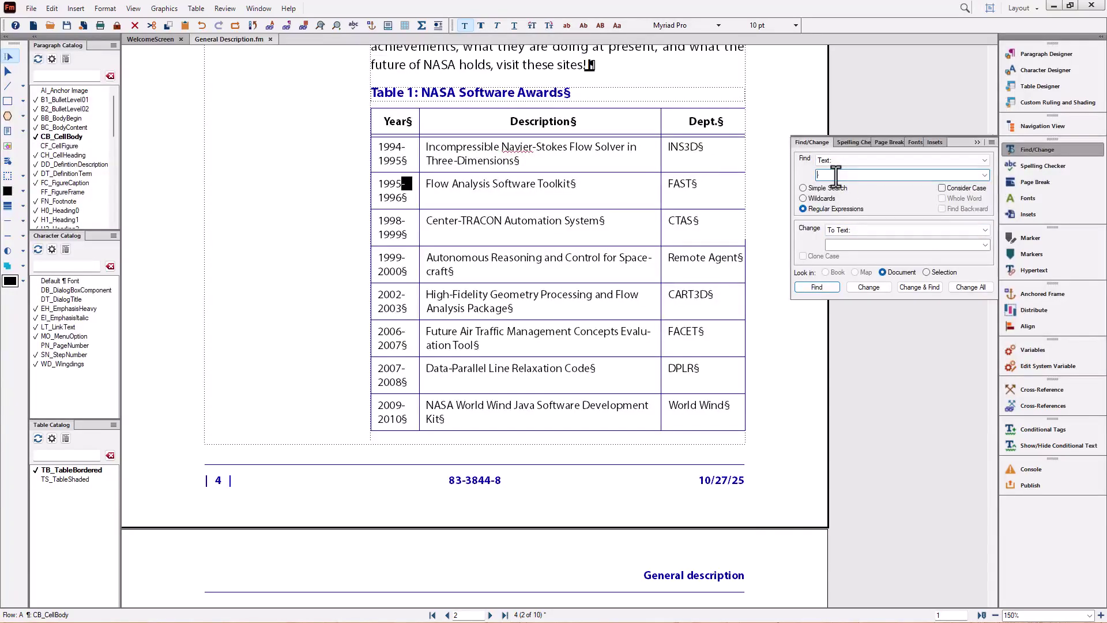
pyautogui.write('-')
pyautogui.write('\\')
pyautogui.write('d')
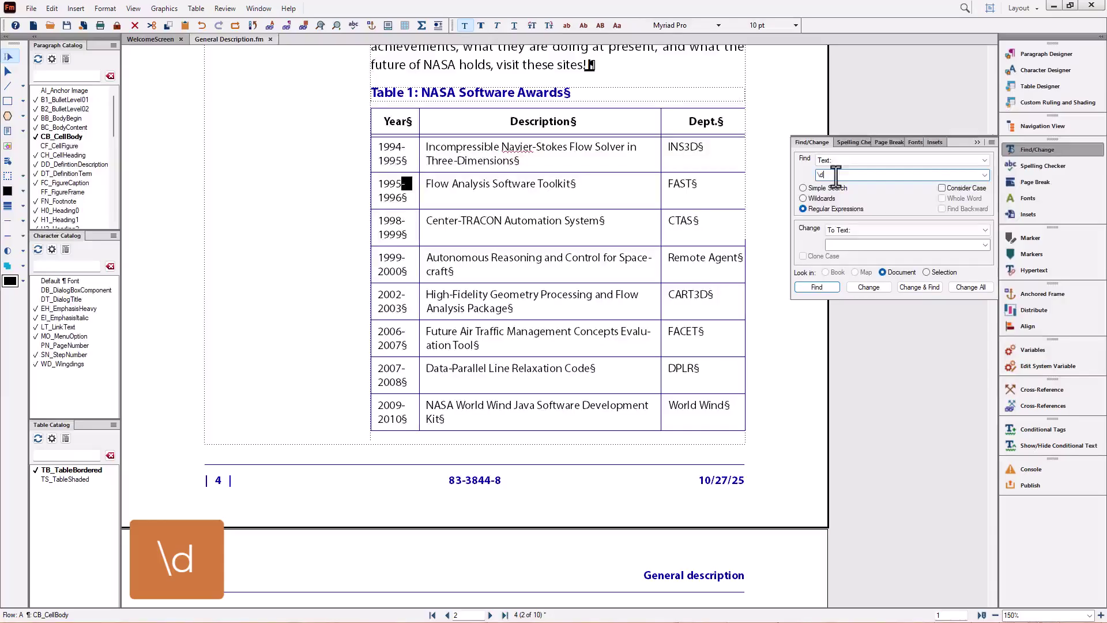
pyautogui.click(808, 287)
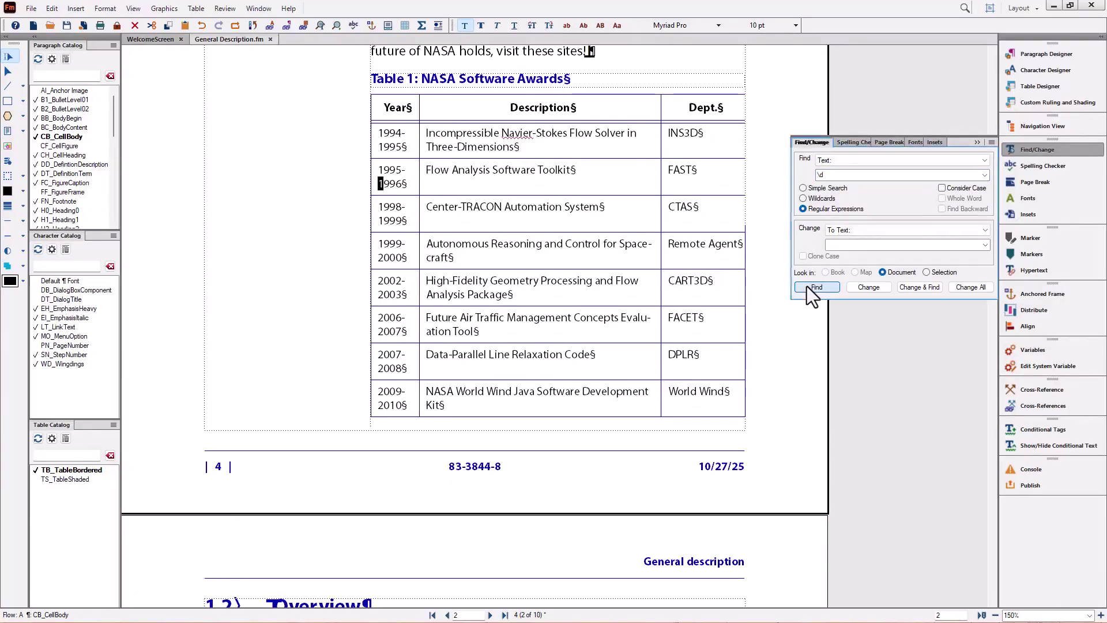
pyautogui.click(809, 286)
pyautogui.click(808, 287)
pyautogui.click(808, 286)
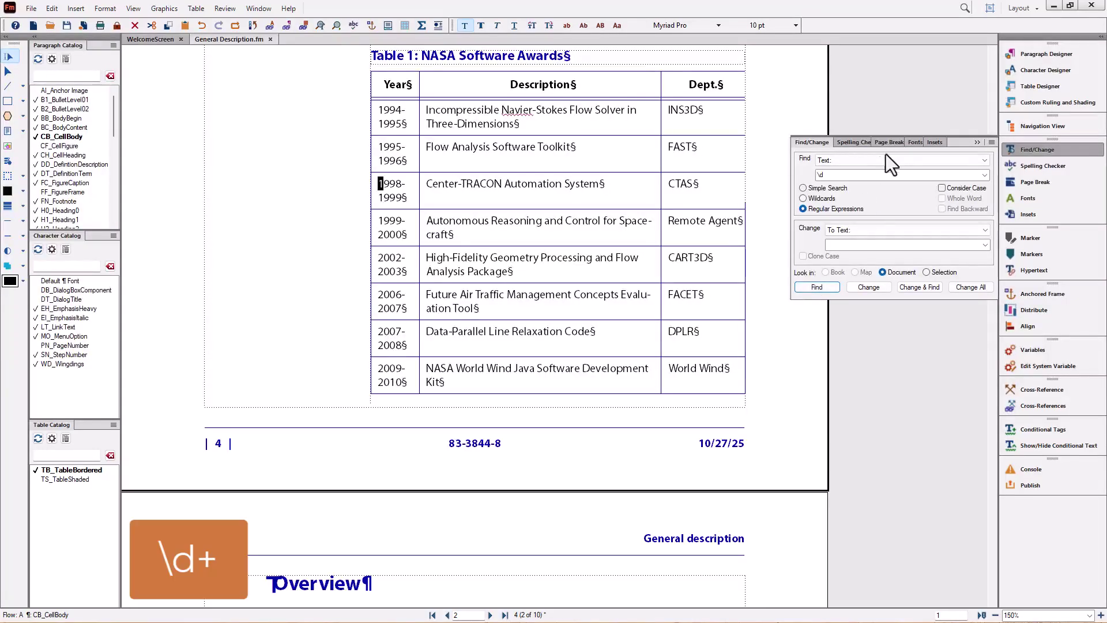
# Extend the regular expression to \d+ and step through the whole-number matches in the Year column.
pyautogui.click(842, 177)
pyautogui.click(843, 177)
pyautogui.click(818, 288)
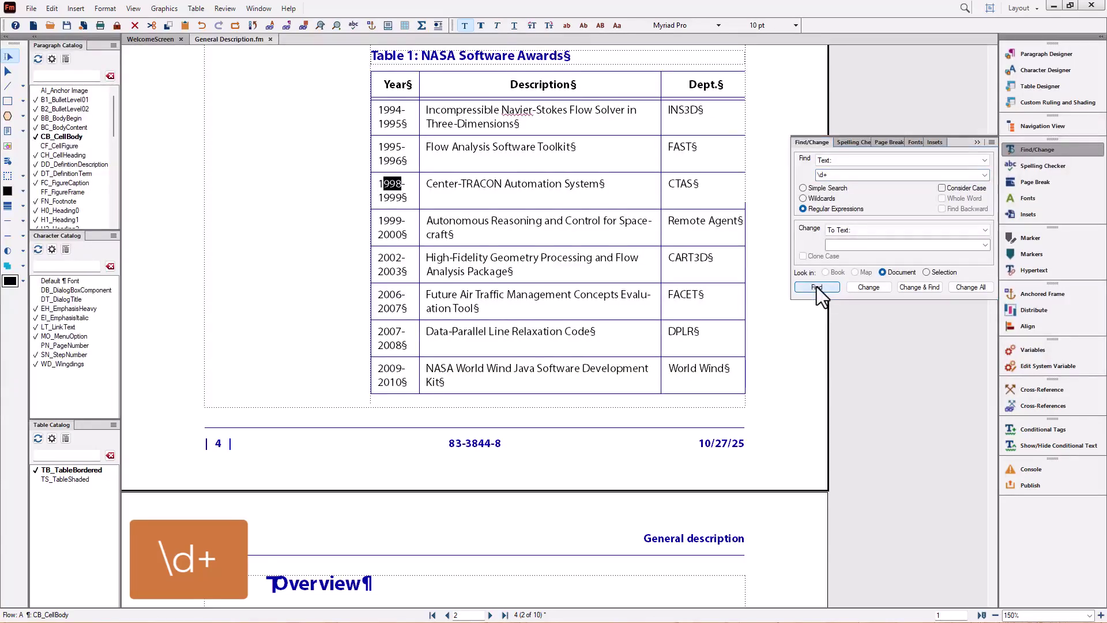
pyautogui.click(818, 288)
pyautogui.click(818, 288)
pyautogui.click(818, 289)
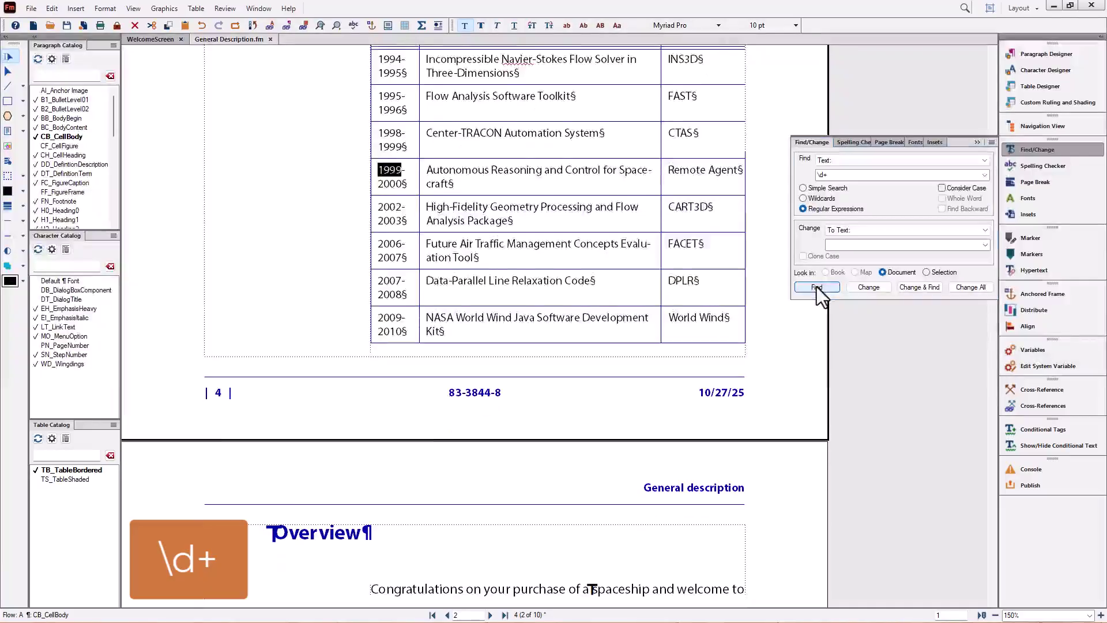
# Extend the regular expression to \d+-\d+ and step through the year-range matches in the NASA Software Awards table.
pyautogui.click(818, 289)
pyautogui.scroll(4, 708, 234)
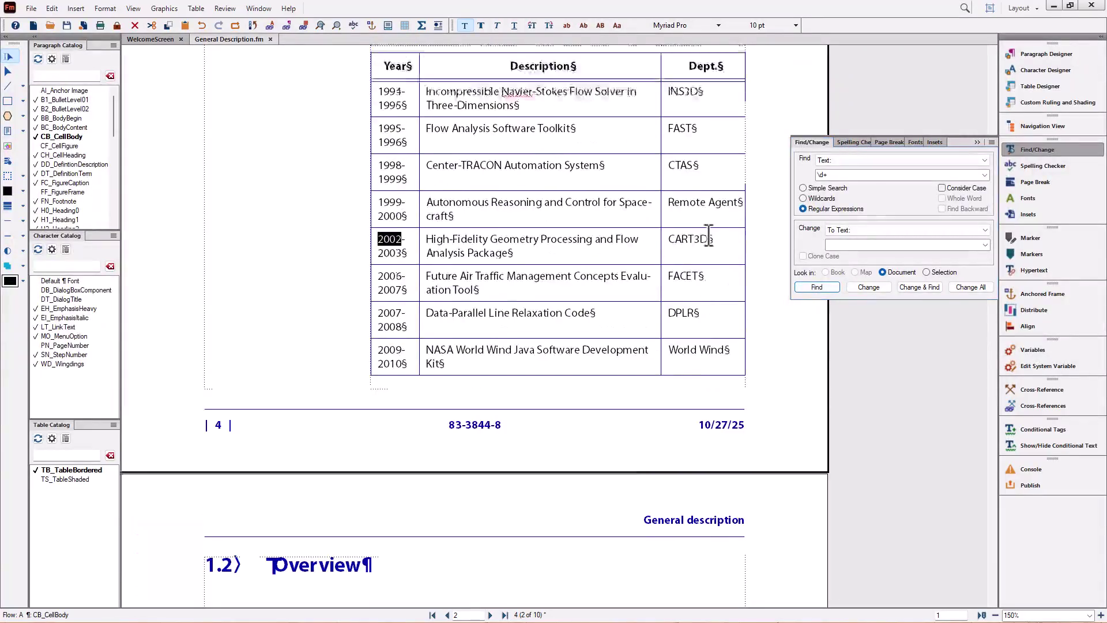
pyautogui.scroll(8, 708, 233)
pyautogui.doubleClick(843, 174)
pyautogui.click(842, 174)
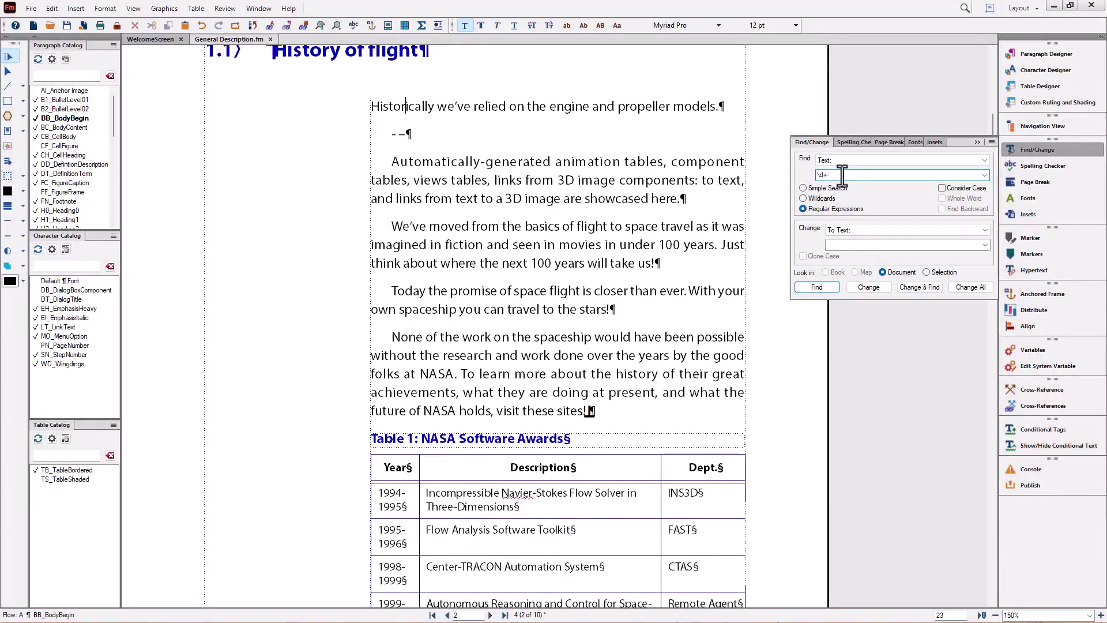
pyautogui.write('-')
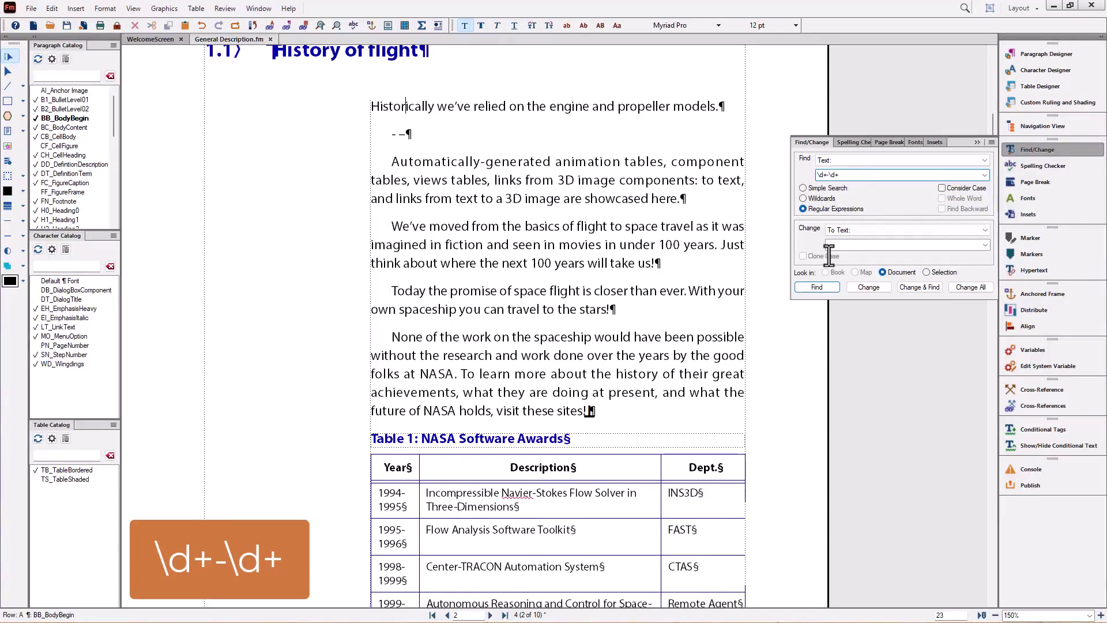
pyautogui.click(813, 289)
pyautogui.click(813, 288)
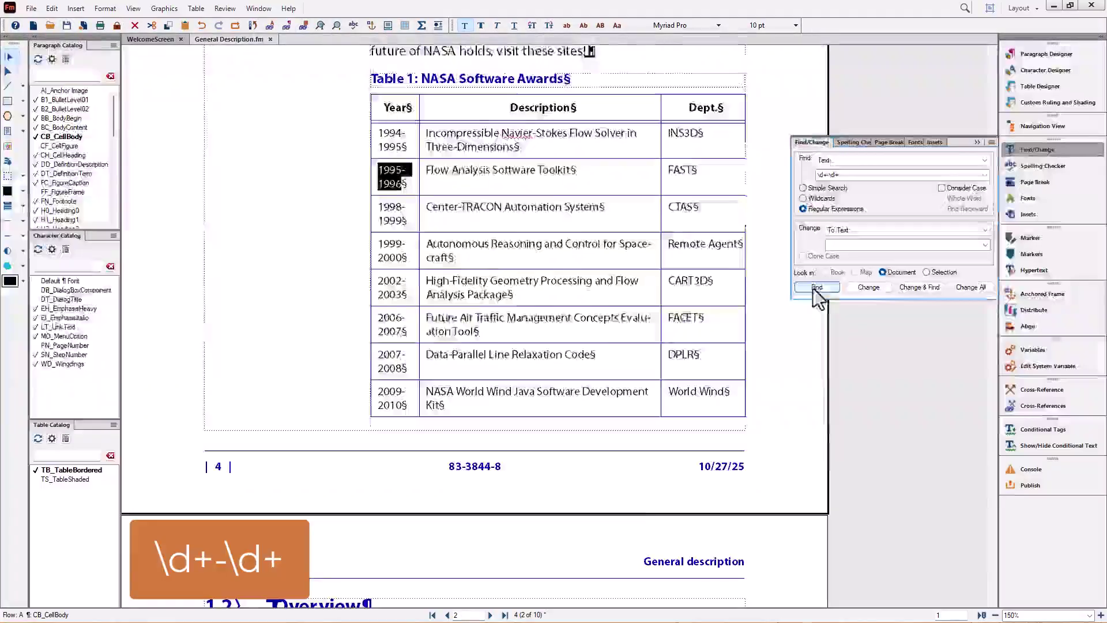
pyautogui.click(814, 289)
pyautogui.click(816, 293)
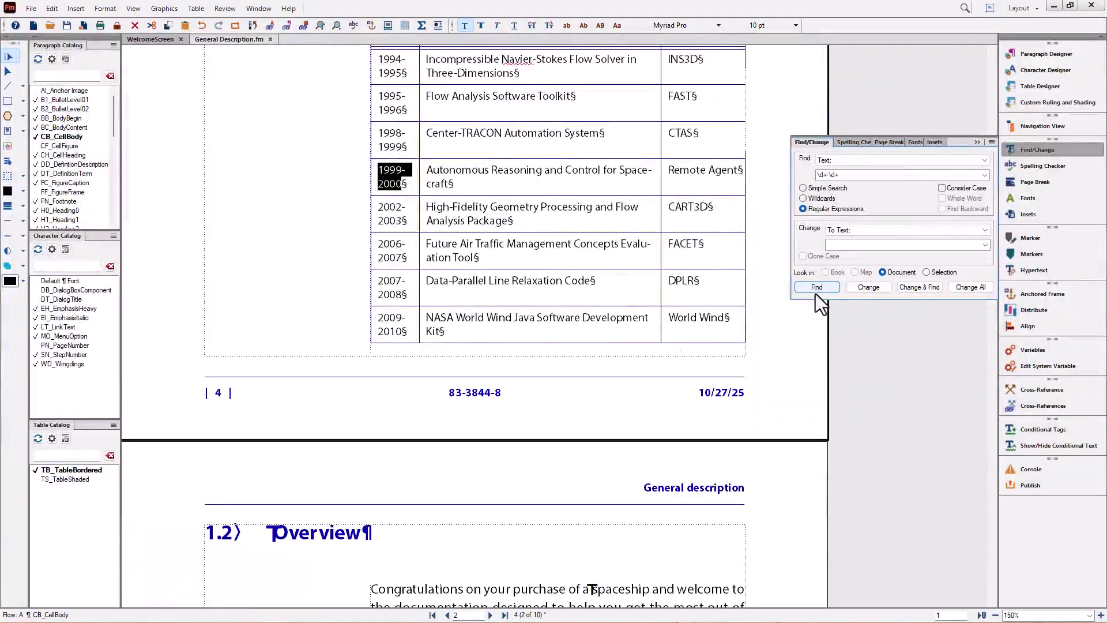
# Paste the copied en dash as the replacement text, trying it on the selected 1999-2000 match and undoing that change.
pyautogui.scroll(3, 560, 167)
pyautogui.scroll(1, 561, 167)
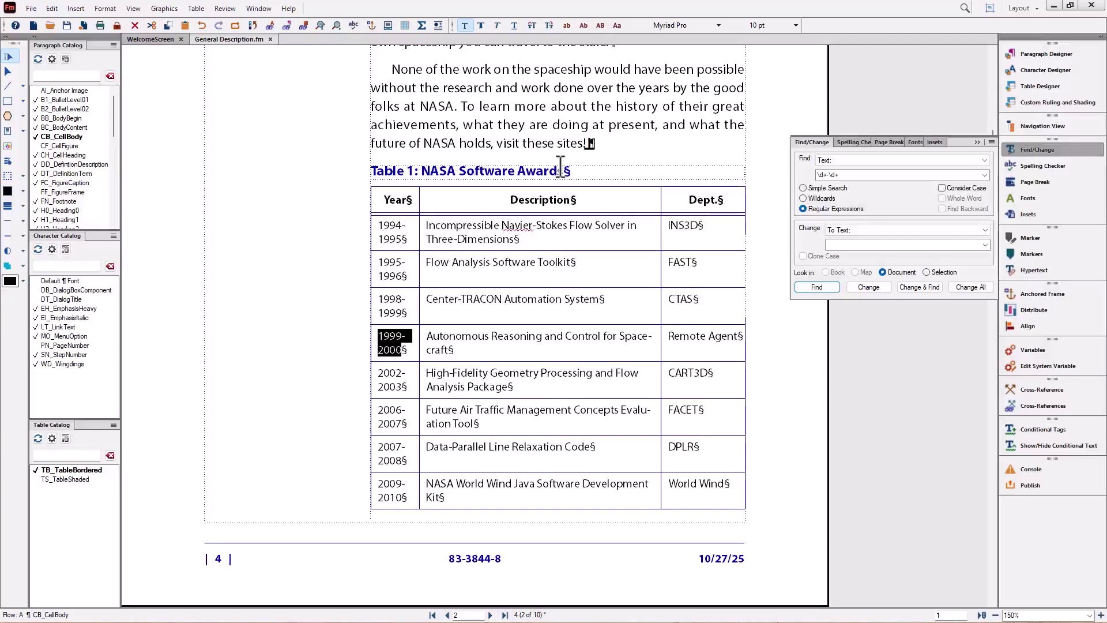
pyautogui.click(835, 245)
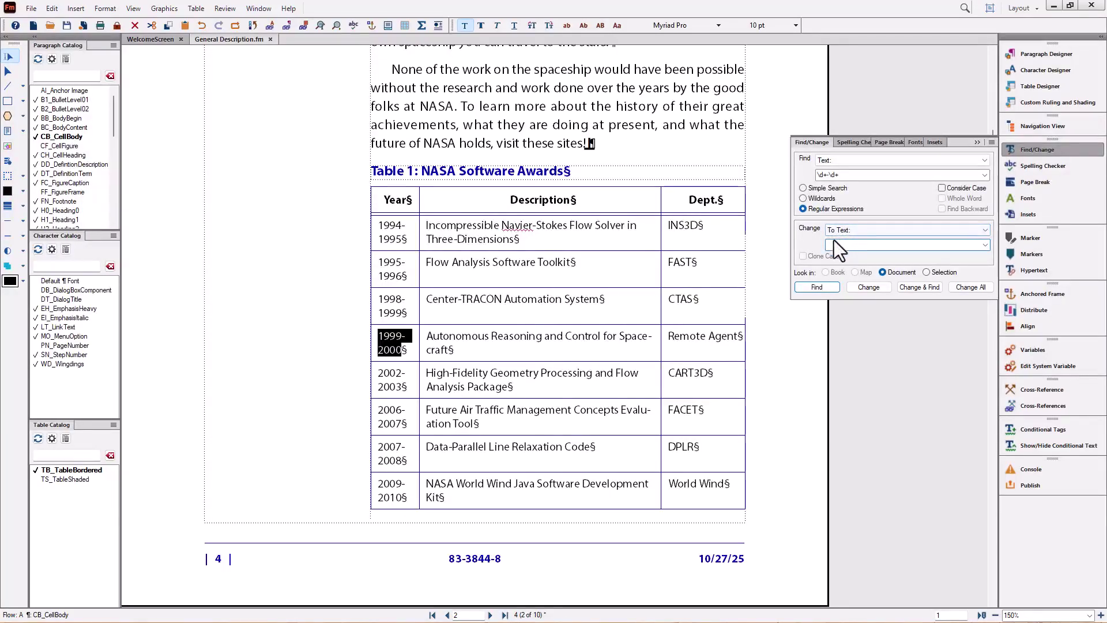
pyautogui.rightClick(829, 245)
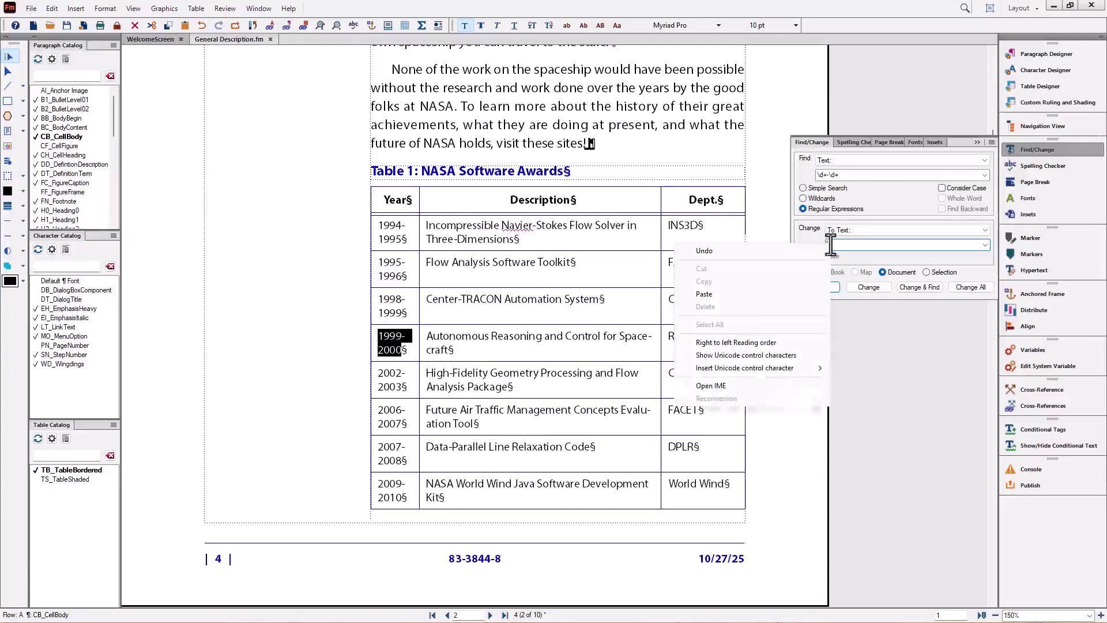
pyautogui.click(718, 296)
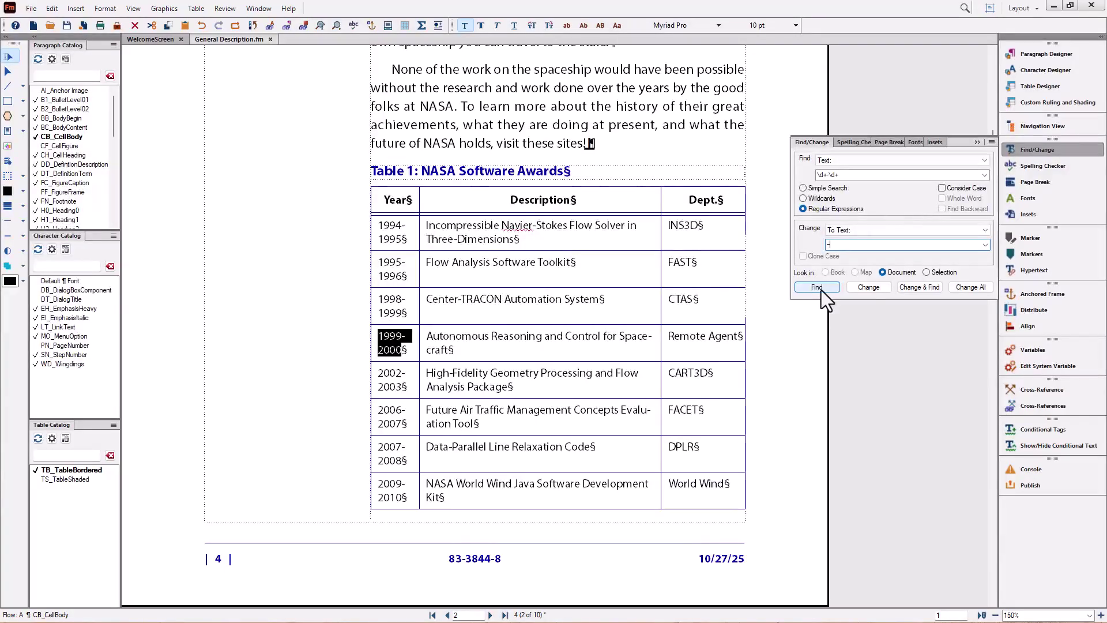
pyautogui.click(867, 291)
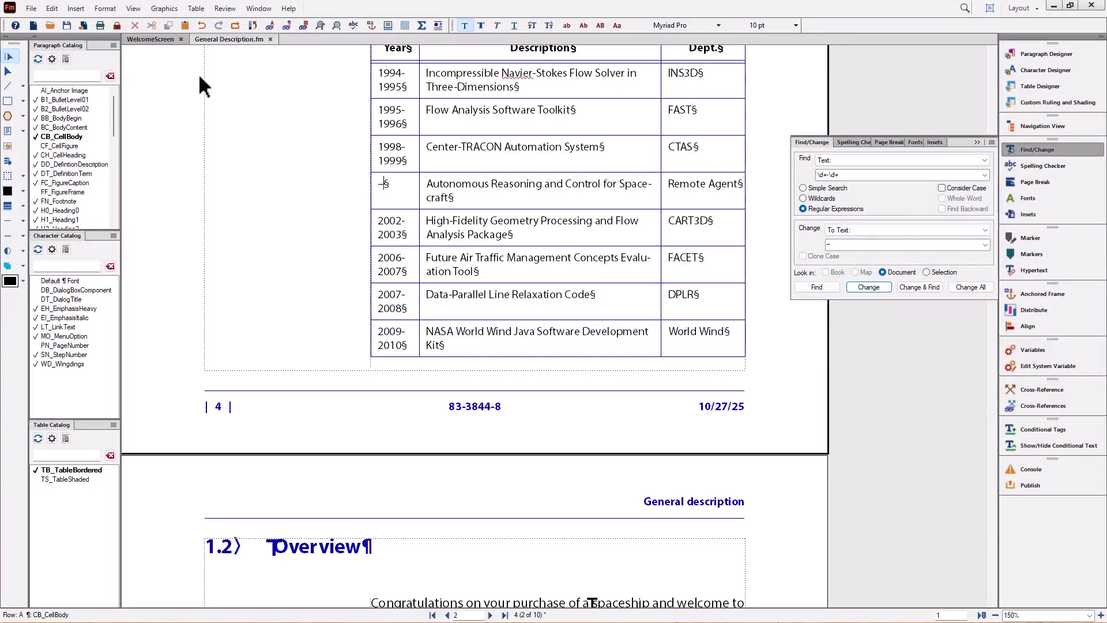
pyautogui.click(201, 26)
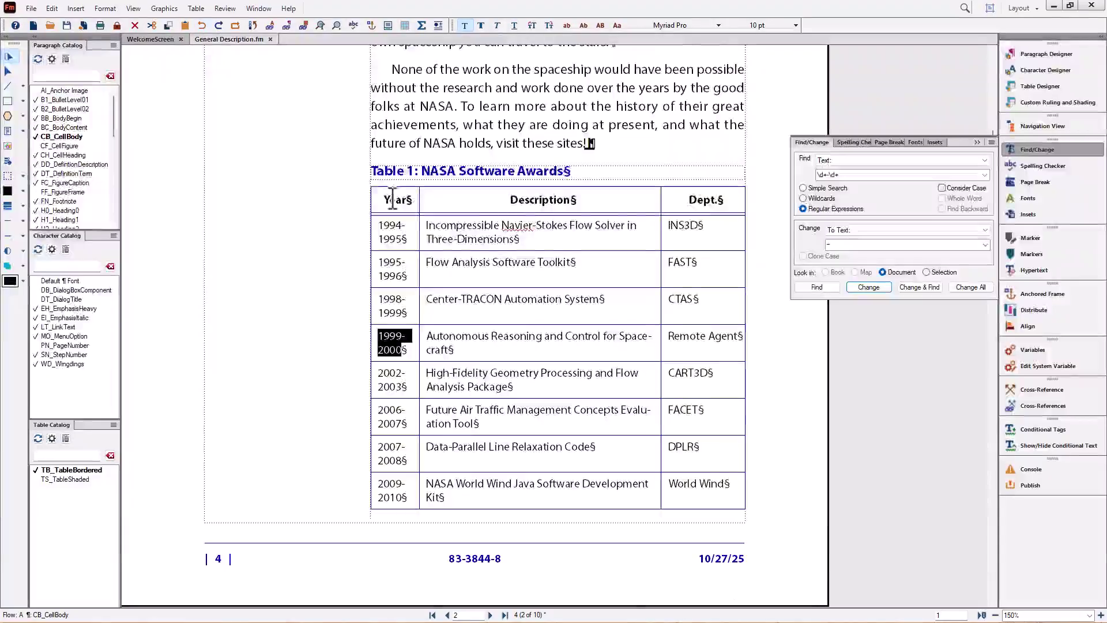
# Enclose both number parts of the search pattern in capture groups, making it (\d+)-(\d+).
pyautogui.click(816, 177)
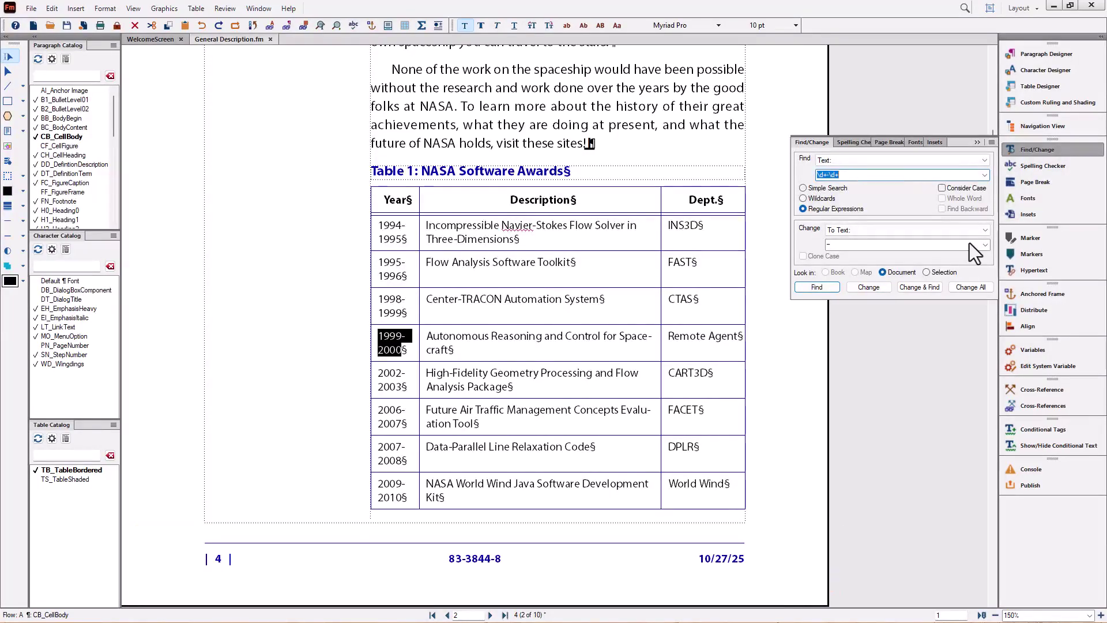
pyautogui.press('Home')
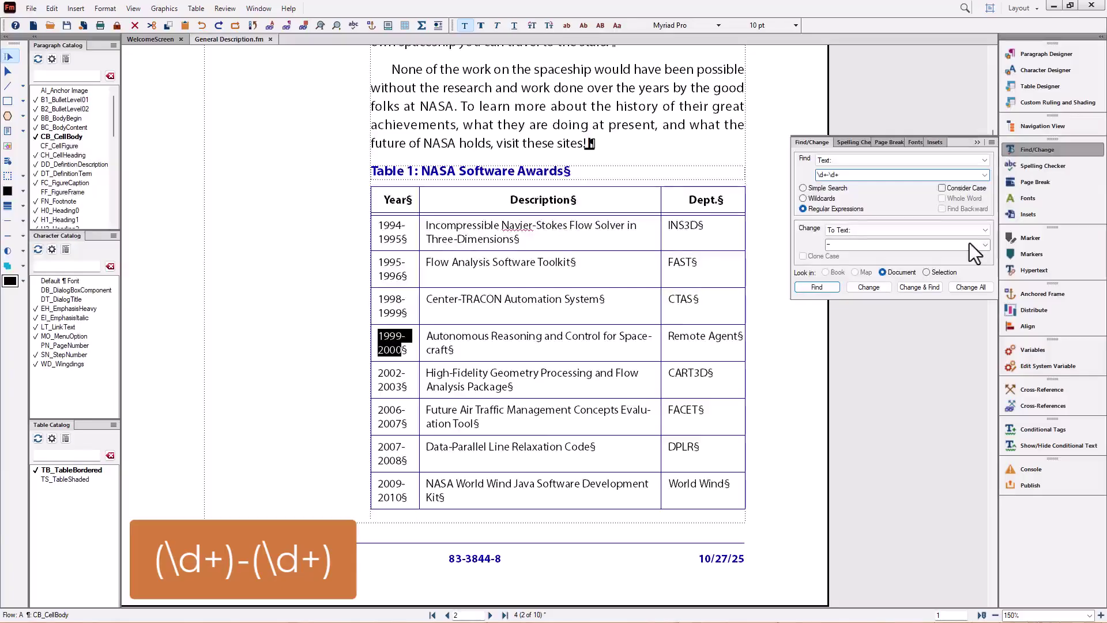
pyautogui.write('(')
pyautogui.write(')')
pyautogui.write(')')
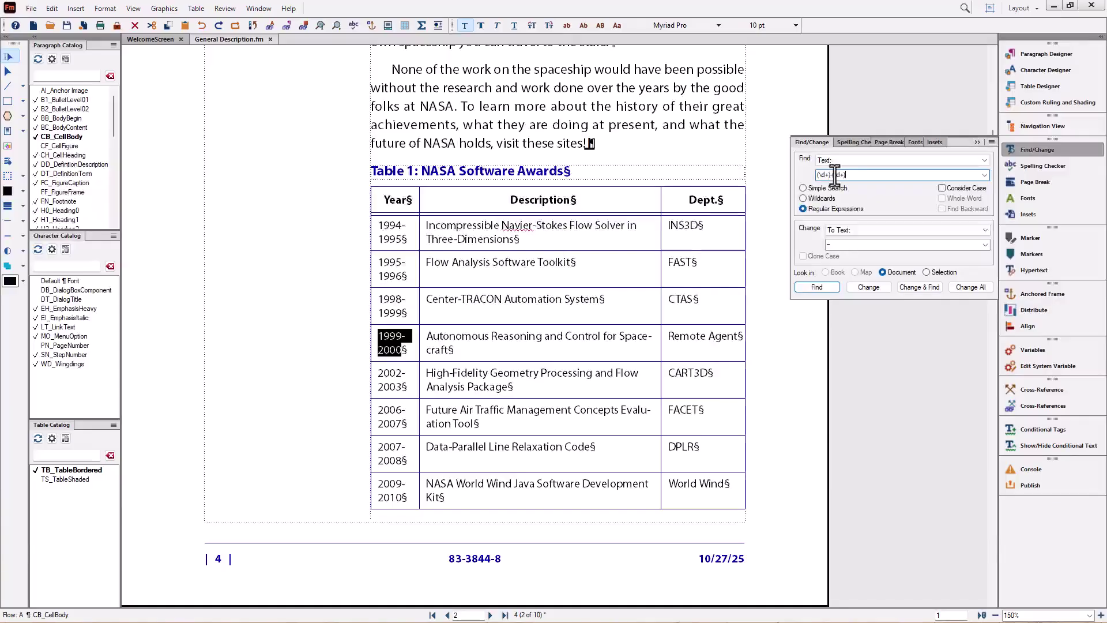
# Set the replacement text to $1–$2, keeping the pasted en dash between the two group references.
pyautogui.click(833, 245)
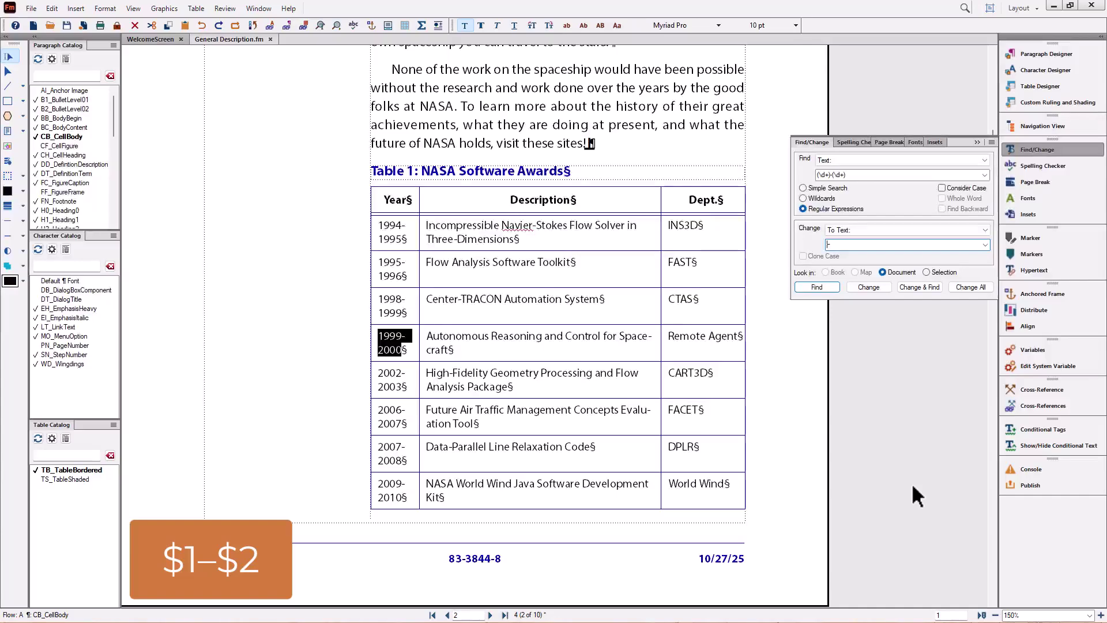
pyautogui.write('$1')
pyautogui.write('-')
pyautogui.write('$2')
# Delete the sample paragraph containing the hyphen and en dash below the "Historically we've relied" paragraph.
pyautogui.scroll(5, 452, 92)
pyautogui.scroll(2, 456, 92)
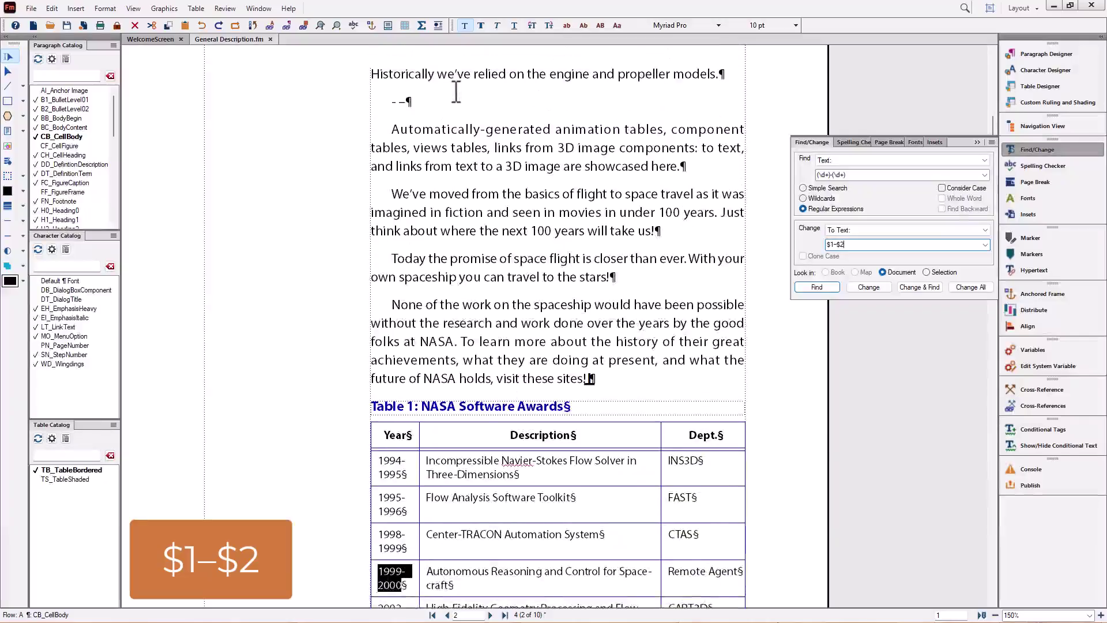
pyautogui.click(407, 72)
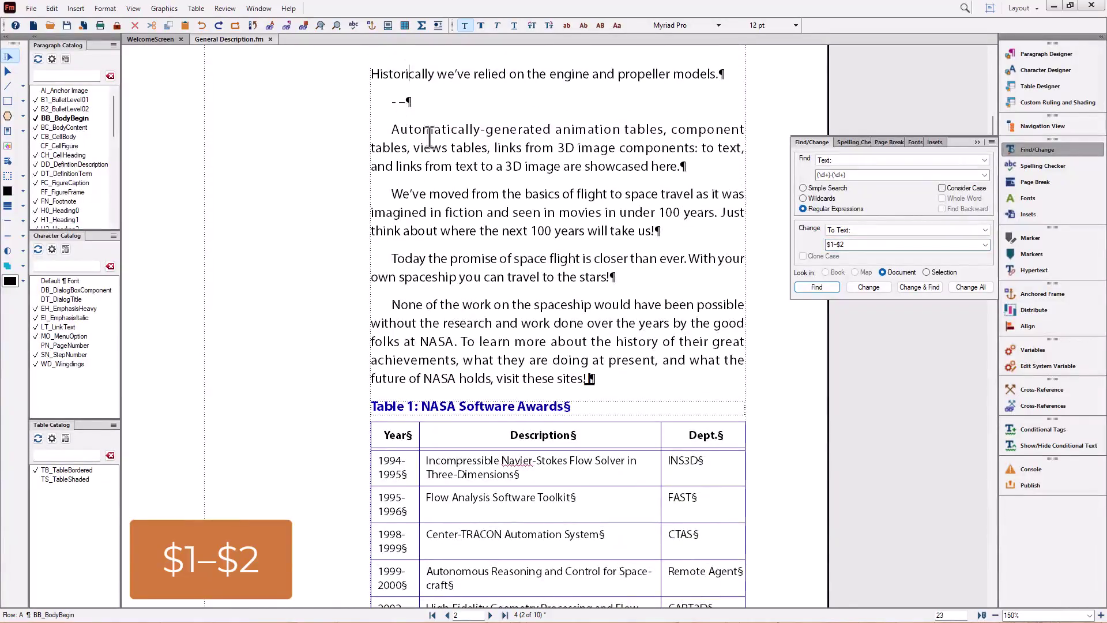
pyautogui.tripleClick(403, 103)
pyautogui.press('Delete')
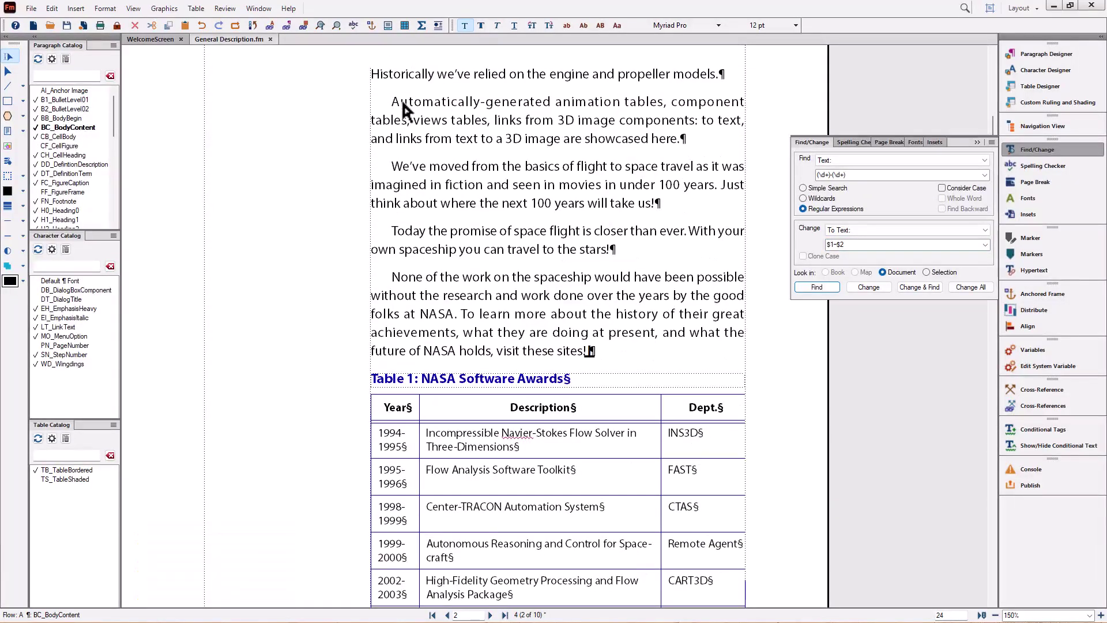
# Replace the hyphens with en dashes in all year ranges of the NASA Software Awards table, one match at a time.
pyautogui.click(818, 287)
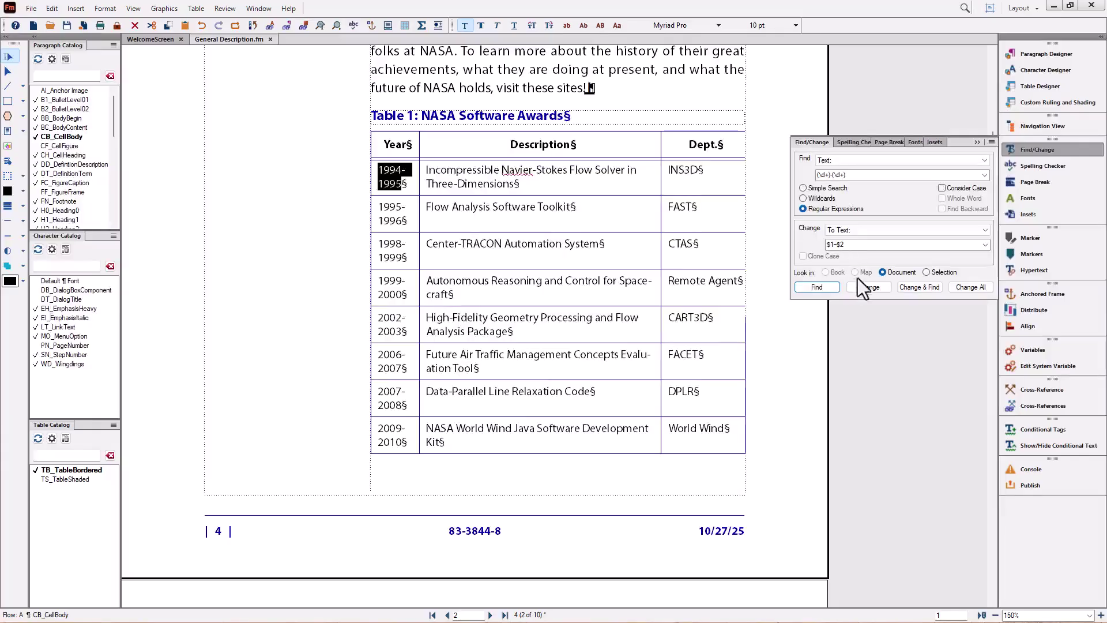
pyautogui.click(868, 287)
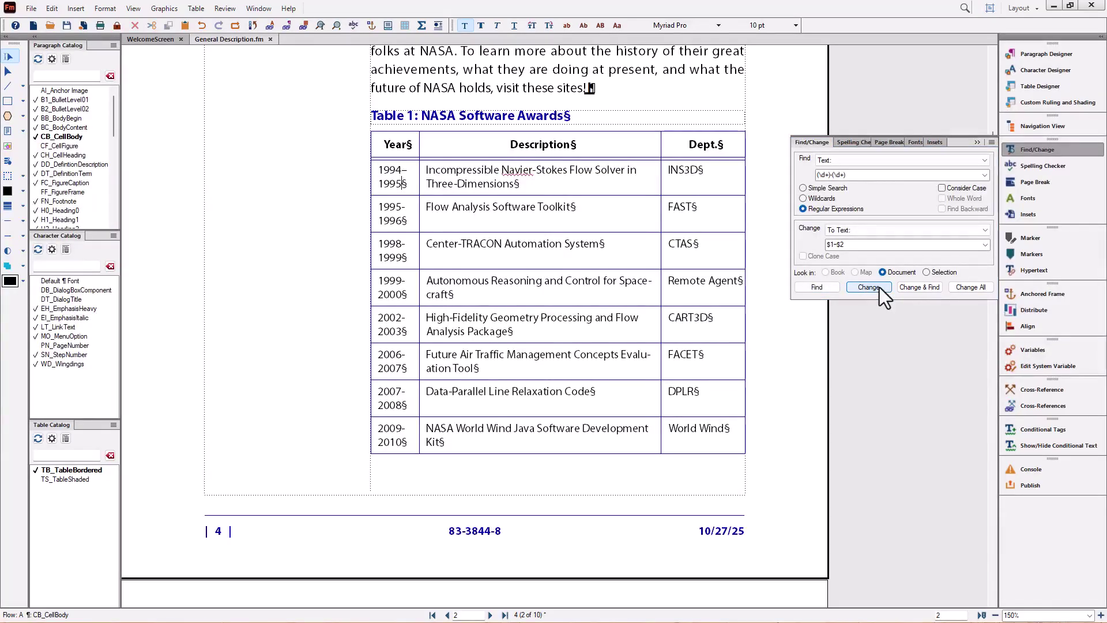
pyautogui.click(826, 287)
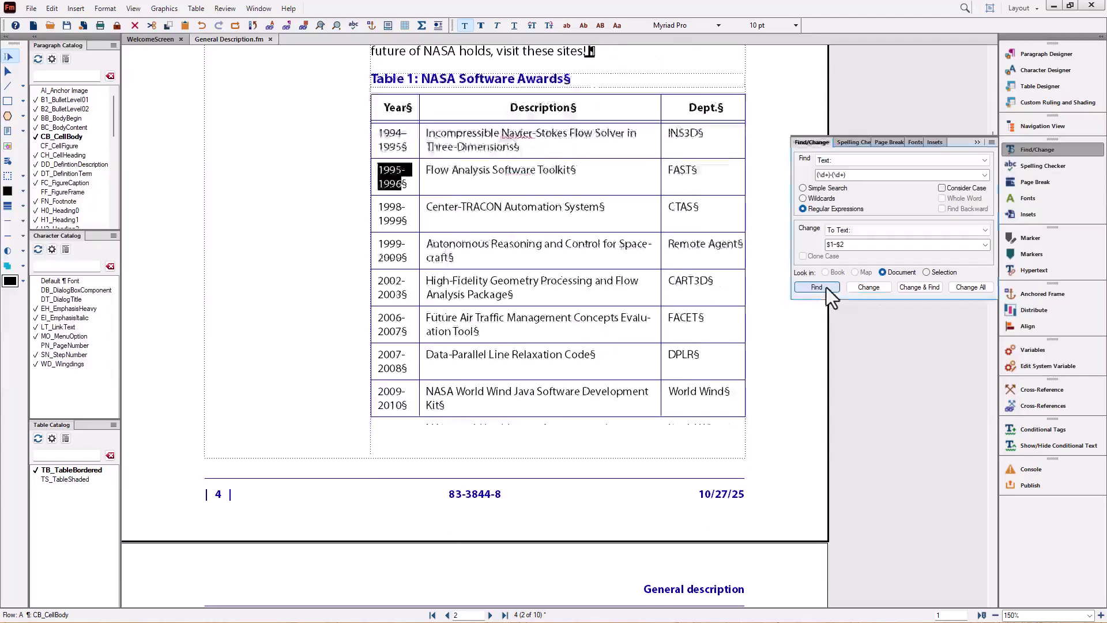
pyautogui.click(921, 288)
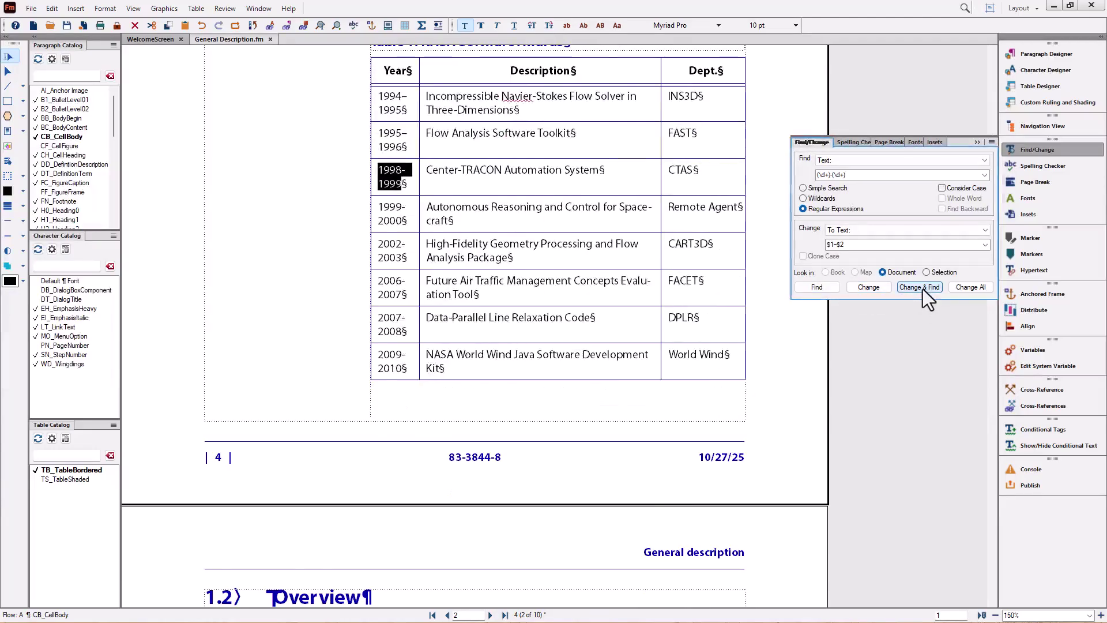
pyautogui.click(921, 288)
pyautogui.click(921, 288)
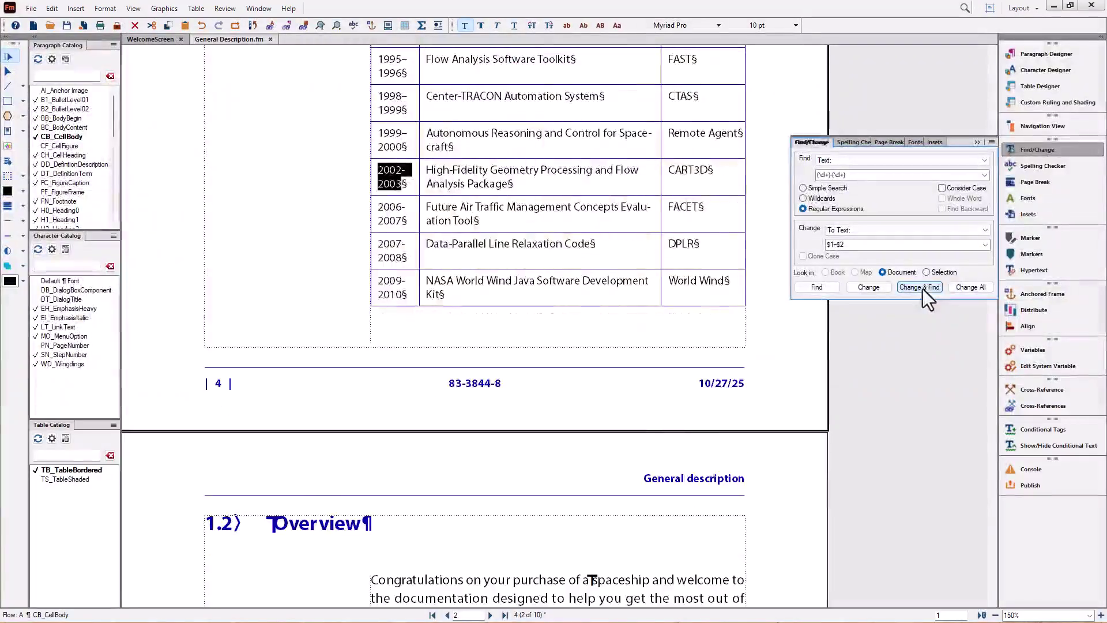
pyautogui.click(921, 288)
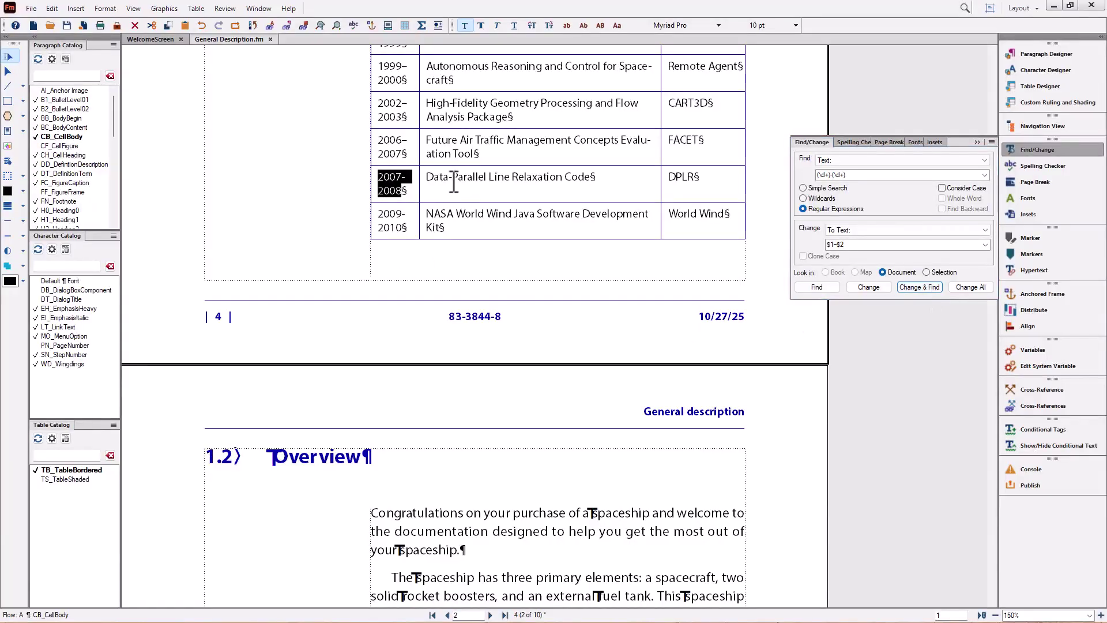
pyautogui.click(934, 287)
pyautogui.click(869, 287)
pyautogui.scroll(3, 548, 199)
pyautogui.scroll(2, 548, 198)
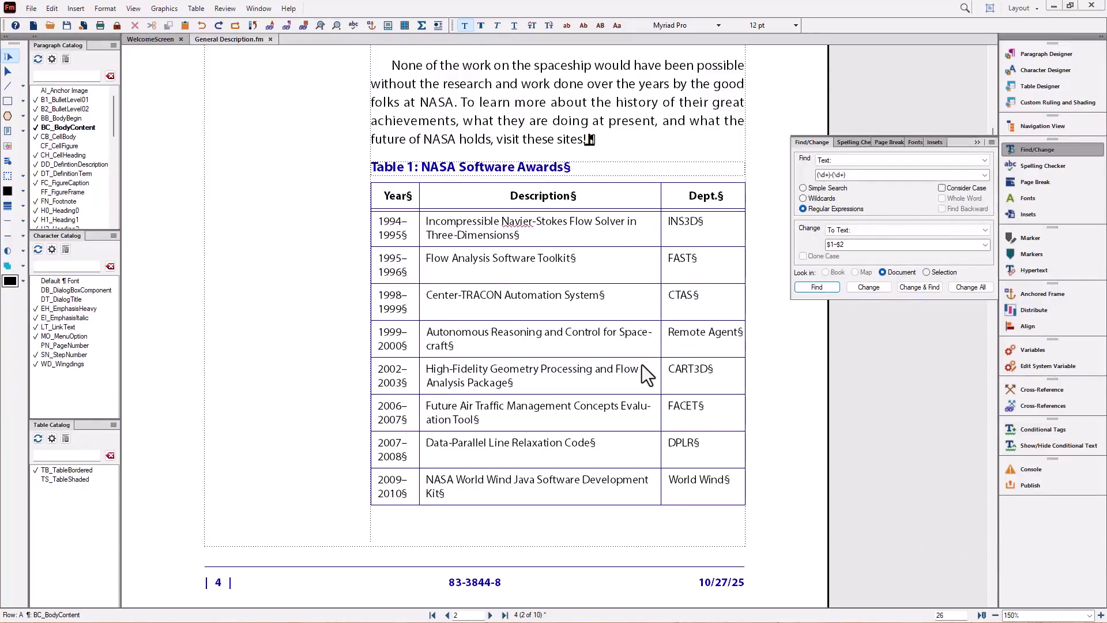
# Insert the sample dates 10/27/2025 and 12/31/2025 as separate paragraphs above the paragraph beginning "We've moved from the basics".
pyautogui.scroll(4, 642, 364)
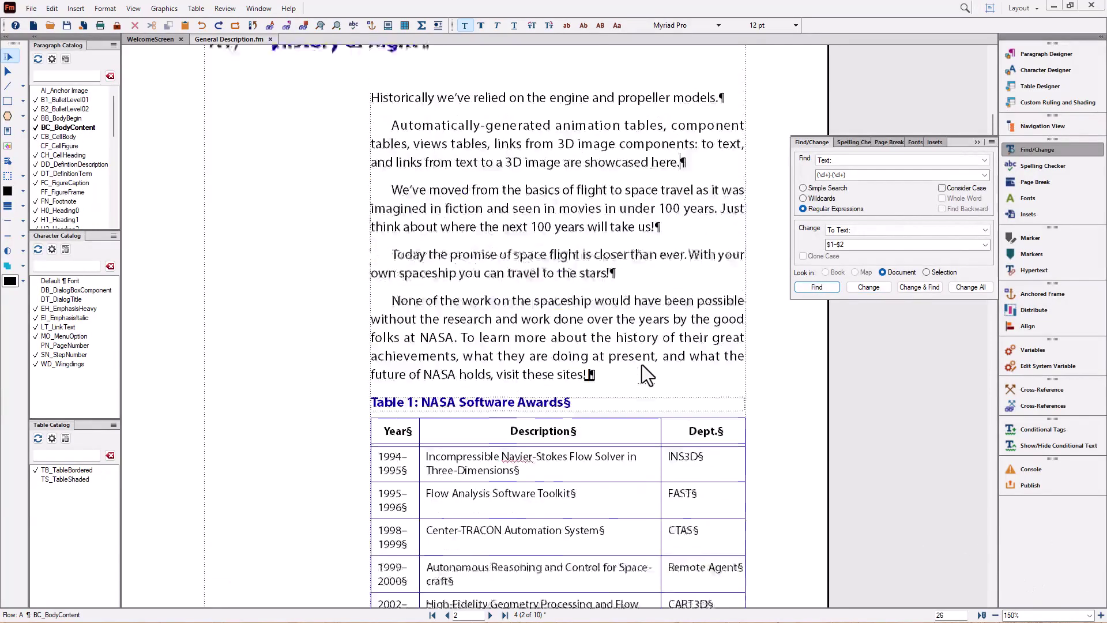
pyautogui.rightClick(391, 189)
pyautogui.click(417, 255)
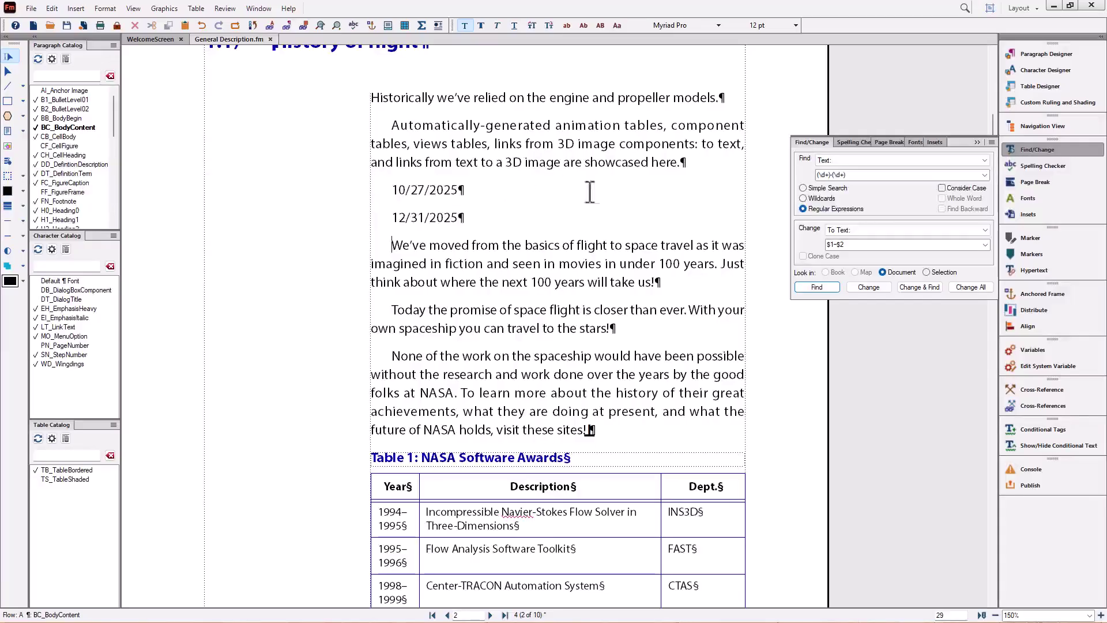
# Clear the replacement text and search for a two-digit group with the regular expression (\d{2}).
pyautogui.moveTo(846, 245); pyautogui.dragTo(766, 247)
pyautogui.press('BackSpace')
pyautogui.moveTo(852, 174); pyautogui.dragTo(742, 194)
pyautogui.press('BackSpace')
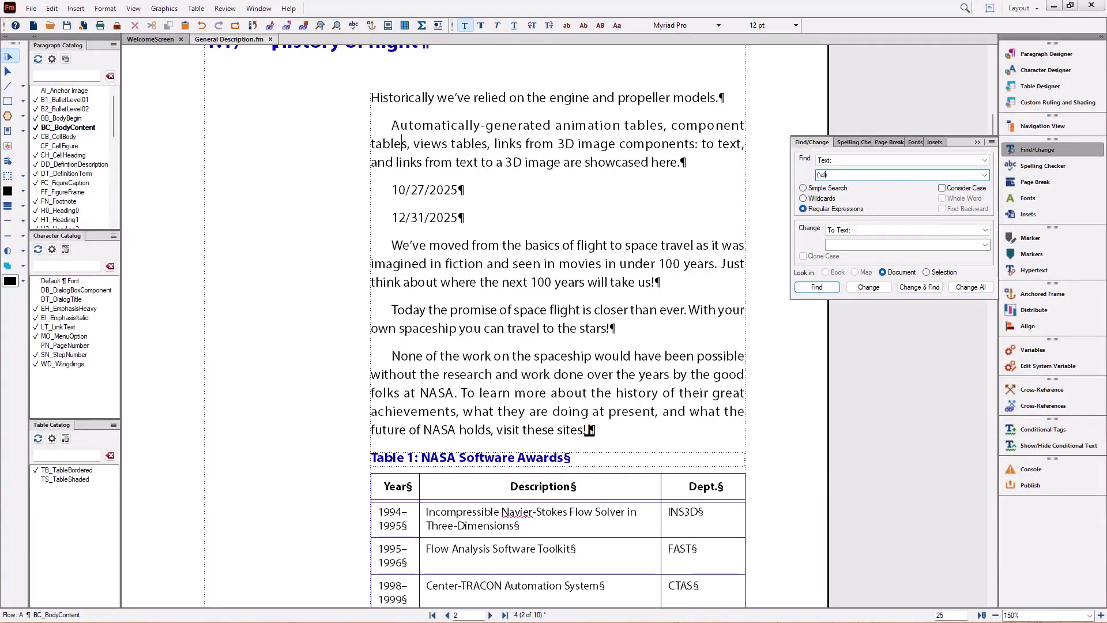
pyautogui.write('{2')
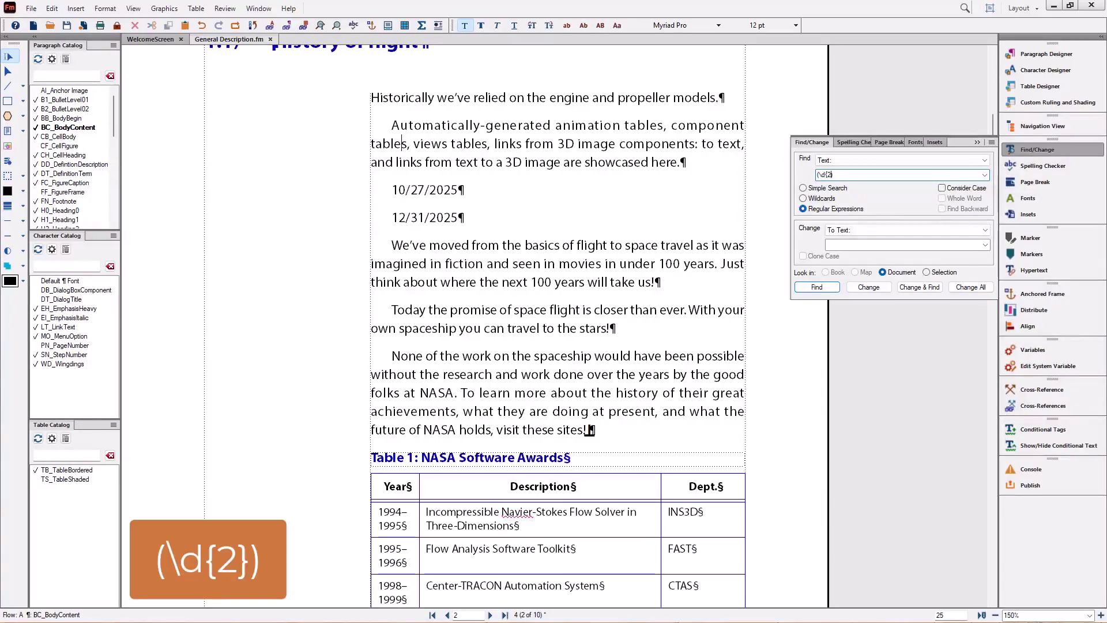
pyautogui.write('}')
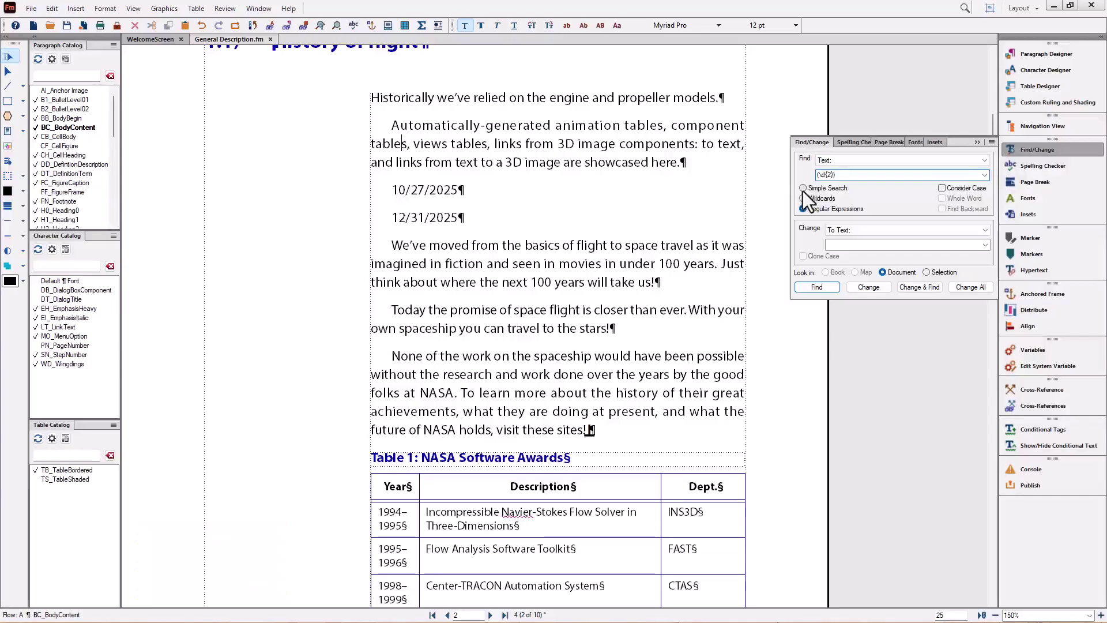
pyautogui.click(825, 288)
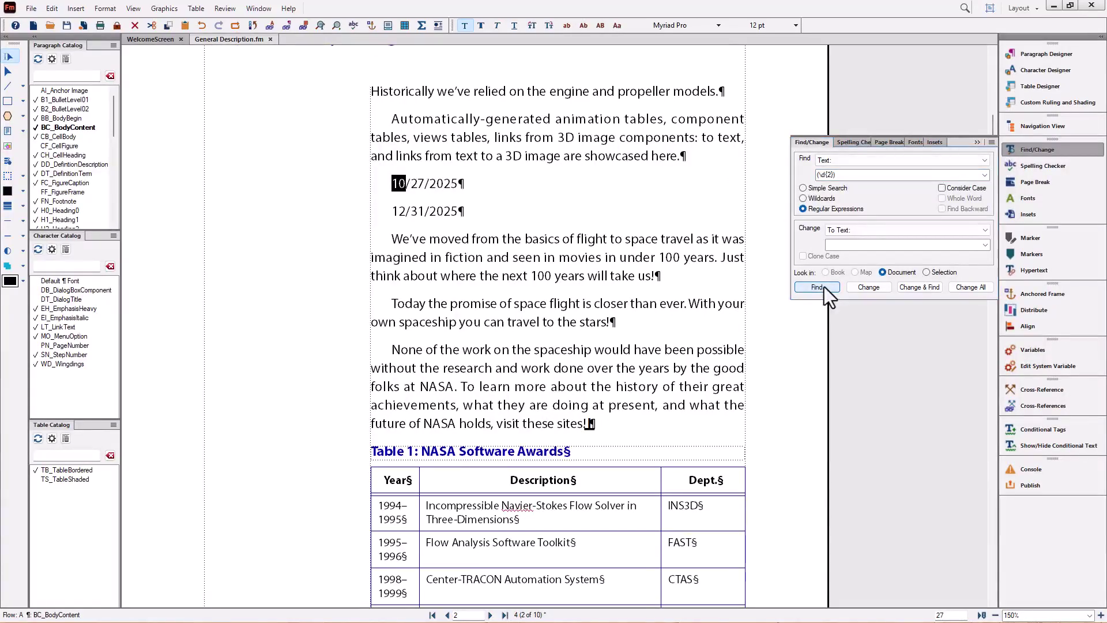
# Extend the regular expression to (\d{2})/(\d{2}) and search for it starting from the text above the sample dates.
pyautogui.moveTo(852, 176); pyautogui.dragTo(799, 174)
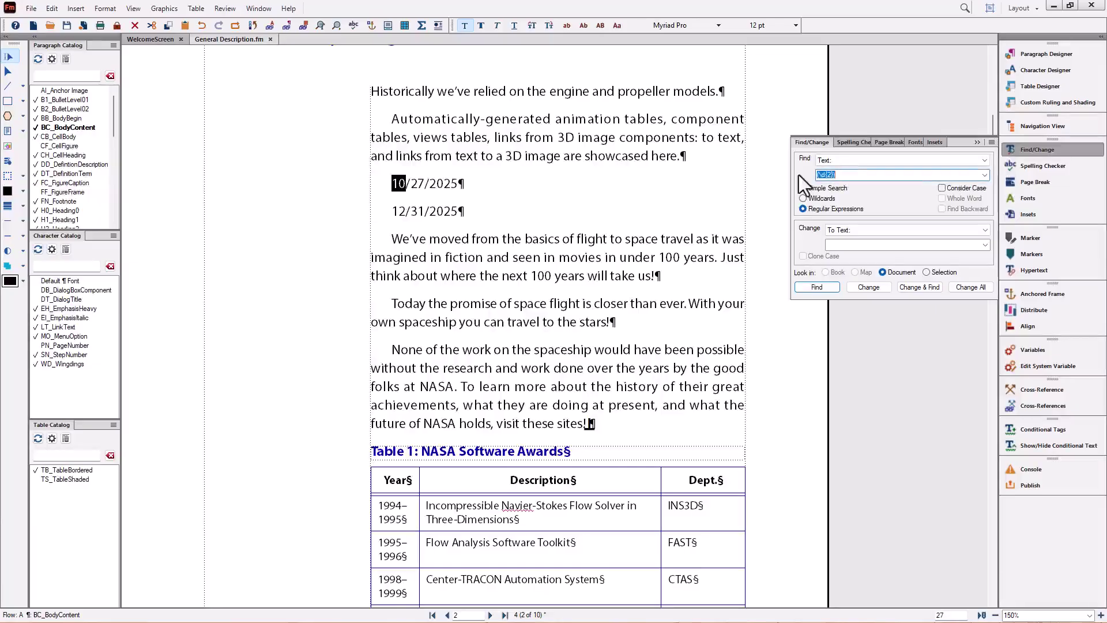
pyautogui.rightClick(828, 179)
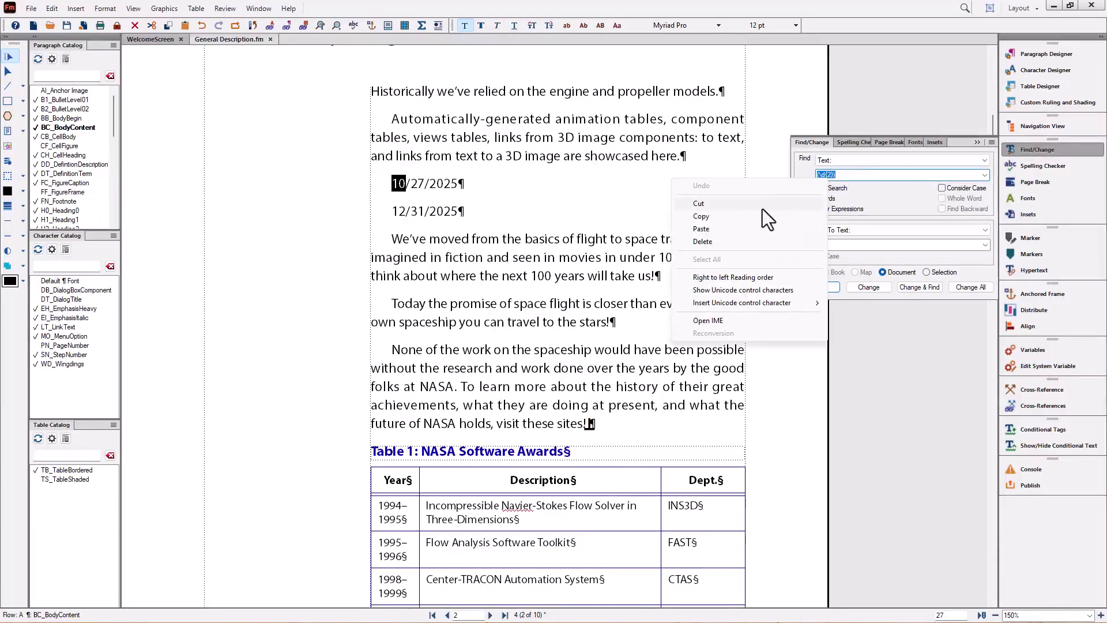
pyautogui.click(742, 217)
pyautogui.click(852, 176)
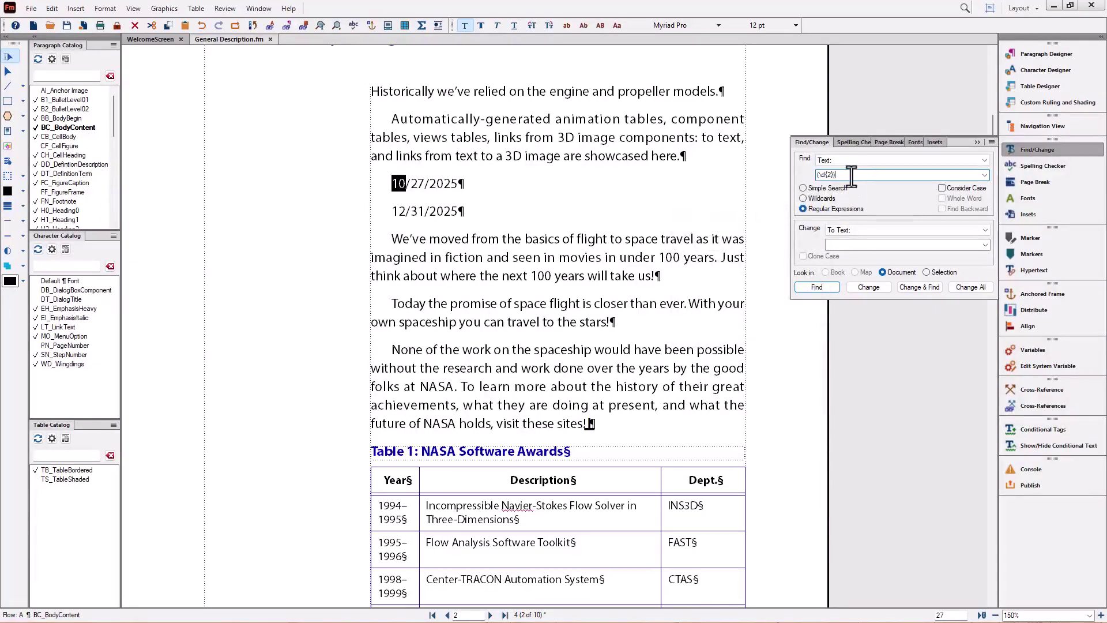
pyautogui.write('/')
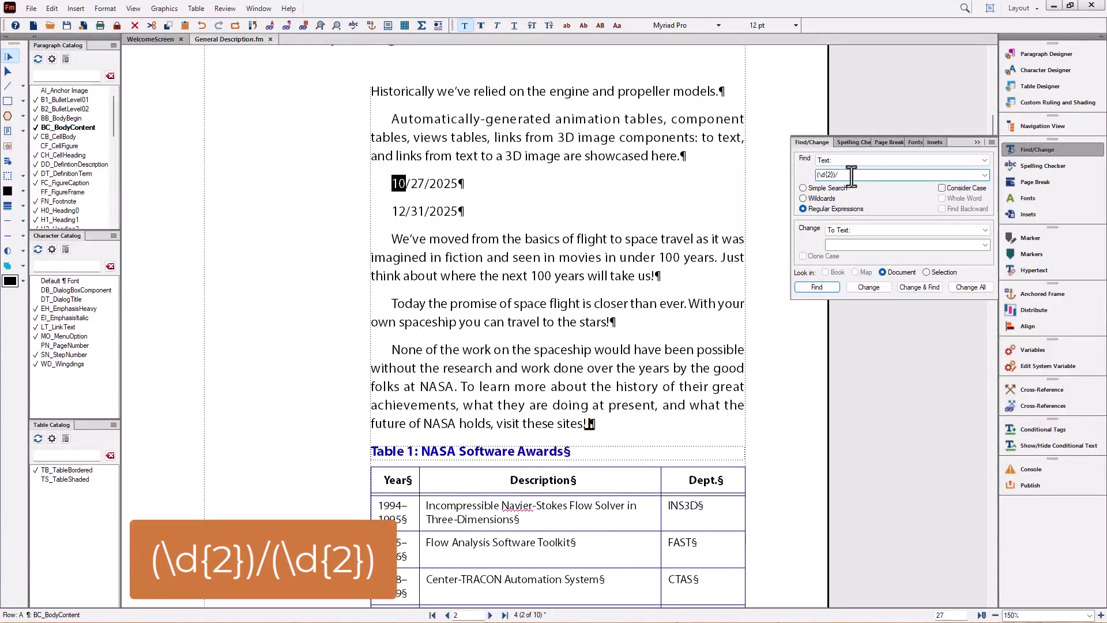
pyautogui.write('(\\d{2})')
pyautogui.click(576, 124)
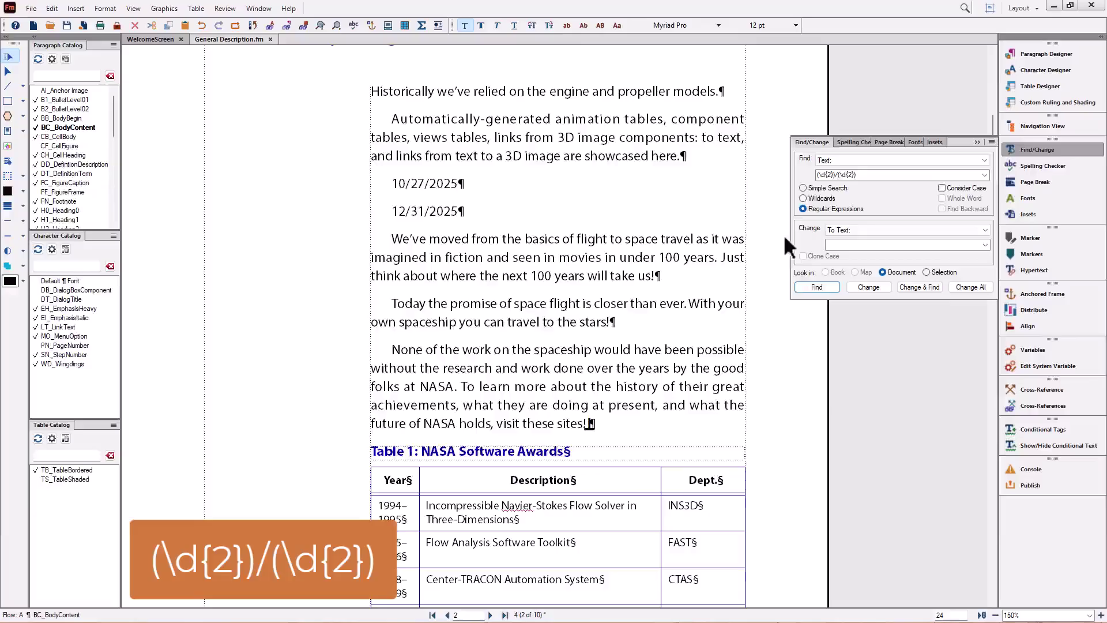
pyautogui.click(817, 287)
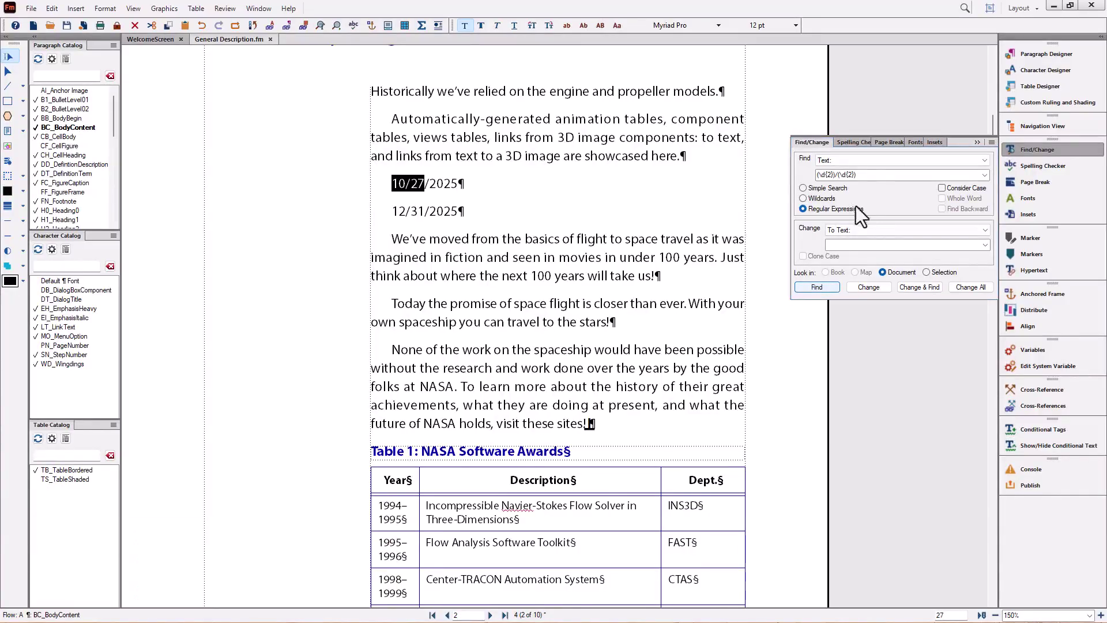
# Extend the regular expression to (\d{2})/(\d{2})/(\d{4}) and find both full sample dates, starting from the text above them.
pyautogui.click(873, 178)
pyautogui.click(872, 179)
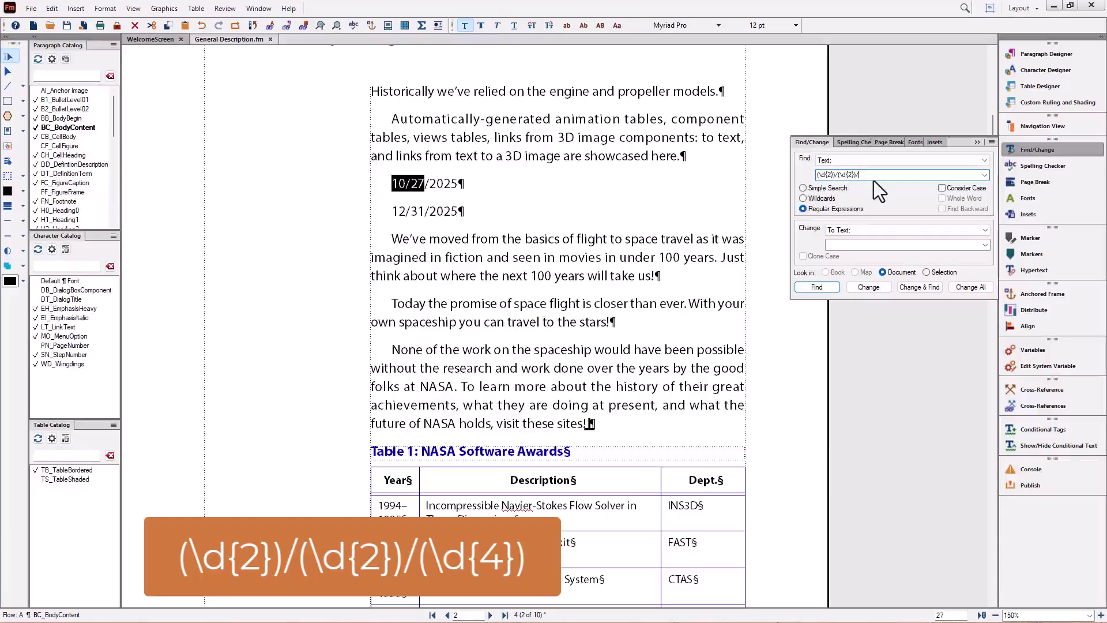
pyautogui.write('(\\d{2})')
pyautogui.click(424, 119)
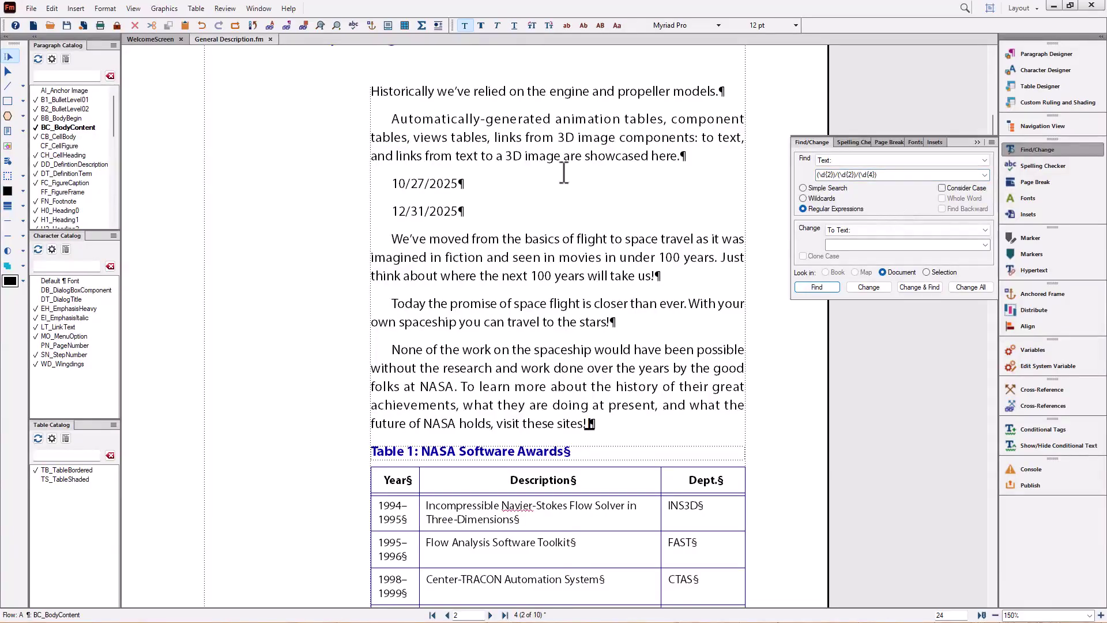
pyautogui.click(822, 286)
pyautogui.click(823, 287)
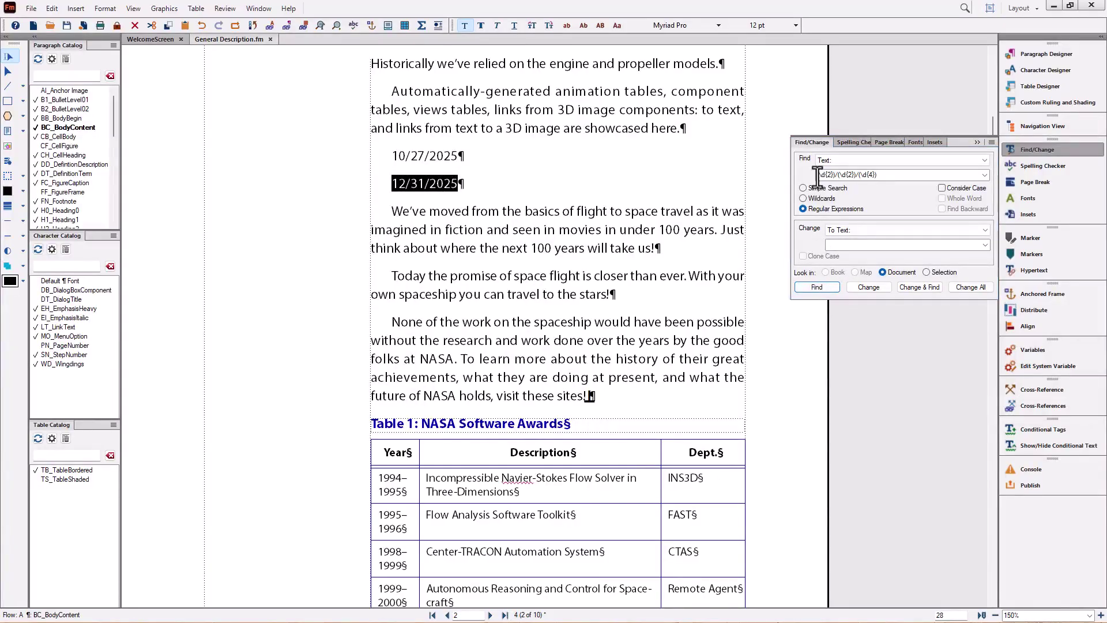
# Set the replacement text to $2/$1/$3 and change all matching dates in the document to day-first order.
pyautogui.click(833, 245)
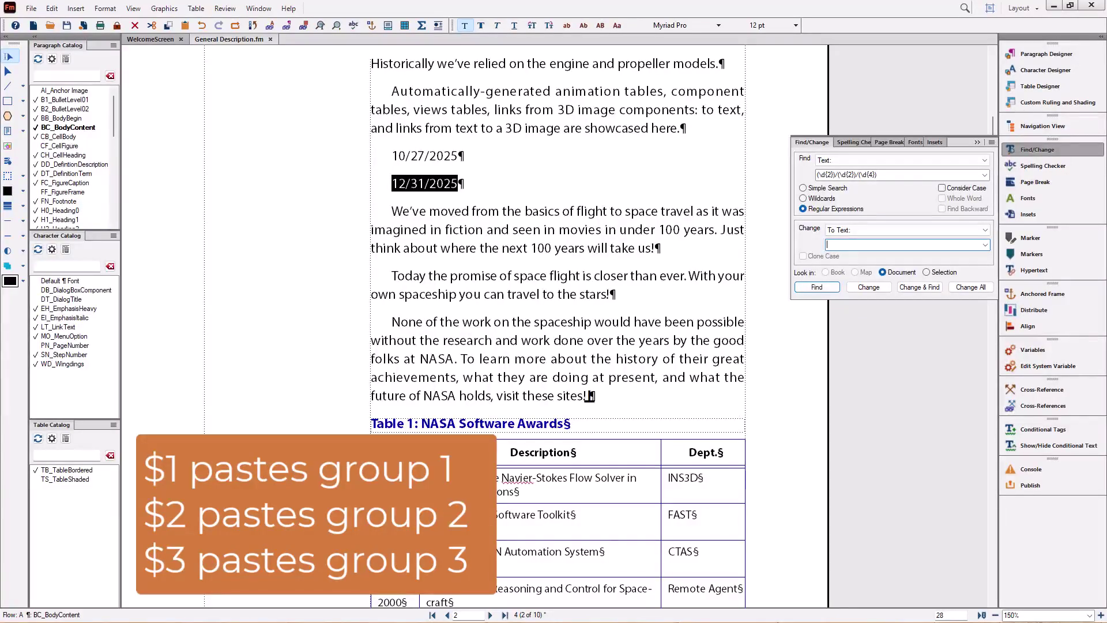
pyautogui.write('$2')
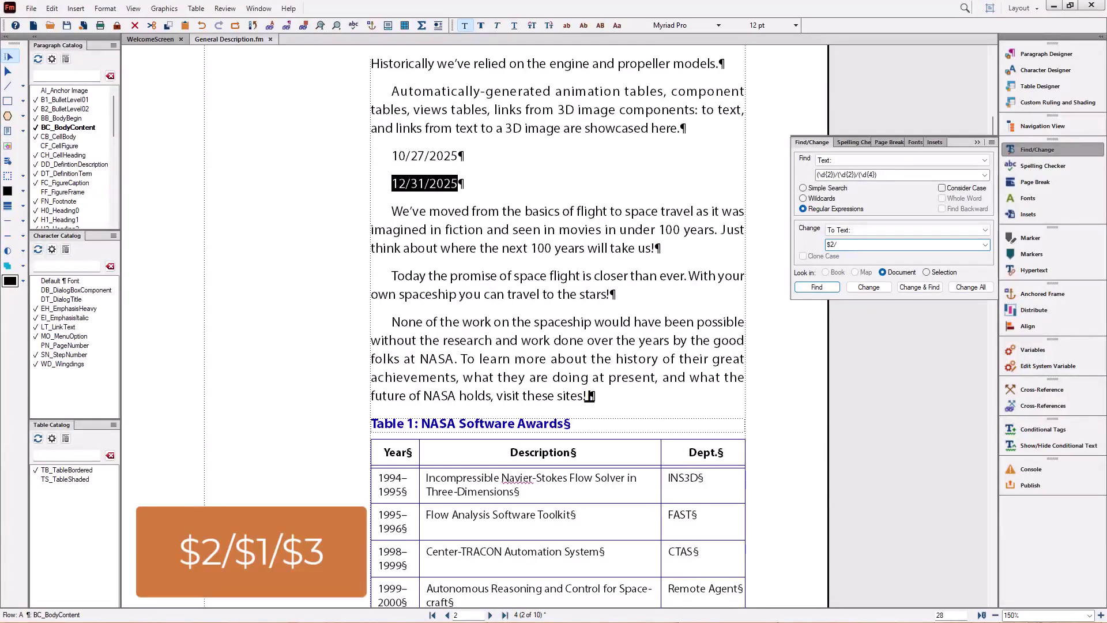
pyautogui.write('/$1/$3')
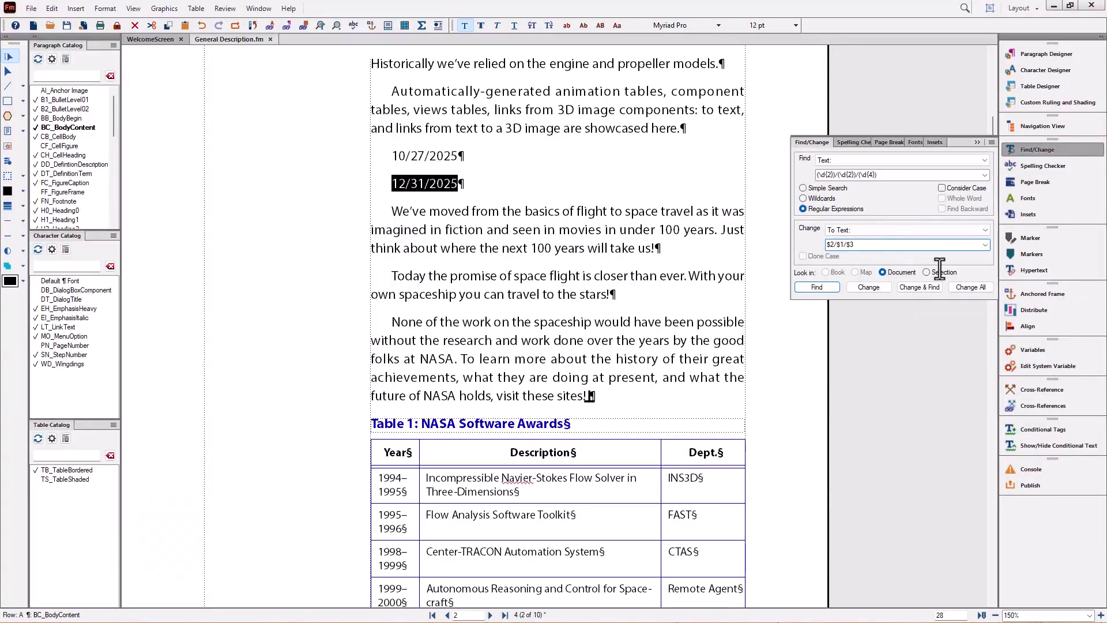
pyautogui.click(968, 288)
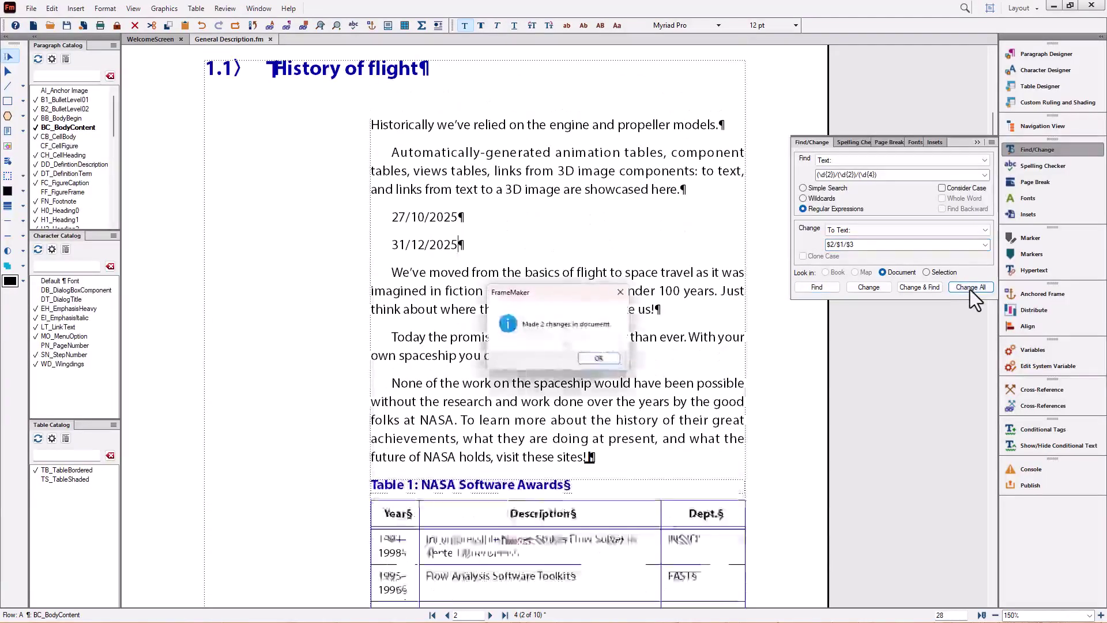
pyautogui.click(599, 361)
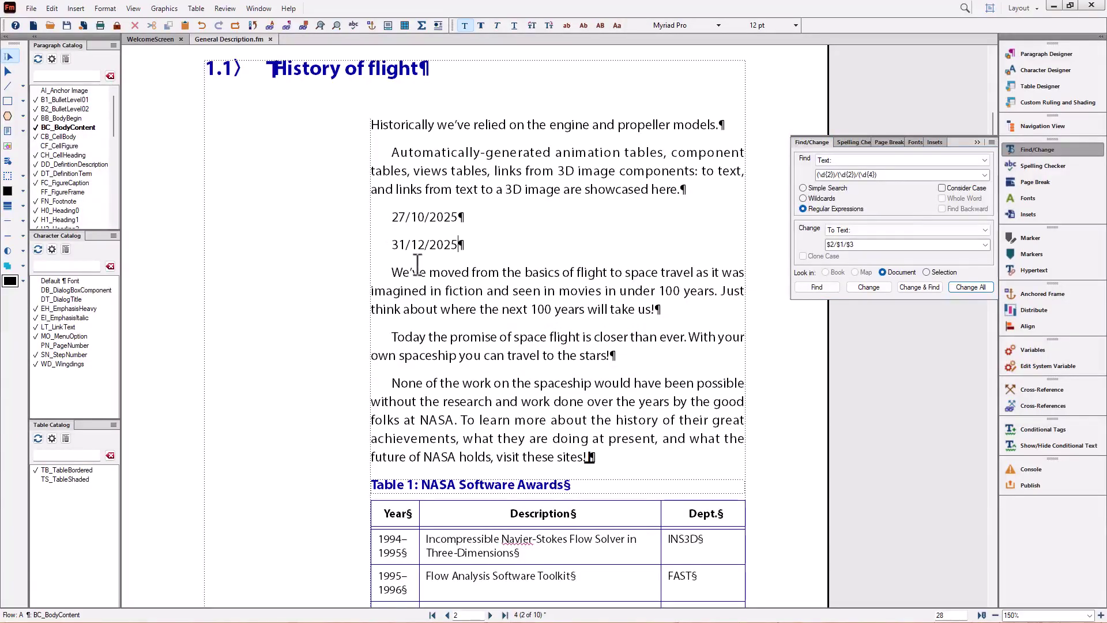
# Undo the date replacement and redo it to compare the month-first and day-first versions.
pyautogui.click(202, 29)
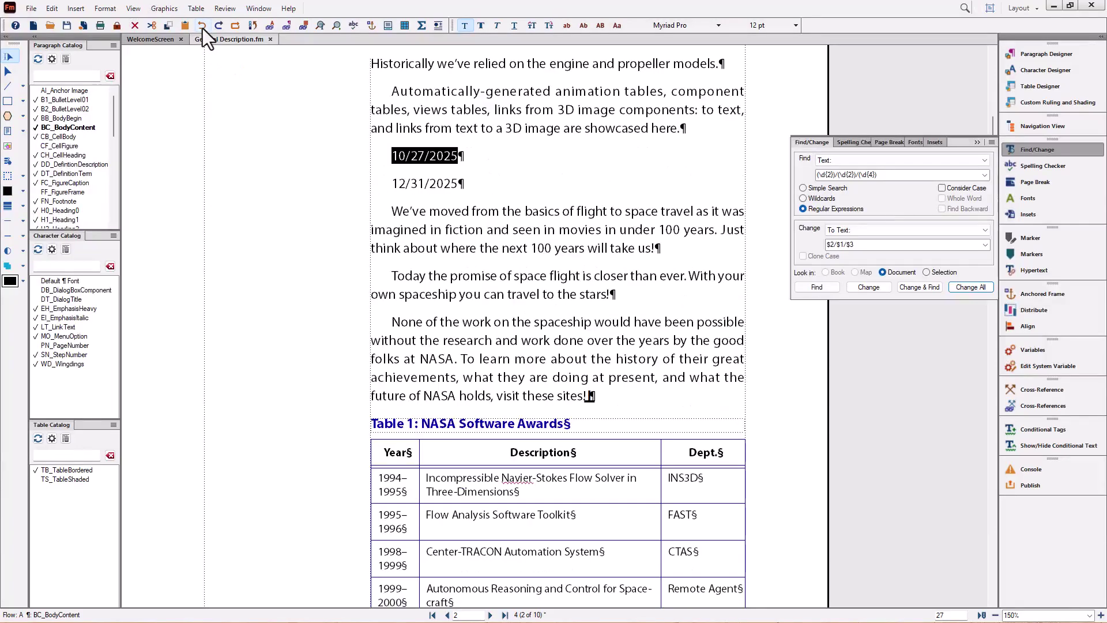
pyautogui.click(217, 26)
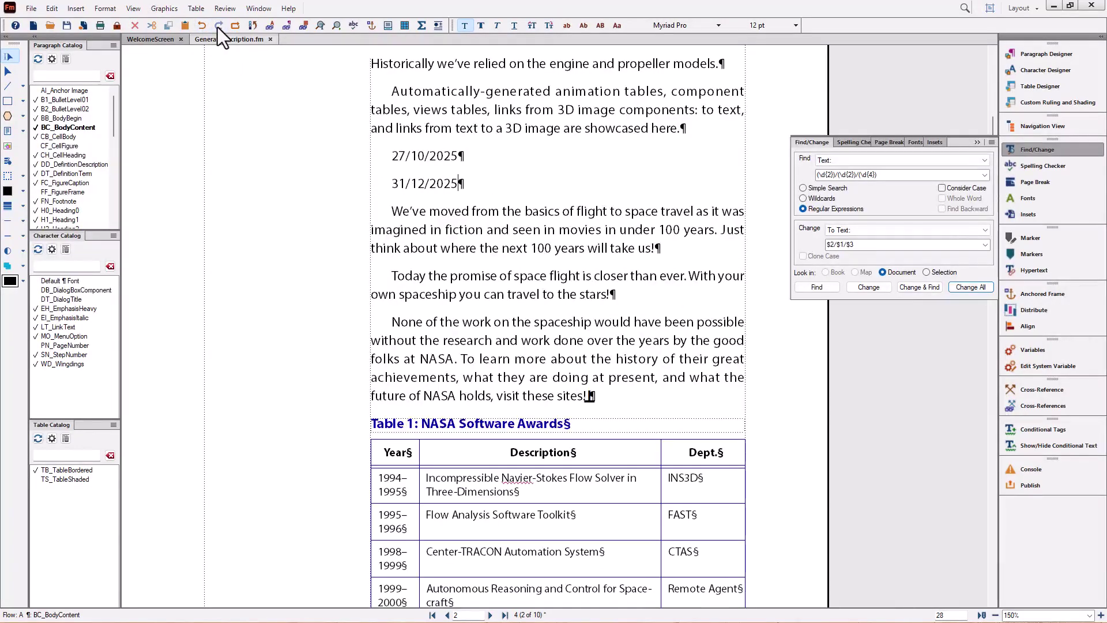